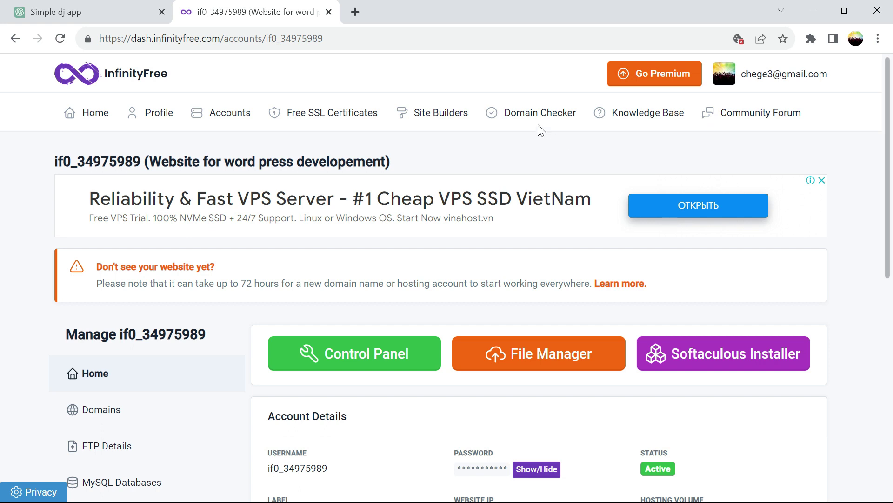
Open the premium hosting offer and look through iFastNet's hosting plans and customer testimonials.
{"action": "left_click", "coordinate": [684, 82]}
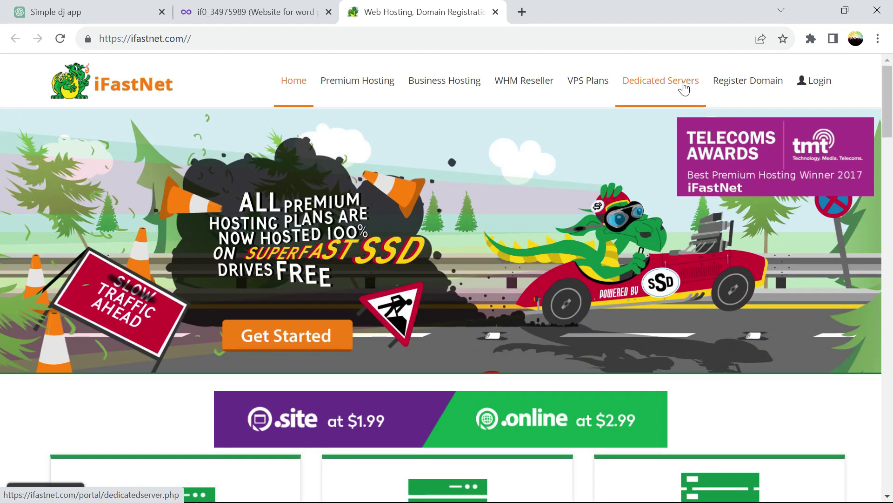
{"action": "scroll", "coordinate": [2, 173], "scroll_direction": "down", "scroll_amount": 8}
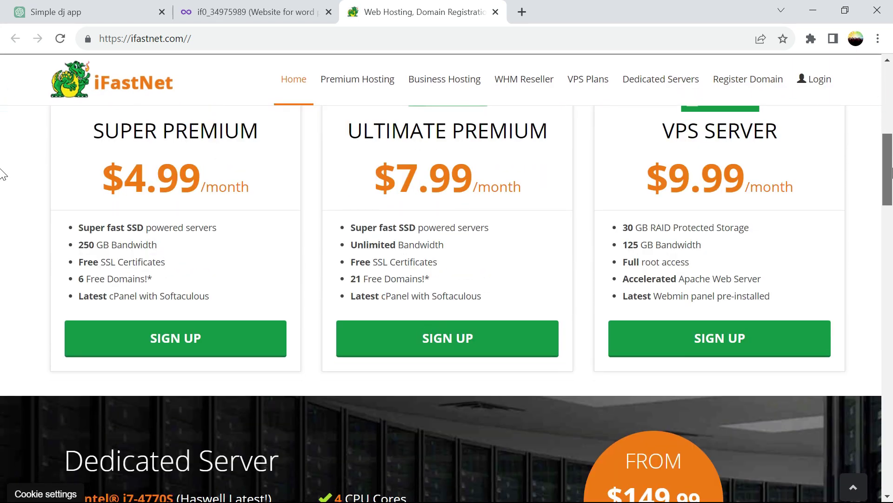
{"action": "scroll", "coordinate": [3, 172], "scroll_direction": "up", "scroll_amount": 1}
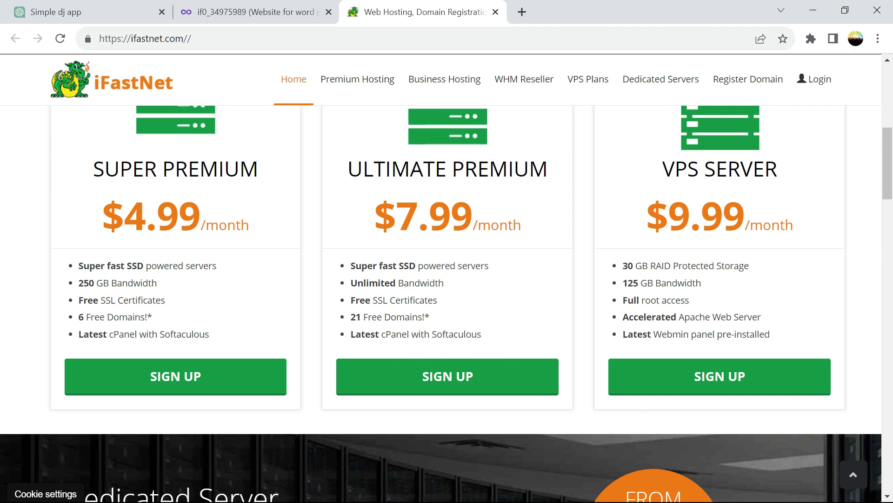
{"action": "left_click_drag", "start_coordinate": [524, 231], "coordinate": [374, 218]}
{"action": "left_click", "coordinate": [375, 219]}
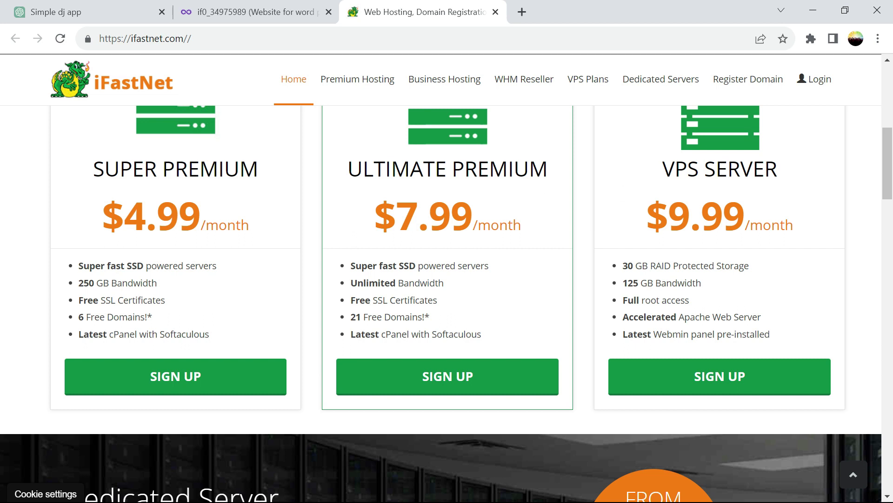
{"action": "scroll", "coordinate": [2, 167], "scroll_direction": "down", "scroll_amount": 10}
{"action": "scroll", "coordinate": [2, 252], "scroll_direction": "down", "scroll_amount": 4}
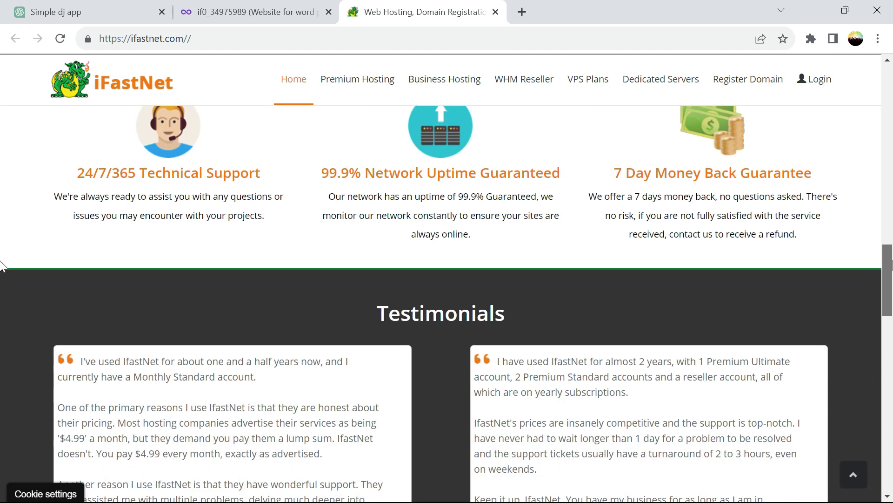
{"action": "scroll", "coordinate": [3, 177], "scroll_direction": "up", "scroll_amount": 14}
{"action": "scroll", "coordinate": [2, 120], "scroll_direction": "down", "scroll_amount": 3}
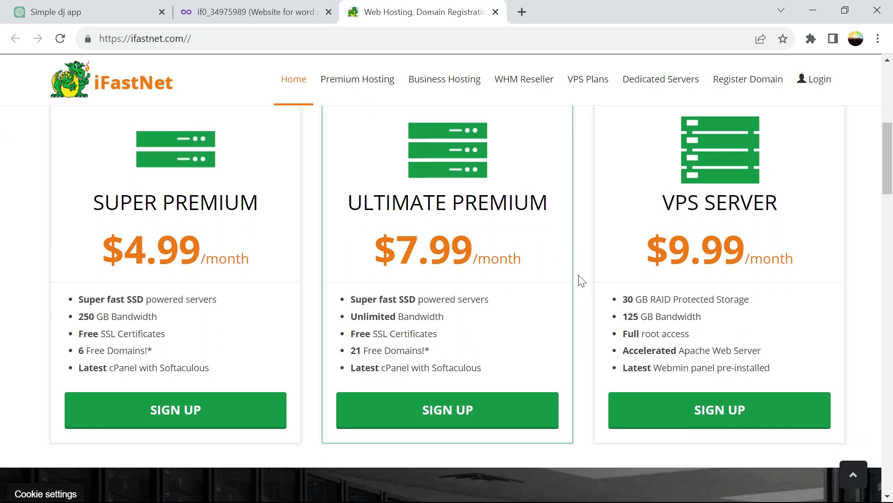
Compare the features of the Ultimate Premium and Super Premium plans and close the iFastNet page.
{"action": "mouse_move", "coordinate": [349, 350]}
{"action": "left_mouse_down"}
{"action": "mouse_move", "coordinate": [422, 350]}
{"action": "mouse_move", "coordinate": [424, 333]}
{"action": "mouse_move", "coordinate": [350, 333]}
{"action": "left_mouse_up"}
{"action": "left_click_drag", "start_coordinate": [444, 316], "coordinate": [357, 317]}
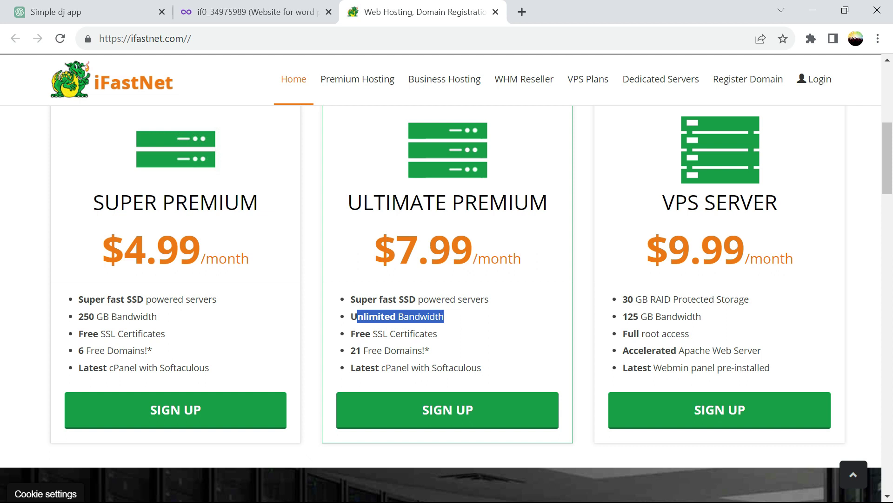
{"action": "left_click_drag", "start_coordinate": [501, 300], "coordinate": [367, 299]}
{"action": "left_click", "coordinate": [419, 310]}
{"action": "double_click", "coordinate": [410, 299]}
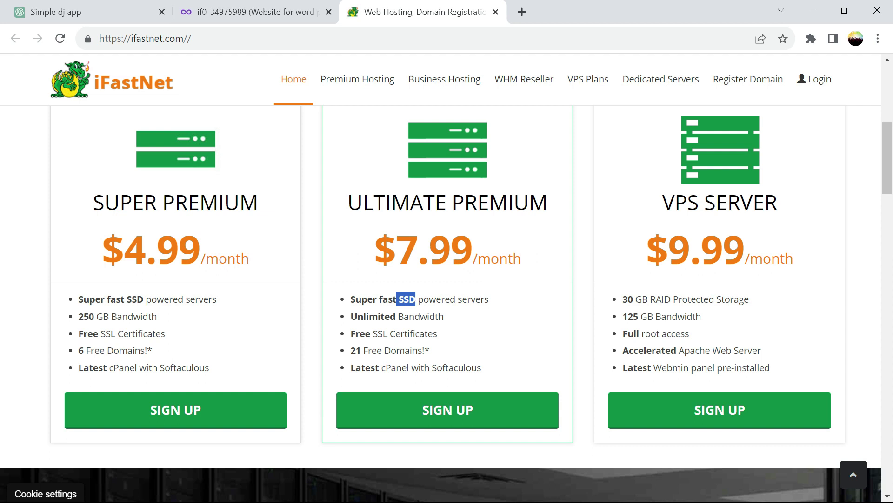
{"action": "left_click", "coordinate": [551, 206]}
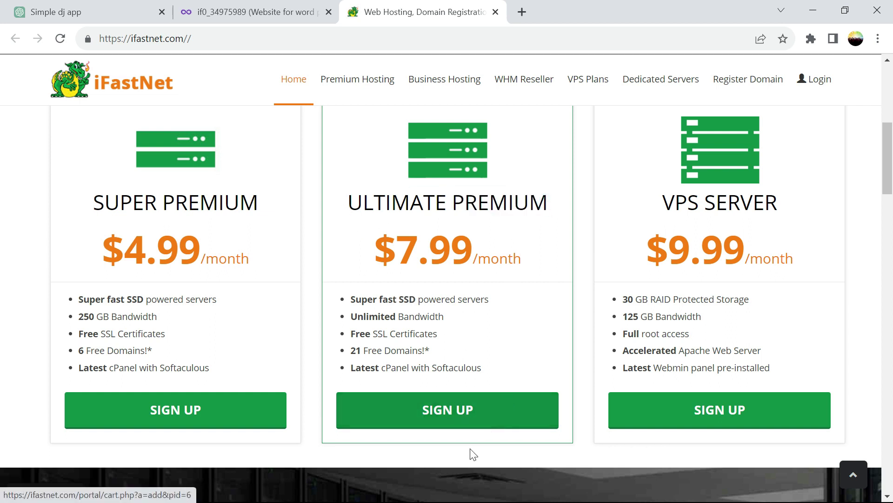
{"action": "left_click_drag", "start_coordinate": [348, 202], "coordinate": [548, 205]}
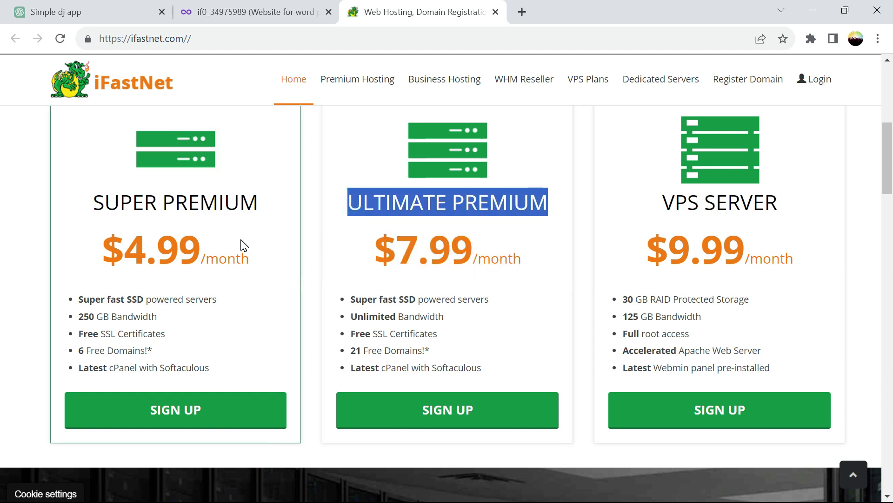
{"action": "left_click_drag", "start_coordinate": [260, 203], "coordinate": [89, 213]}
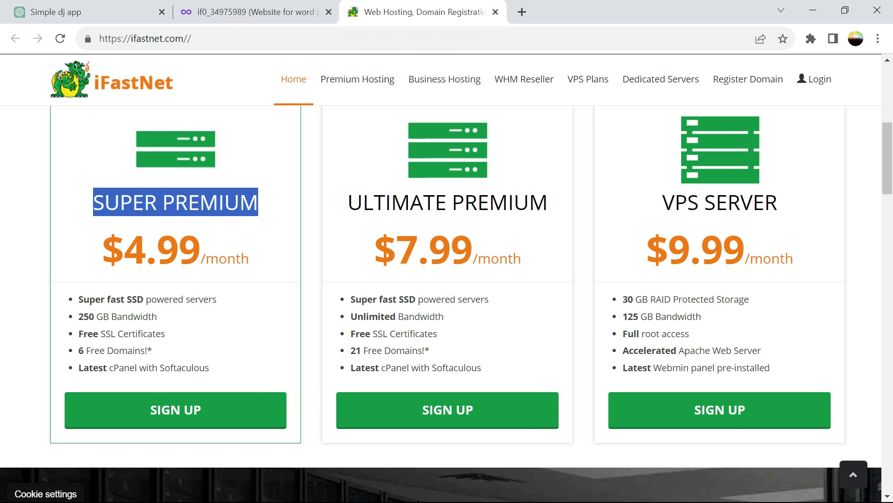
{"action": "left_click", "coordinate": [96, 199]}
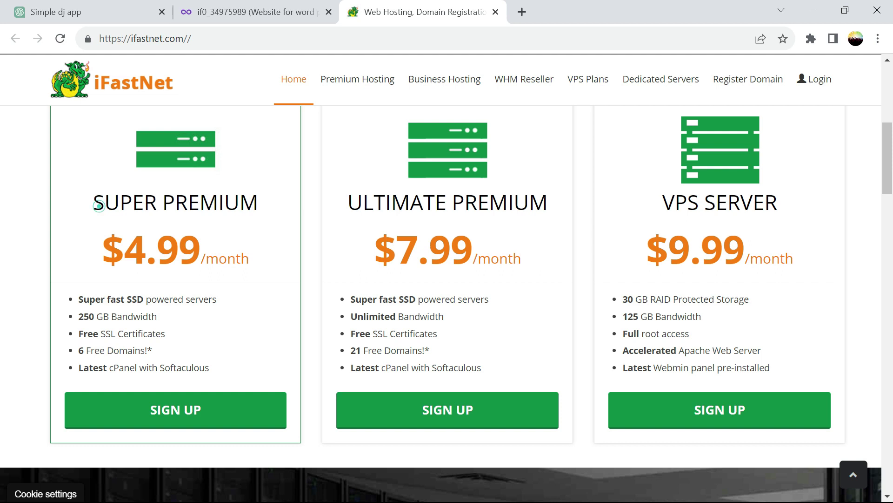
{"action": "left_click_drag", "start_coordinate": [529, 204], "coordinate": [549, 207]}
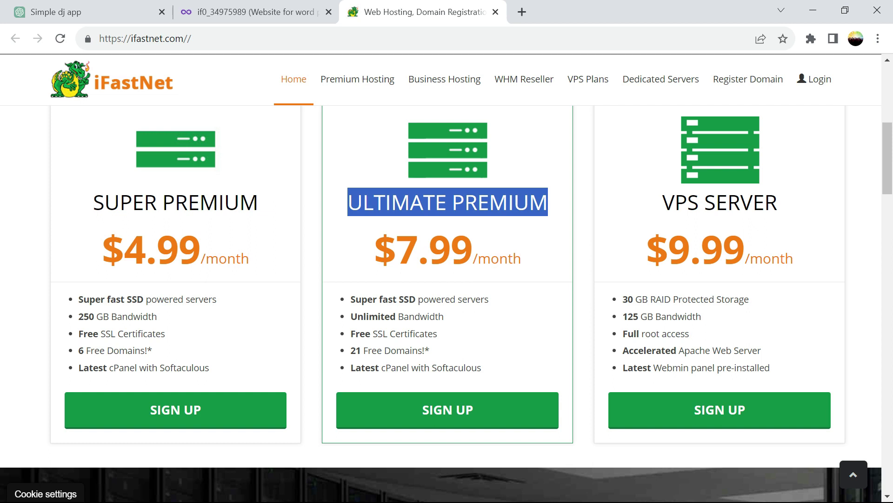
{"action": "left_click", "coordinate": [495, 12]}
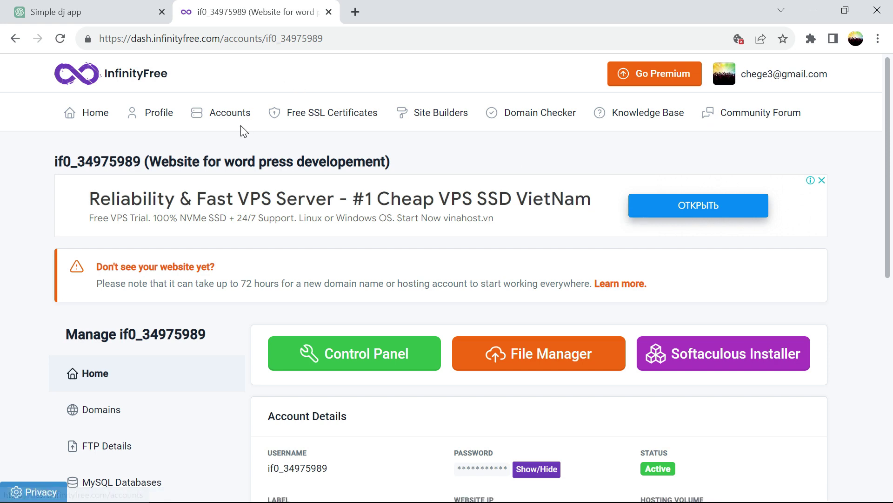
Check the active hosting accounts count and open the account labelled "Website for word press developement".
{"action": "left_click", "coordinate": [227, 119]}
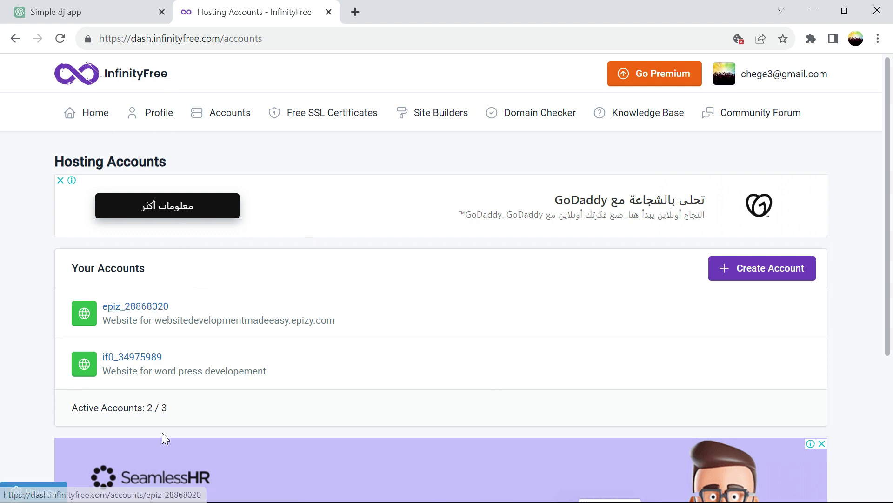
{"action": "left_click", "coordinate": [102, 115]}
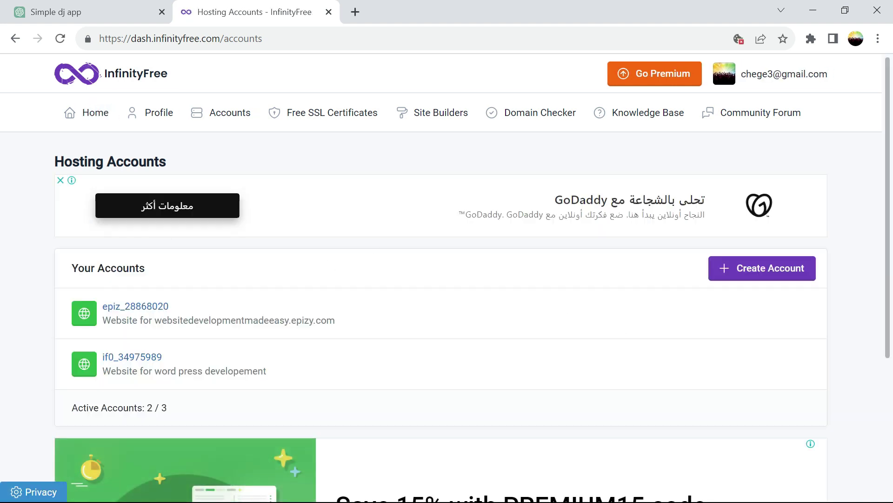
{"action": "left_click_drag", "start_coordinate": [181, 418], "coordinate": [147, 408]}
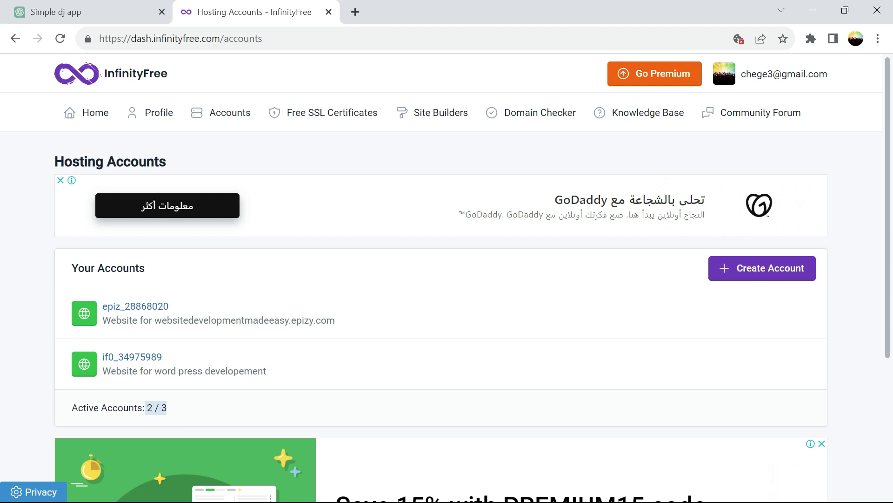
{"action": "left_click", "coordinate": [154, 358]}
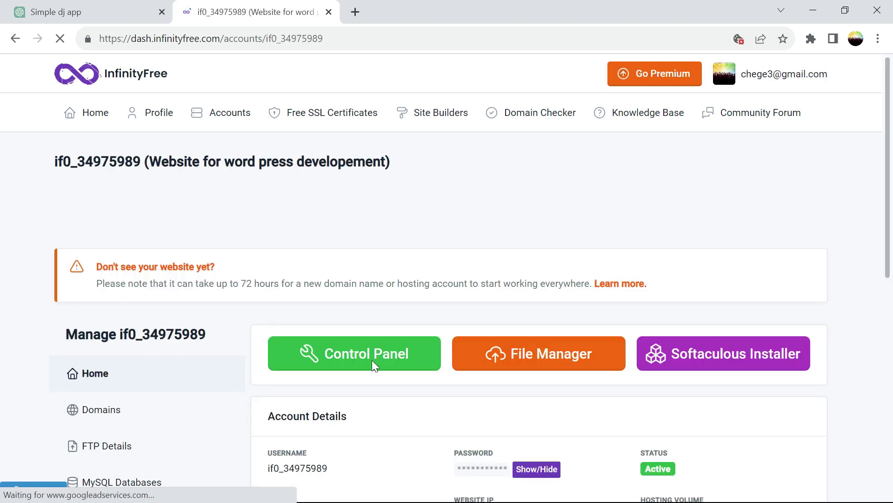
Launch the Softaculous Installer for the account, close the hosting dashboard page, and look through the available top scripts.
{"action": "left_click", "coordinate": [734, 367]}
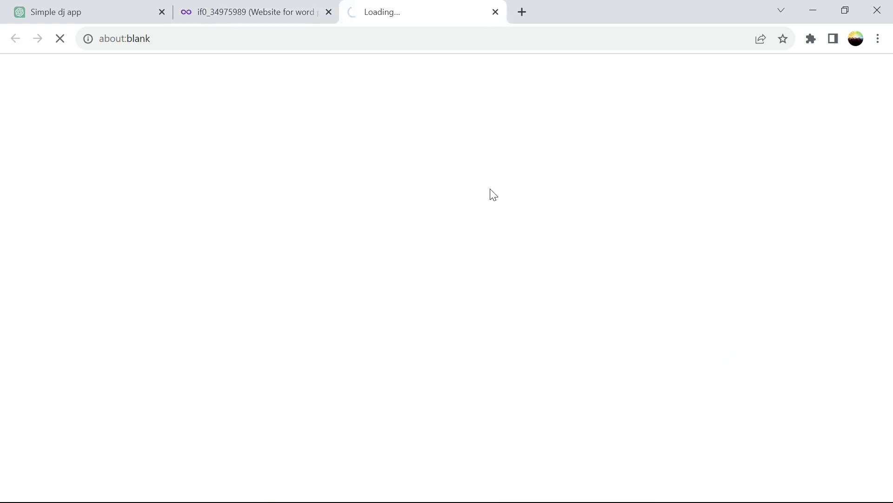
{"action": "left_click", "coordinate": [329, 13]}
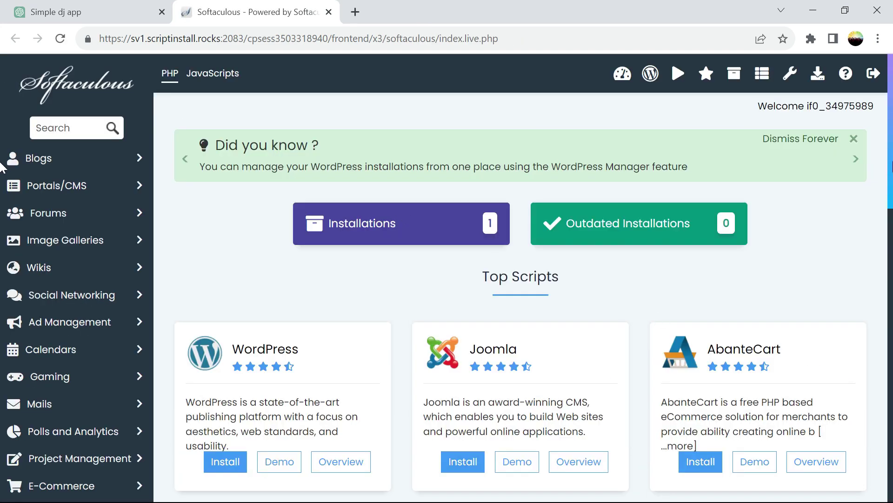
{"action": "scroll", "coordinate": [1, 135], "scroll_direction": "down", "scroll_amount": 20}
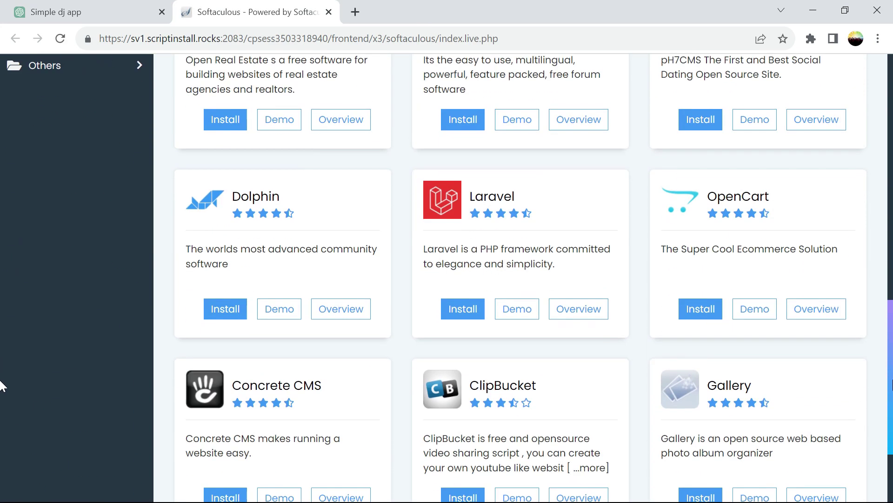
{"action": "scroll", "coordinate": [1, 458], "scroll_direction": "up", "scroll_amount": 10}
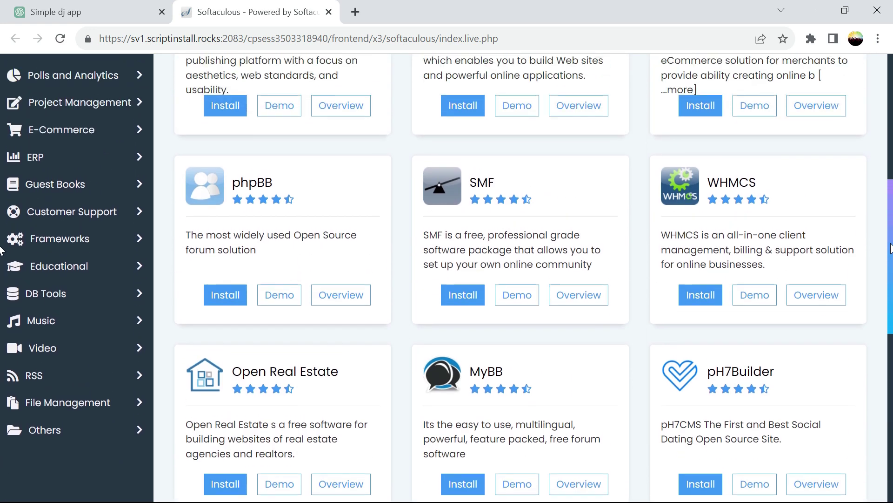
{"action": "left_click_drag", "start_coordinate": [890, 249], "coordinate": [882, 107]}
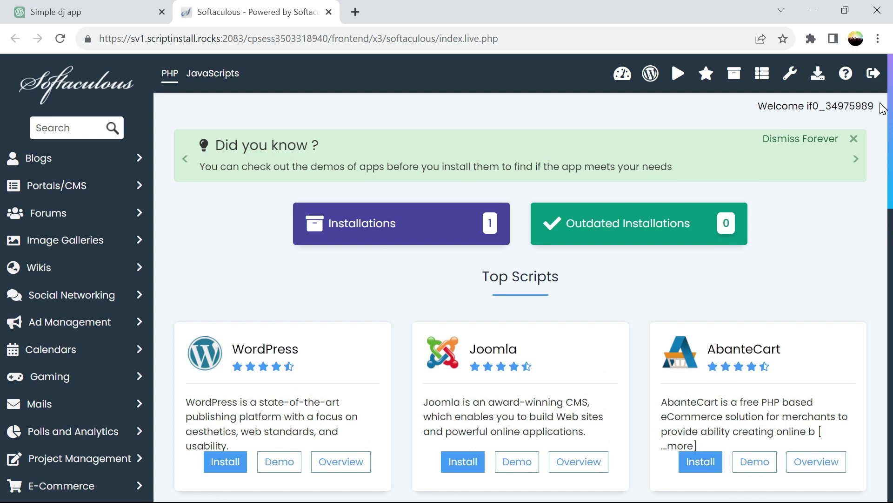
Open the WordPress manager for the existing installation and log in to the site's admin dashboard, examining its wp-admin address.
{"action": "left_click", "coordinate": [393, 237]}
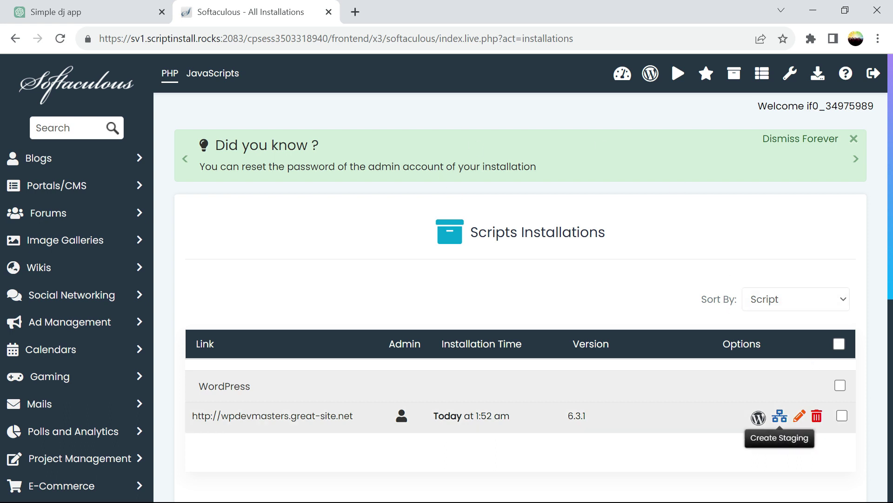
{"action": "left_click", "coordinate": [758, 418]}
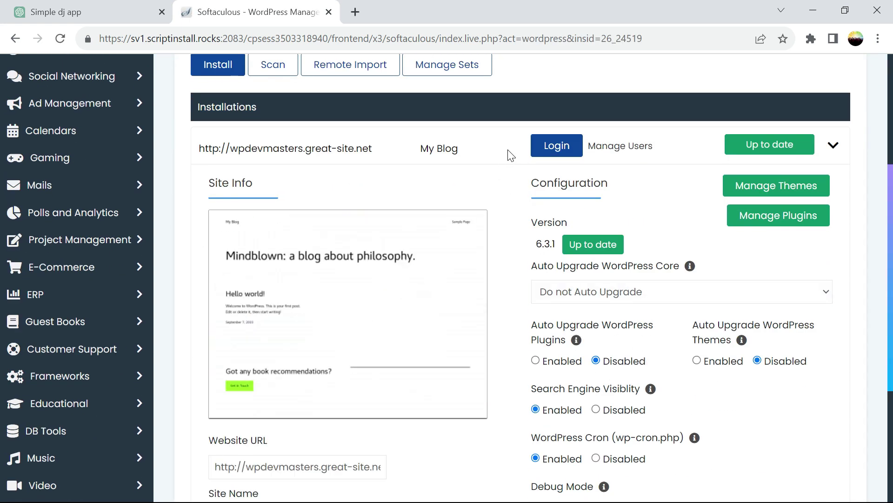
{"action": "left_click", "coordinate": [555, 148]}
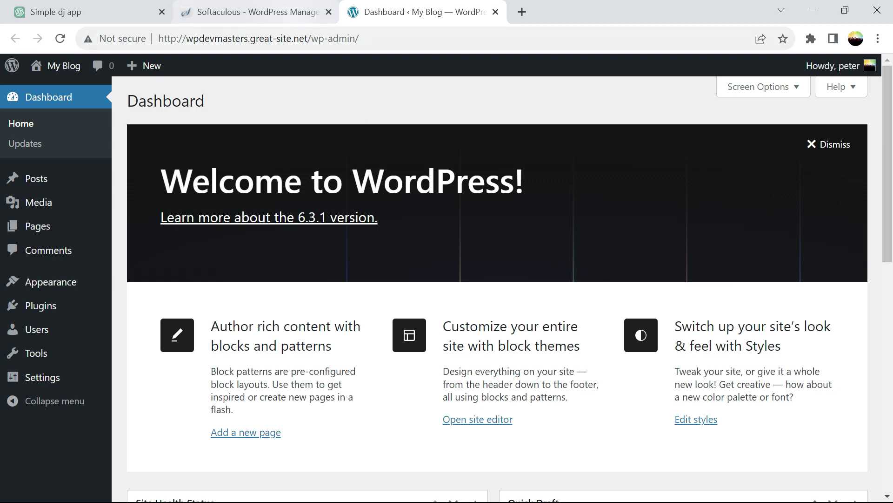
{"action": "left_click_drag", "start_coordinate": [308, 38], "coordinate": [159, 38]}
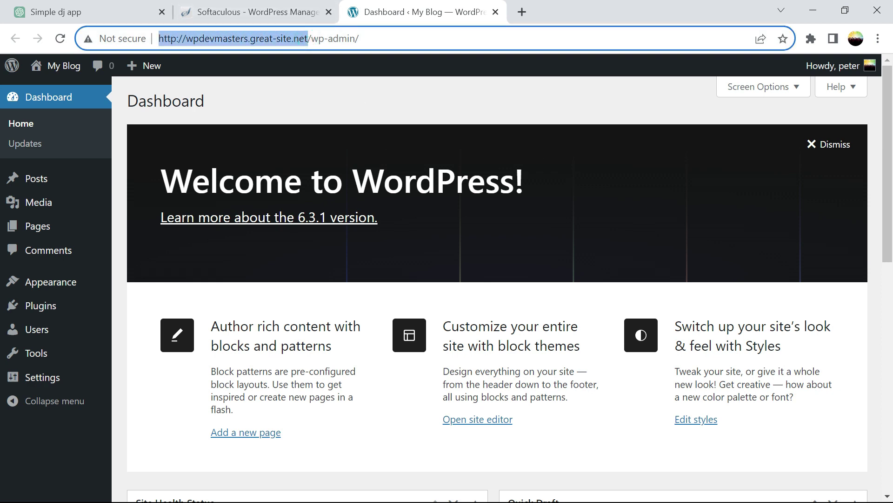
{"action": "left_click_drag", "start_coordinate": [311, 38], "coordinate": [359, 38]}
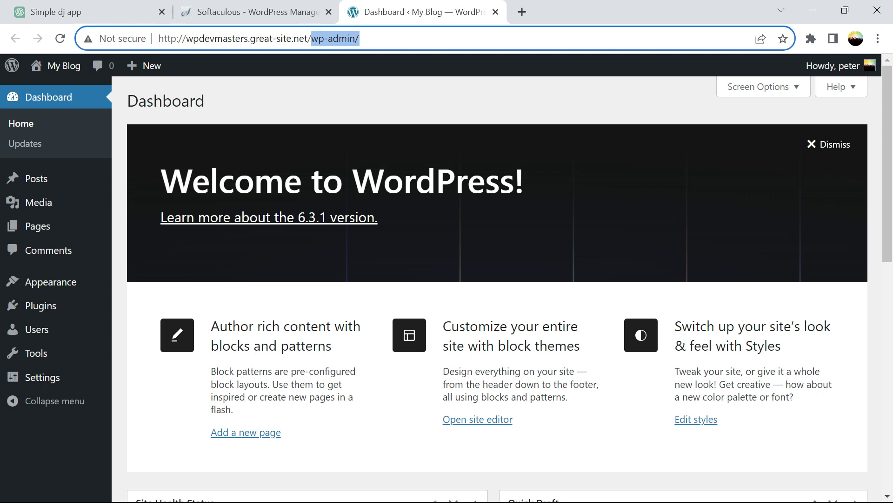
Open the live wpdevmasters.great-site.net website from the WordPress manager and close the Softaculous page.
{"action": "left_click", "coordinate": [273, 12]}
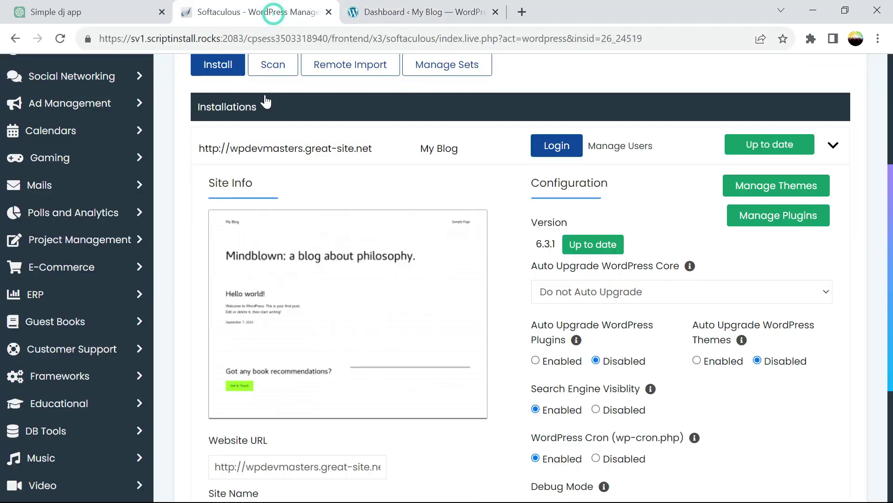
{"action": "left_click", "coordinate": [292, 149]}
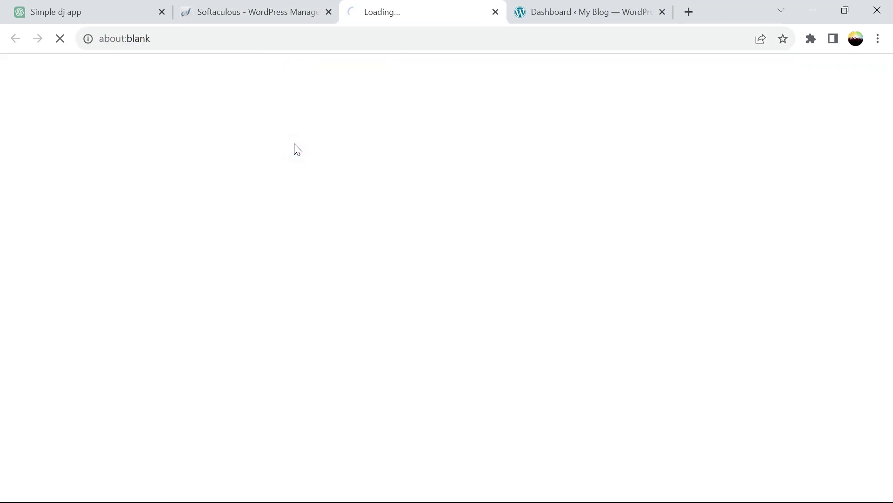
{"action": "left_click", "coordinate": [329, 13]}
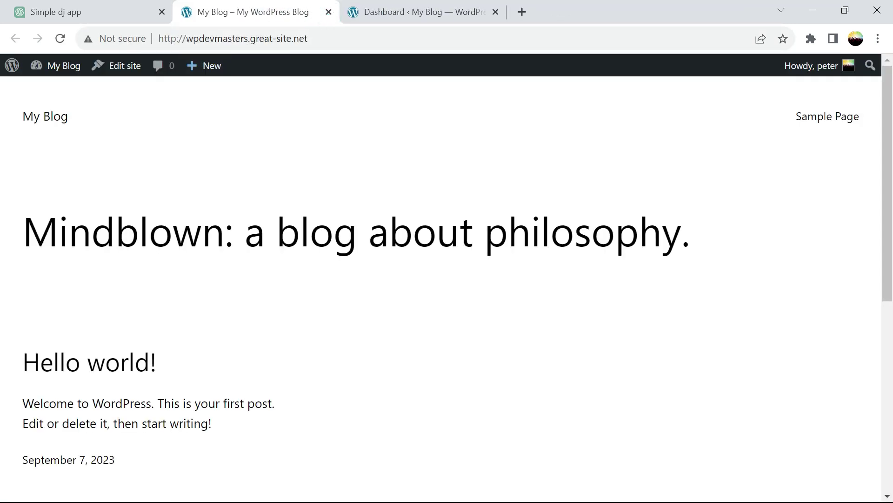
{"action": "left_click_drag", "start_coordinate": [892, 145], "coordinate": [884, 119]}
Copy the website's address and load it in a new Incognito window.
{"action": "left_click", "coordinate": [379, 37]}
{"action": "key", "text": "ctrl+c"}
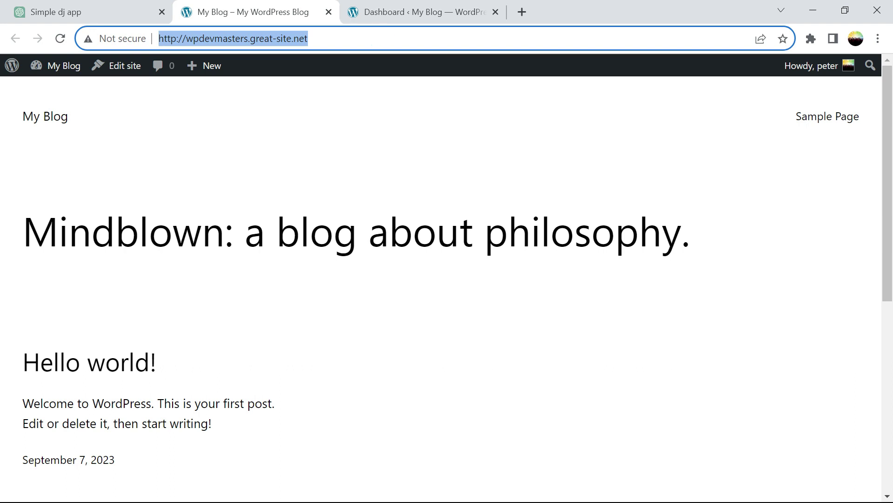
{"action": "left_click", "coordinate": [878, 39]}
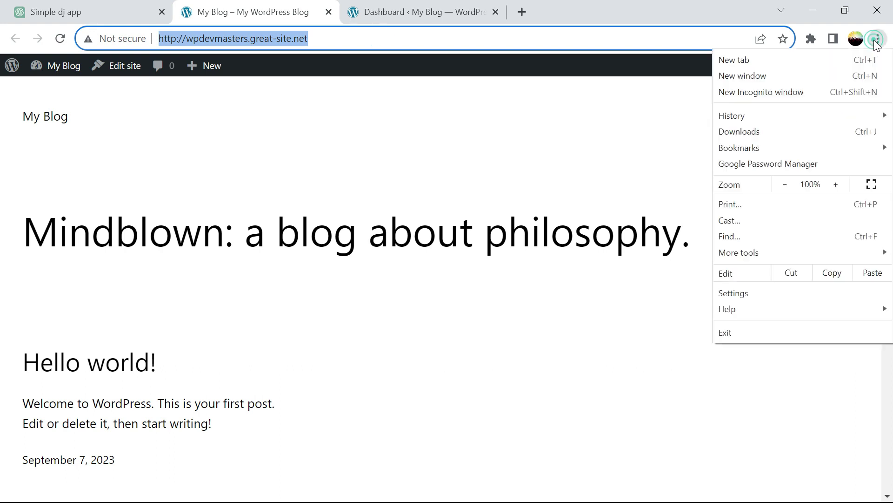
{"action": "left_click", "coordinate": [762, 92]}
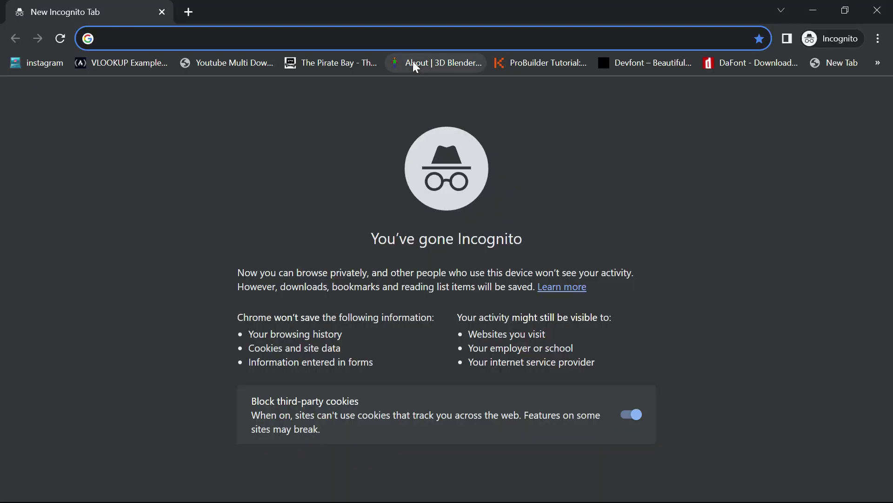
{"action": "key", "text": "ctrl+v"}
{"action": "left_click", "coordinate": [413, 62]}
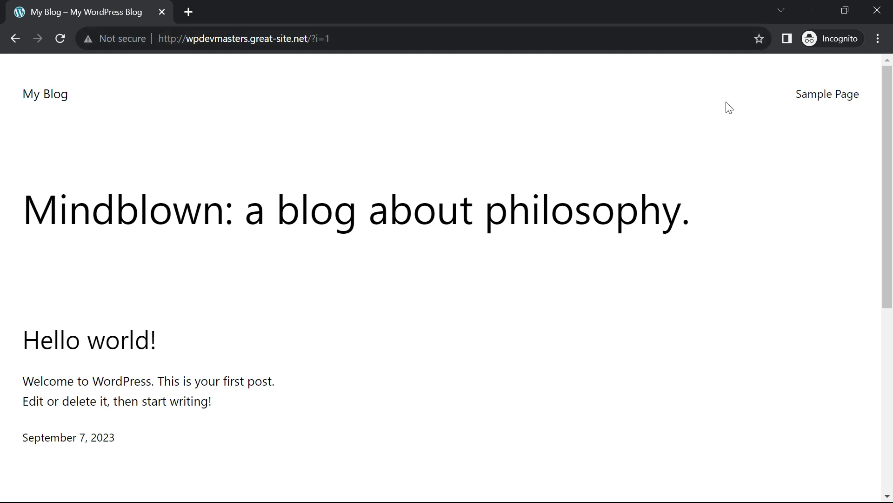
Examine the "?i=1" ending of the site's address in the Incognito window and reload the page.
{"action": "left_click_drag", "start_coordinate": [886, 110], "coordinate": [865, 41]}
{"action": "left_click", "coordinate": [354, 34]}
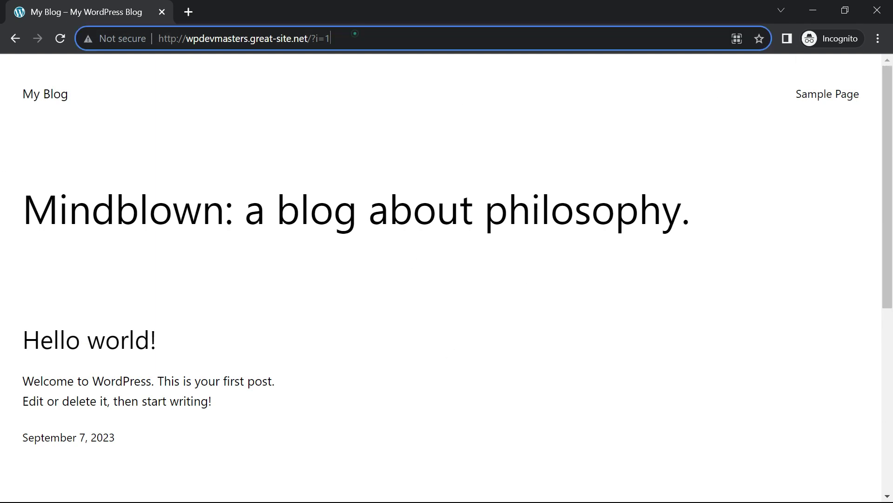
{"action": "left_click", "coordinate": [354, 34]}
{"action": "key", "text": "shift+Left"}
{"action": "key", "text": "shift+Left"}
{"action": "key", "text": "shift+Left"}
{"action": "left_click", "coordinate": [408, 39]}
{"action": "key", "text": "Return"}
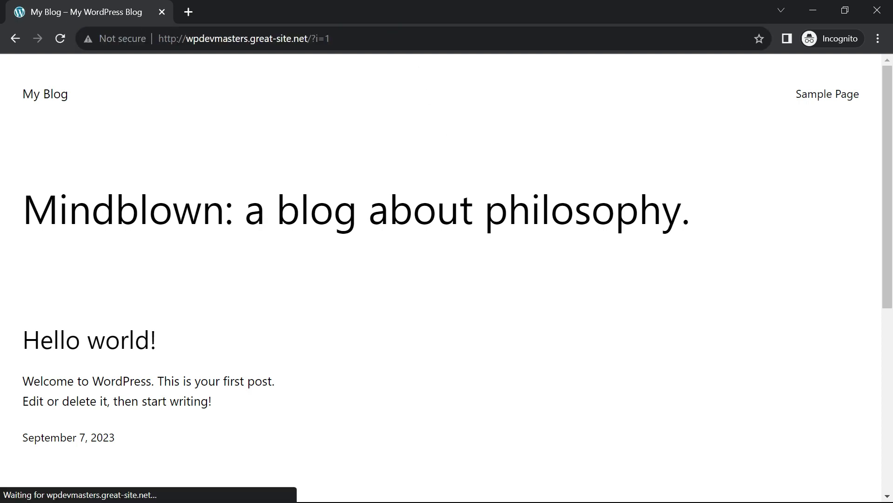
{"action": "left_click", "coordinate": [60, 39]}
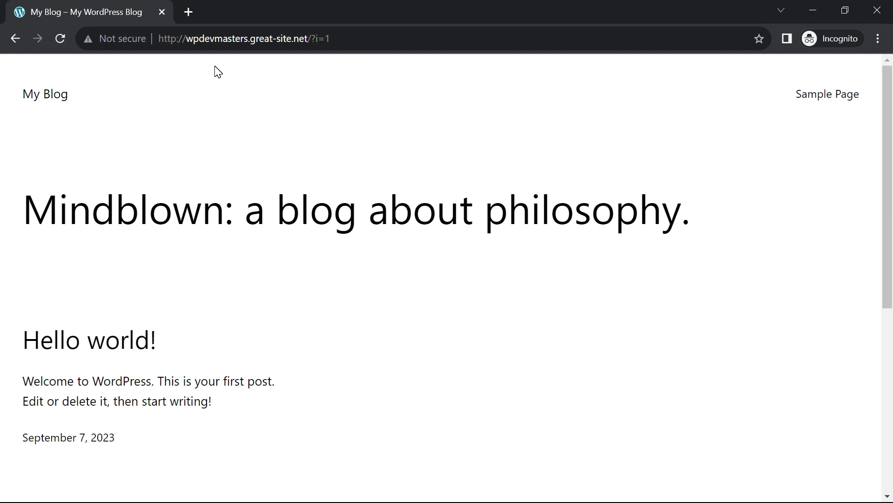
Open the suggested c1.biz kitchenrecipe.php page in a new Incognito tab, examine its address for comparison with the blog's, and close it.
{"action": "left_click", "coordinate": [191, 13]}
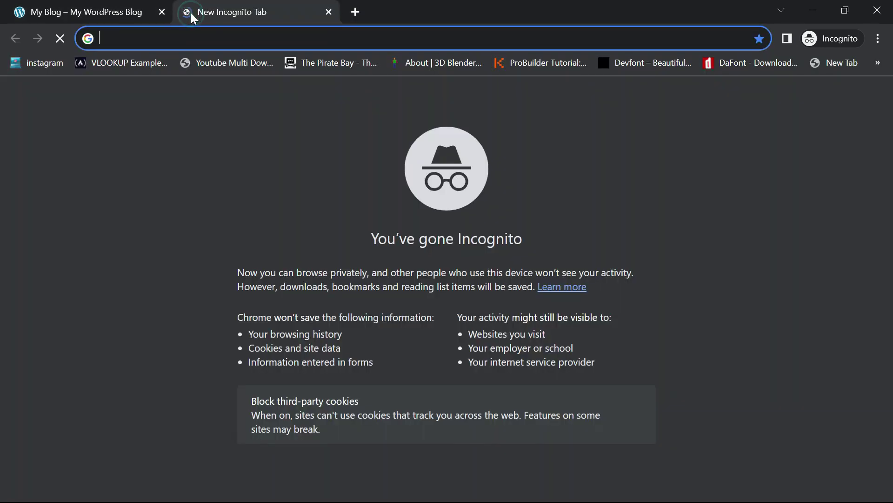
{"action": "type", "text": "kit"}
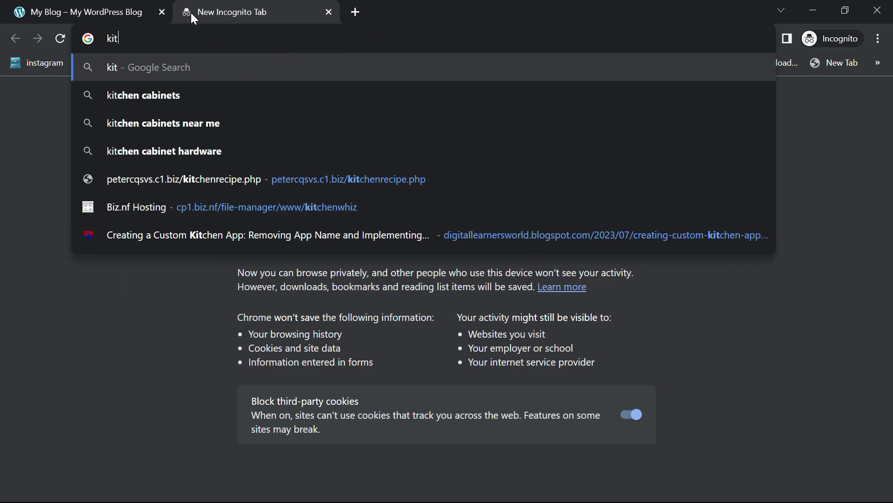
{"action": "left_click", "coordinate": [169, 172]}
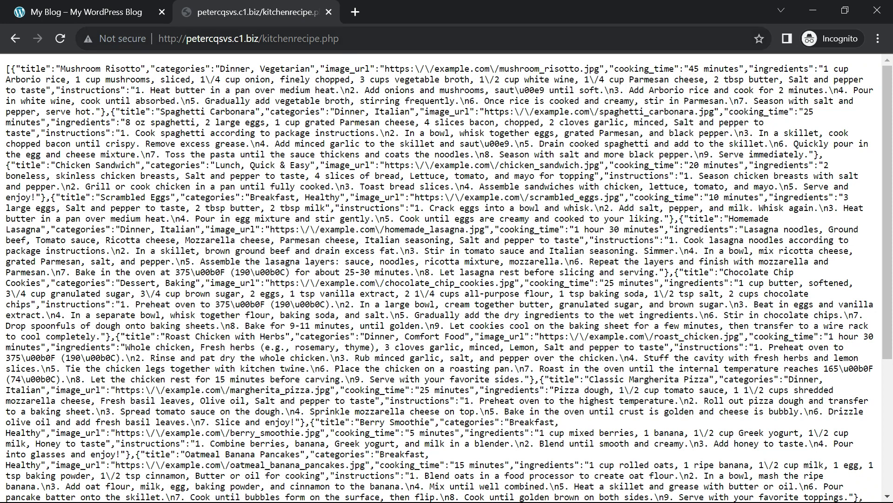
{"action": "left_click", "coordinate": [353, 40]}
{"action": "left_click", "coordinate": [353, 39]}
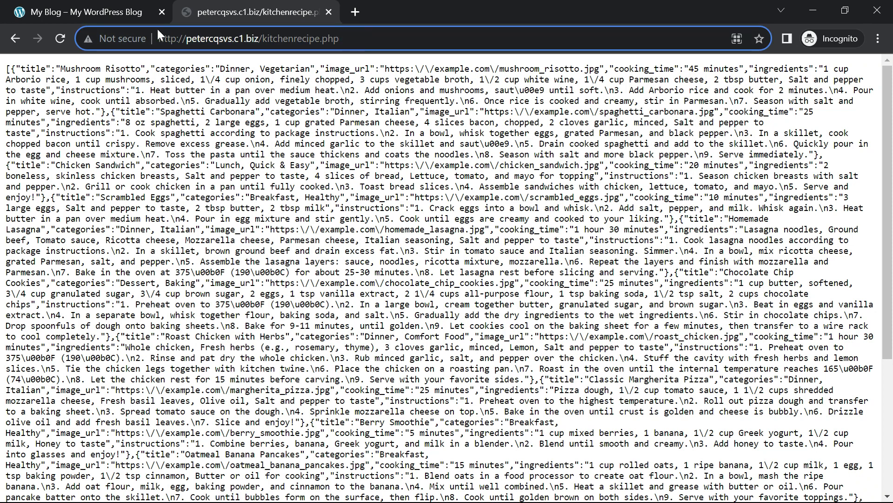
{"action": "left_click", "coordinate": [105, 15]}
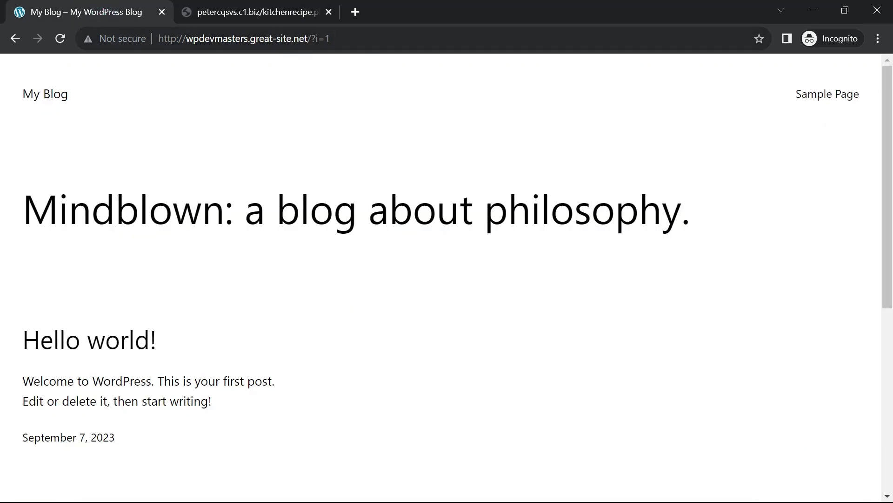
{"action": "left_click", "coordinate": [328, 14]}
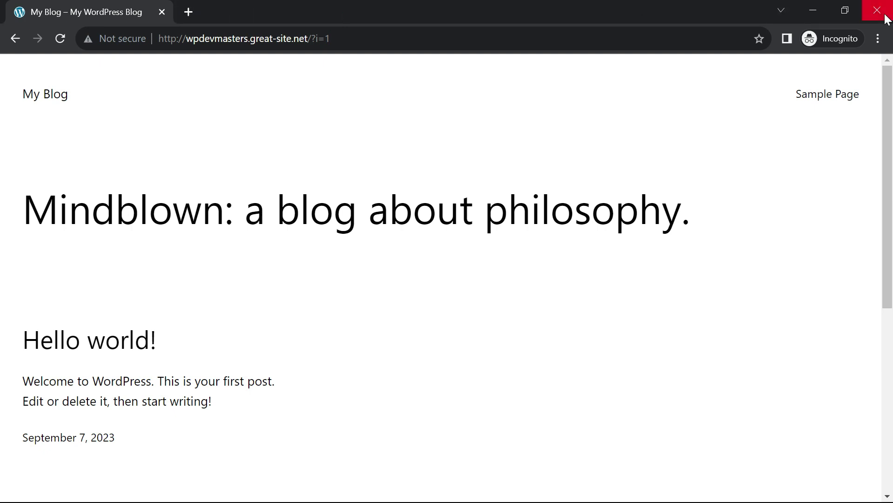
Minimize the Incognito window, close the logged-in site page, and look through the sections of the WordPress admin dashboard.
{"action": "left_click", "coordinate": [815, 11]}
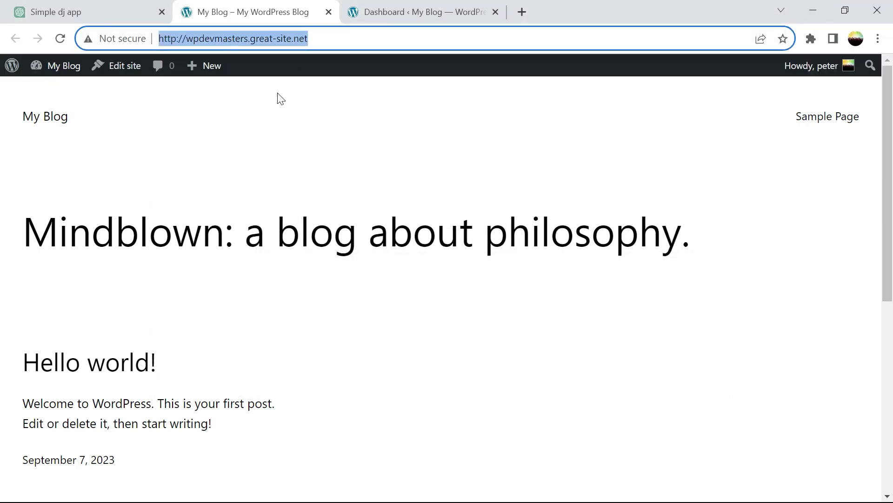
{"action": "left_click", "coordinate": [329, 12]}
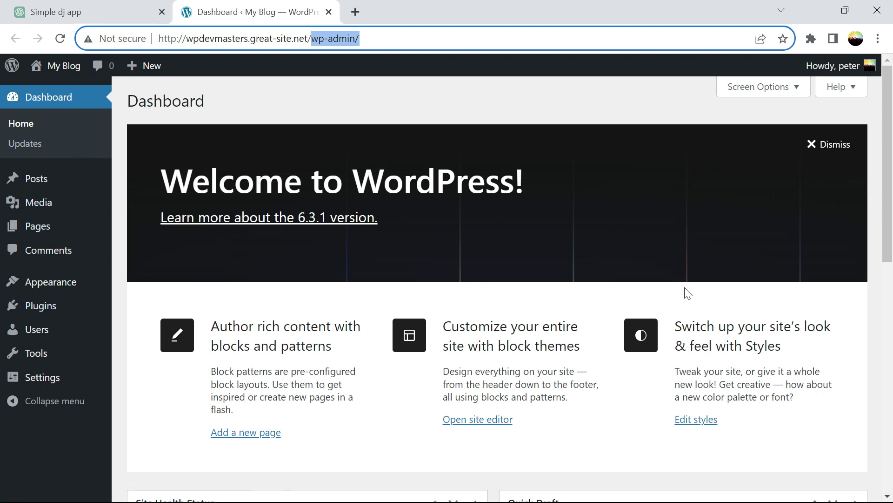
{"action": "left_click", "coordinate": [1, 157]}
{"action": "scroll", "coordinate": [1, 157], "scroll_direction": "down", "scroll_amount": 1}
{"action": "scroll", "coordinate": [1, 157], "scroll_direction": "down", "scroll_amount": 5}
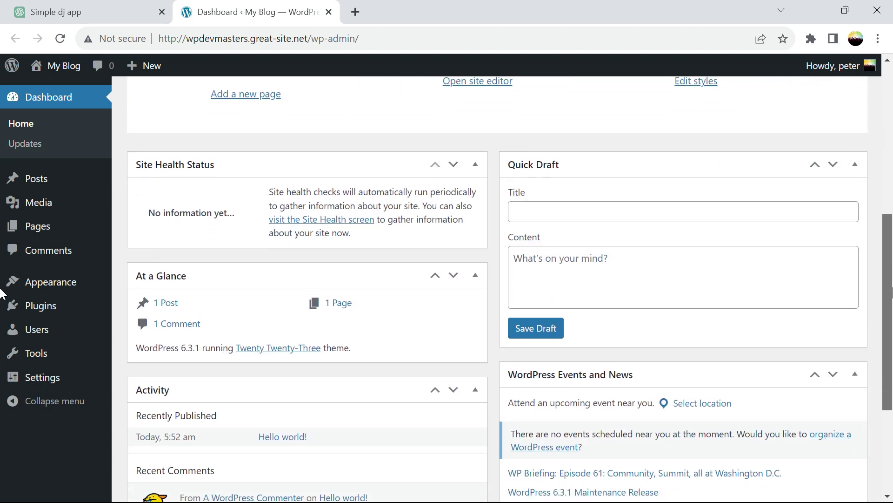
{"action": "scroll", "coordinate": [1, 107], "scroll_direction": "up", "scroll_amount": 5}
{"action": "scroll", "coordinate": [1, 138], "scroll_direction": "down", "scroll_amount": 8}
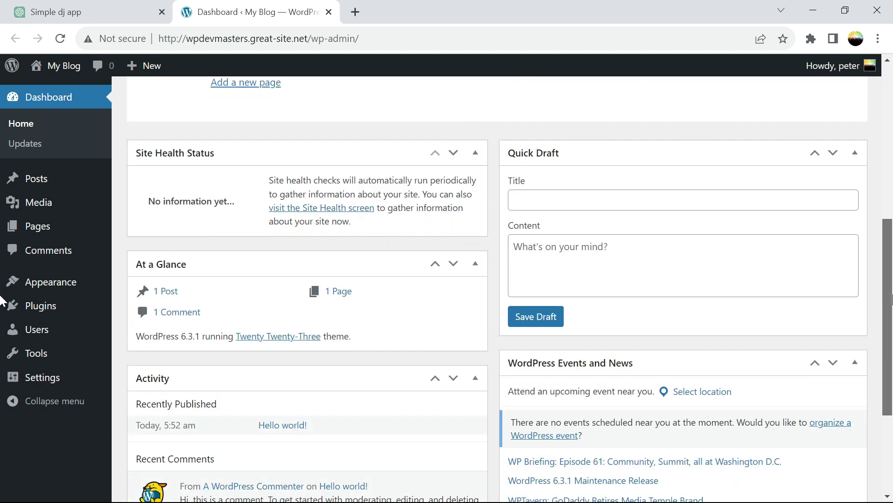
{"action": "scroll", "coordinate": [2, 314], "scroll_direction": "down", "scroll_amount": 3}
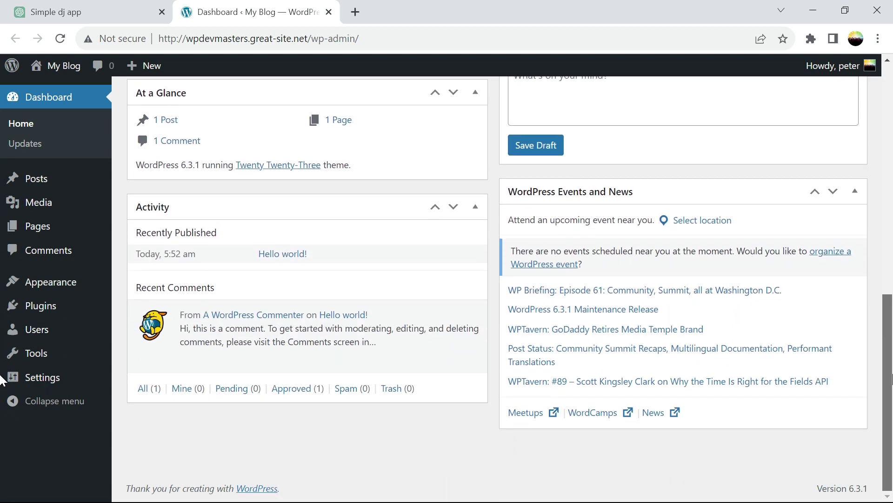
{"action": "scroll", "coordinate": [2, 325], "scroll_direction": "up", "scroll_amount": 10}
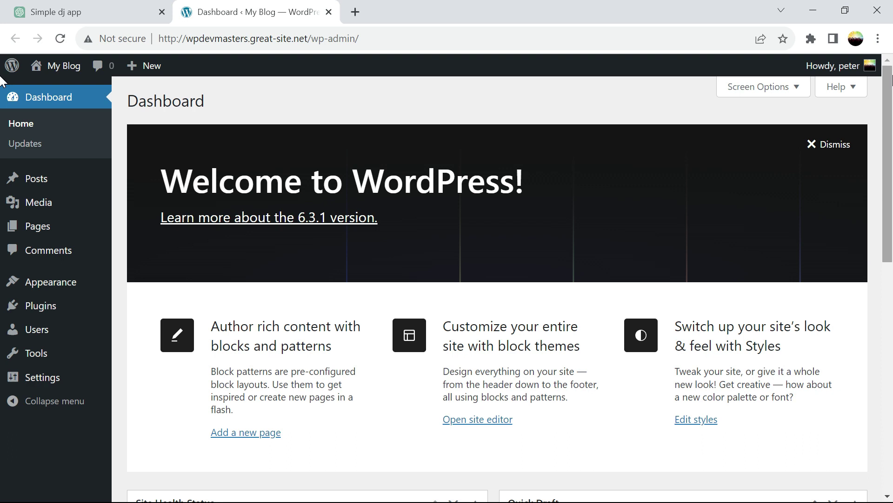
Switch to ChatGPT, open the WordPress Blog Development conversation, and return to the WordPress dashboard.
{"action": "left_click", "coordinate": [73, 11]}
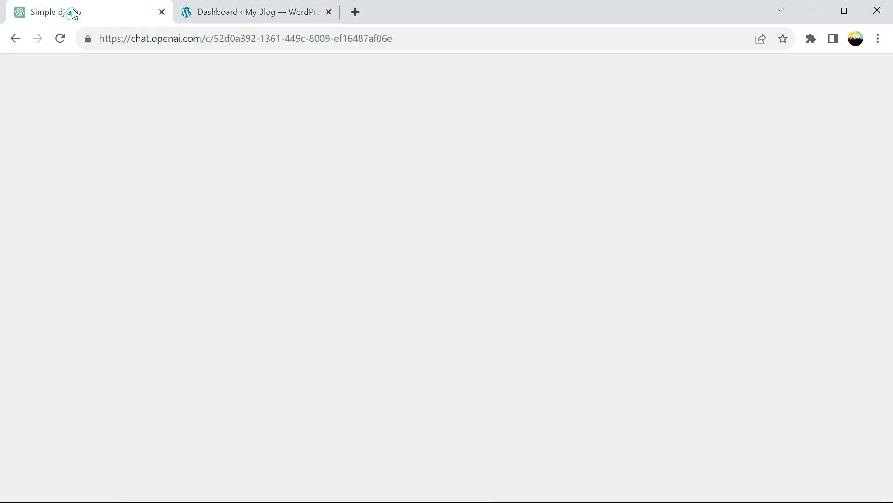
{"action": "left_click", "coordinate": [110, 169]}
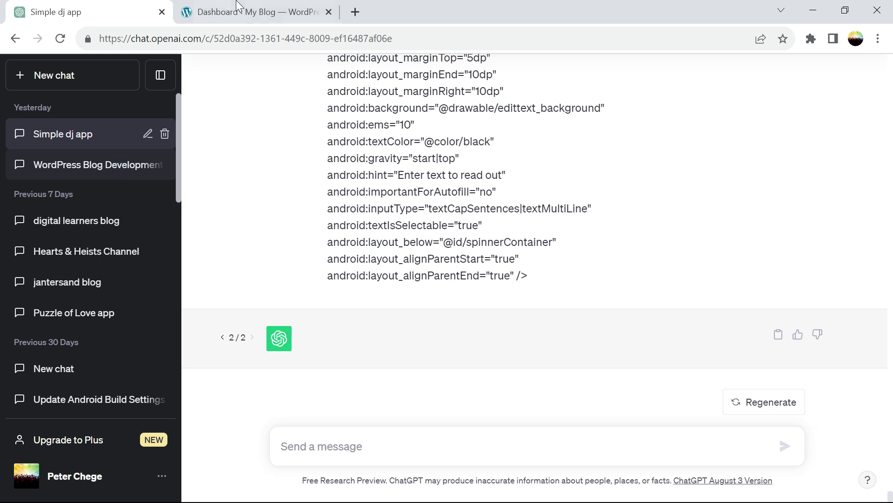
{"action": "left_click", "coordinate": [246, 13]}
Open the site's installed themes and activate the Twenty Twenty-One theme.
{"action": "mouse_move", "coordinate": [58, 291]}
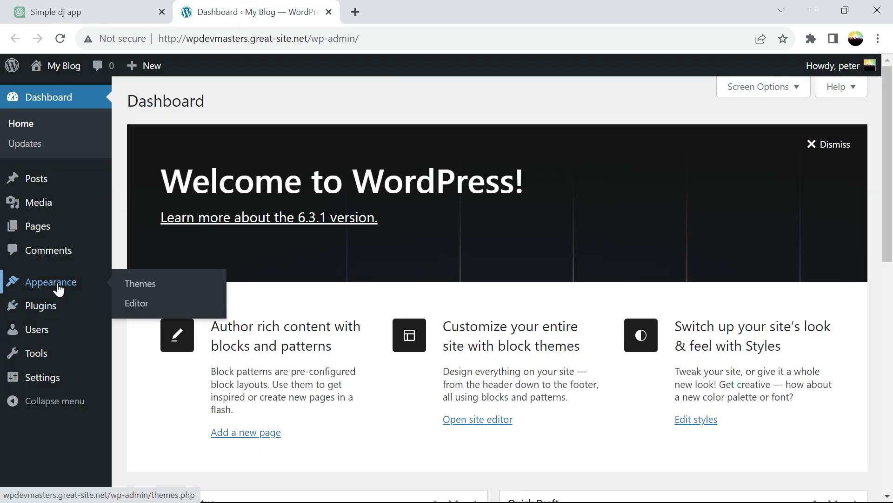
{"action": "left_click", "coordinate": [141, 285]}
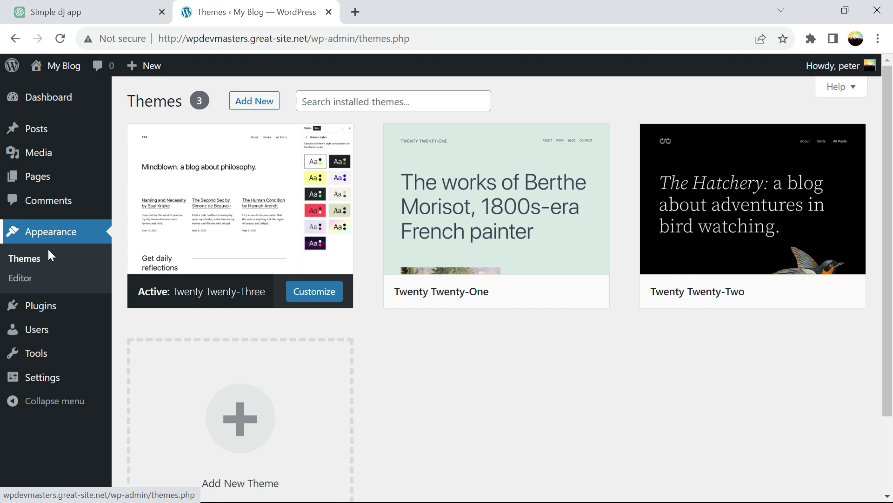
{"action": "left_click", "coordinate": [43, 263]}
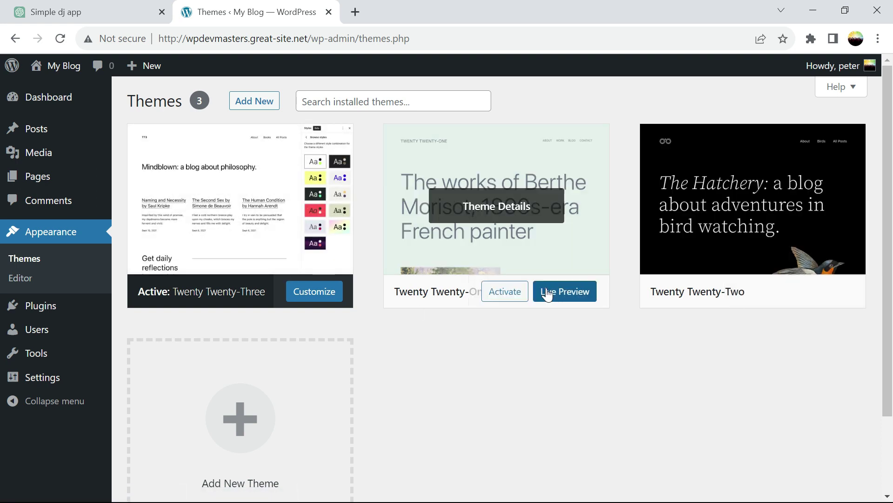
{"action": "left_click", "coordinate": [516, 292]}
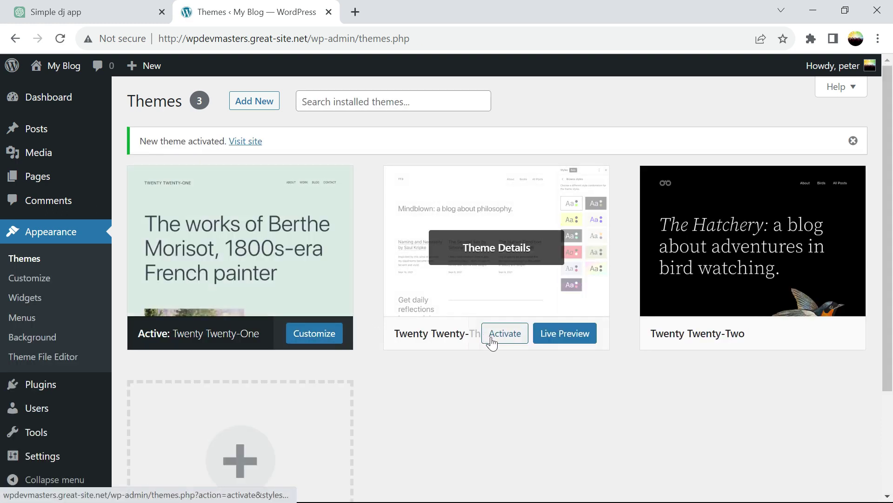
Switch to the Incognito window and reload the live site to view it with the Twenty Twenty-One theme.
{"action": "left_click_drag", "start_coordinate": [292, 38], "coordinate": [301, 38]}
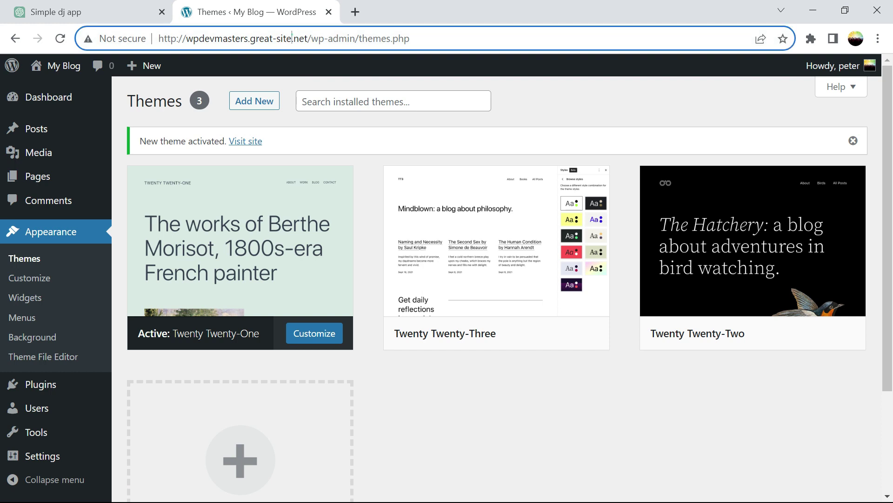
{"action": "key", "text": "alt+Tab"}
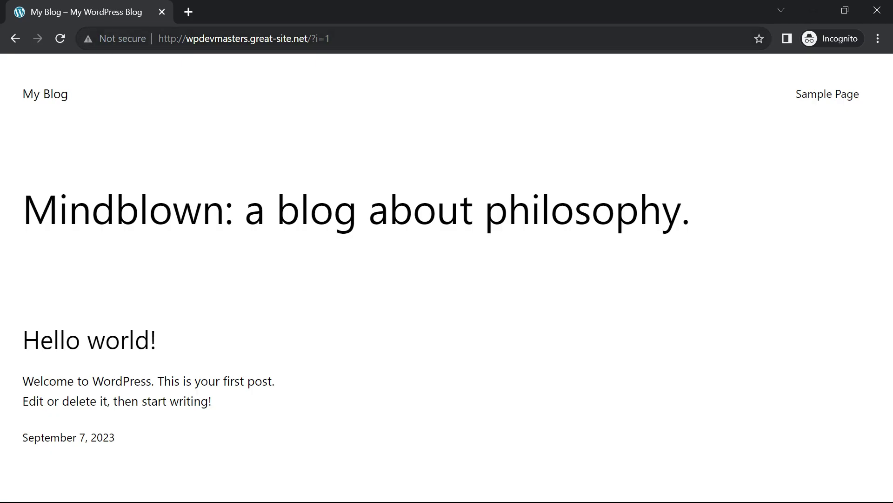
{"action": "left_click", "coordinate": [247, 46]}
{"action": "key", "text": "Return"}
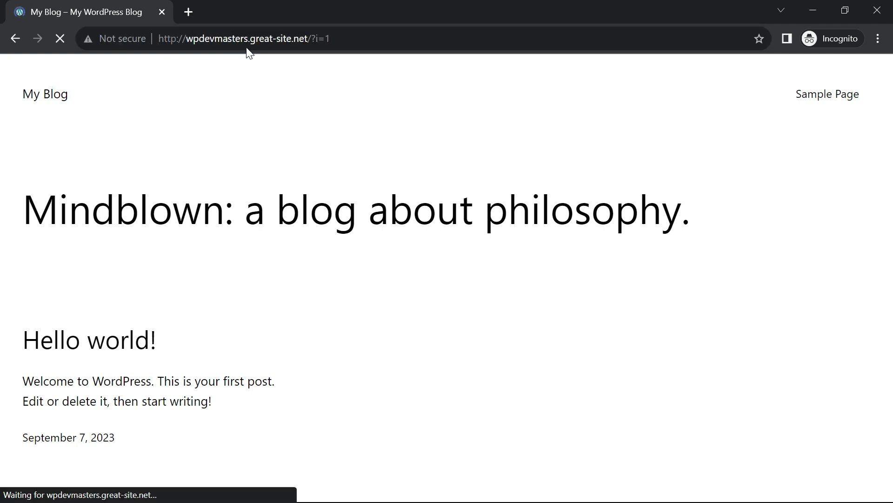
{"action": "mouse_move", "coordinate": [890, 110]}
{"action": "left_mouse_down"}
{"action": "mouse_move", "coordinate": [890, 369]}
{"action": "mouse_move", "coordinate": [890, 120]}
{"action": "left_mouse_up"}
{"action": "scroll", "coordinate": [889, 120], "scroll_direction": "up", "scroll_amount": 1}
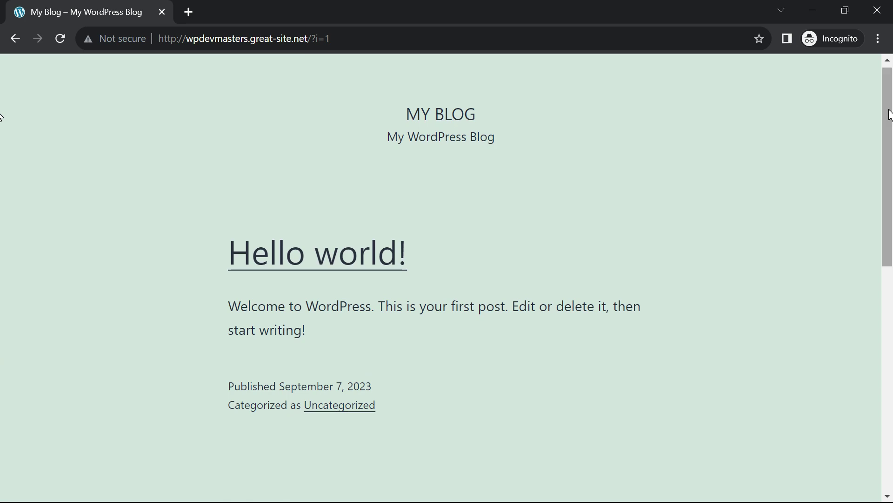
Return to the installed themes, open the Add Themes page, and browse the popular themes.
{"action": "key", "text": "alt+Tab"}
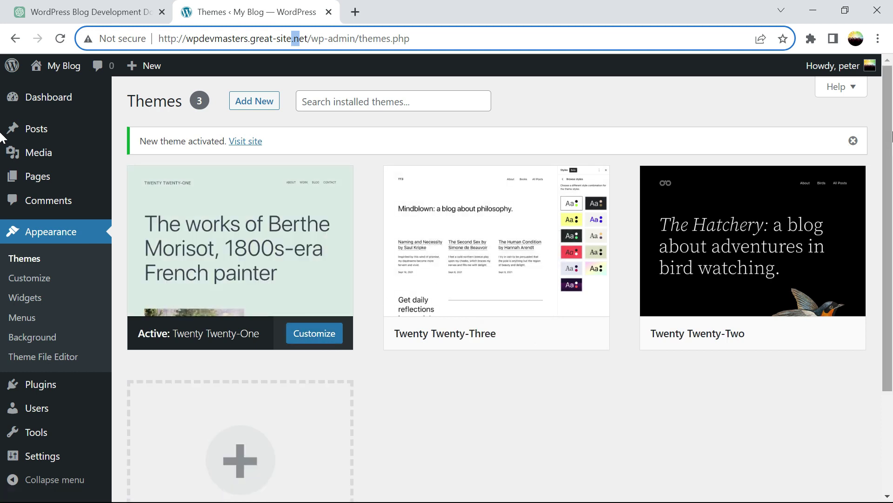
{"action": "scroll", "coordinate": [3, 131], "scroll_direction": "down", "scroll_amount": 3}
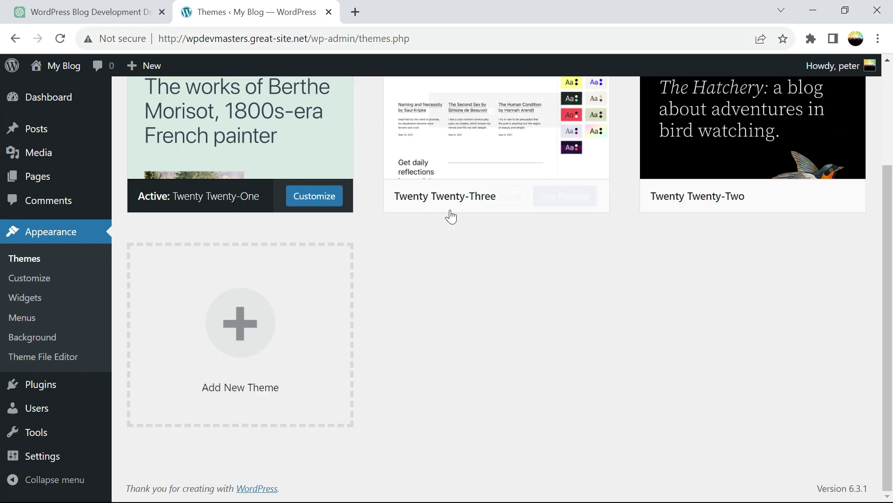
{"action": "left_click", "coordinate": [252, 322]}
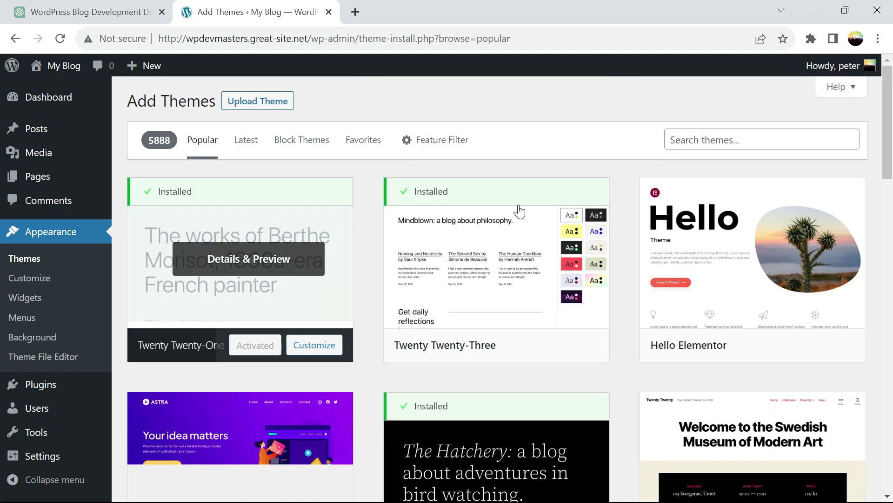
{"action": "left_click_drag", "start_coordinate": [889, 130], "coordinate": [892, 271]}
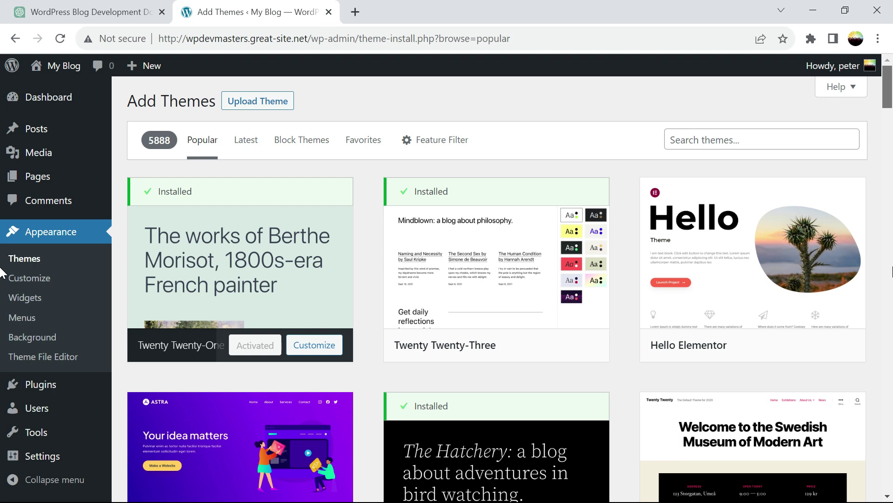
{"action": "scroll", "coordinate": [2, 288], "scroll_direction": "down", "scroll_amount": 15}
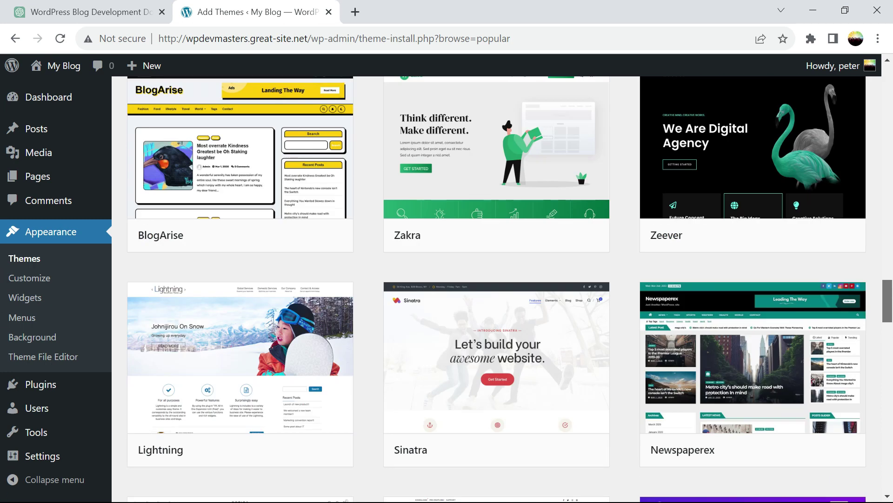
{"action": "scroll", "coordinate": [886, 412], "scroll_direction": "up", "scroll_amount": 2}
{"action": "scroll", "coordinate": [886, 412], "scroll_direction": "down", "scroll_amount": 1}
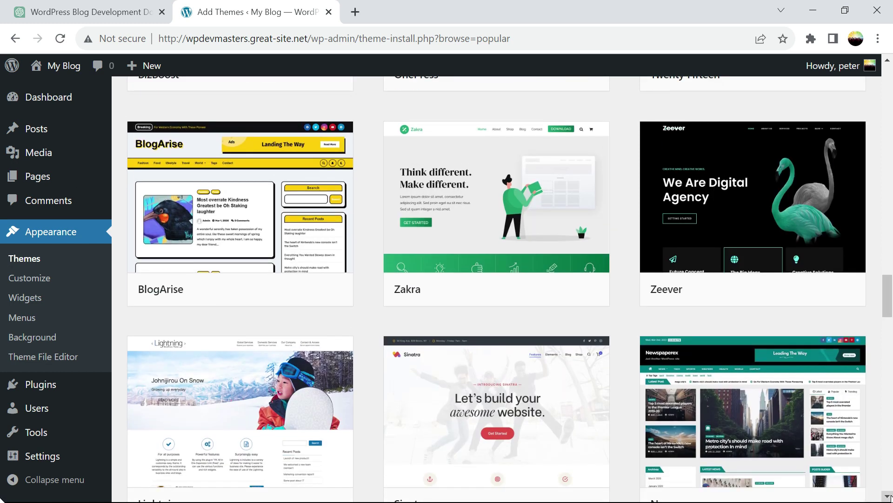
{"action": "left_click_drag", "start_coordinate": [886, 312], "coordinate": [889, 128]}
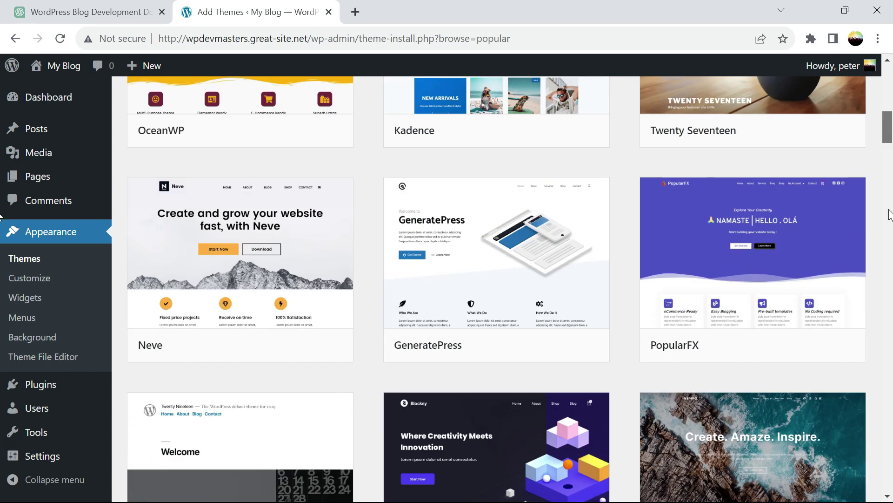
Switch to ChatGPT, ask for a theme for the WordPress website development site, and read through the suggested themes.
{"action": "left_click", "coordinate": [76, 8]}
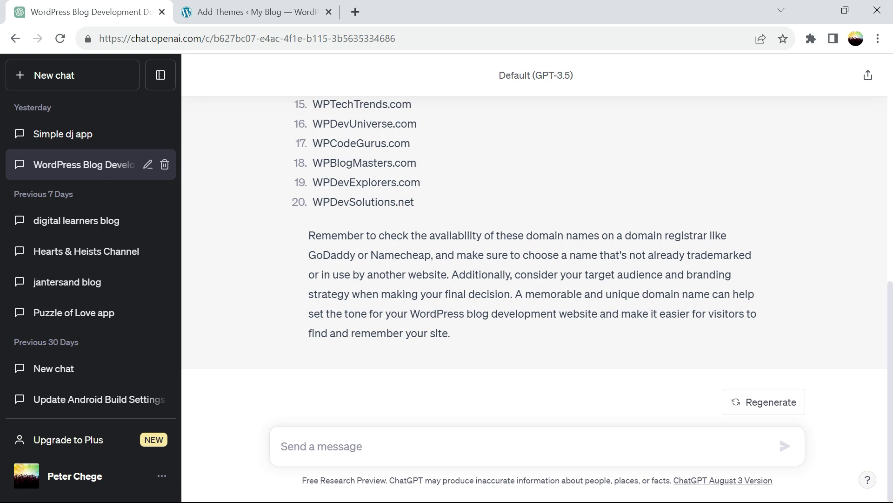
{"action": "type", "text": "I"}
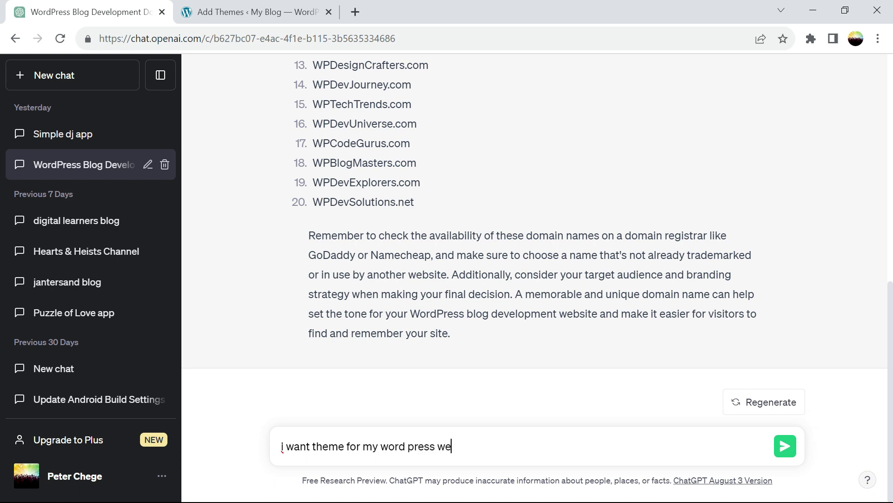
{"action": "type", "text": "ite developement"}
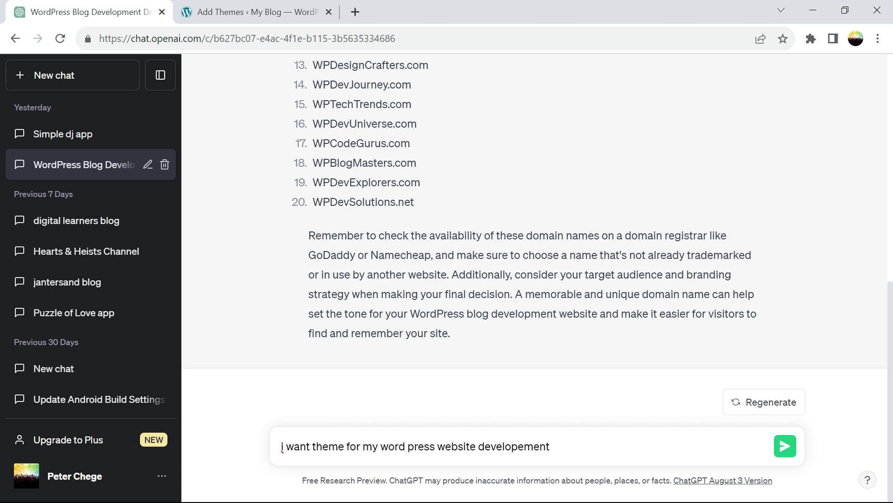
{"action": "key", "text": "Return"}
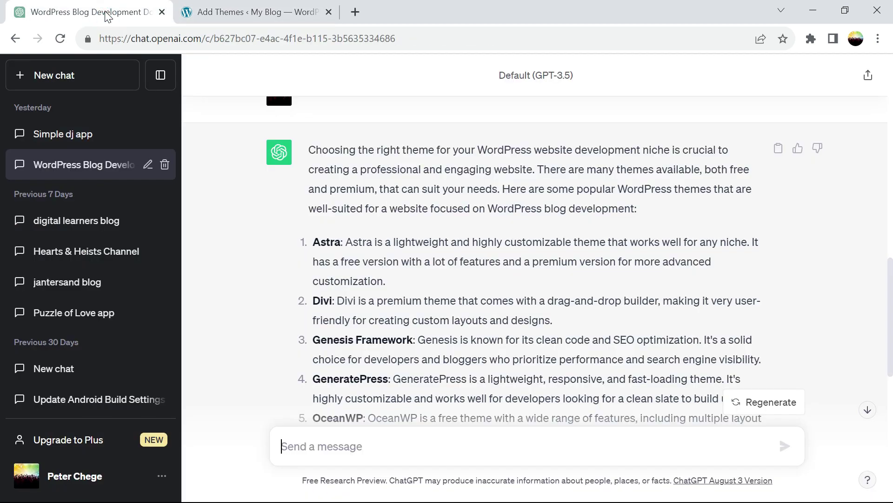
{"action": "left_click_drag", "start_coordinate": [891, 297], "coordinate": [891, 366]}
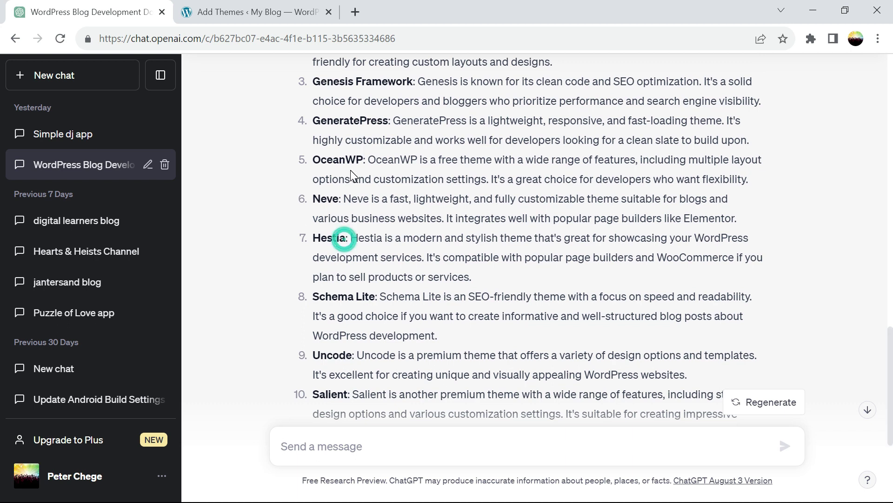
Copy the theme name OceanWP from ChatGPT's list and search for it on the WordPress Add Themes page.
{"action": "left_click_drag", "start_coordinate": [363, 159], "coordinate": [313, 160]}
{"action": "key", "text": "ctrl+c"}
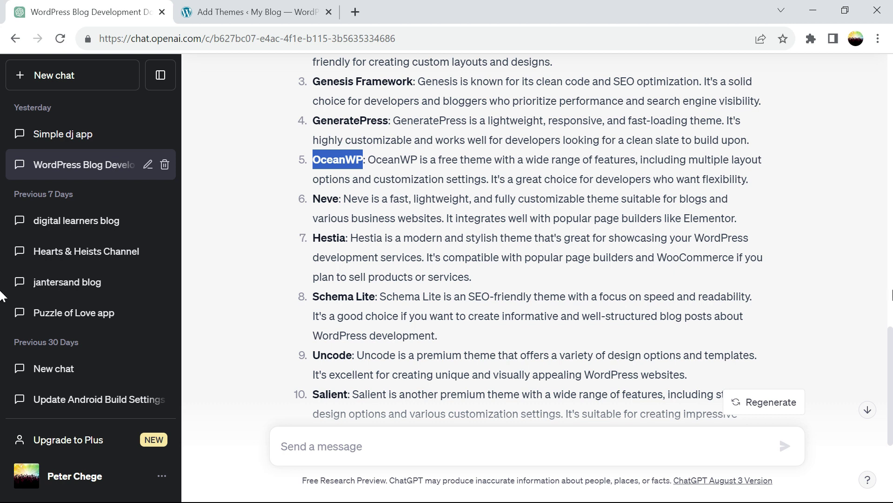
{"action": "left_click", "coordinate": [260, 12]}
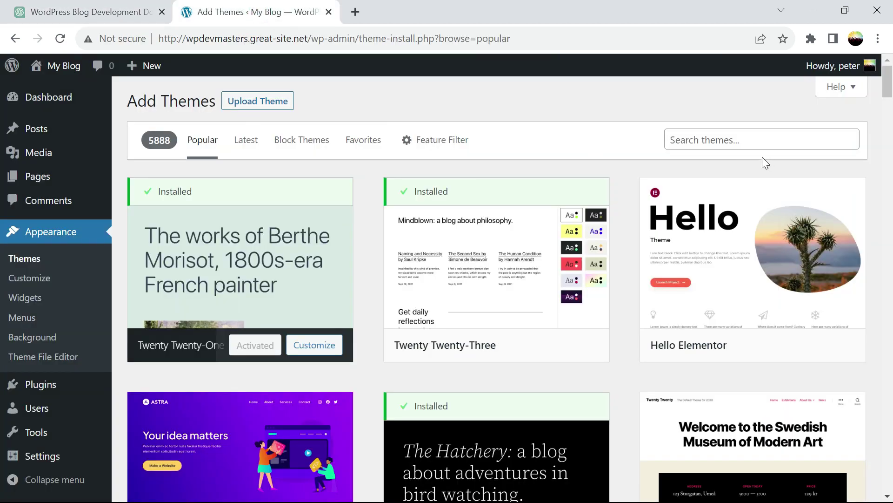
{"action": "left_click", "coordinate": [742, 136]}
{"action": "key", "text": "ctrl+v"}
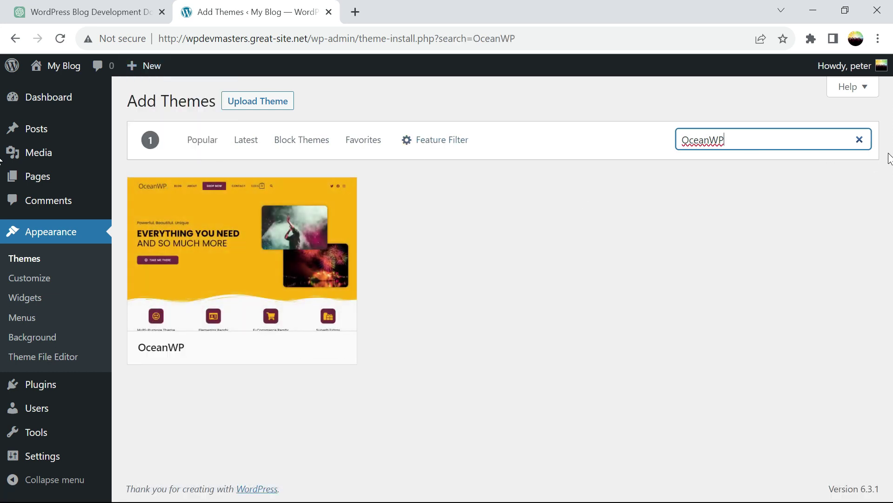
Clear the OceanWP theme search, glance back at ChatGPT's suggestions, and browse the unfiltered WordPress theme catalogue.
{"action": "left_click", "coordinate": [859, 140]}
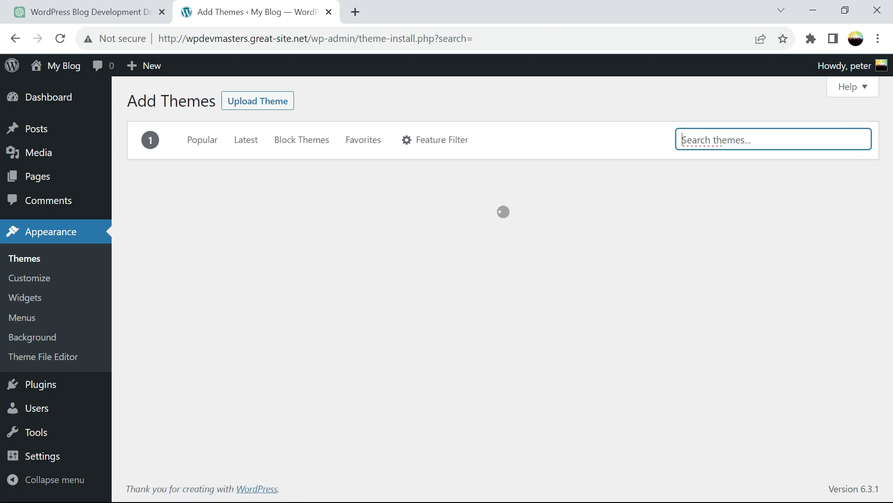
{"action": "left_click", "coordinate": [113, 12]}
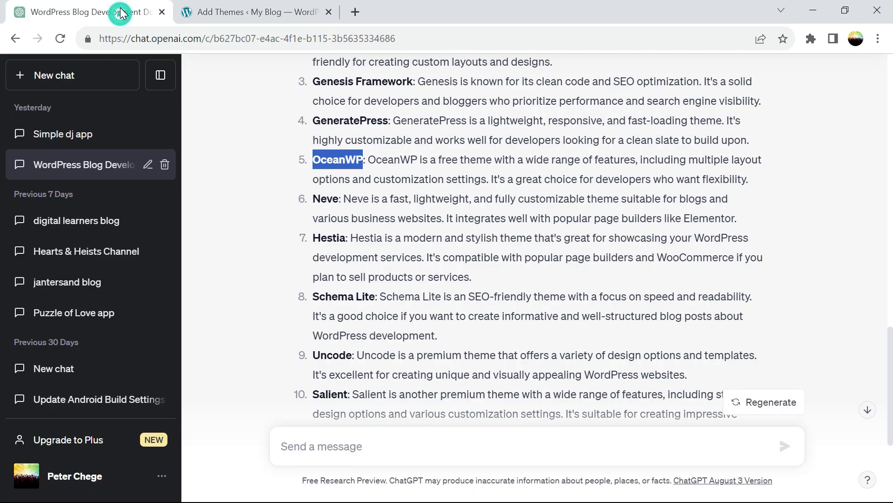
{"action": "left_click", "coordinate": [260, 12]}
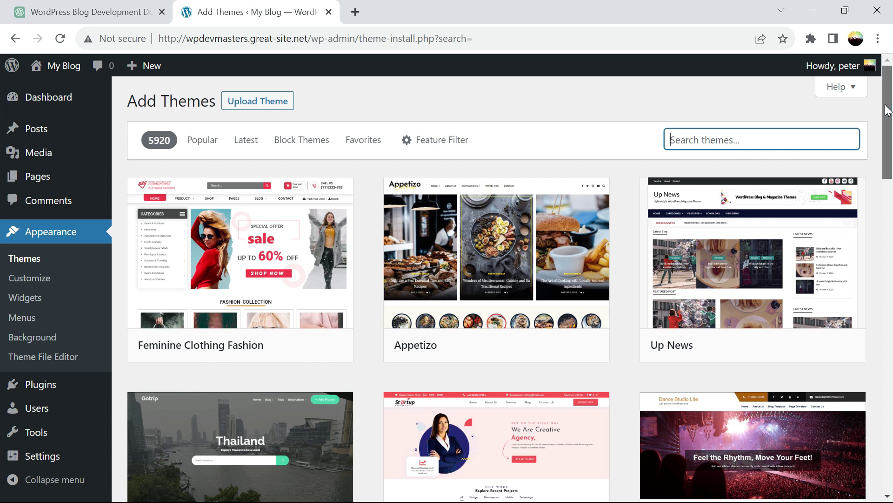
{"action": "left_click_drag", "start_coordinate": [888, 111], "coordinate": [889, 458]}
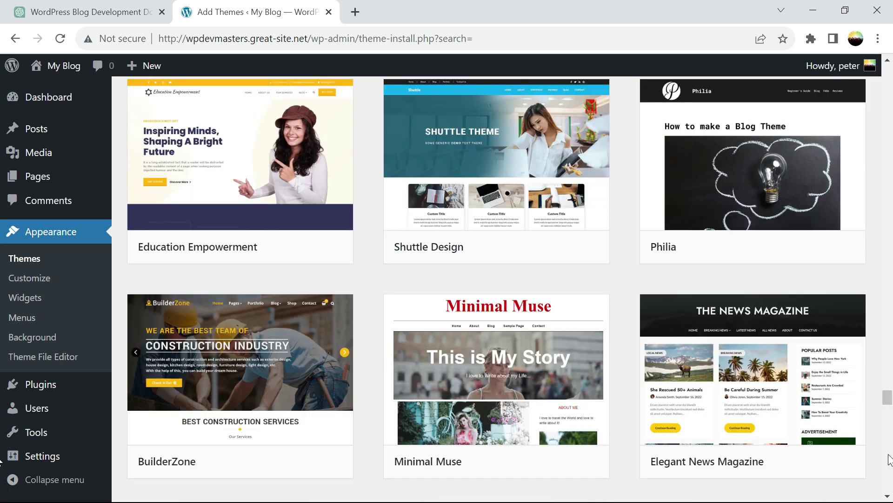
{"action": "left_click_drag", "start_coordinate": [890, 394], "coordinate": [892, 486]}
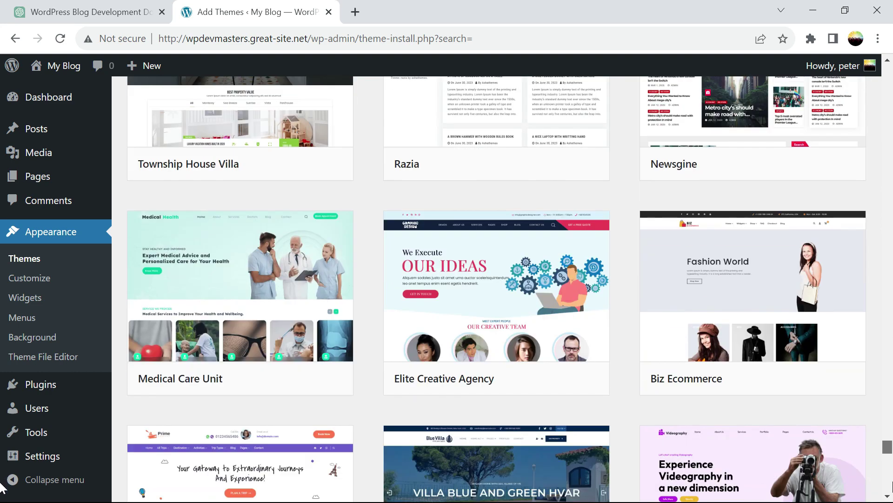
{"action": "scroll", "coordinate": [2, 486], "scroll_direction": "down", "scroll_amount": 10}
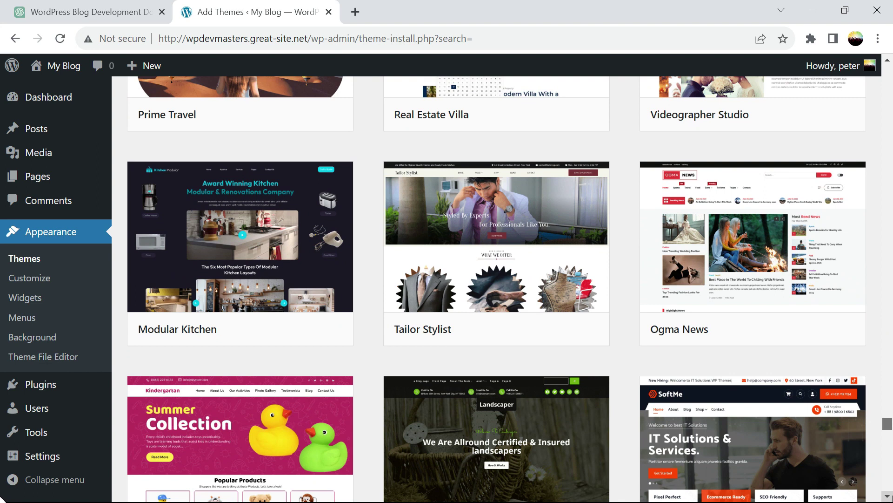
{"action": "scroll", "coordinate": [497, 289], "scroll_direction": "up", "scroll_amount": 3}
{"action": "scroll", "coordinate": [497, 289], "scroll_direction": "down", "scroll_amount": 3}
{"action": "left_click", "coordinate": [887, 496]}
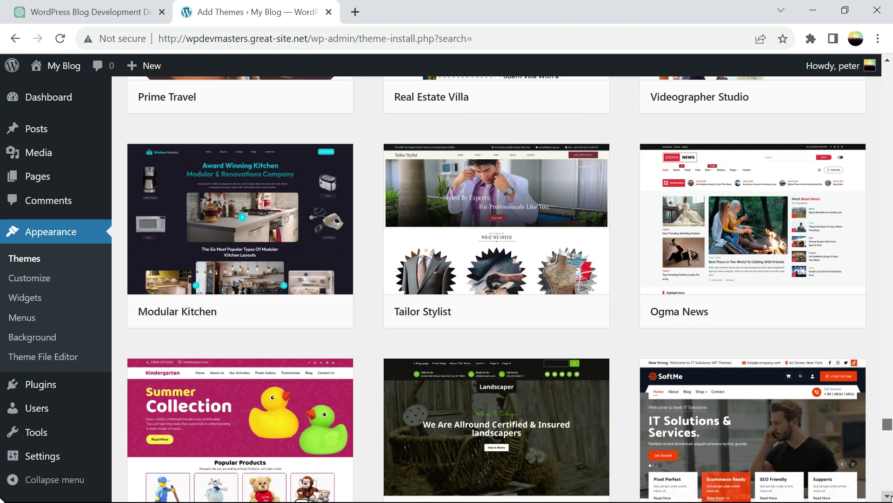
{"action": "scroll", "coordinate": [887, 497], "scroll_direction": "down", "scroll_amount": 5}
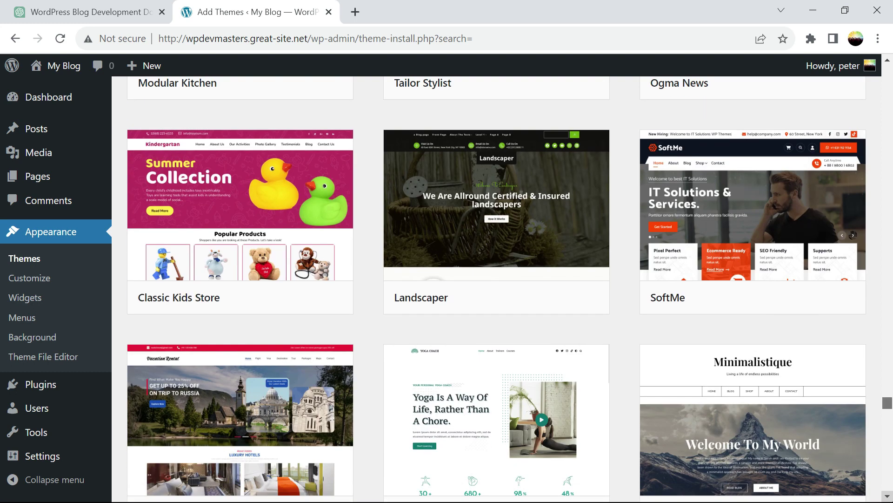
{"action": "left_click", "coordinate": [887, 496]}
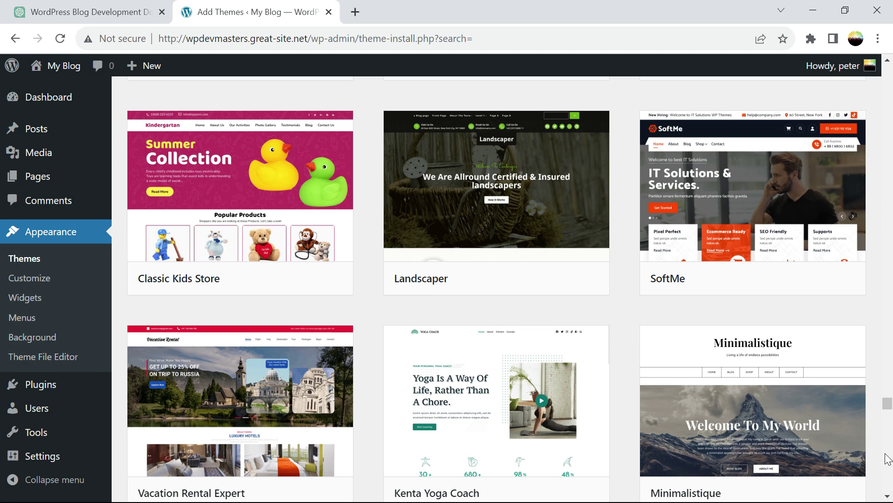
{"action": "left_click_drag", "start_coordinate": [888, 404], "coordinate": [890, 421]}
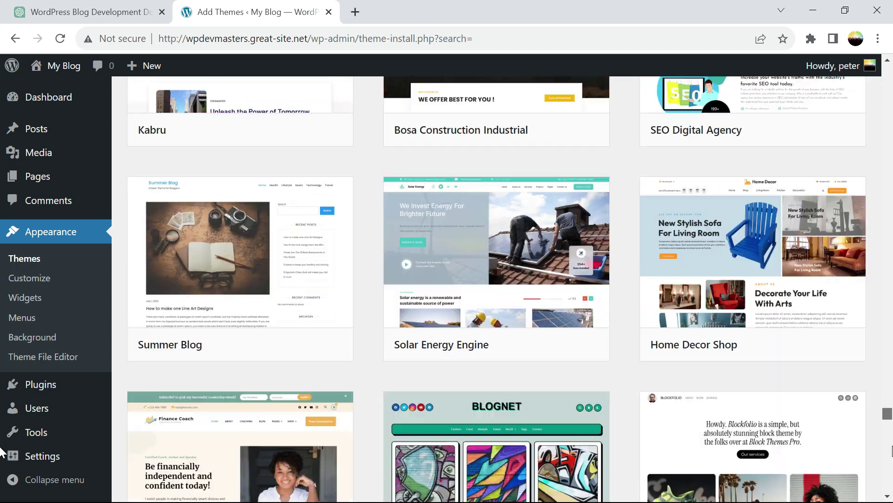
{"action": "left_click_drag", "start_coordinate": [892, 450], "coordinate": [892, 488]}
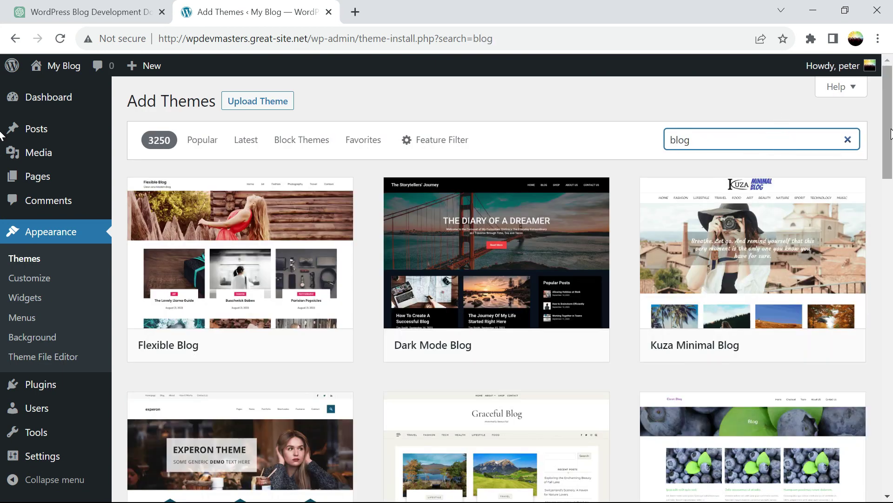
Browse the theme search results for "blog" and open the preview of the BlogArise theme.
{"action": "left_click_drag", "start_coordinate": [889, 107], "coordinate": [892, 363]}
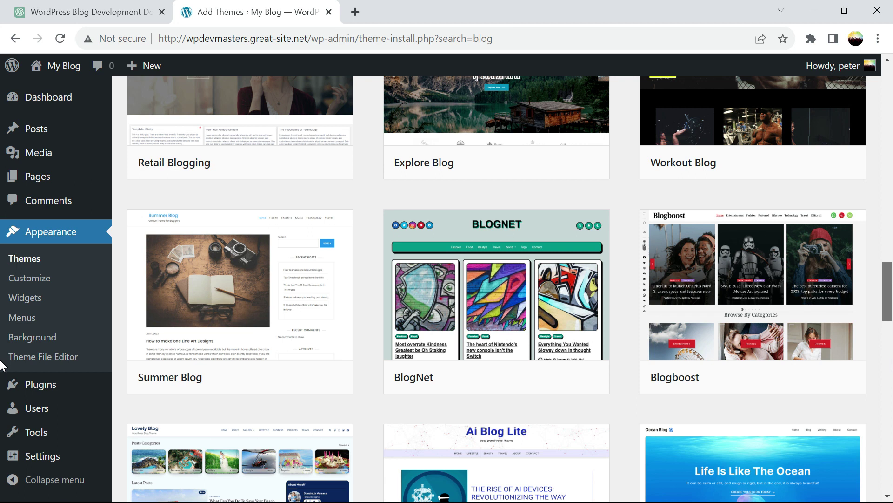
{"action": "left_click_drag", "start_coordinate": [892, 363], "coordinate": [892, 429]}
{"action": "scroll", "coordinate": [892, 429], "scroll_direction": "down", "scroll_amount": 15}
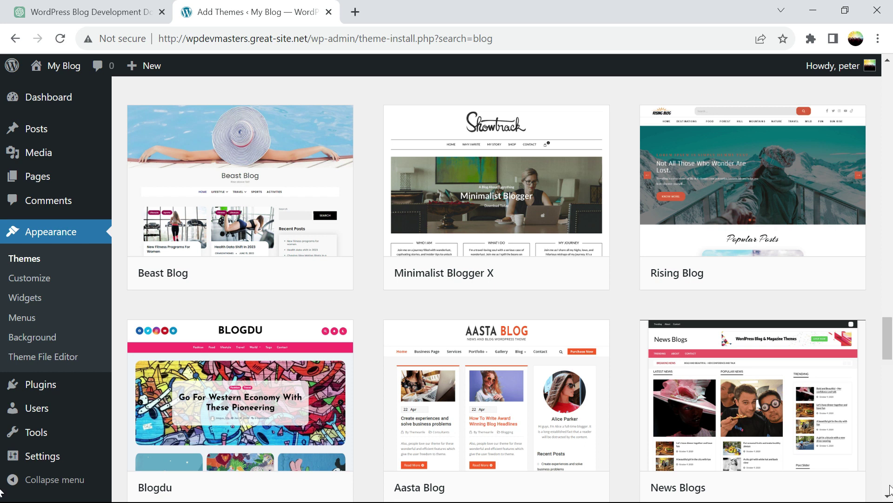
{"action": "left_click_drag", "start_coordinate": [887, 332], "coordinate": [889, 358]}
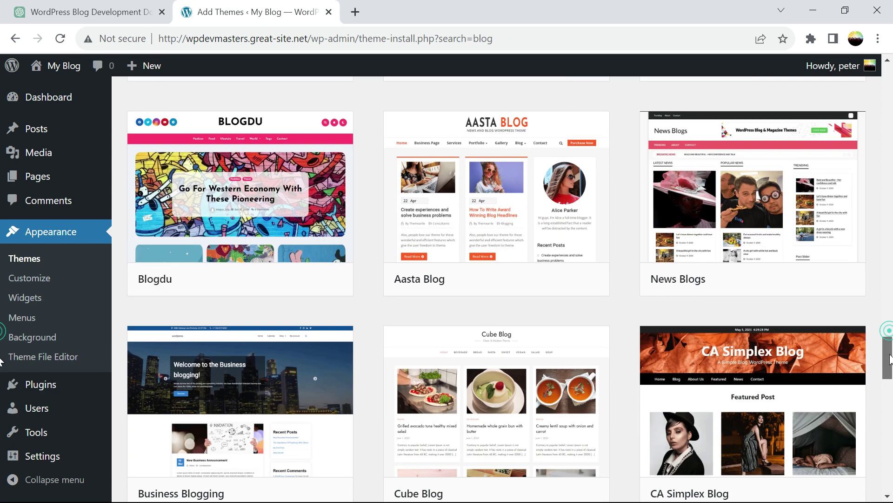
{"action": "scroll", "coordinate": [889, 372], "scroll_direction": "down", "scroll_amount": 13}
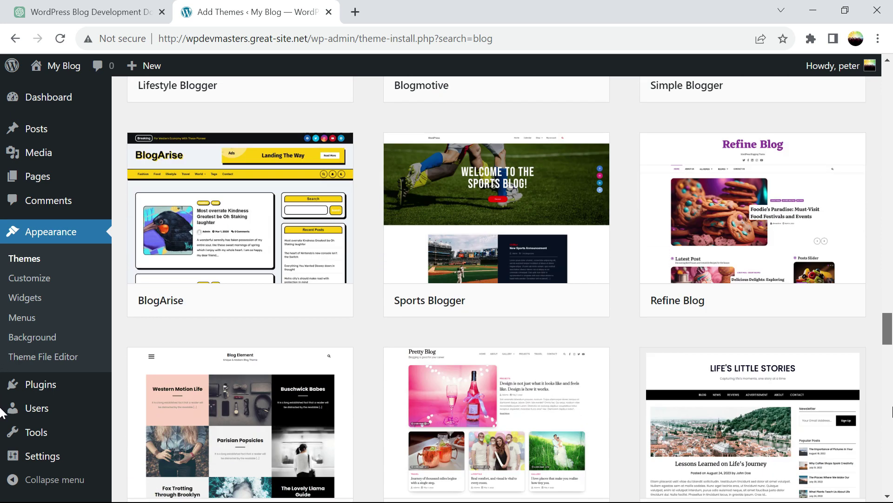
{"action": "mouse_move", "coordinate": [261, 242]}
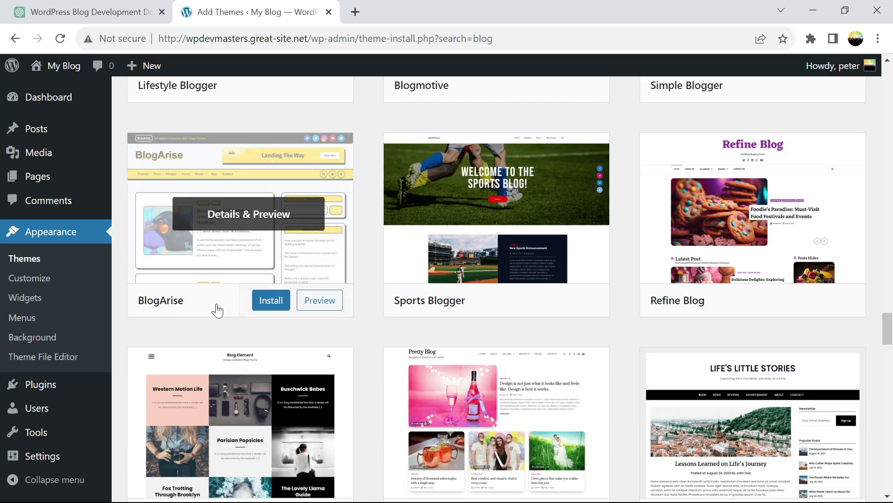
{"action": "left_click", "coordinate": [310, 303]}
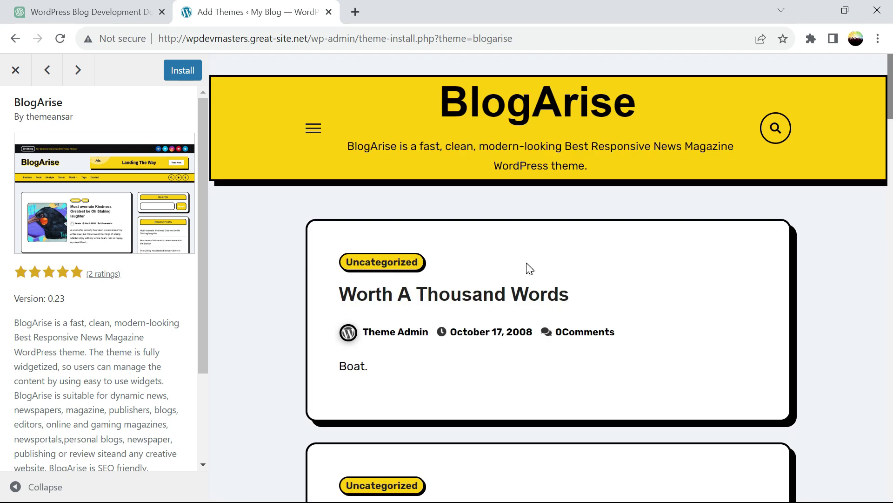
Examine the BlogArise theme preview from its header through the posts, categories and You Missed section, and return to the header.
{"action": "scroll", "coordinate": [3, 121], "scroll_direction": "down", "scroll_amount": 5}
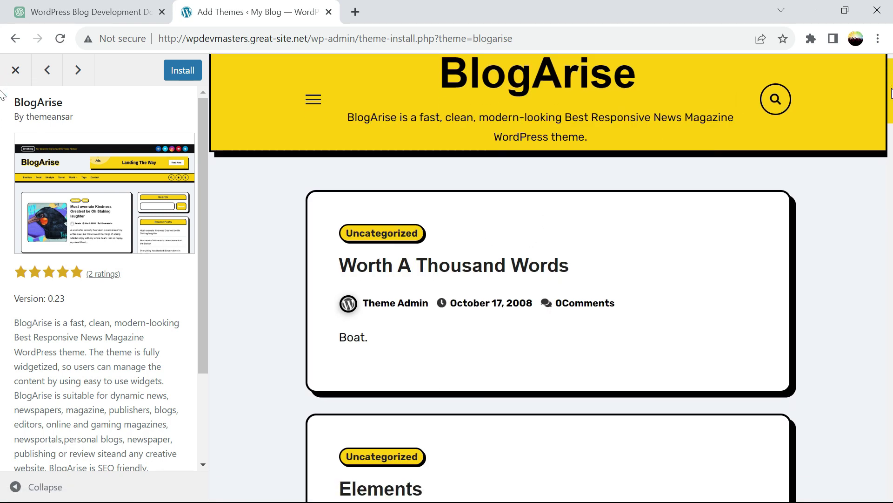
{"action": "scroll", "coordinate": [3, 120], "scroll_direction": "down", "scroll_amount": 12}
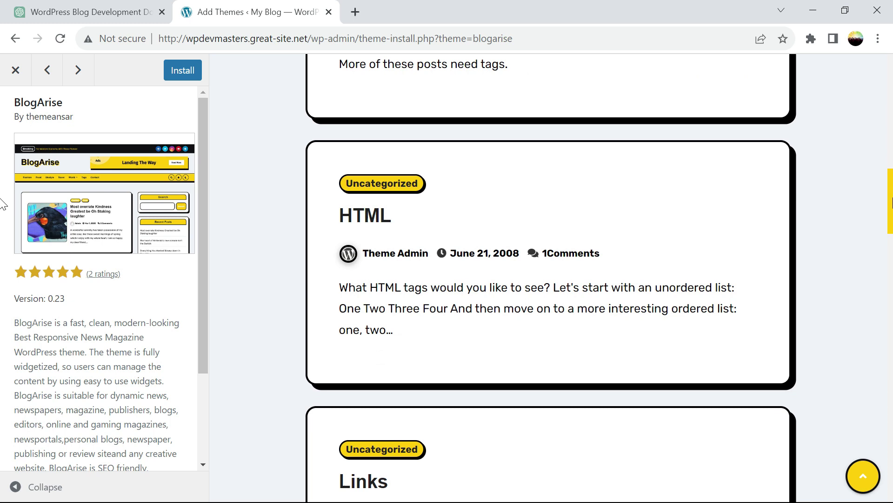
{"action": "scroll", "coordinate": [2, 228], "scroll_direction": "down", "scroll_amount": 14}
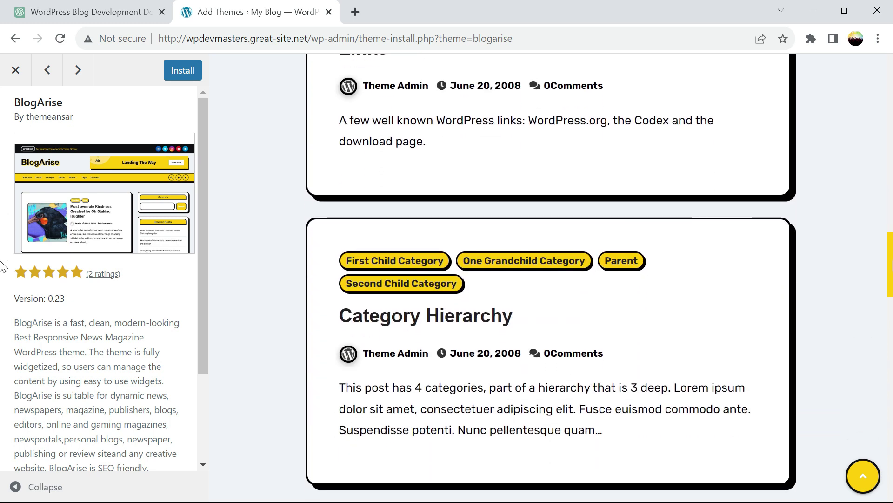
{"action": "scroll", "coordinate": [2, 308], "scroll_direction": "down", "scroll_amount": 4}
{"action": "scroll", "coordinate": [3, 309], "scroll_direction": "up", "scroll_amount": 4}
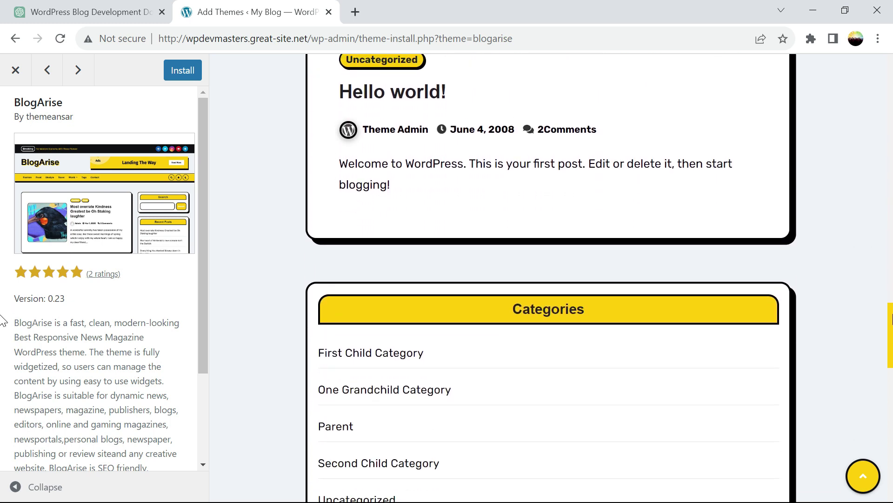
{"action": "scroll", "coordinate": [2, 298], "scroll_direction": "up", "scroll_amount": 2}
{"action": "scroll", "coordinate": [2, 340], "scroll_direction": "down", "scroll_amount": 11}
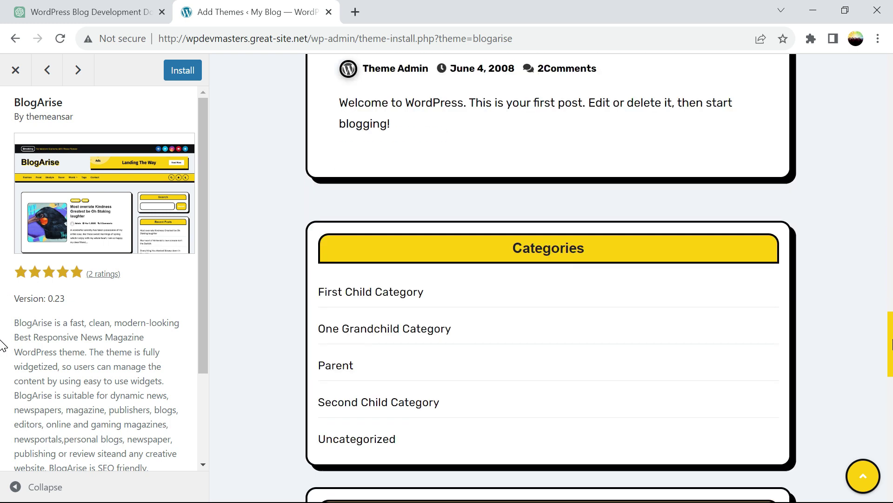
{"action": "scroll", "coordinate": [2, 410], "scroll_direction": "down", "scroll_amount": 10}
{"action": "scroll", "coordinate": [2, 442], "scroll_direction": "up", "scroll_amount": 2}
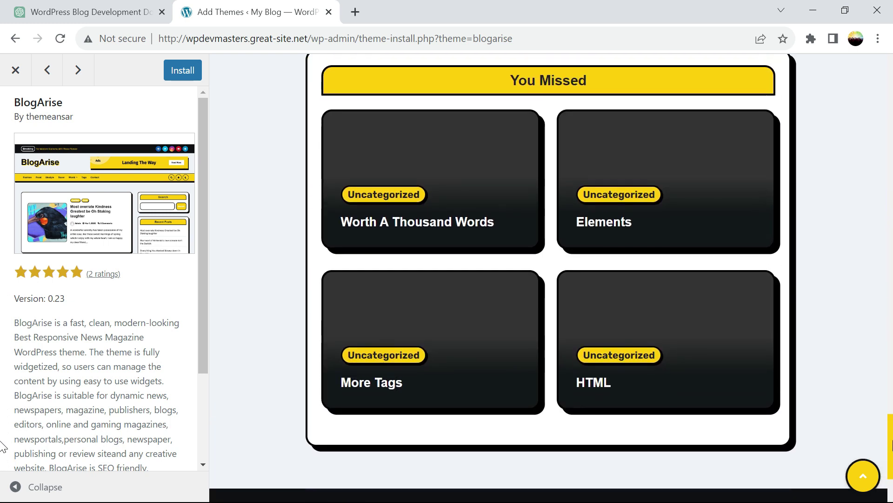
{"action": "scroll", "coordinate": [2, 445], "scroll_direction": "down", "scroll_amount": 3}
{"action": "scroll", "coordinate": [2, 363], "scroll_direction": "up", "scroll_amount": 10}
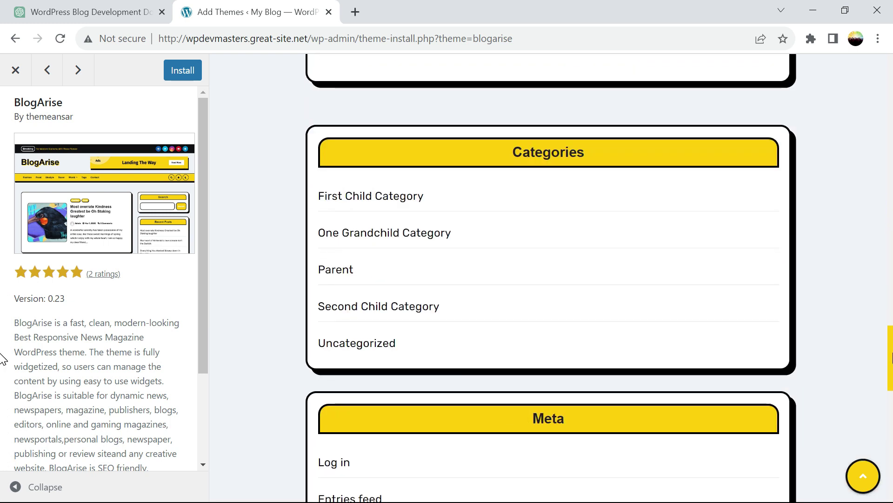
{"action": "scroll", "coordinate": [2, 285], "scroll_direction": "up", "scroll_amount": 10}
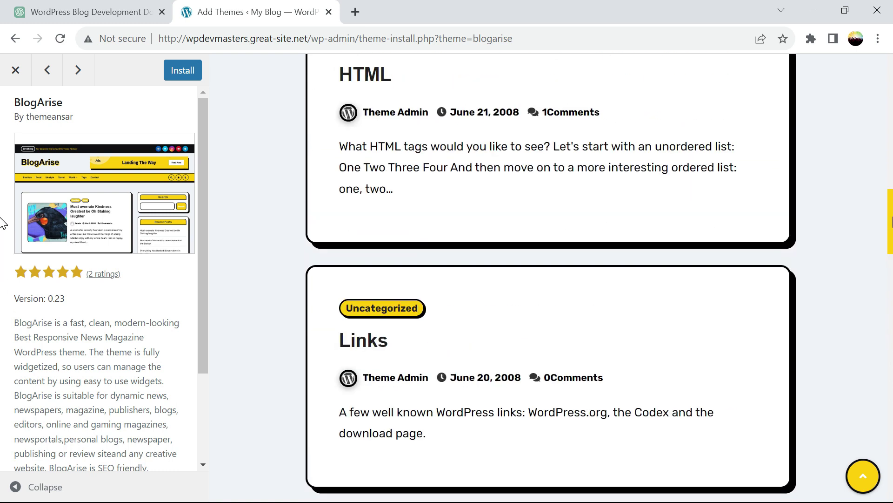
{"action": "scroll", "coordinate": [2, 205], "scroll_direction": "up", "scroll_amount": 8}
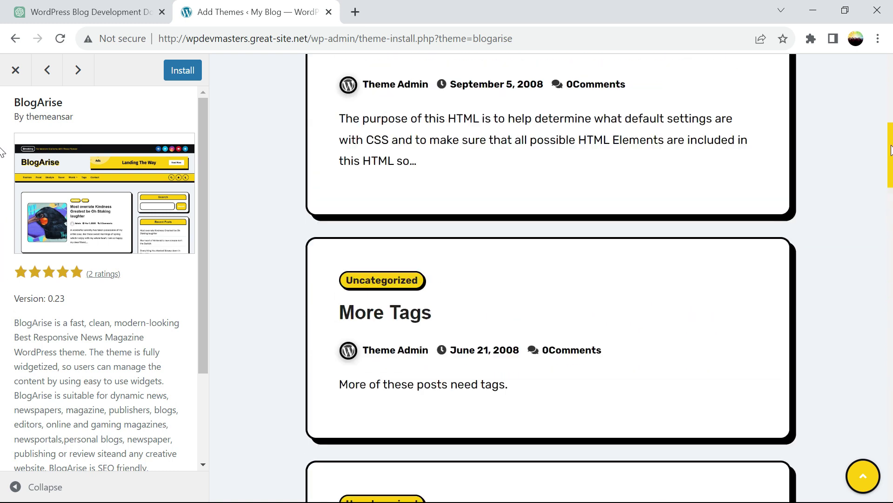
{"action": "scroll", "coordinate": [2, 147], "scroll_direction": "up", "scroll_amount": 10}
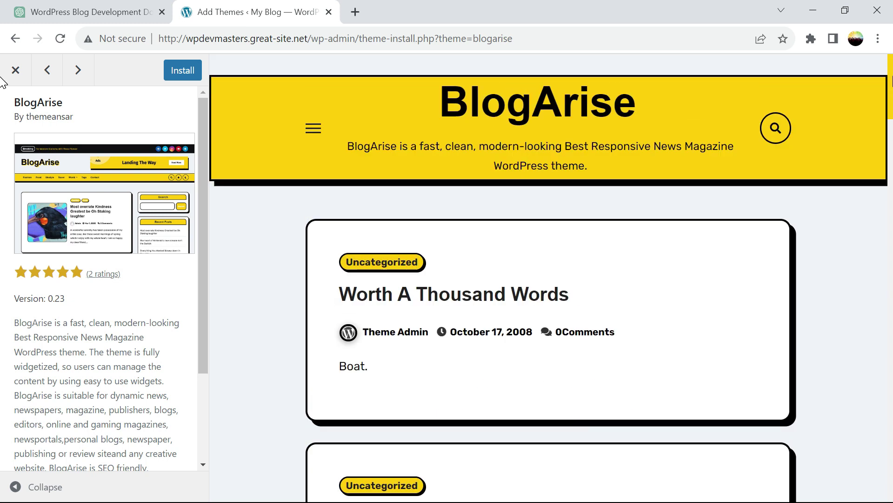
Install and activate the BlogArise theme, and visit the live site.
{"action": "left_click", "coordinate": [183, 71]}
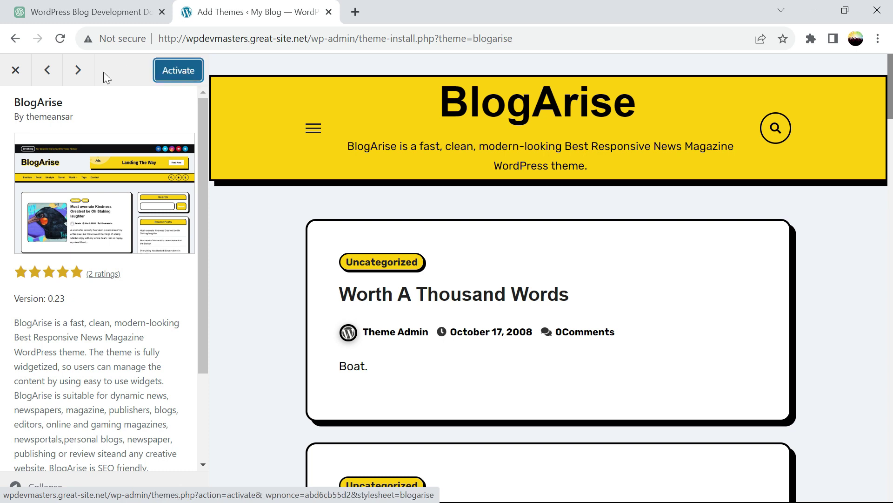
{"action": "left_click", "coordinate": [169, 80]}
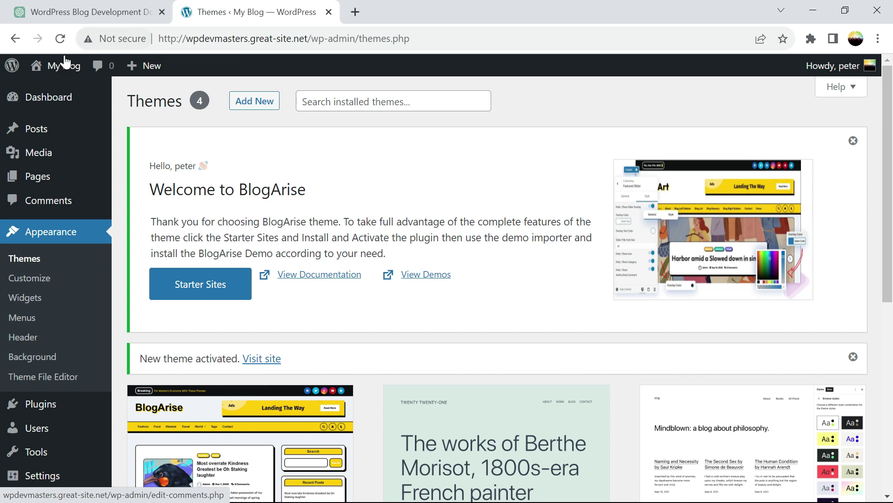
{"action": "mouse_move", "coordinate": [63, 71]}
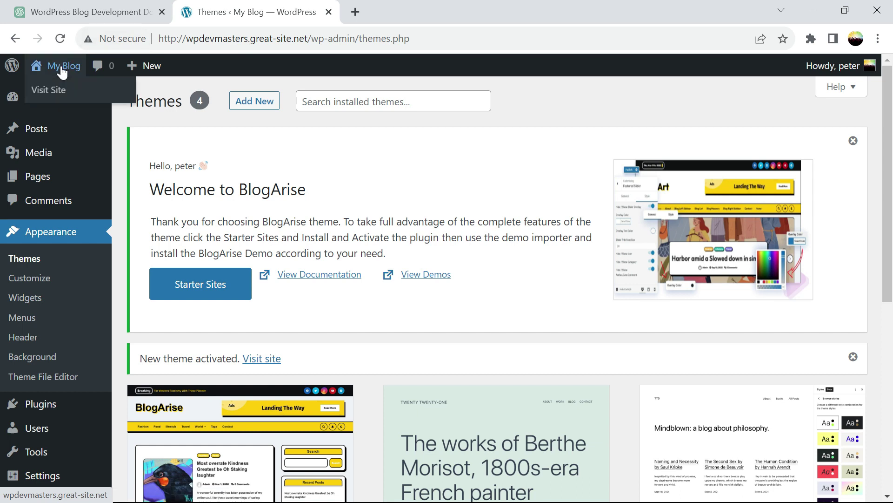
{"action": "left_click", "coordinate": [63, 93]}
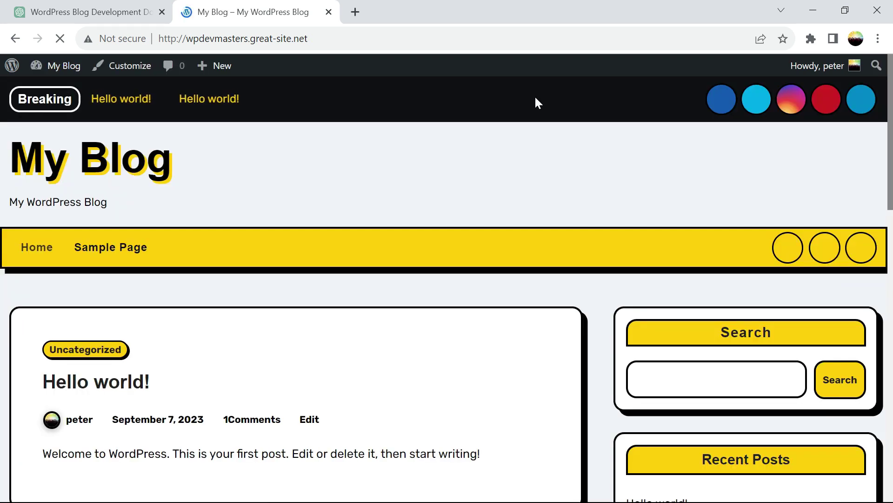
Examine the live homepage from its header through the post, sidebar widgets, You Missed section and footer, and return to the header.
{"action": "scroll", "coordinate": [2, 221], "scroll_direction": "down", "scroll_amount": 12}
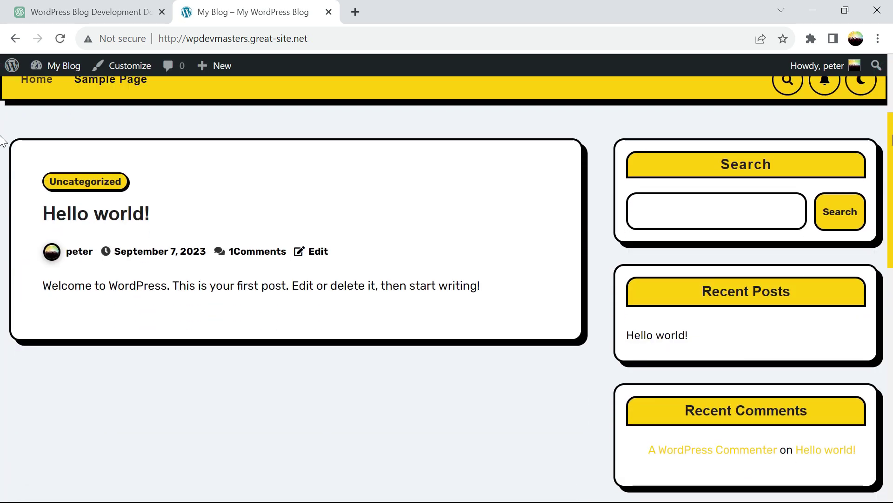
{"action": "scroll", "coordinate": [2, 221], "scroll_direction": "down", "scroll_amount": 5}
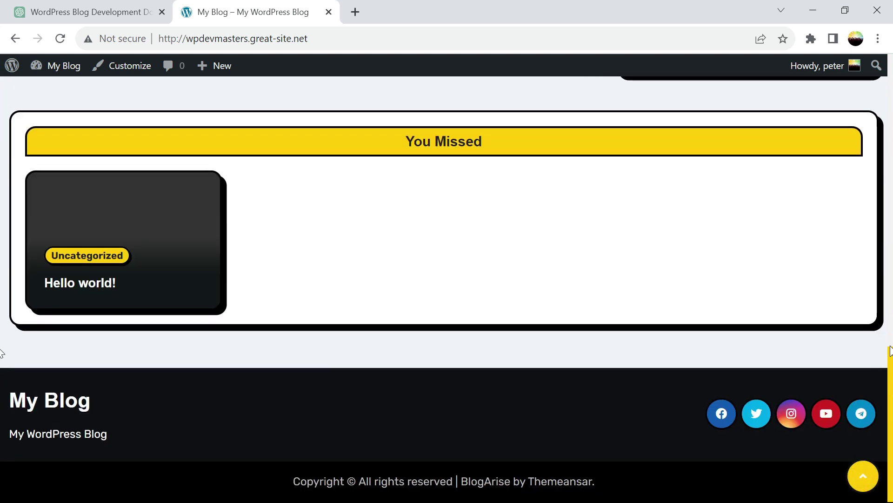
{"action": "scroll", "coordinate": [2, 219], "scroll_direction": "up", "scroll_amount": 8}
{"action": "left_click_drag", "start_coordinate": [889, 169], "coordinate": [889, 47]}
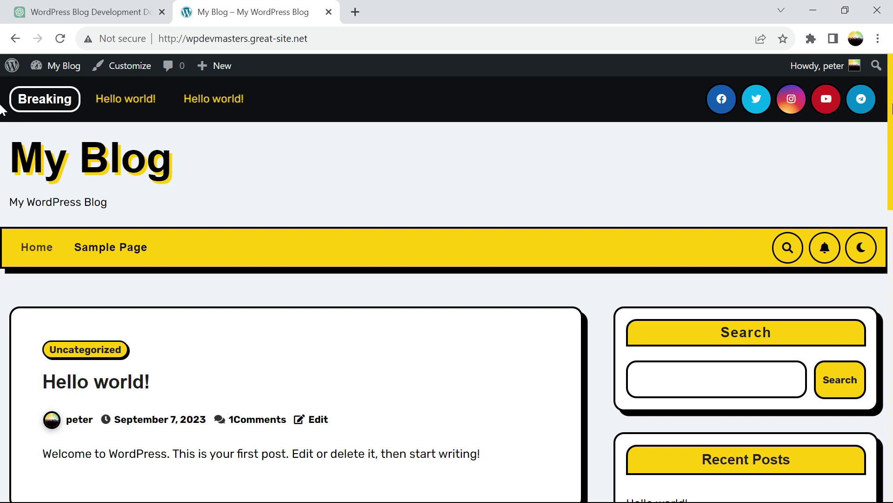
{"action": "scroll", "coordinate": [2, 398], "scroll_direction": "down", "scroll_amount": 17}
{"action": "left_click", "coordinate": [863, 476]}
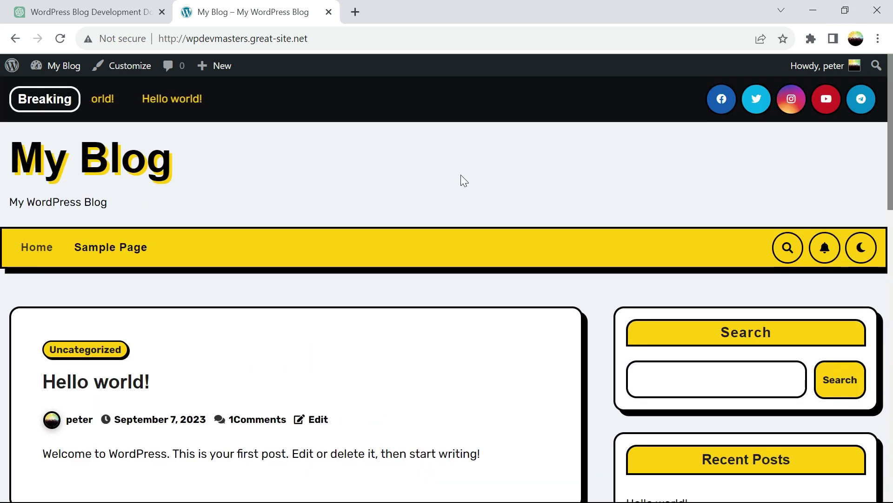
{"action": "left_click", "coordinate": [149, 152]}
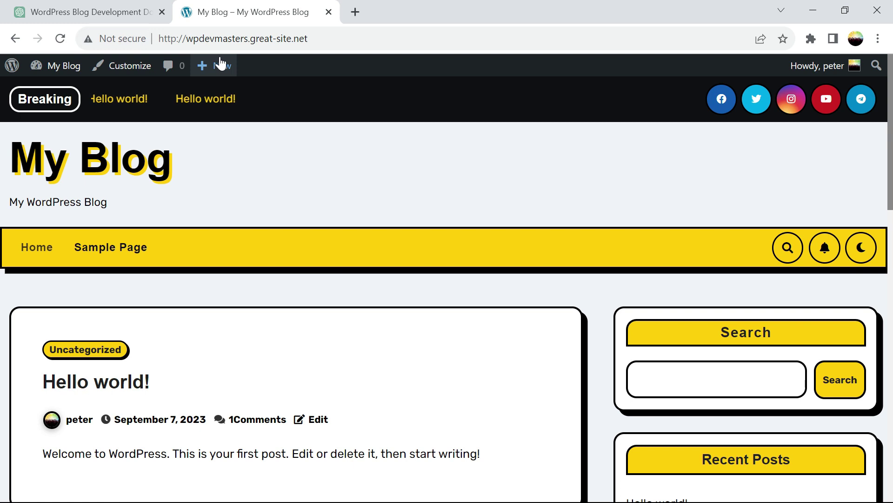
Return to the site's dashboard and look over the BlogArise welcome notice and installed themes on the Themes page.
{"action": "mouse_move", "coordinate": [70, 70]}
{"action": "left_click", "coordinate": [61, 91]}
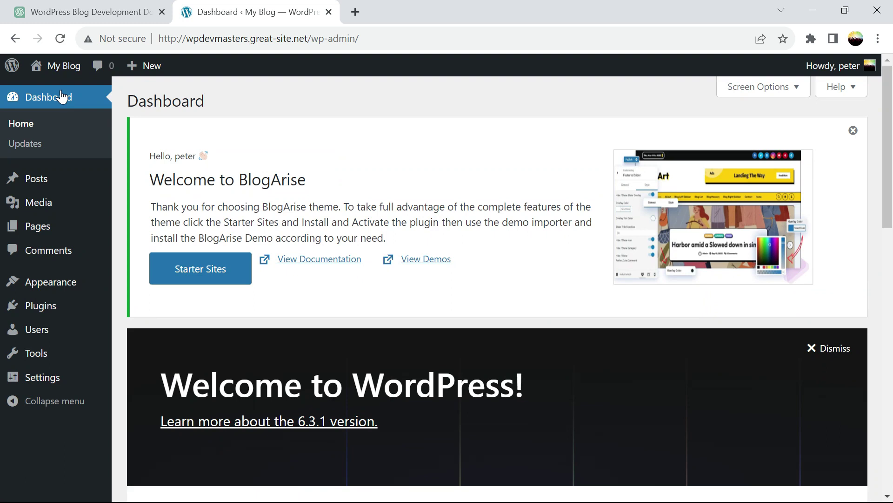
{"action": "mouse_move", "coordinate": [55, 288]}
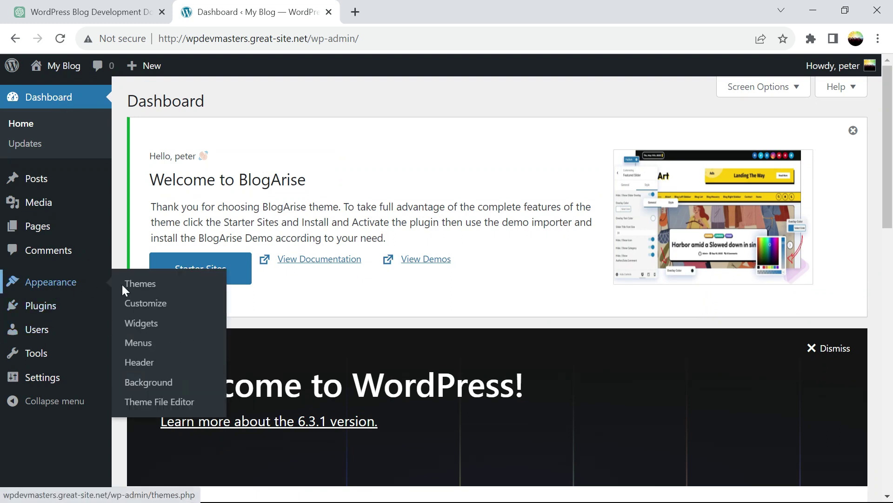
{"action": "left_click", "coordinate": [141, 286]}
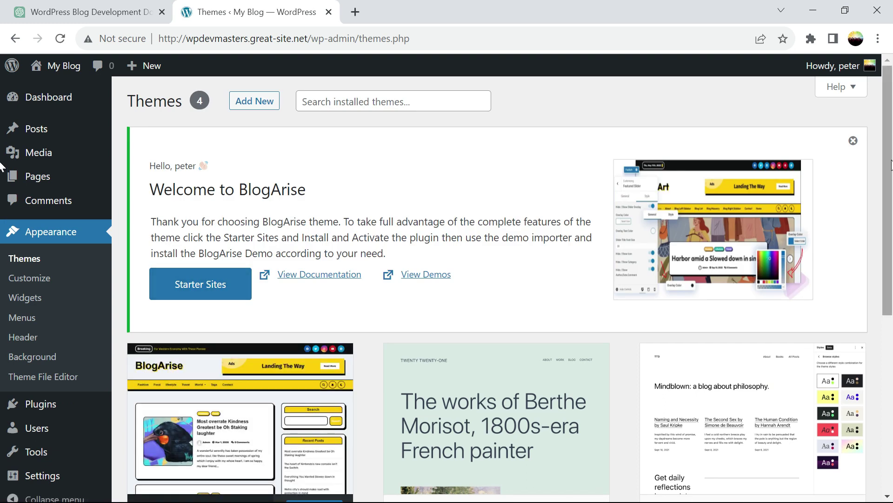
{"action": "scroll", "coordinate": [2, 186], "scroll_direction": "down", "scroll_amount": 2}
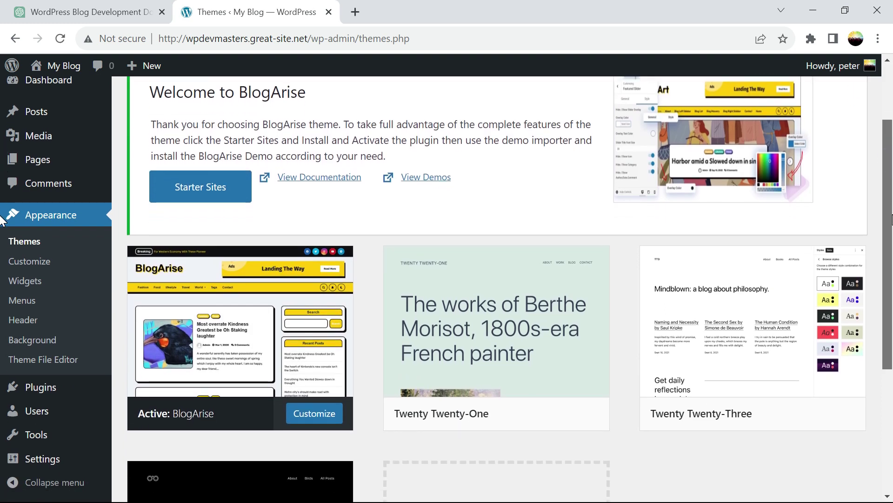
{"action": "mouse_move", "coordinate": [340, 419]}
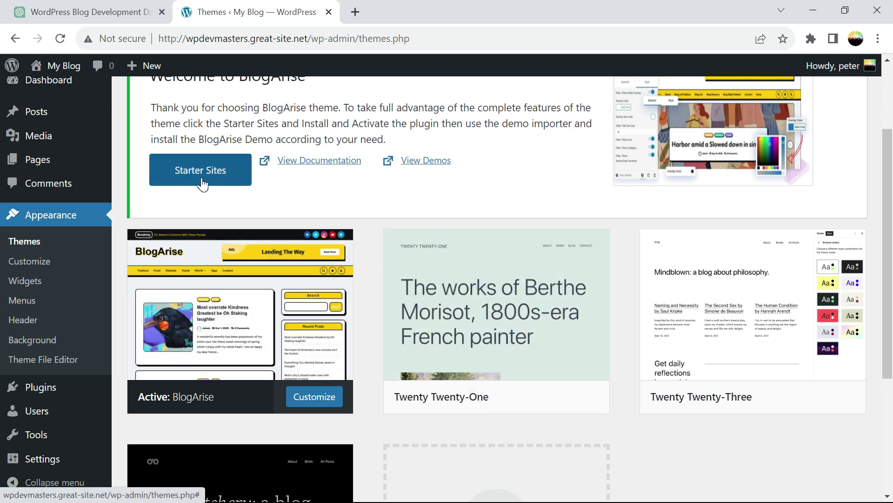
{"action": "scroll", "coordinate": [2, 162], "scroll_direction": "up", "scroll_amount": 2}
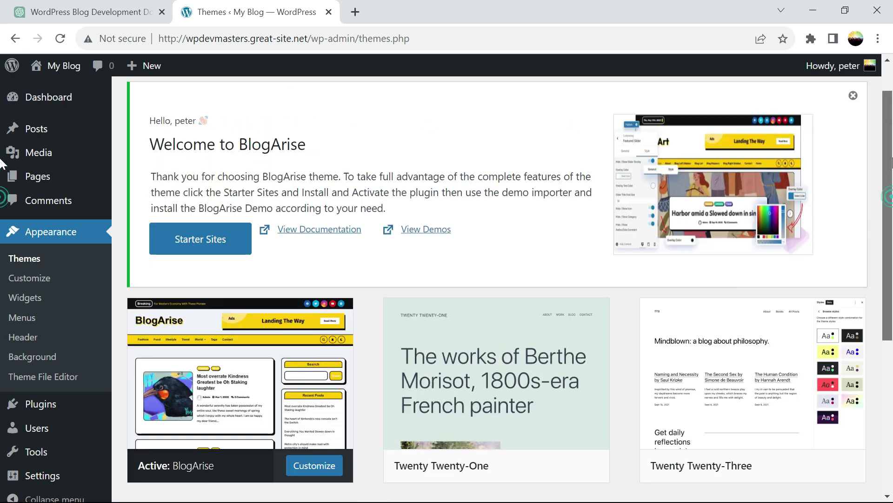
{"action": "scroll", "coordinate": [1, 162], "scroll_direction": "up", "scroll_amount": 1}
{"action": "scroll", "coordinate": [1, 186], "scroll_direction": "down", "scroll_amount": 2}
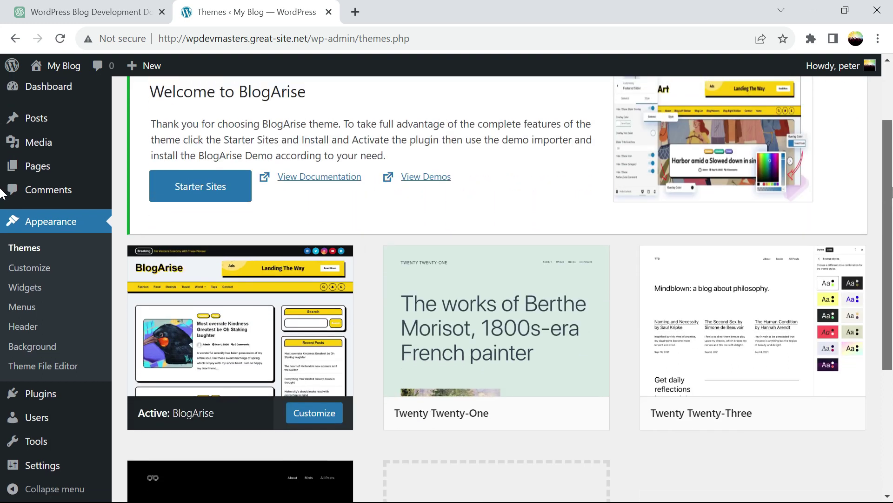
{"action": "scroll", "coordinate": [1, 191], "scroll_direction": "up", "scroll_amount": 1}
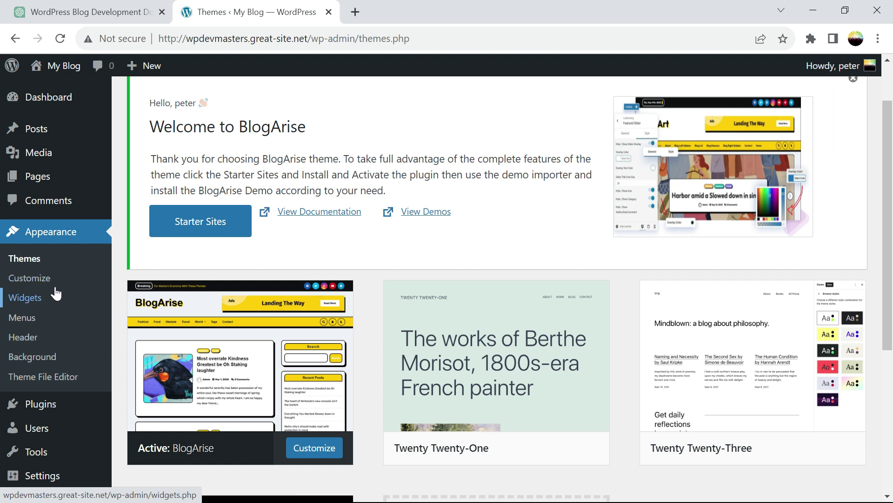
Open the live site in a separate browser tab and return to the Themes page.
{"action": "mouse_move", "coordinate": [61, 67]}
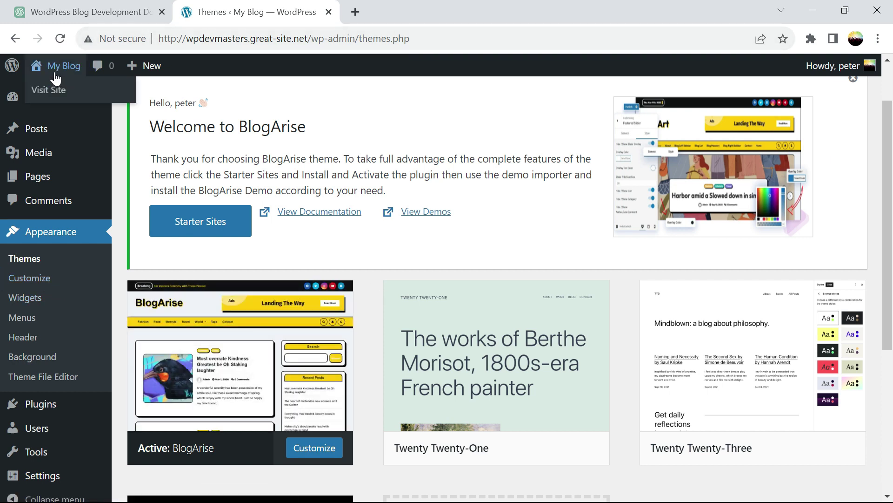
{"action": "right_click", "coordinate": [65, 91]}
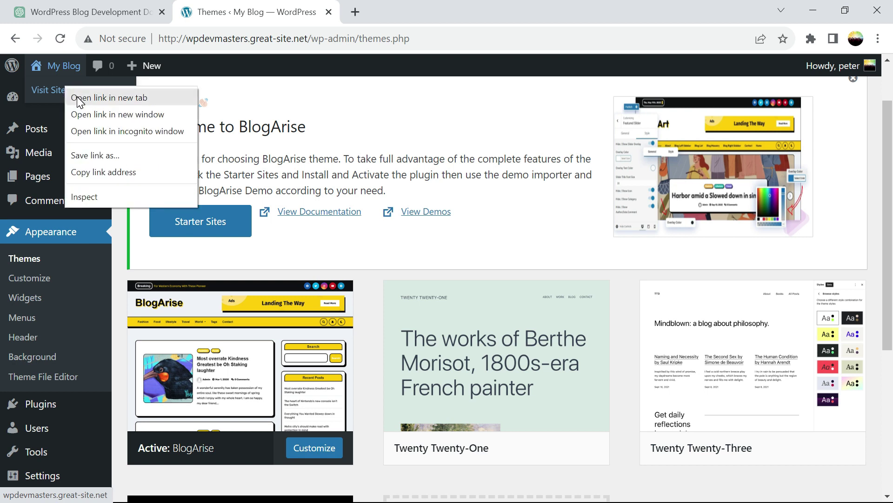
{"action": "left_click", "coordinate": [82, 96]}
{"action": "left_click", "coordinate": [455, 12]}
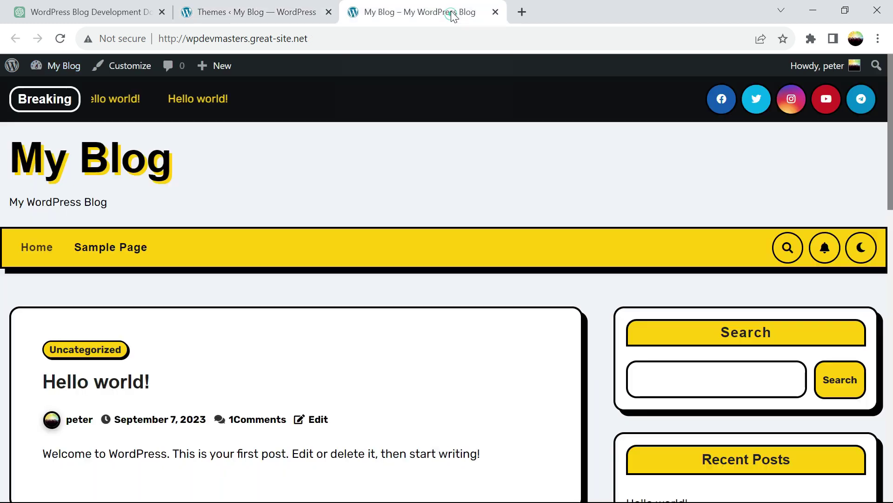
{"action": "left_click", "coordinate": [273, 12]}
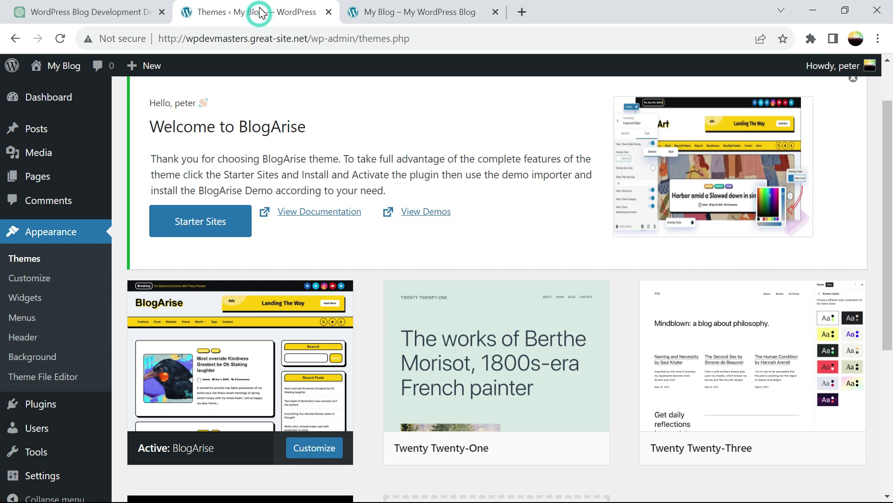
Open the BlogArise theme customizer and go to its Site Identity settings.
{"action": "mouse_move", "coordinate": [82, 106]}
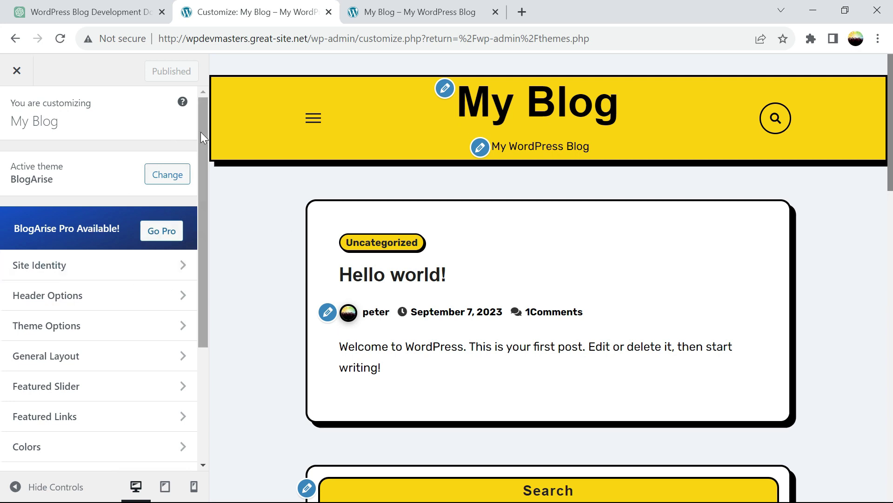
{"action": "left_click_drag", "start_coordinate": [202, 132], "coordinate": [212, 218]}
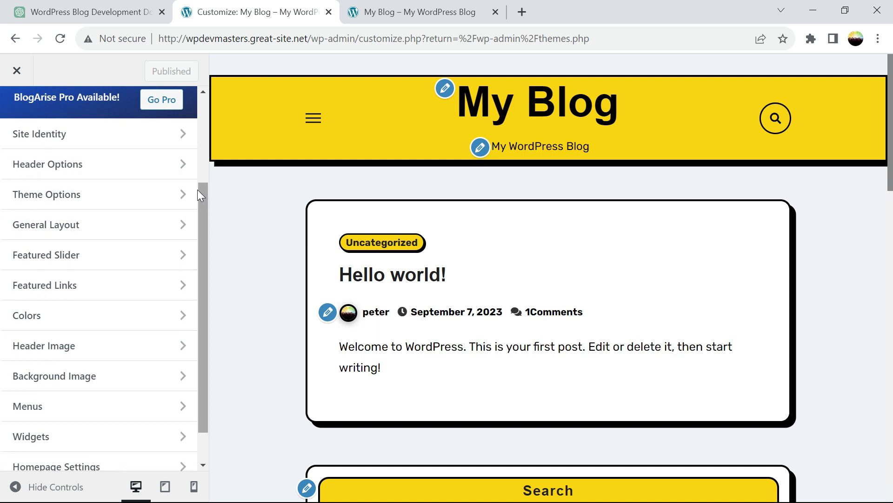
{"action": "left_click", "coordinate": [183, 135]}
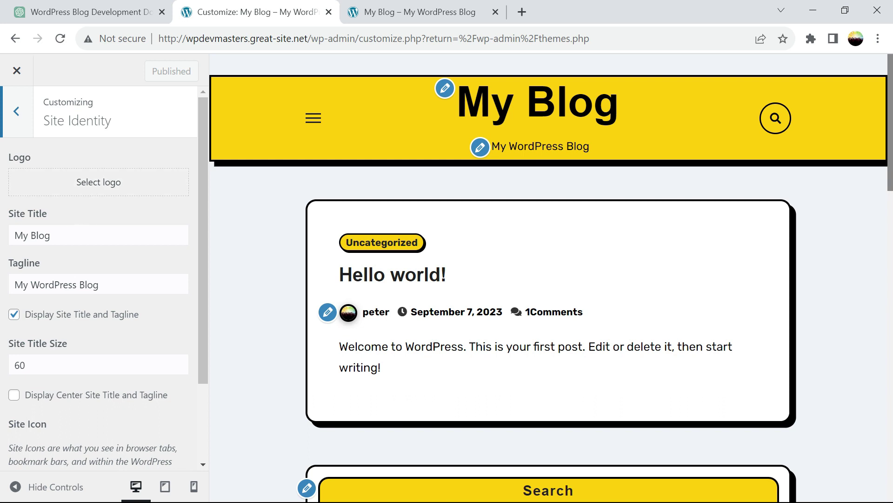
Set the site title to "WordPress Blog Deve" in the Site Identity settings, correcting its spelling and spacing.
{"action": "left_click_drag", "start_coordinate": [65, 236], "coordinate": [7, 240]}
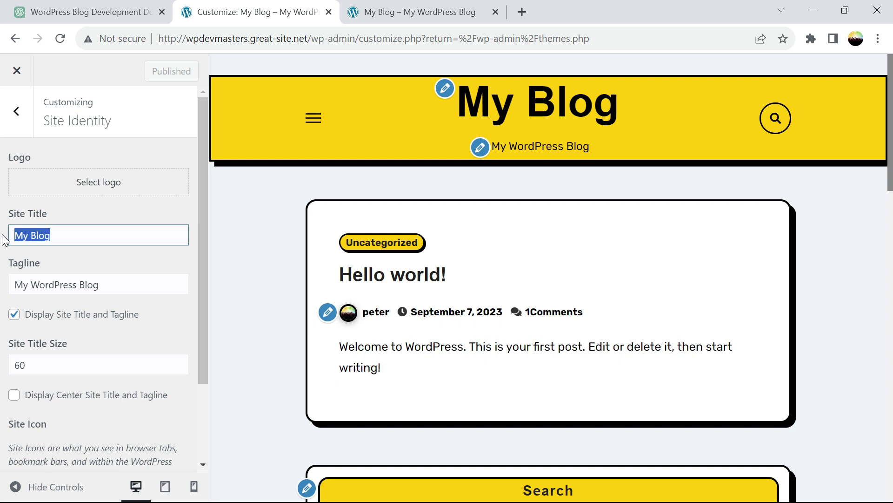
{"action": "type", "text": "Word"}
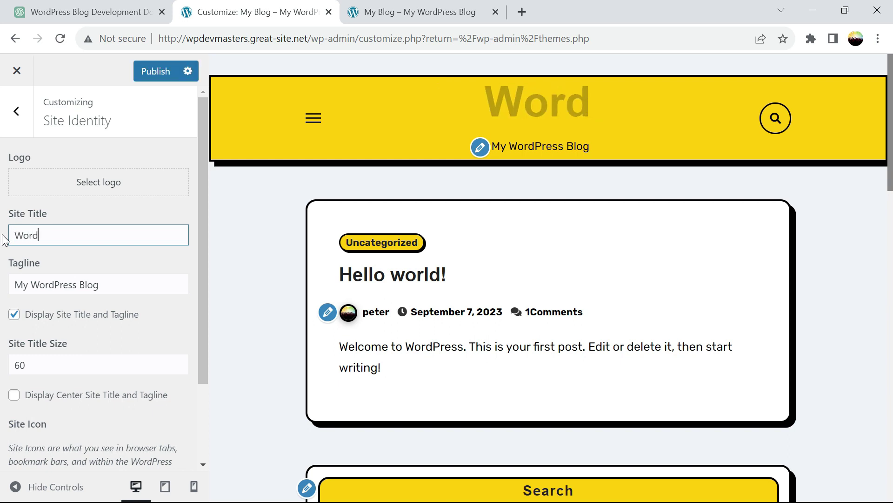
{"action": "type", "text": " Press"}
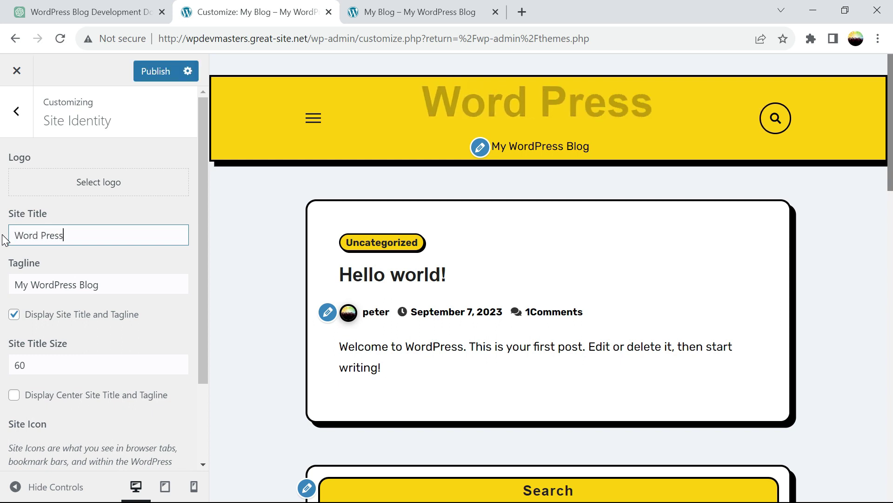
{"action": "type", "text": " B"}
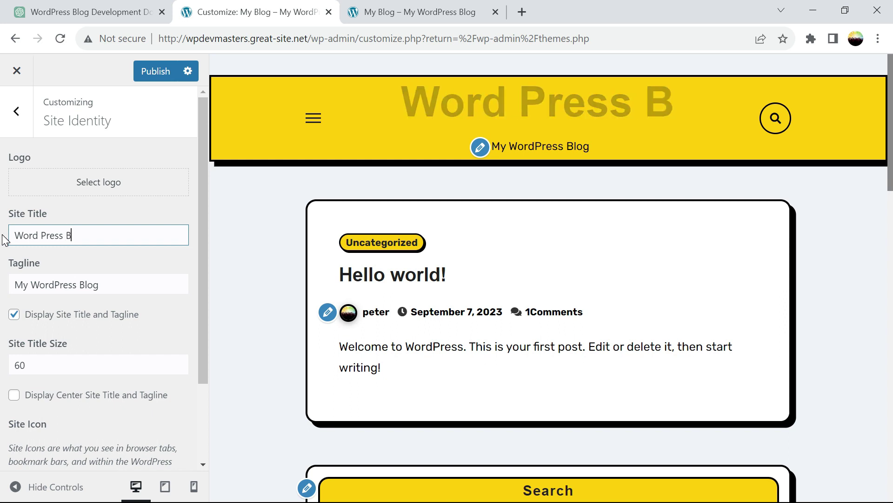
{"action": "type", "text": "lod Deve"}
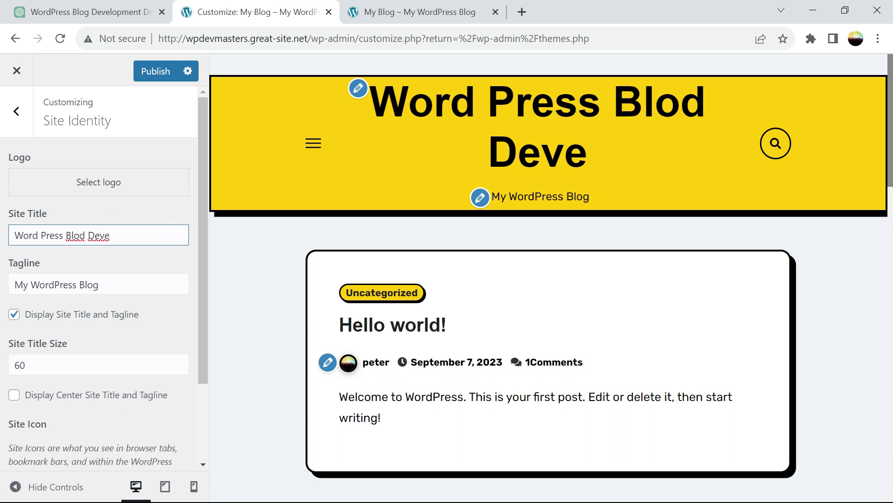
{"action": "left_click", "coordinate": [80, 235]}
{"action": "key", "text": "BackSpace"}
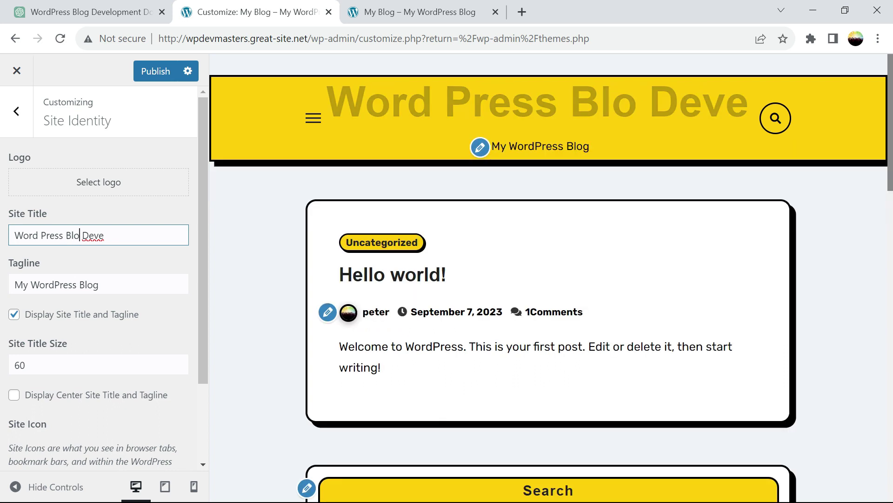
{"action": "type", "text": "g"}
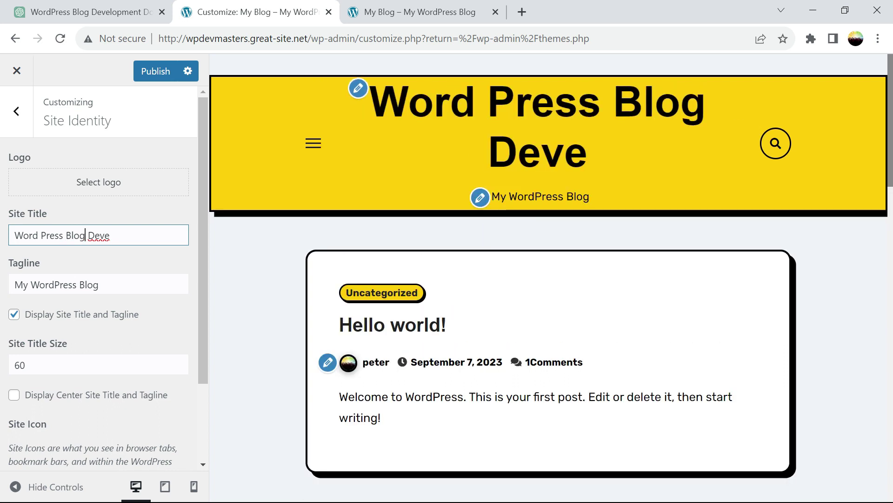
{"action": "left_click", "coordinate": [40, 235]}
{"action": "key", "text": "BackSpace"}
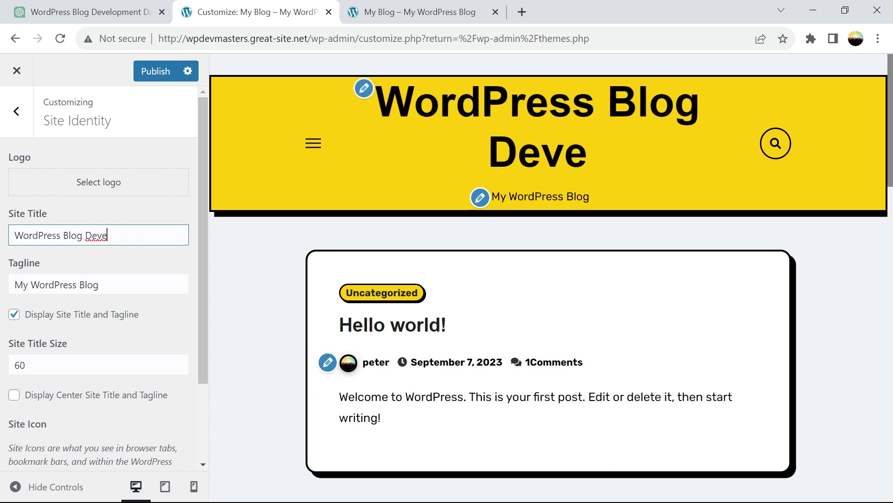
Replace the word "Deve" in the site title so it reads "WordPress Blog Monetization".
{"action": "right_click", "coordinate": [87, 236]}
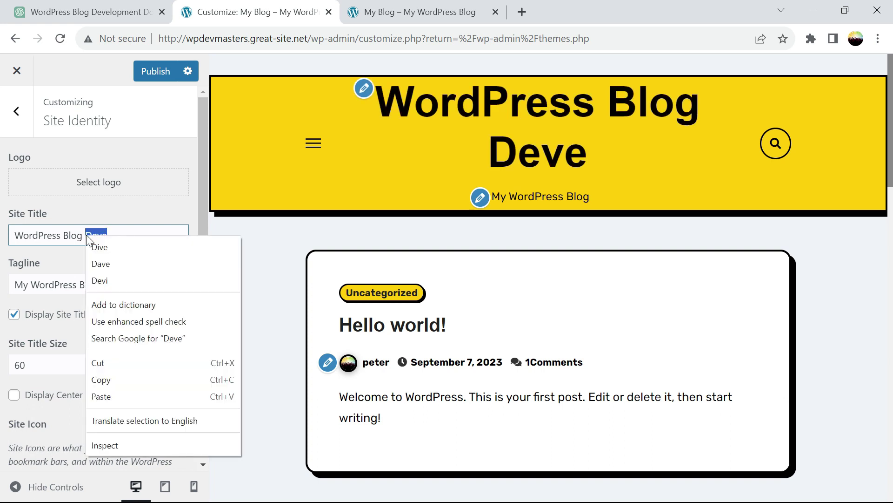
{"action": "left_click", "coordinate": [117, 212]}
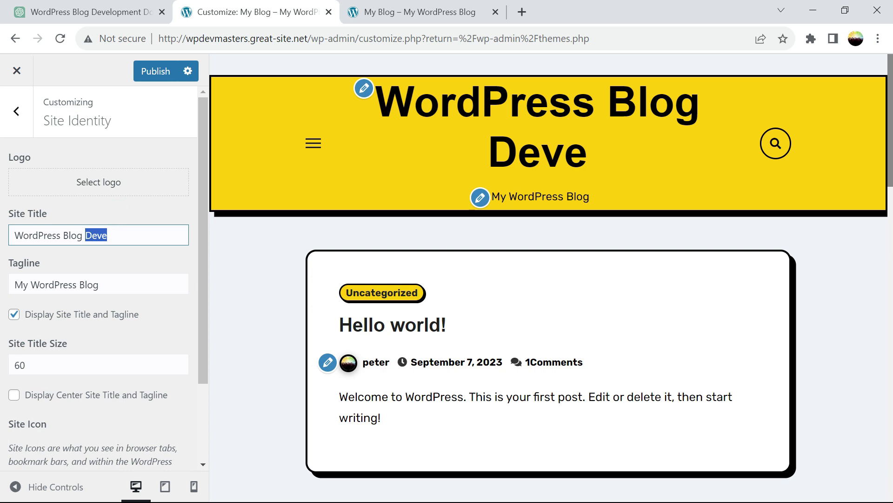
{"action": "type", "text": "Moneti"}
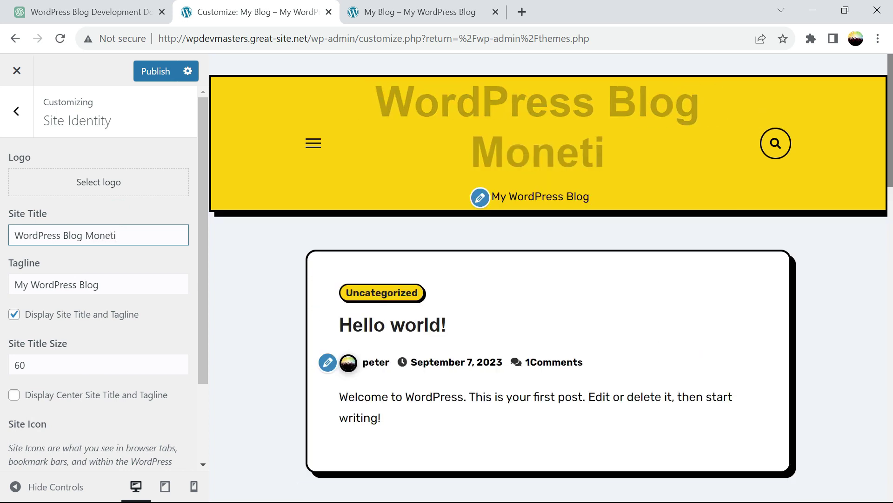
{"action": "type", "text": "zation"}
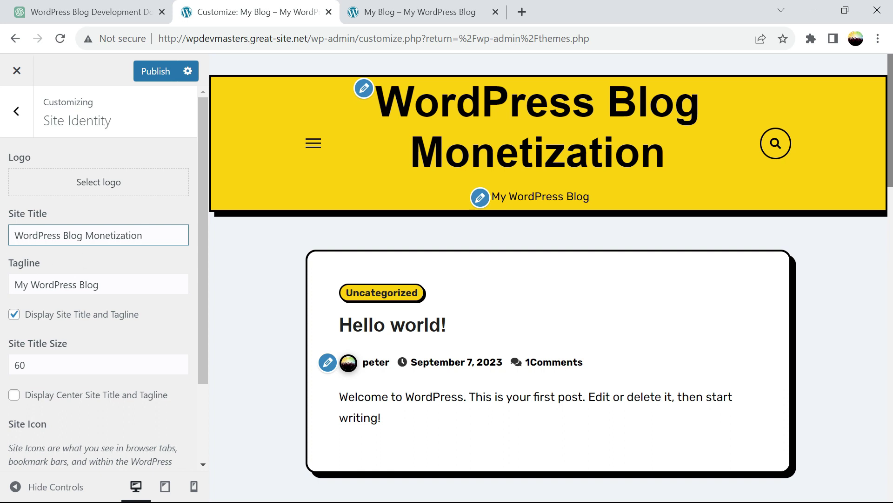
Replace the default tagline with "Make money with your wordpress blog".
{"action": "left_click", "coordinate": [115, 285]}
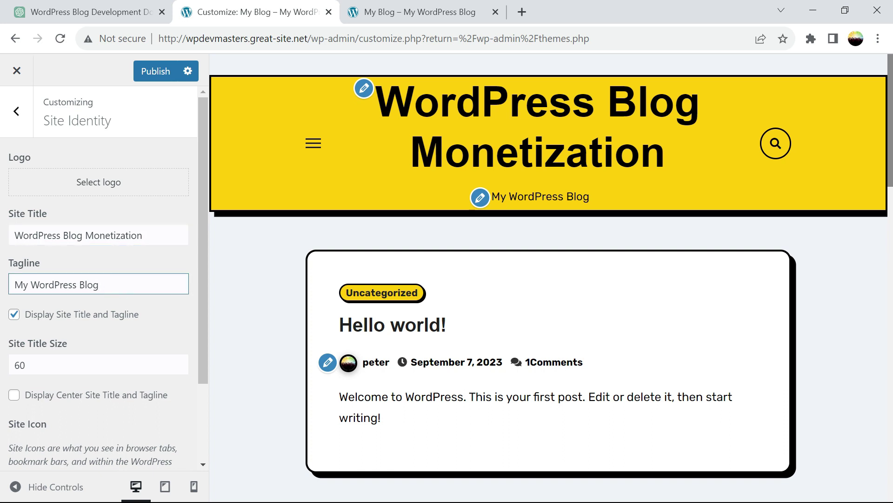
{"action": "left_click_drag", "start_coordinate": [117, 287], "coordinate": [6, 293]}
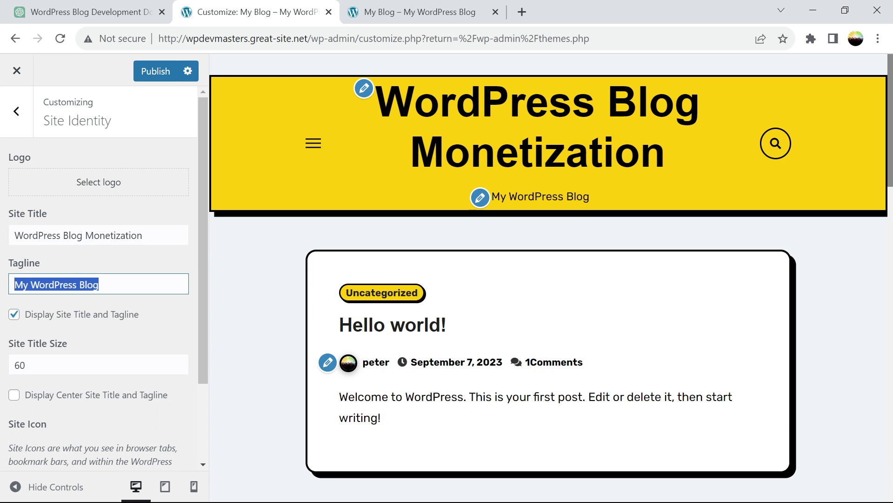
{"action": "left_click_drag", "start_coordinate": [161, 237], "coordinate": [7, 235]}
{"action": "left_click_drag", "start_coordinate": [112, 286], "coordinate": [2, 282]}
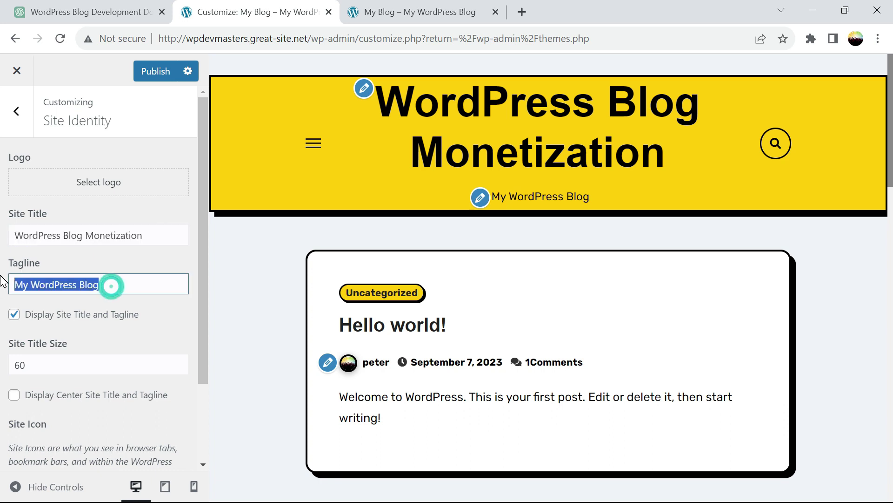
{"action": "type", "text": "Make mo"}
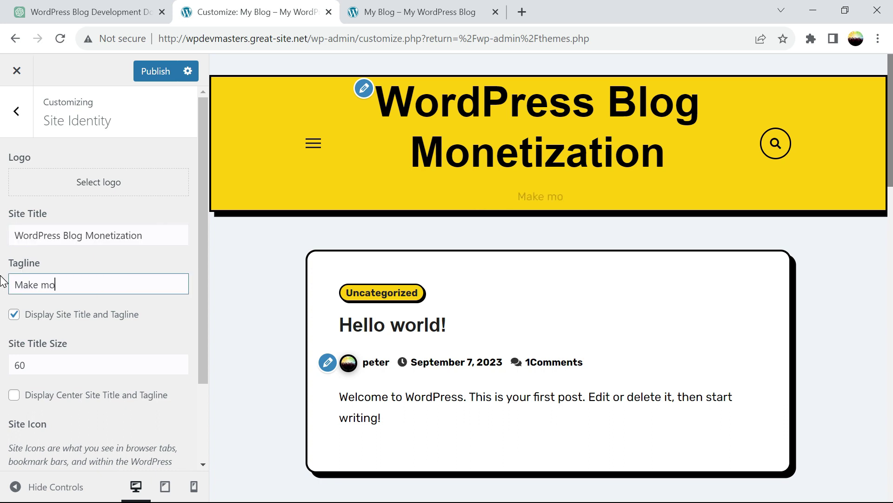
{"action": "type", "text": "ney with yo"}
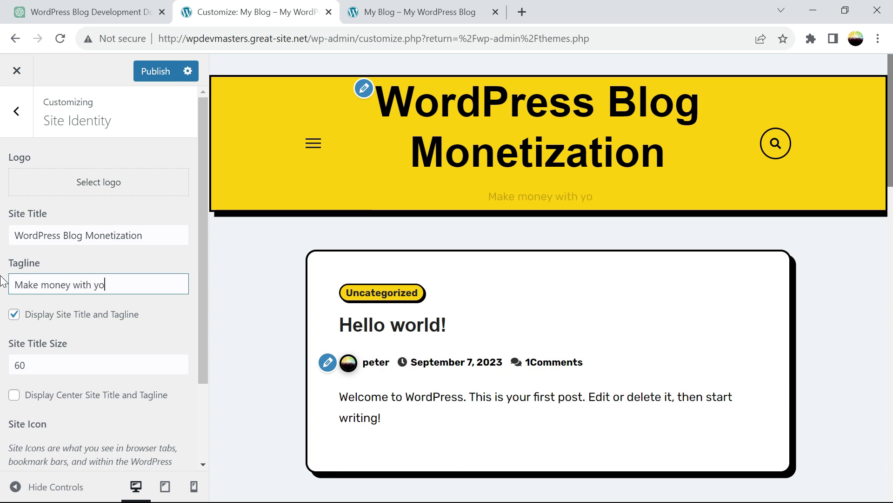
{"action": "type", "text": "ur wor"}
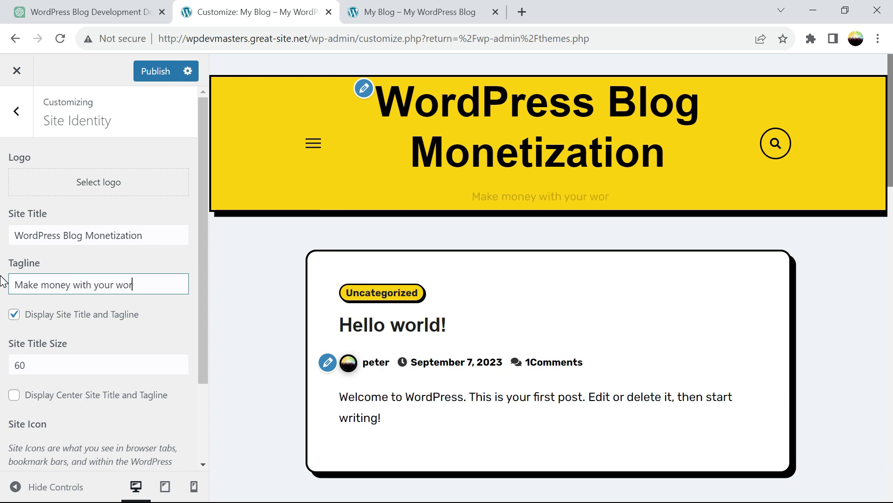
{"action": "type", "text": "dpress blog"}
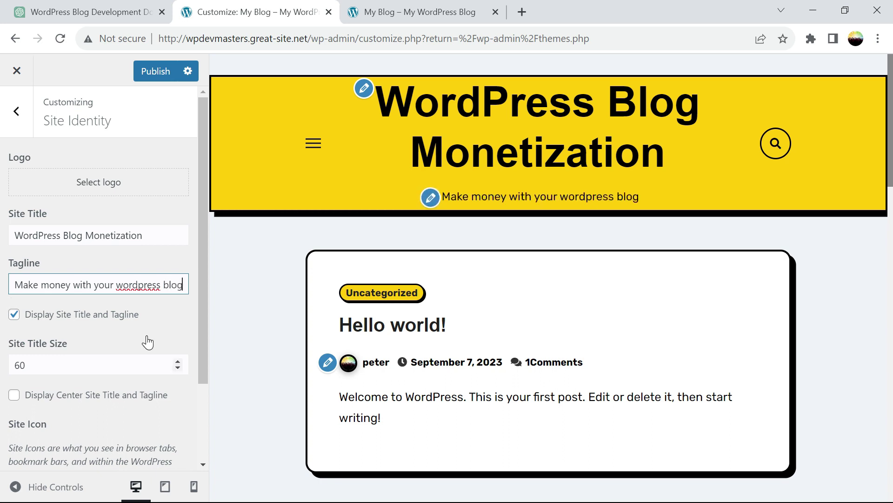
Correct the capitalization of "wordpress" in the tagline to "WordPress".
{"action": "key", "text": "BackSpace"}
{"action": "type", "text": "W"}
{"action": "left_click", "coordinate": [145, 284]}
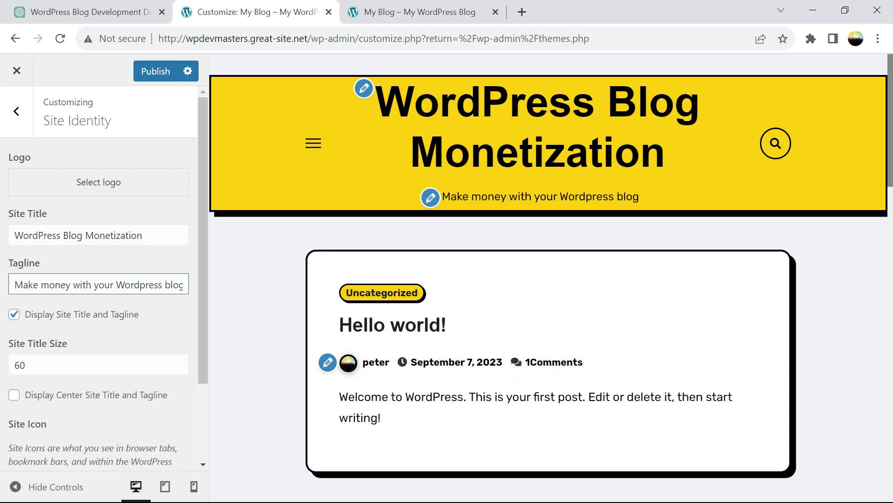
{"action": "key", "text": "BackSpace"}
{"action": "type", "text": "P"}
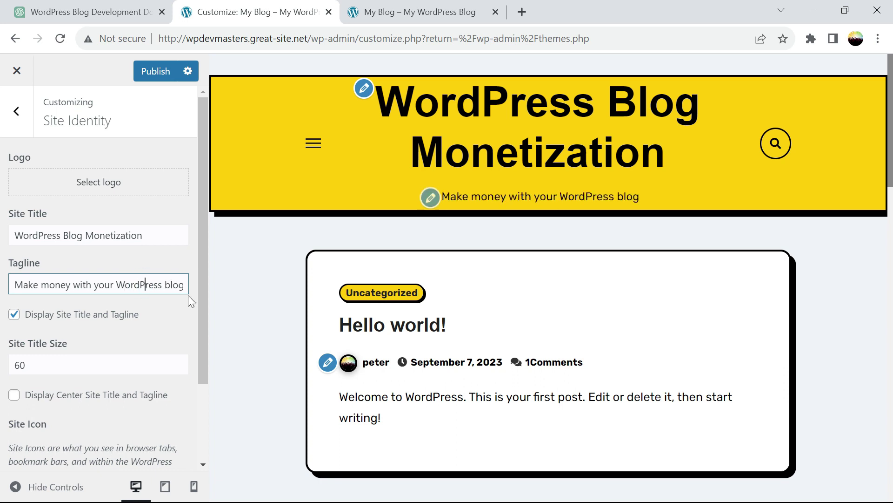
Turn off the display of the site title and tagline, and look over the remaining Site Identity options.
{"action": "left_click_drag", "start_coordinate": [202, 262], "coordinate": [203, 302]}
{"action": "left_click", "coordinate": [15, 261]}
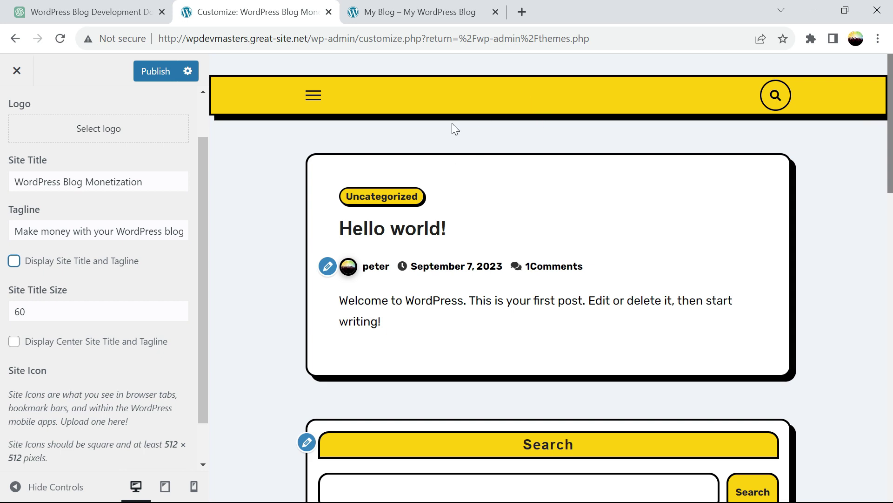
{"action": "left_click_drag", "start_coordinate": [203, 255], "coordinate": [205, 294]}
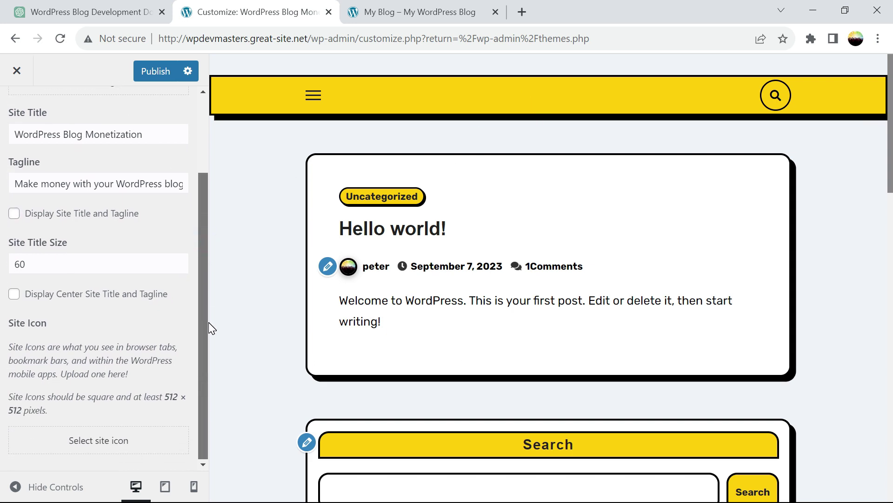
{"action": "left_click_drag", "start_coordinate": [211, 328], "coordinate": [205, 219]}
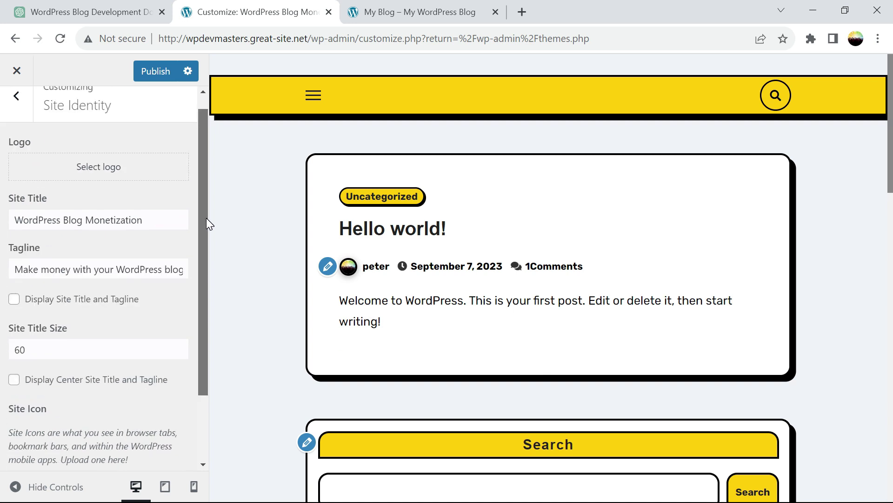
Open Canva in a new browser tab and show its additional design types on the home page.
{"action": "left_click", "coordinate": [522, 12]}
{"action": "type", "text": "canv"}
{"action": "key", "text": "Return"}
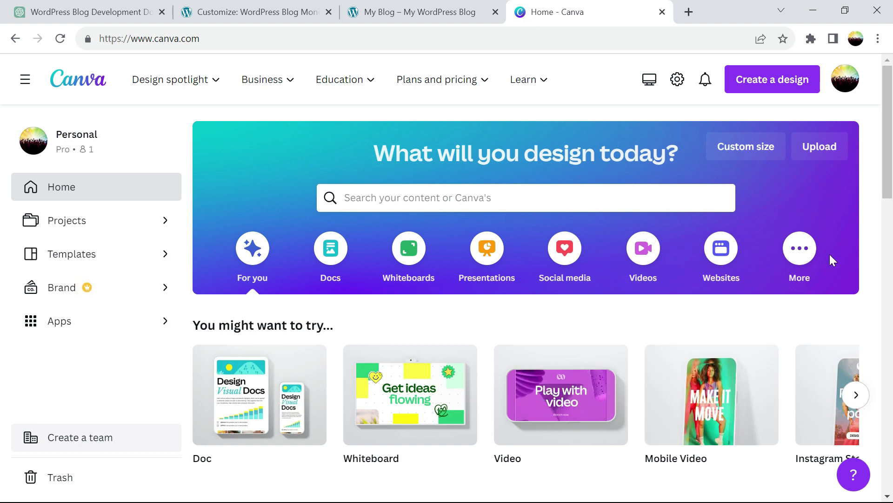
{"action": "left_click", "coordinate": [808, 259]}
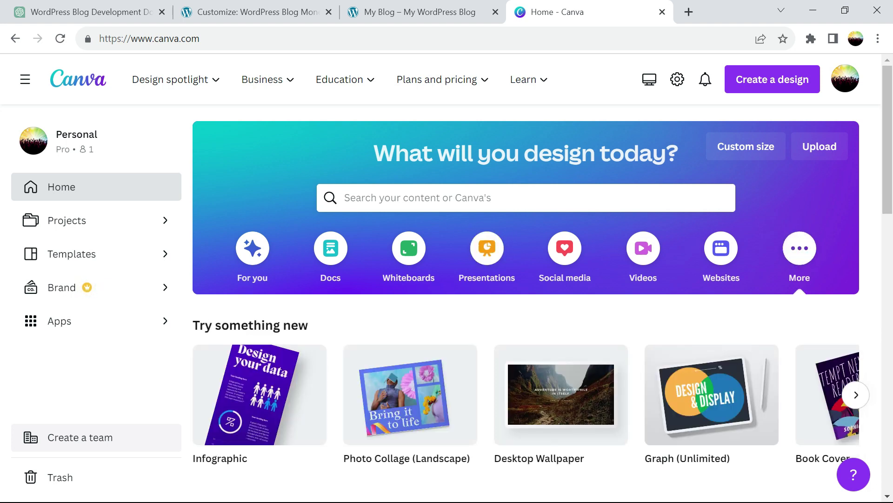
Search Canva's templates for "logo" and look through the logo designs offered.
{"action": "left_click", "coordinate": [432, 200]}
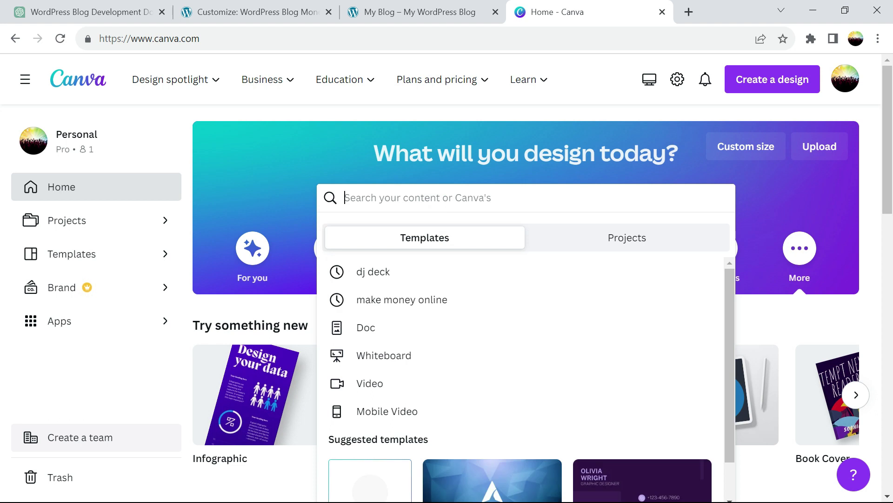
{"action": "type", "text": "log"}
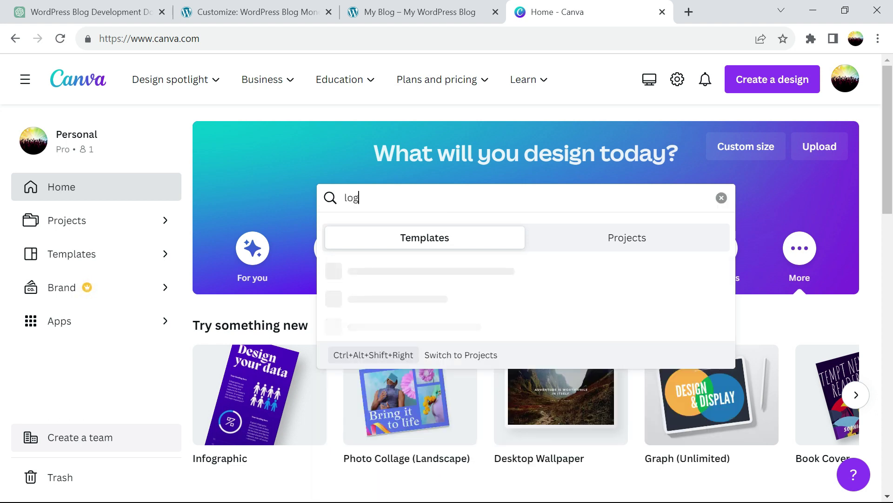
{"action": "type", "text": "o"}
{"action": "key", "text": "Return"}
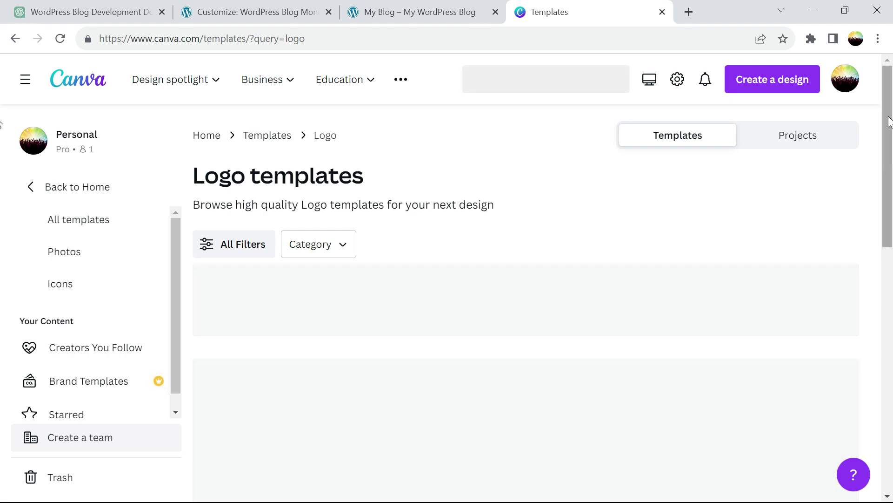
{"action": "scroll", "coordinate": [890, 126], "scroll_direction": "down", "scroll_amount": 7}
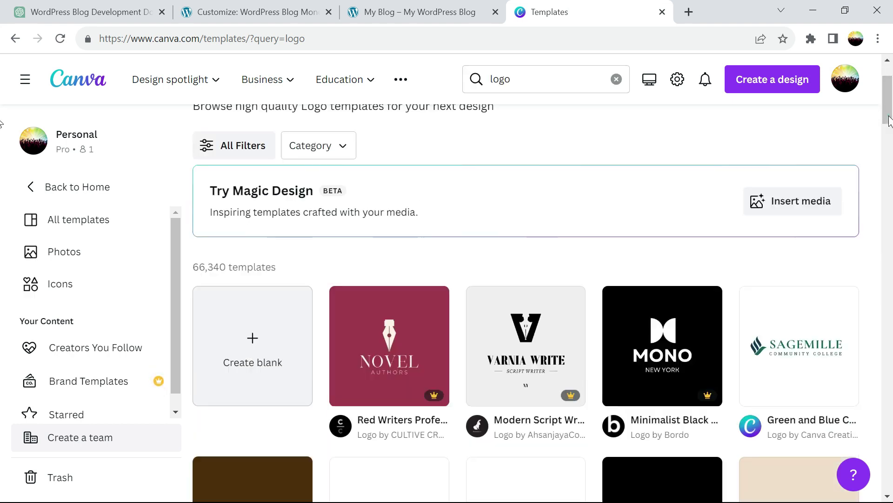
{"action": "left_click_drag", "start_coordinate": [891, 138], "coordinate": [892, 357]}
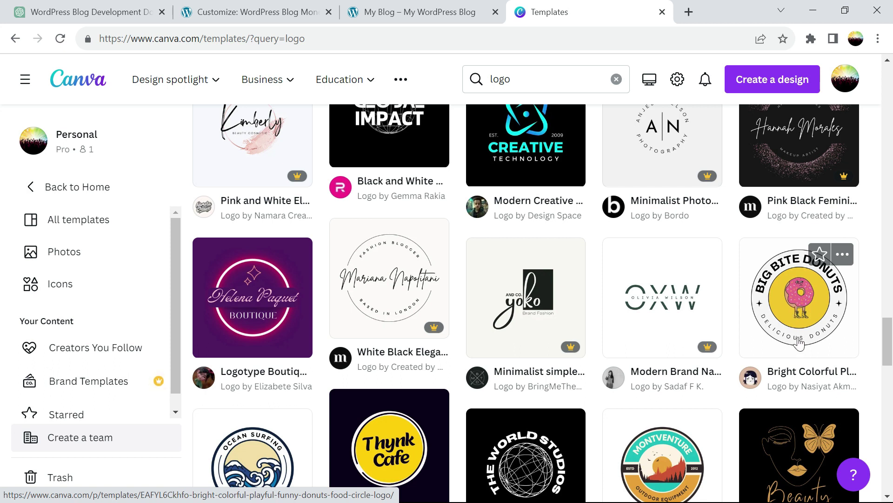
{"action": "scroll", "coordinate": [3, 363], "scroll_direction": "down", "scroll_amount": 5}
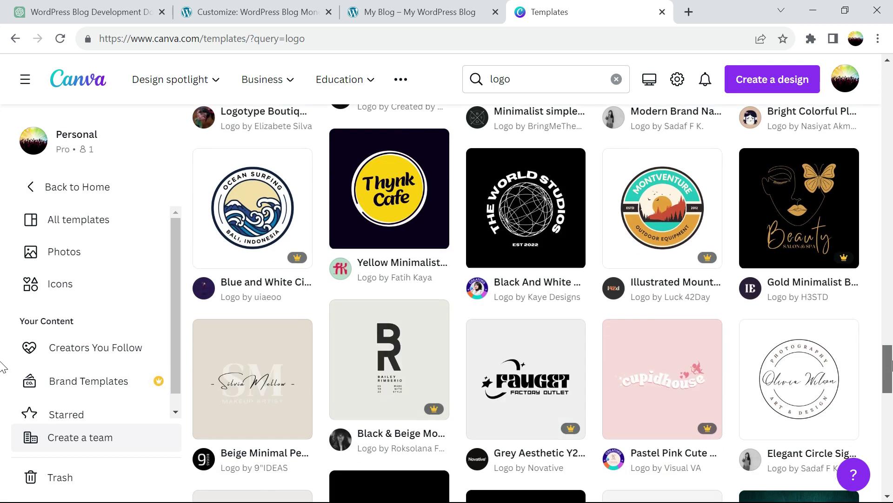
{"action": "left_click_drag", "start_coordinate": [892, 365], "coordinate": [890, 410]}
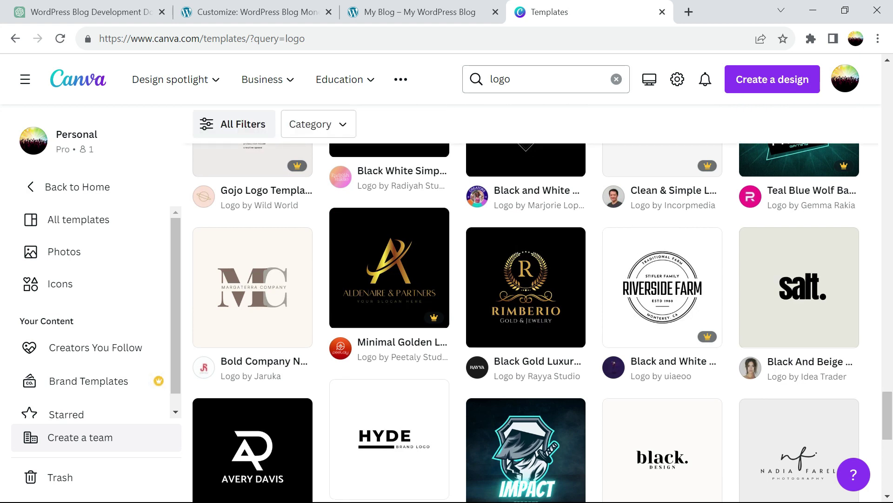
Refine the template search to "wordpress logo".
{"action": "left_click", "coordinate": [491, 79]}
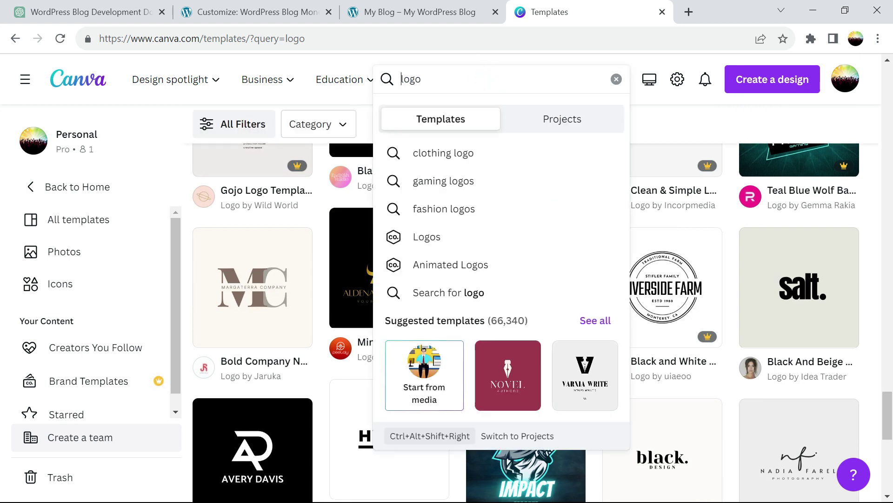
{"action": "type", "text": "w"}
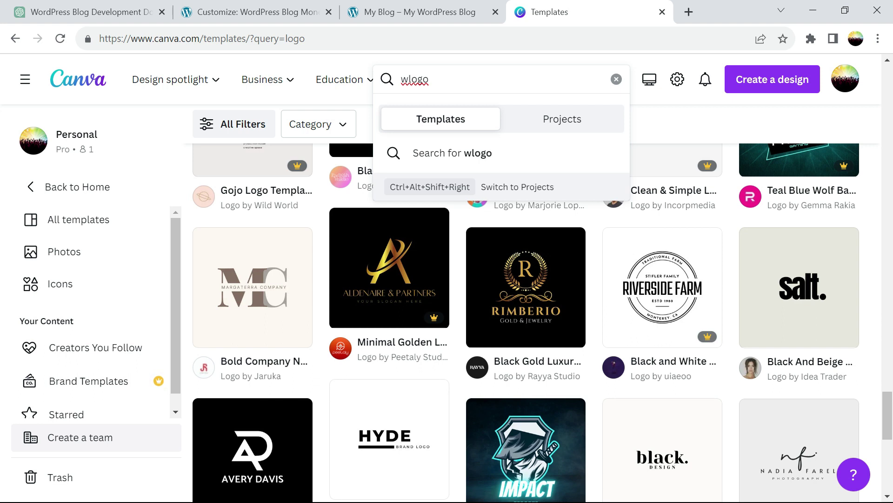
{"action": "type", "text": "ord"}
{"action": "type", "text": "press"}
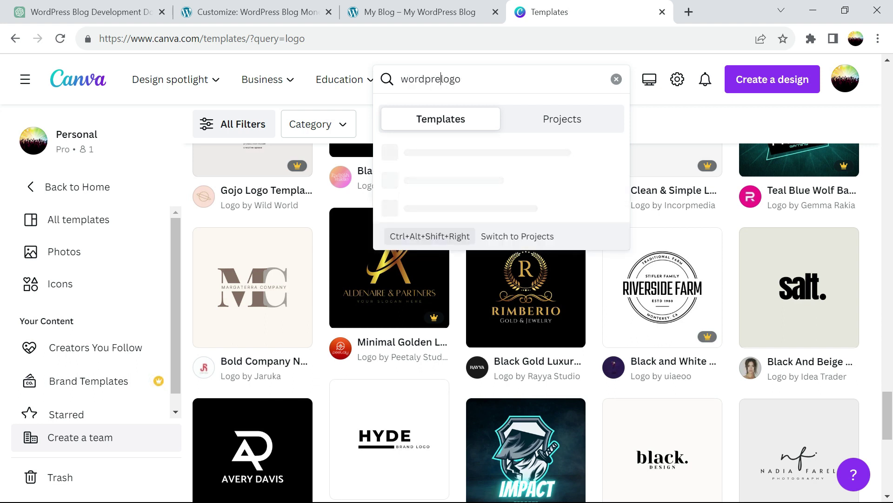
{"action": "key", "text": "Return"}
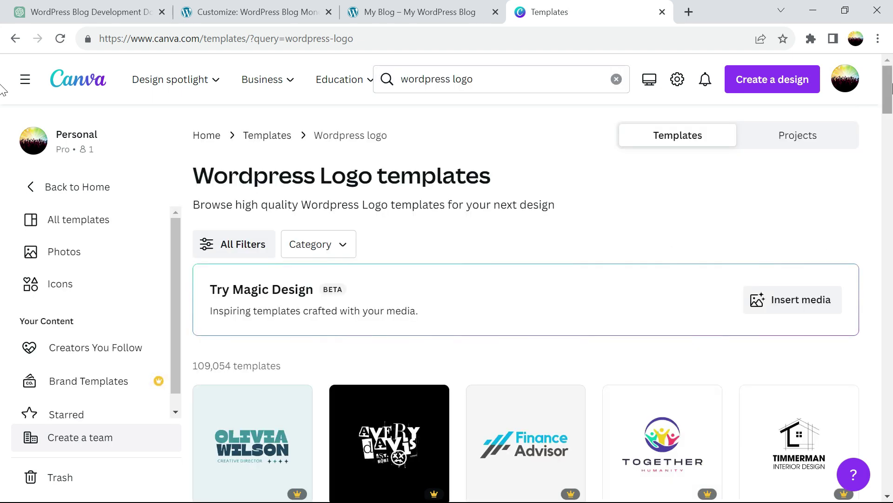
Choose the Dollar money logo template from the WordPress logo results and open it for customization.
{"action": "scroll", "coordinate": [1, 102], "scroll_direction": "down", "scroll_amount": 3}
{"action": "scroll", "coordinate": [2, 102], "scroll_direction": "down", "scroll_amount": 9}
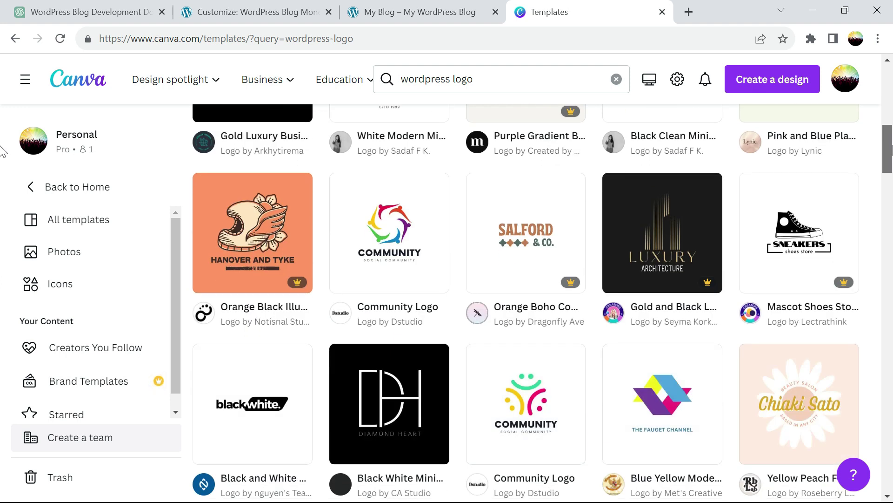
{"action": "scroll", "coordinate": [2, 148], "scroll_direction": "down", "scroll_amount": 7}
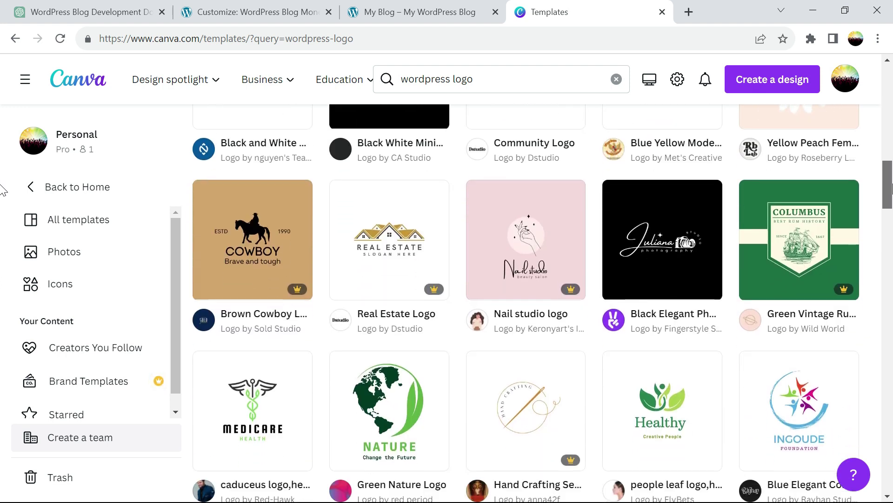
{"action": "scroll", "coordinate": [1, 189], "scroll_direction": "down", "scroll_amount": 12}
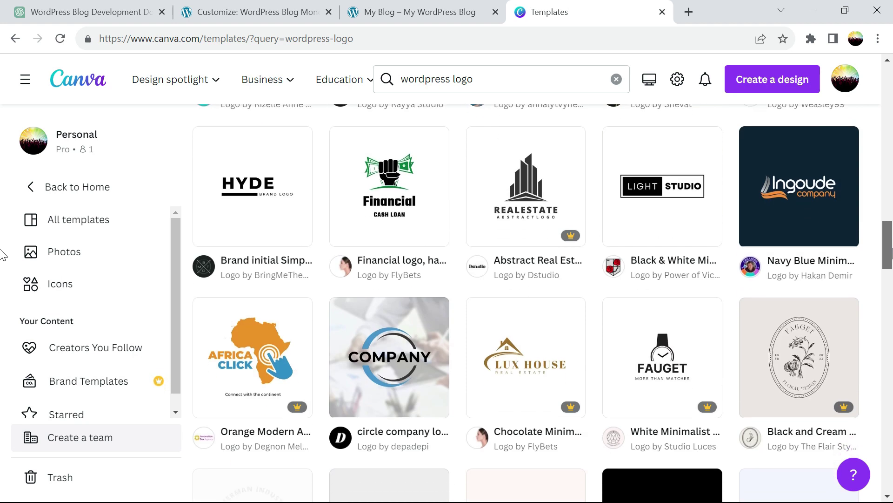
{"action": "scroll", "coordinate": [2, 255], "scroll_direction": "down", "scroll_amount": 6}
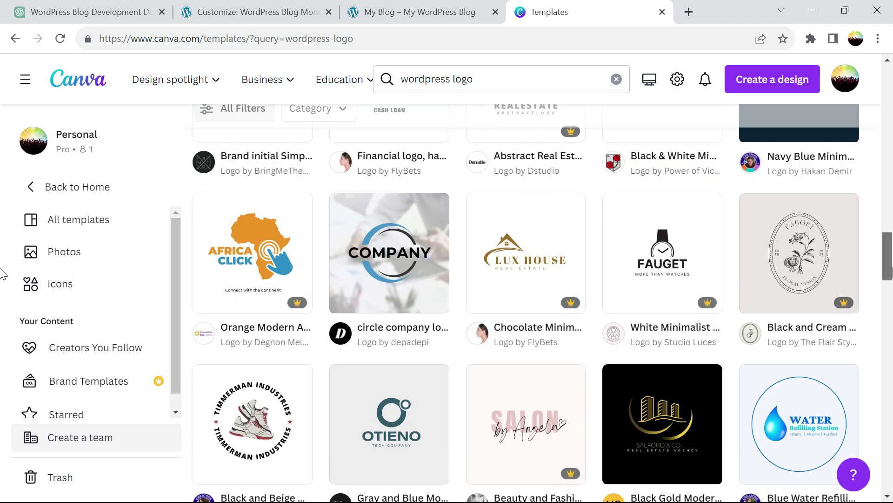
{"action": "scroll", "coordinate": [2, 293], "scroll_direction": "down", "scroll_amount": 8}
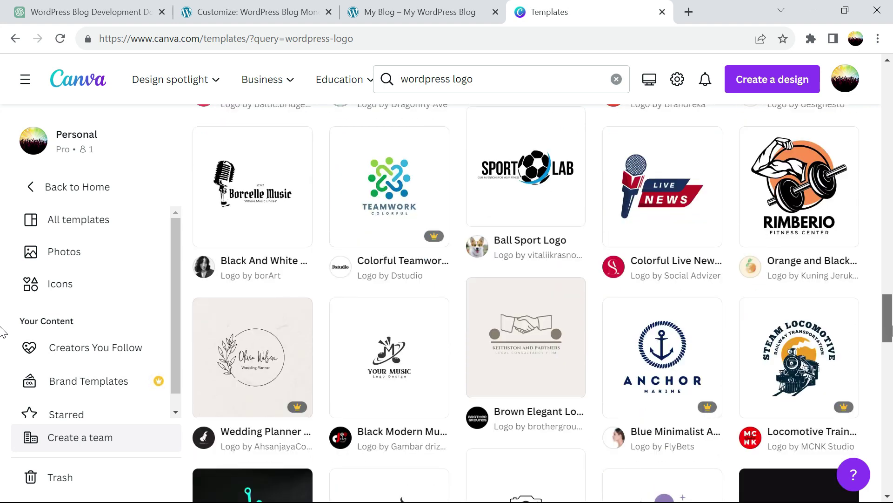
{"action": "scroll", "coordinate": [2, 333], "scroll_direction": "down", "scroll_amount": 1}
{"action": "scroll", "coordinate": [1, 335], "scroll_direction": "down", "scroll_amount": 11}
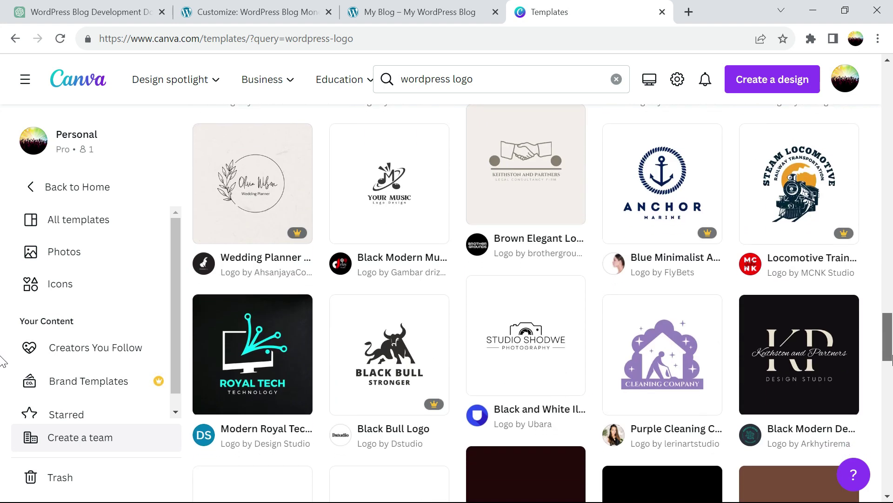
{"action": "scroll", "coordinate": [2, 393], "scroll_direction": "down", "scroll_amount": 4}
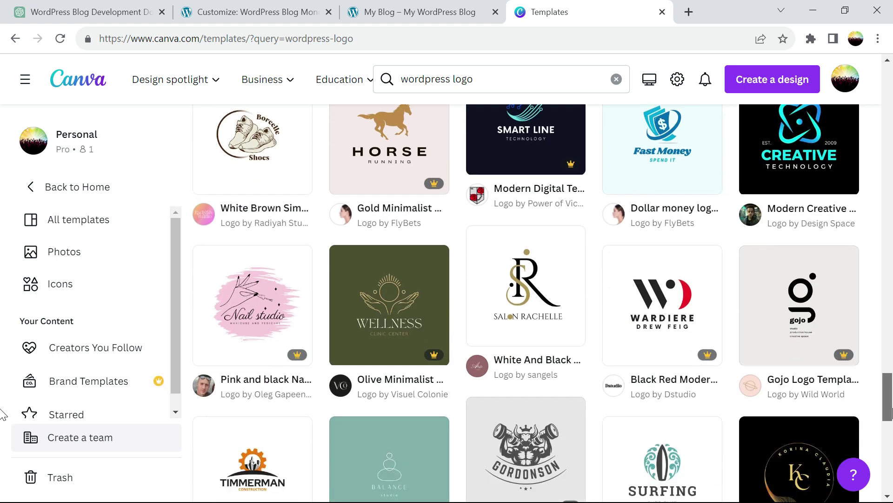
{"action": "scroll", "coordinate": [2, 414], "scroll_direction": "up", "scroll_amount": 2}
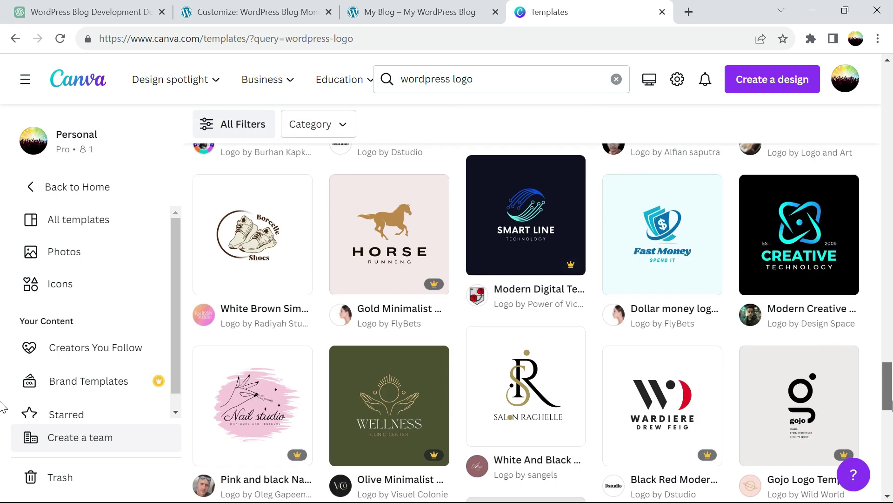
{"action": "left_click", "coordinate": [669, 262]}
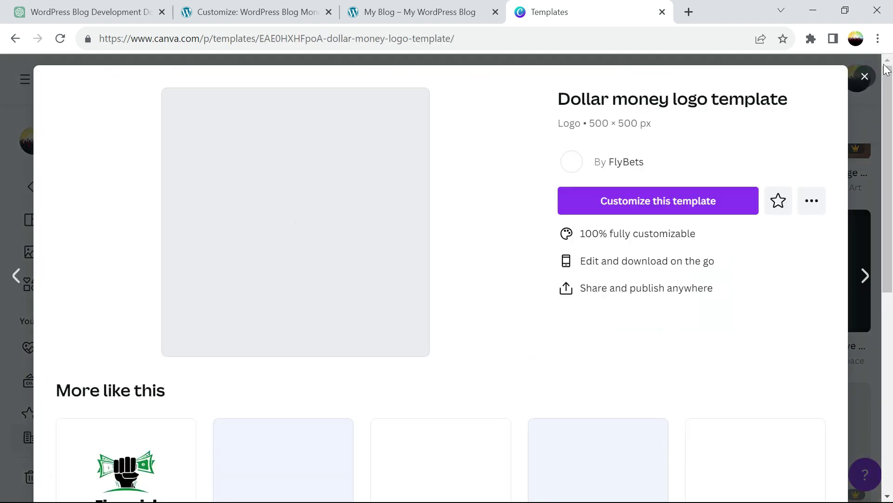
{"action": "left_click", "coordinate": [631, 199]}
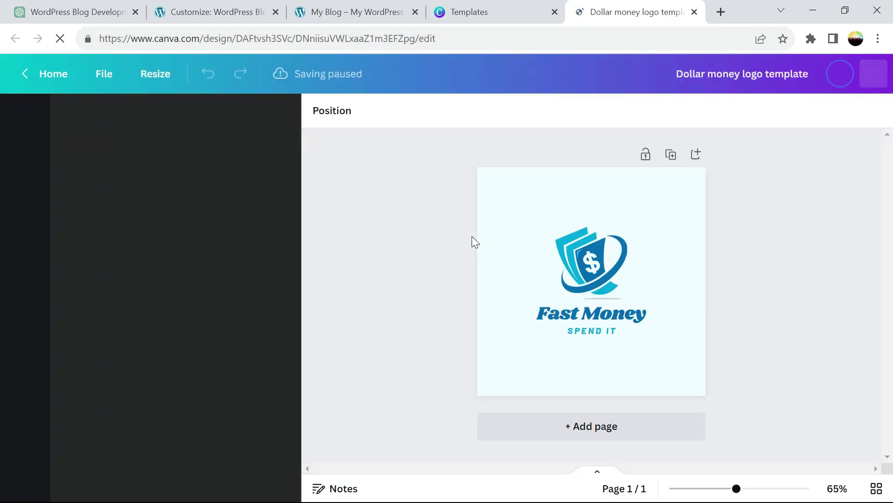
Replace the "Fast Money" heading with "JanterSand" and widen its text box to fit on one line.
{"action": "double_click", "coordinate": [558, 314]}
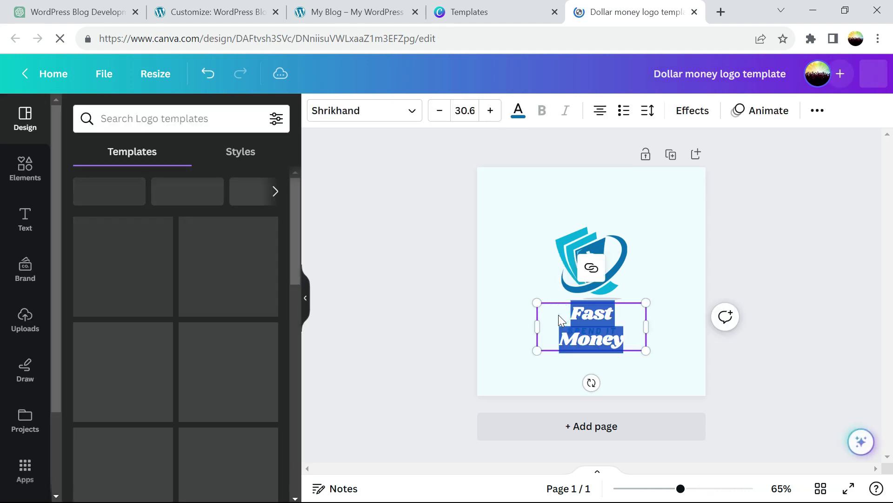
{"action": "type", "text": "Jan"}
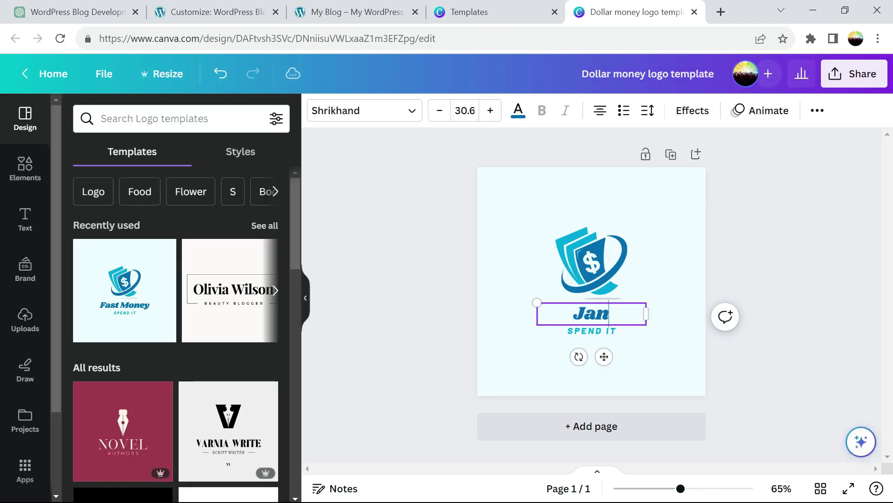
{"action": "type", "text": "terSand"}
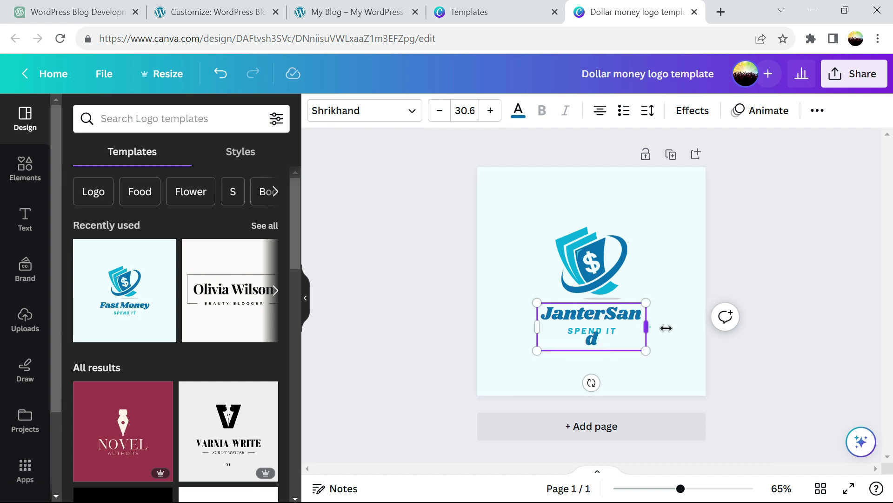
{"action": "left_click_drag", "start_coordinate": [667, 328], "coordinate": [677, 333]}
Replace the "SPEND IT" line below the heading with "Monetize It" and widen its text box.
{"action": "left_click", "coordinate": [603, 331]}
{"action": "double_click", "coordinate": [603, 332]}
{"action": "type", "text": "w"}
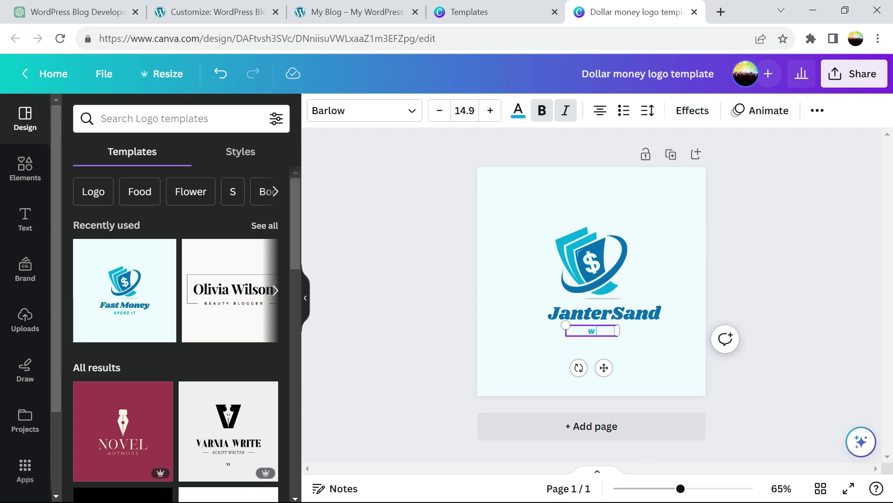
{"action": "type", "text": "ordpress"}
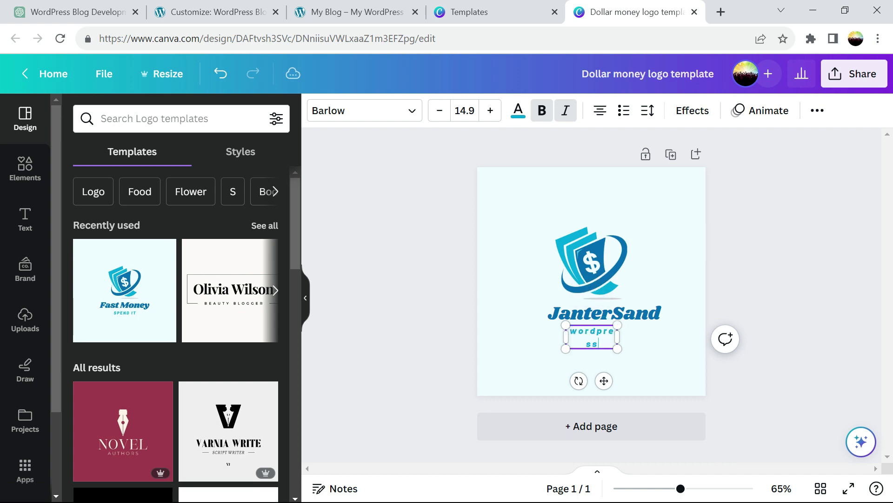
{"action": "left_click_drag", "start_coordinate": [622, 336], "coordinate": [646, 335]}
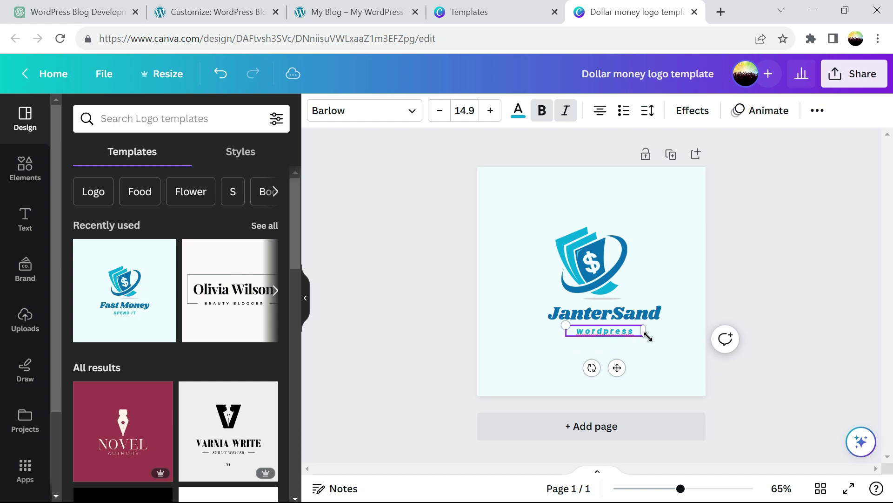
{"action": "type", "text": "mo"}
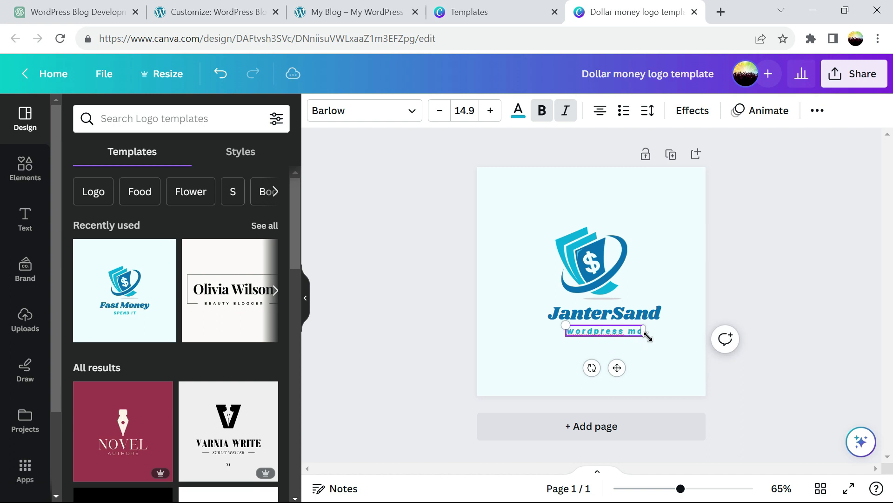
{"action": "type", "text": "no"}
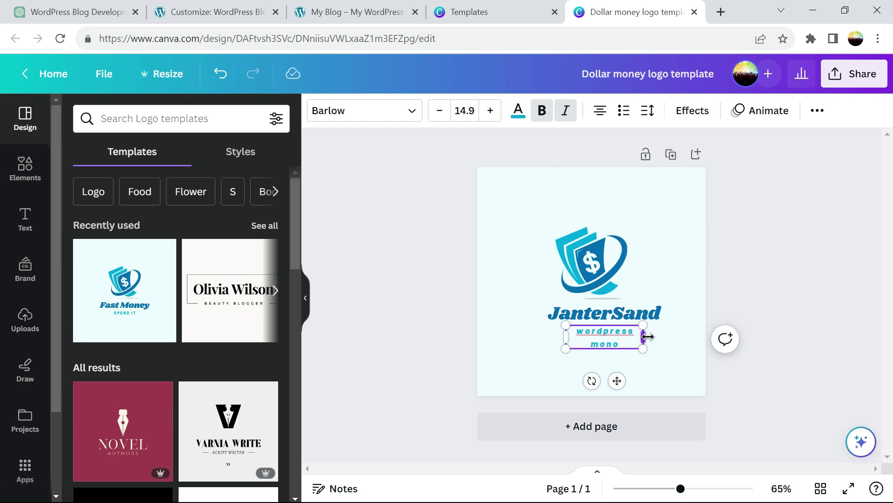
{"action": "left_click_drag", "start_coordinate": [647, 336], "coordinate": [648, 336]}
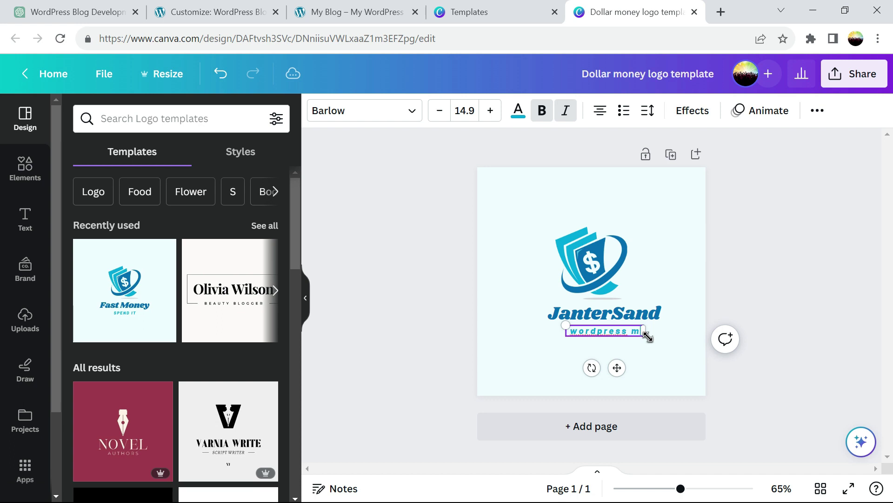
{"action": "key", "text": "BackSpace"}
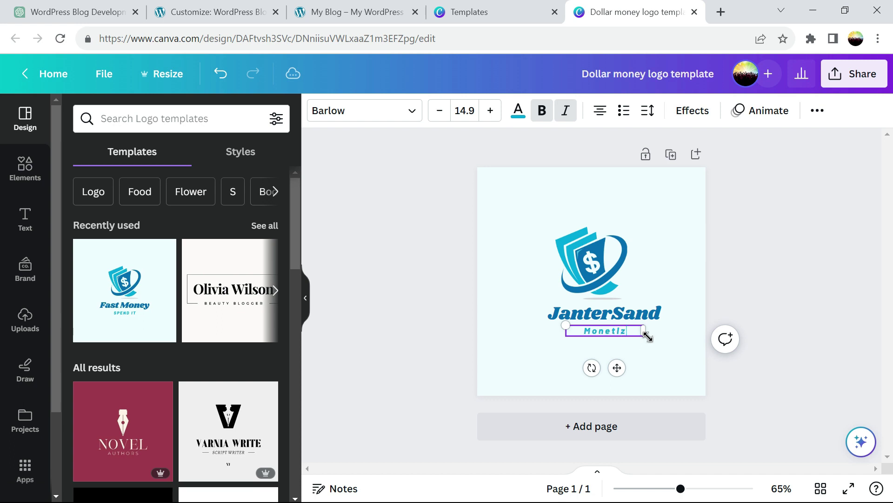
{"action": "left_click", "coordinate": [610, 276]}
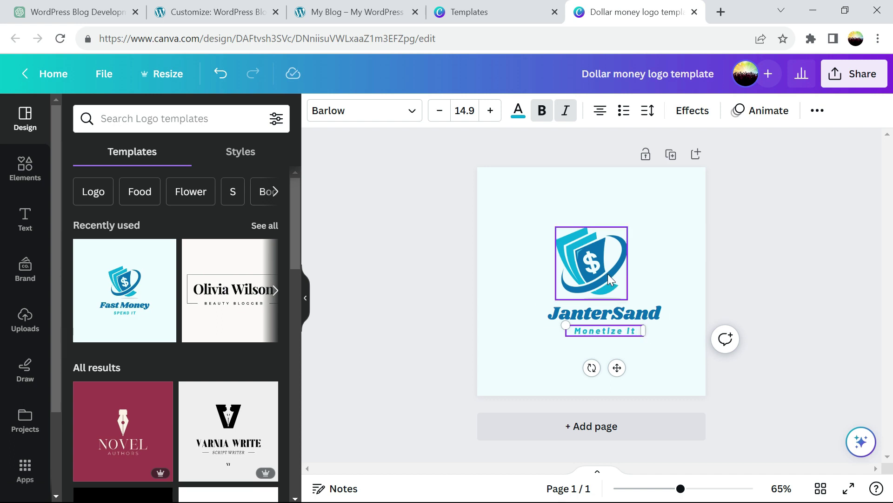
Search the design elements for "wordpress" and look through all the matching graphics.
{"action": "left_click", "coordinate": [25, 172]}
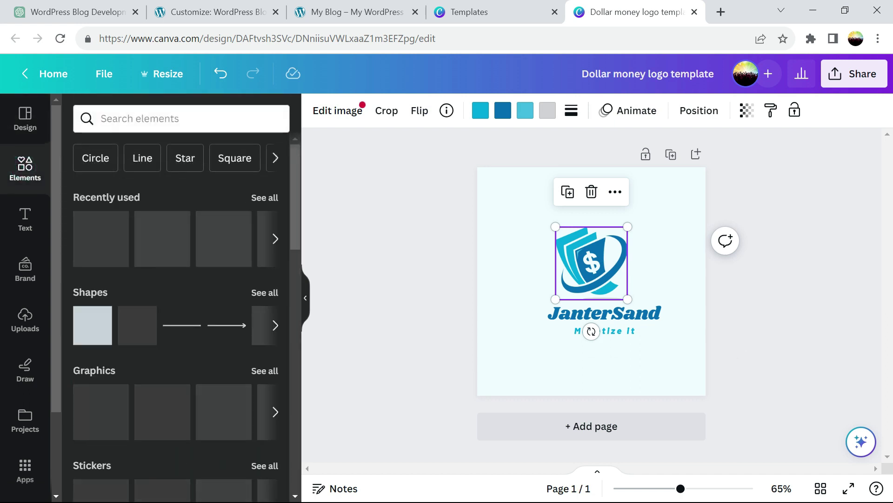
{"action": "left_click", "coordinate": [116, 117]}
{"action": "type", "text": "w"}
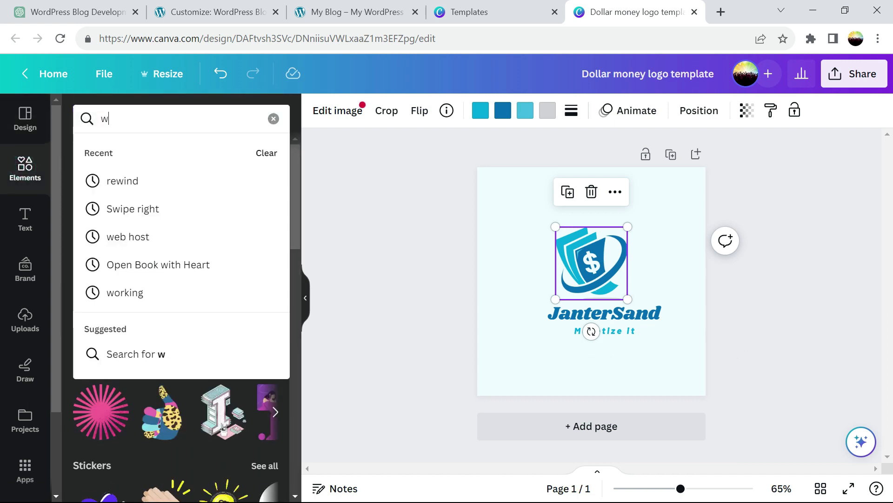
{"action": "type", "text": "ordpress"}
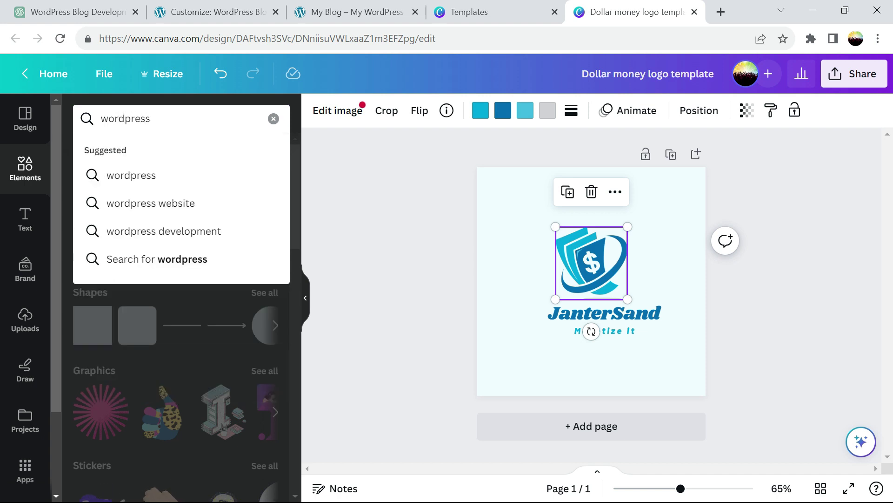
{"action": "key", "text": "Return"}
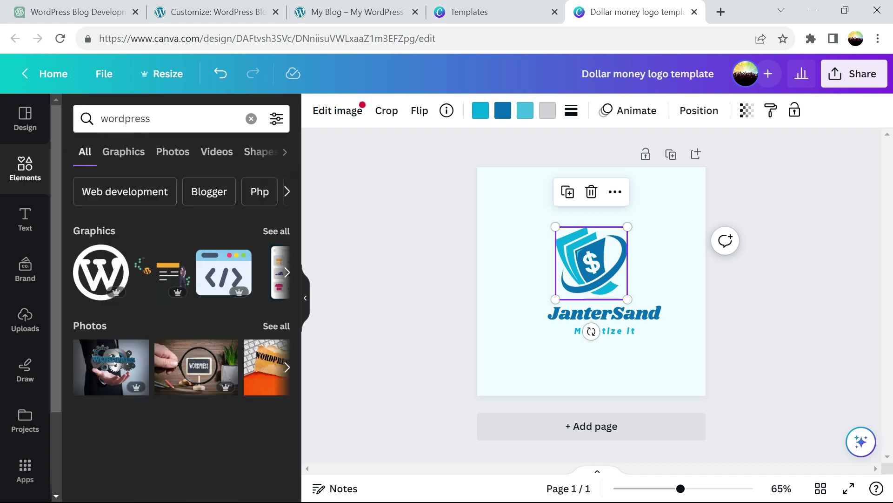
{"action": "left_click", "coordinate": [278, 231]}
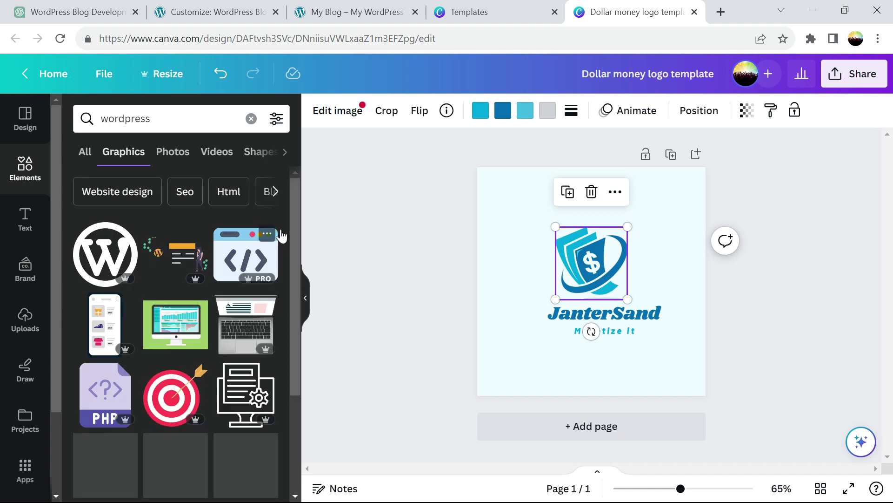
{"action": "left_click_drag", "start_coordinate": [294, 199], "coordinate": [305, 375]}
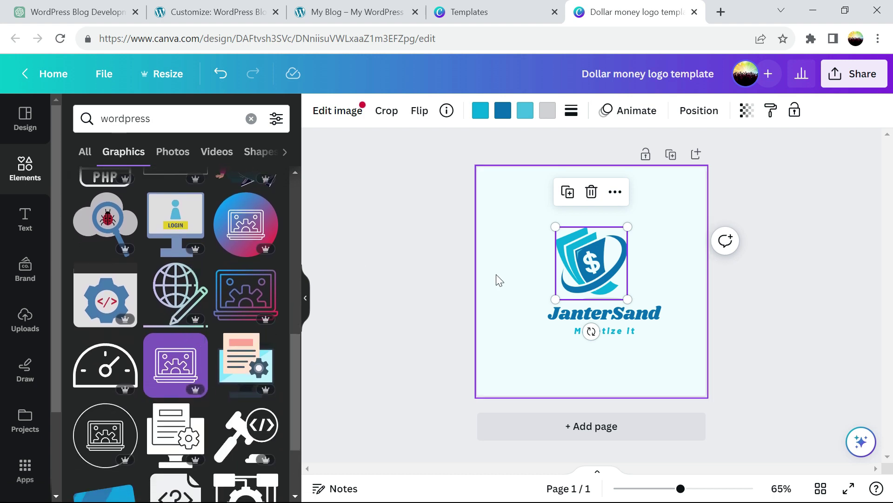
Delete the dollar graphic and add the globe-and-pencil graphic to the logo, placing it behind the text.
{"action": "key", "text": "Delete"}
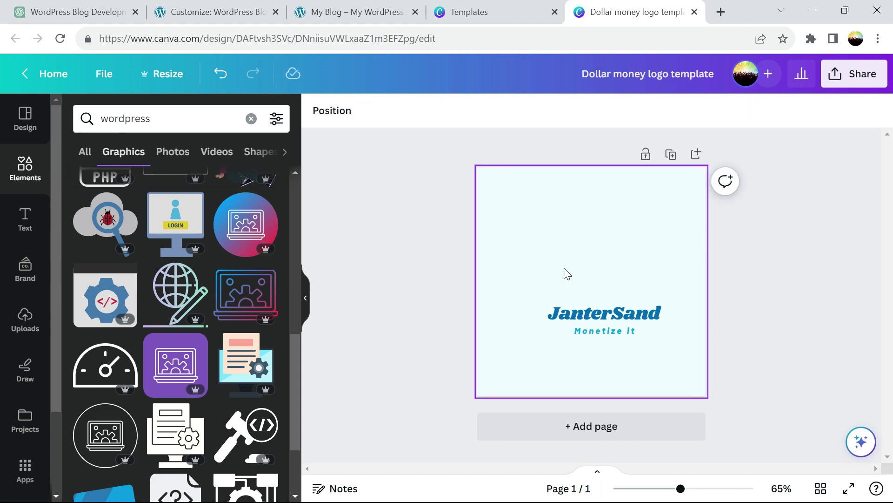
{"action": "left_click", "coordinate": [177, 305]}
{"action": "left_click_drag", "start_coordinate": [578, 272], "coordinate": [578, 302]}
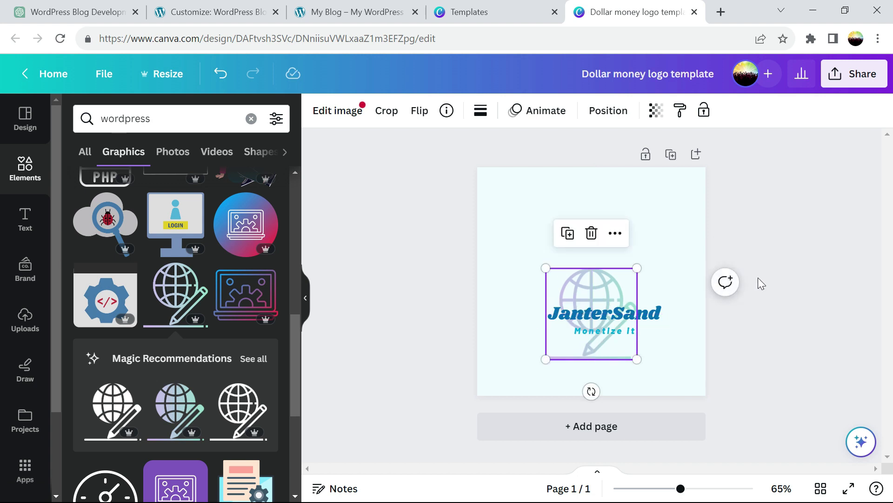
Move the globe graphic and both text lines together up and slightly left to center the logo on the page.
{"action": "left_click", "coordinate": [763, 281]}
{"action": "left_click_drag", "start_coordinate": [684, 376], "coordinate": [515, 263]}
{"action": "left_click_drag", "start_coordinate": [586, 316], "coordinate": [569, 282]}
{"action": "left_click", "coordinate": [749, 290]}
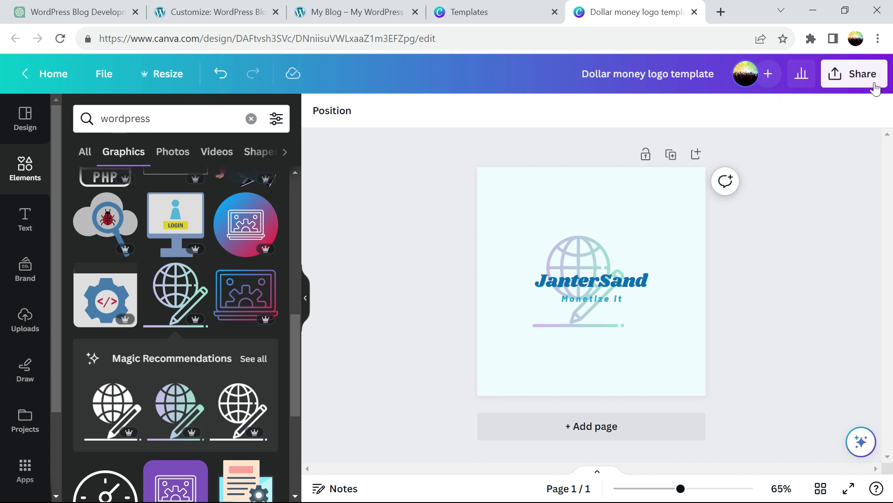
Download the logo as a 500 × 500 px PNG with a transparent background.
{"action": "left_click", "coordinate": [862, 77]}
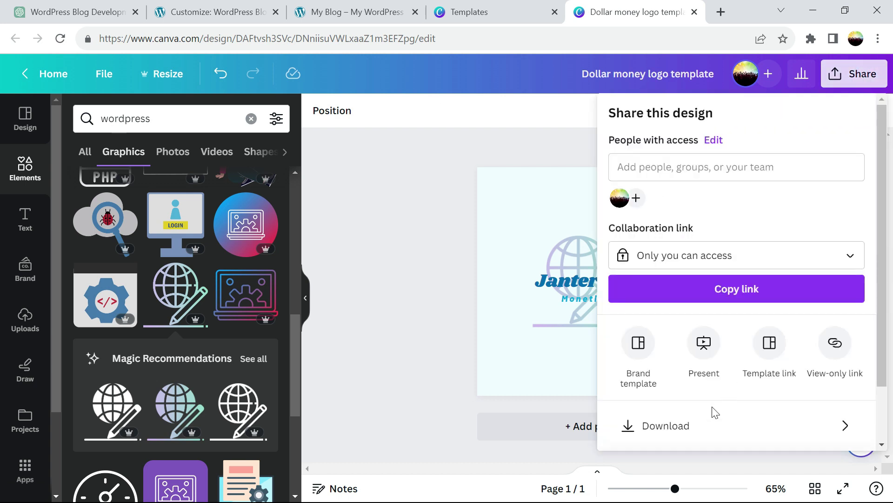
{"action": "left_click", "coordinate": [700, 431]}
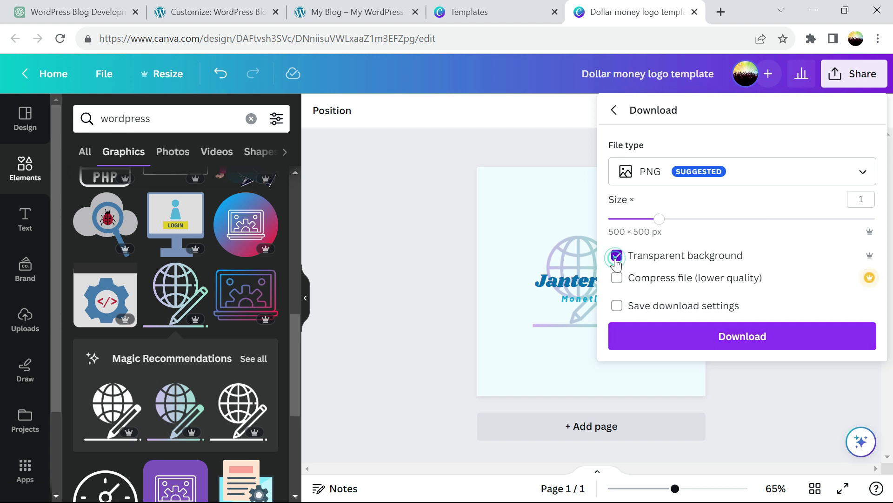
{"action": "left_click", "coordinate": [673, 331]}
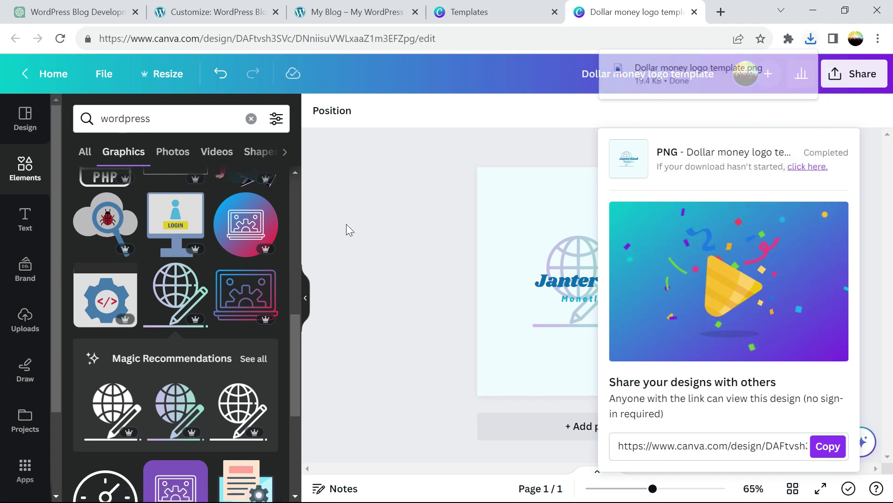
Switch to the WordPress Customizer and upload the downloaded Dollar money logo template image as the site logo with the alt text "Jantersand".
{"action": "left_click", "coordinate": [217, 14]}
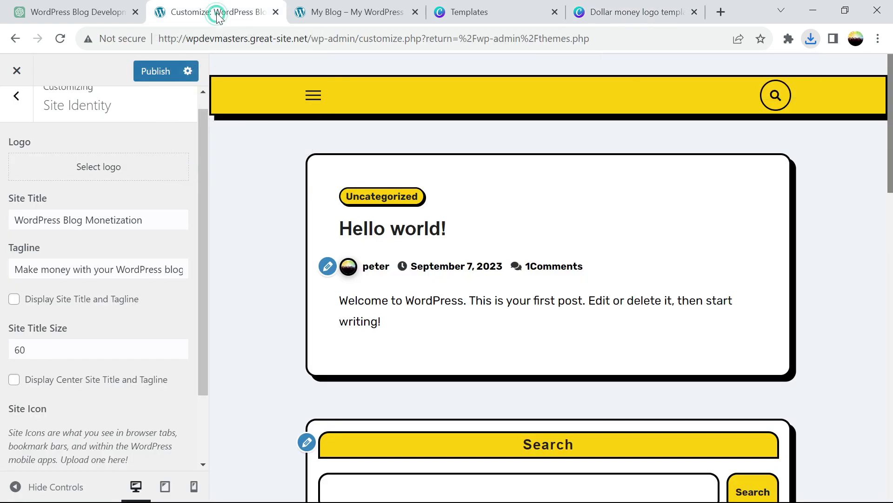
{"action": "left_click", "coordinate": [98, 171]}
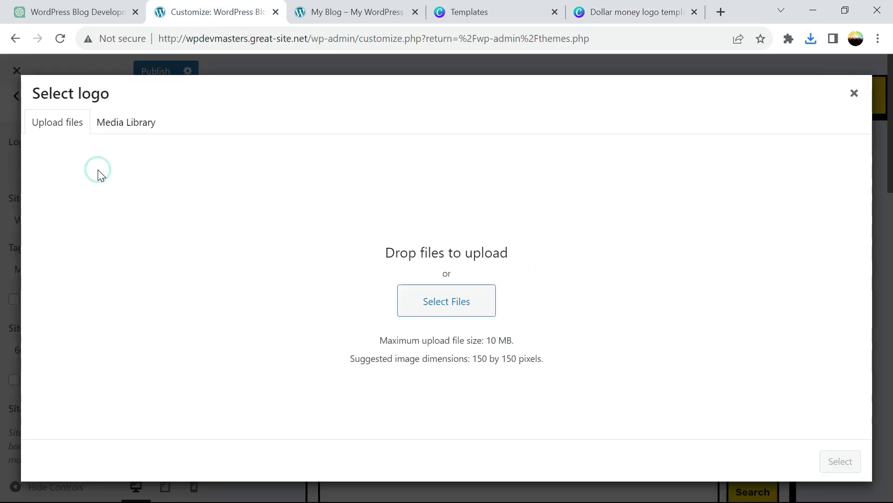
{"action": "left_click", "coordinate": [431, 298]}
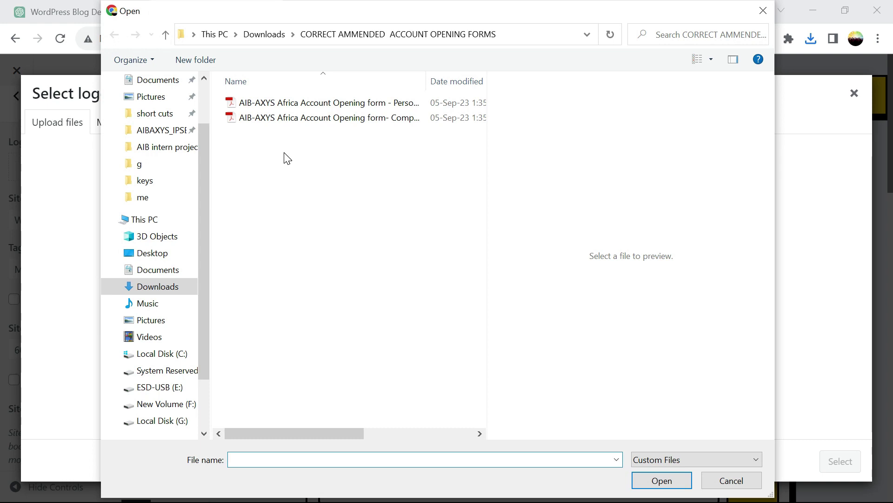
{"action": "left_click", "coordinate": [161, 285]}
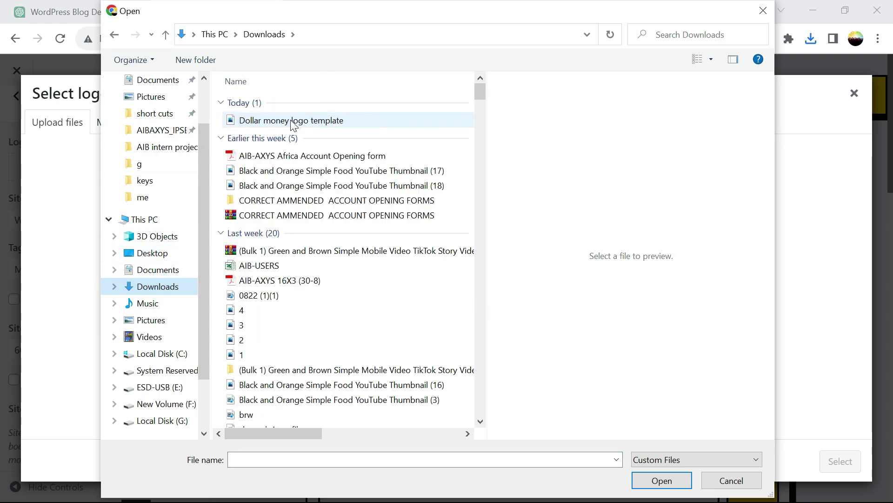
{"action": "double_click", "coordinate": [332, 122]}
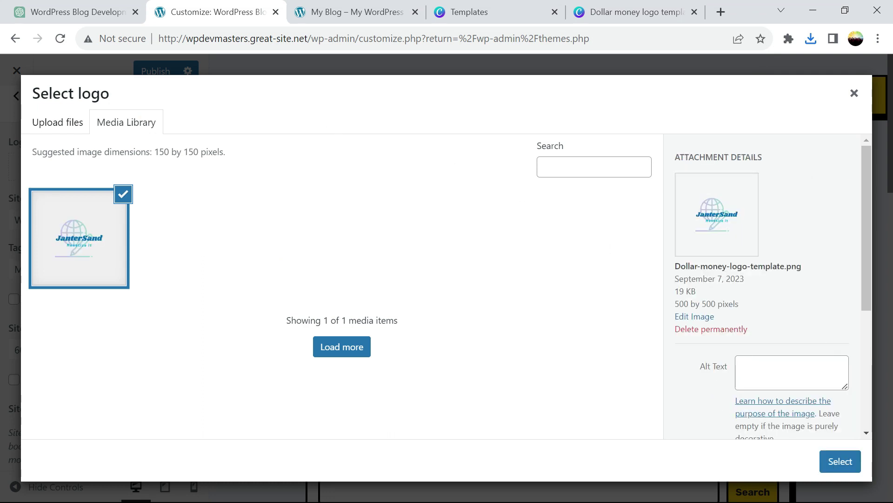
{"action": "left_click", "coordinate": [759, 369]}
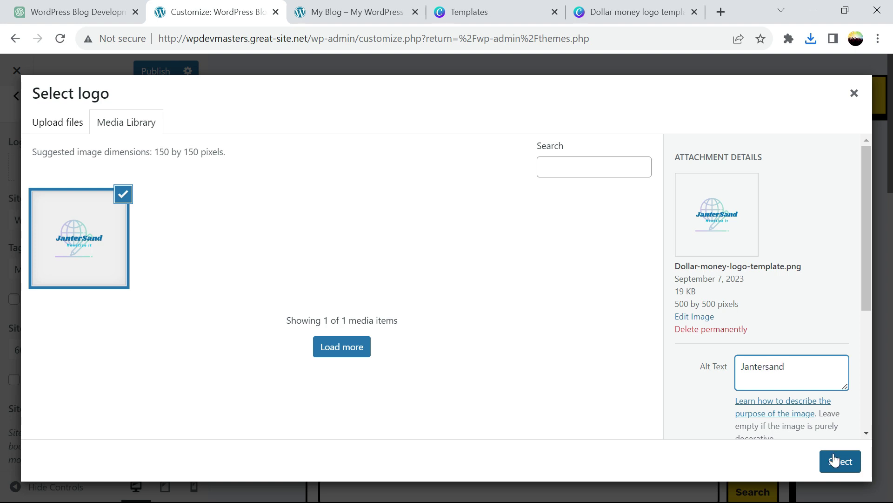
{"action": "left_click", "coordinate": [839, 463]}
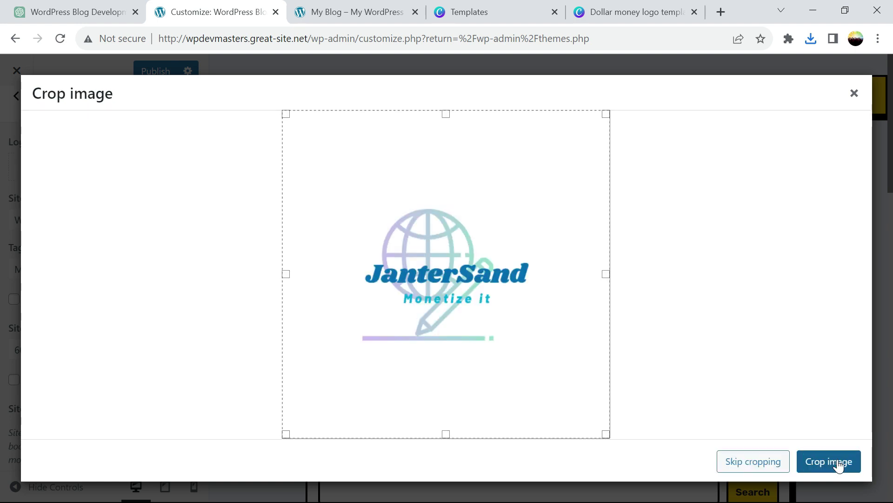
Crop the logo image closely around the globe graphic and text on all four sides and apply it as the site logo.
{"action": "left_click_drag", "start_coordinate": [445, 115], "coordinate": [443, 197]}
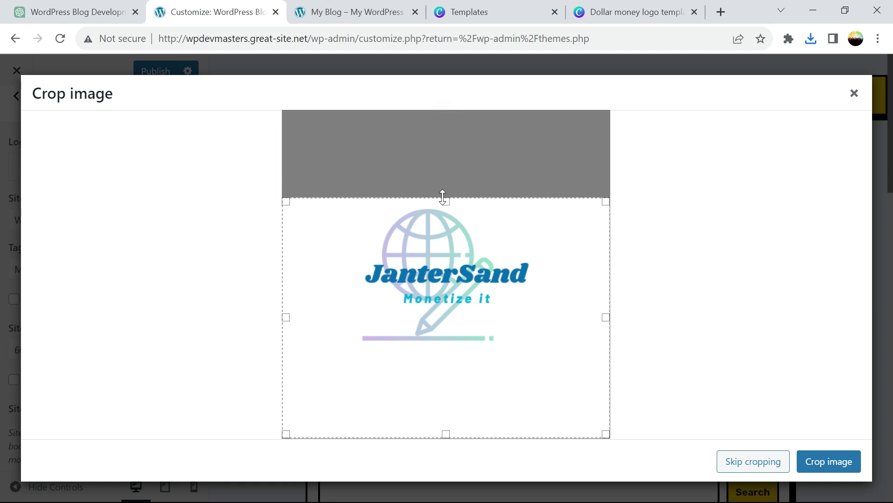
{"action": "right_click", "coordinate": [443, 376]}
{"action": "left_click", "coordinate": [445, 434]}
{"action": "left_click_drag", "start_coordinate": [445, 435], "coordinate": [446, 357]}
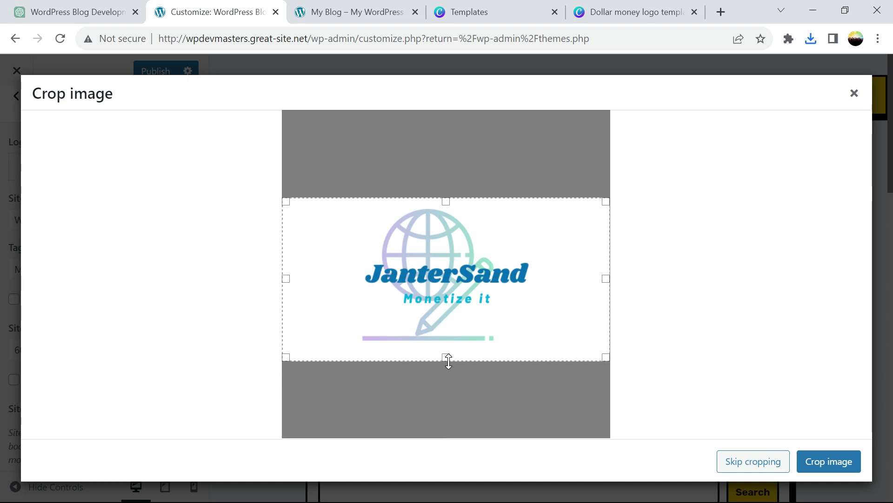
{"action": "left_click_drag", "start_coordinate": [285, 278], "coordinate": [347, 278]}
{"action": "left_click_drag", "start_coordinate": [606, 278], "coordinate": [551, 280]}
{"action": "left_click", "coordinate": [819, 458]}
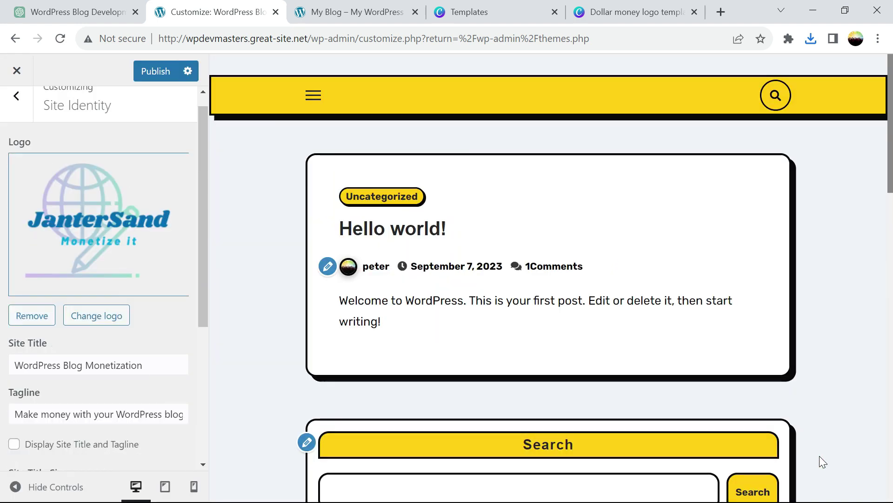
{"action": "left_click_drag", "start_coordinate": [199, 225], "coordinate": [199, 404]}
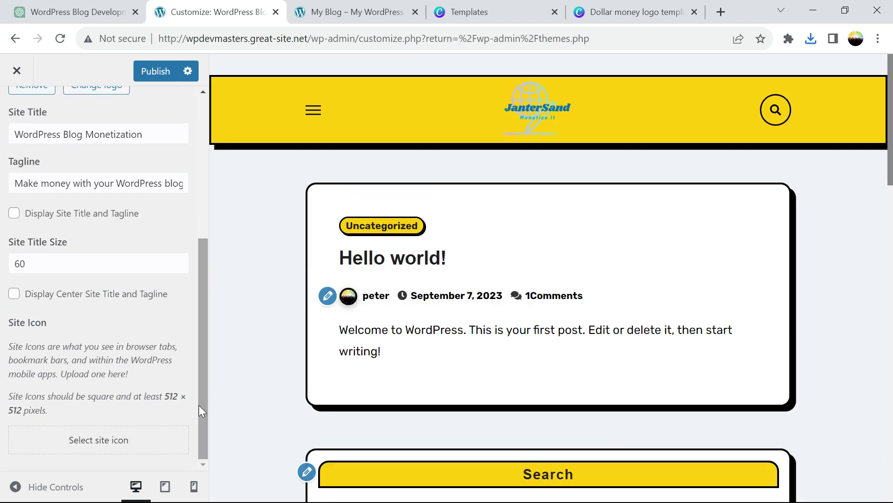
{"action": "left_click", "coordinate": [121, 448]}
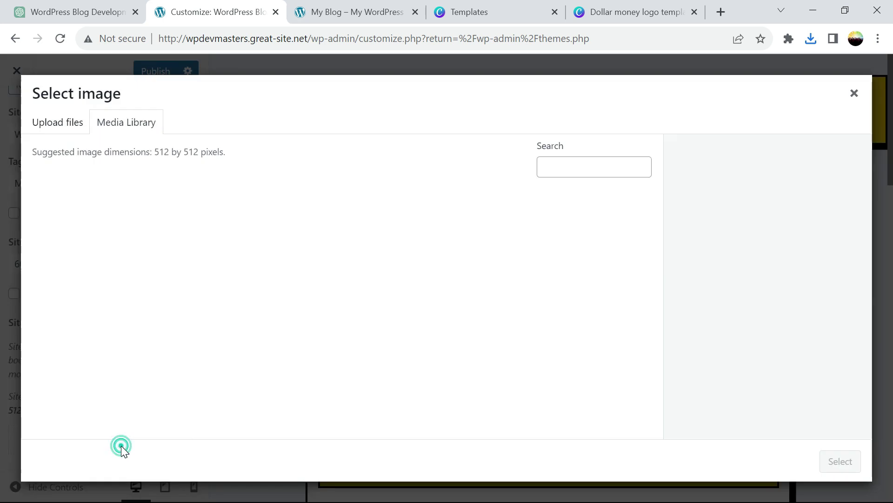
{"action": "left_click", "coordinate": [94, 265]}
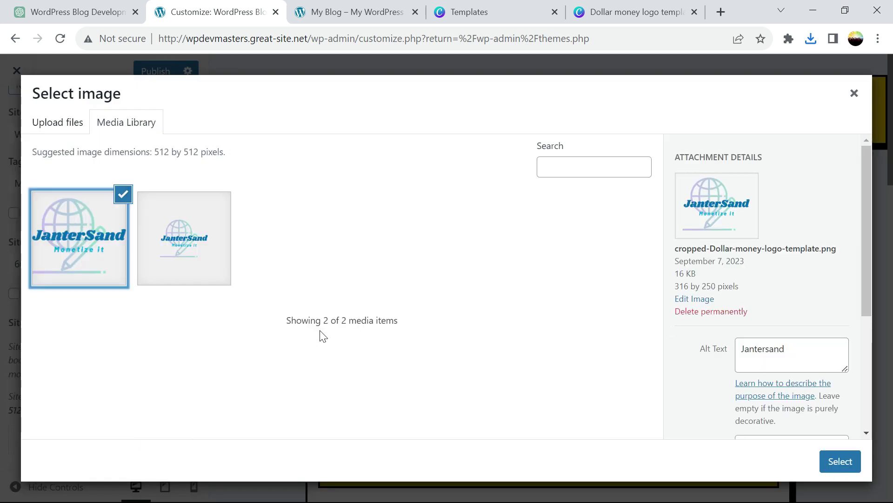
{"action": "left_click", "coordinate": [196, 263]}
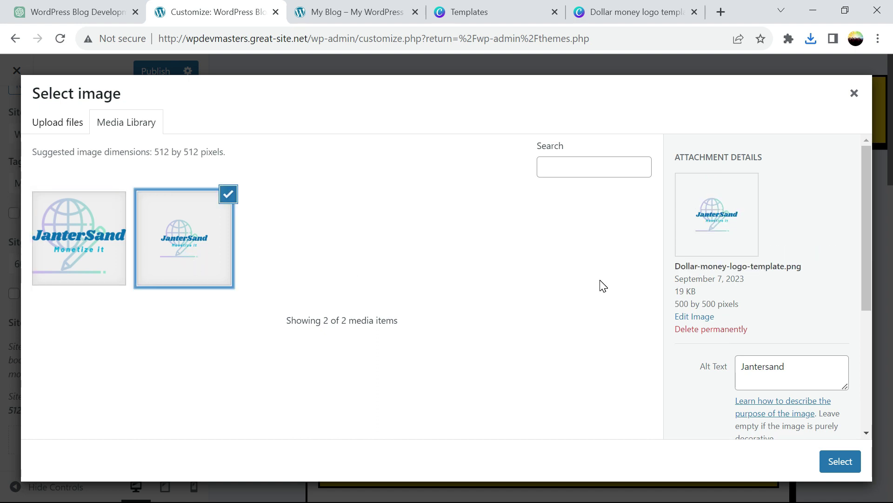
{"action": "left_click", "coordinate": [855, 94]}
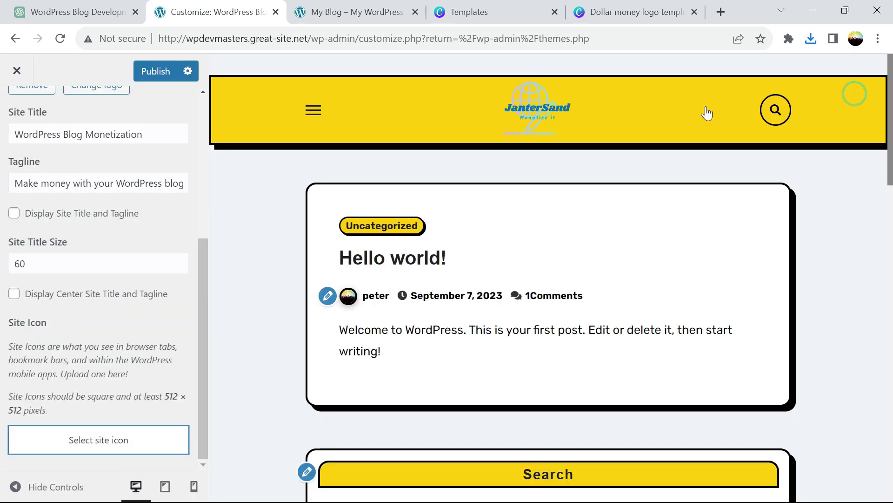
Switch to the Canva logo design and create a resized copy with a custom size of 512 × 512 px.
{"action": "left_click", "coordinate": [620, 18]}
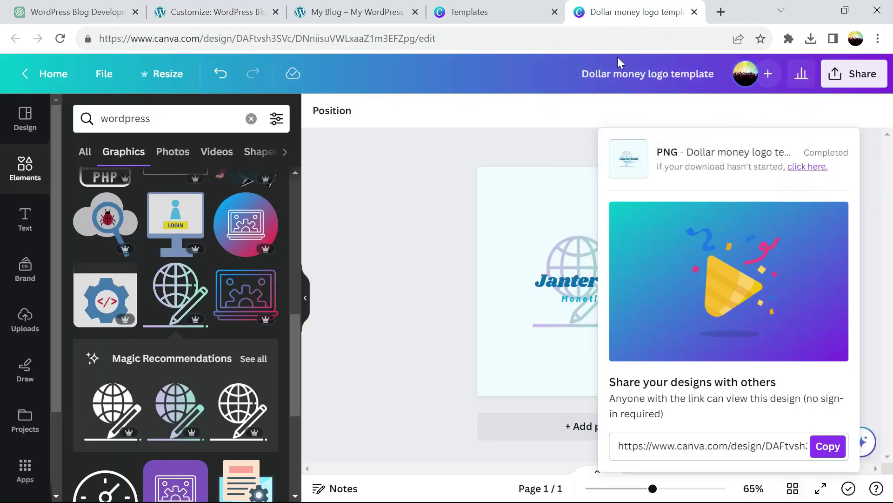
{"action": "left_click", "coordinate": [459, 161]}
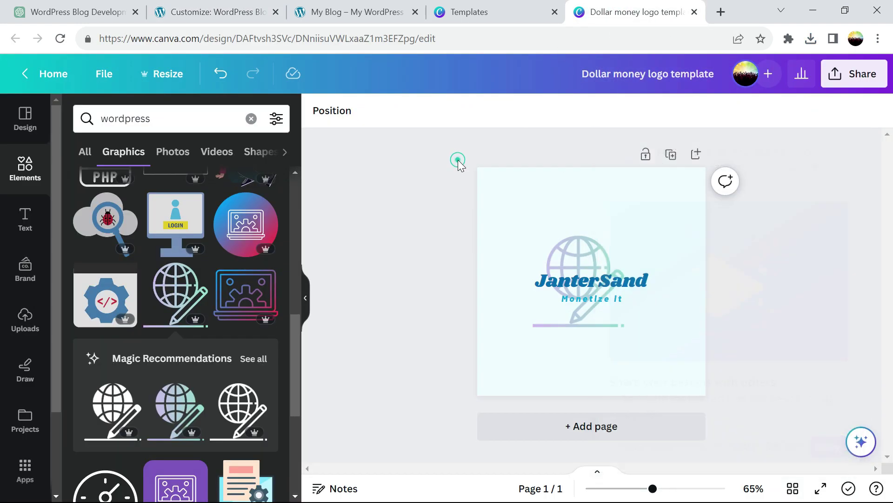
{"action": "left_click", "coordinate": [171, 82]}
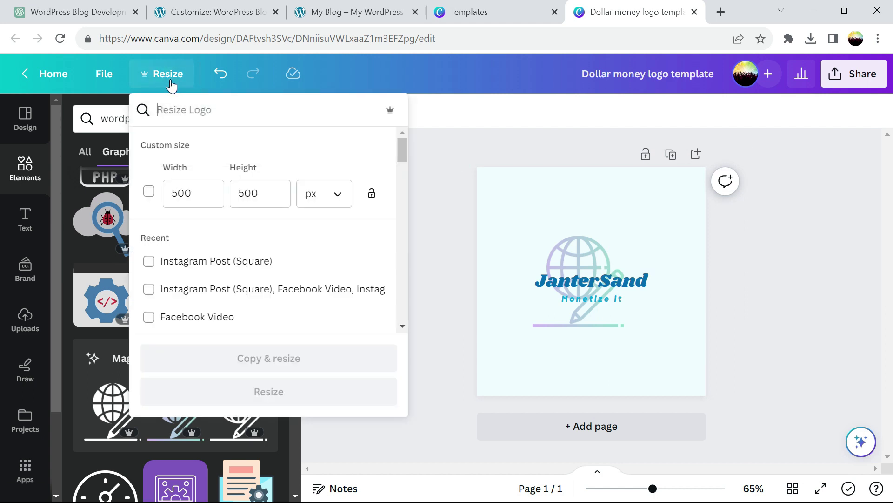
{"action": "left_click", "coordinate": [148, 193]}
{"action": "left_click_drag", "start_coordinate": [177, 194], "coordinate": [193, 193]}
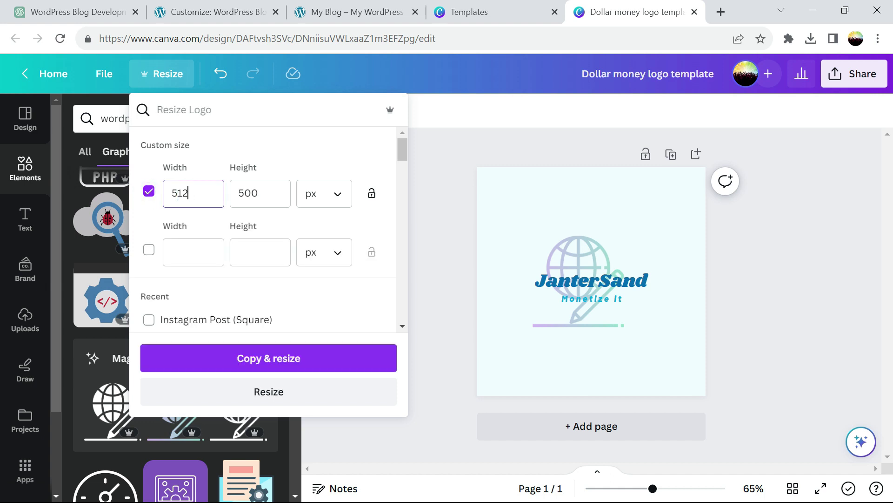
{"action": "left_click_drag", "start_coordinate": [252, 193], "coordinate": [262, 193]}
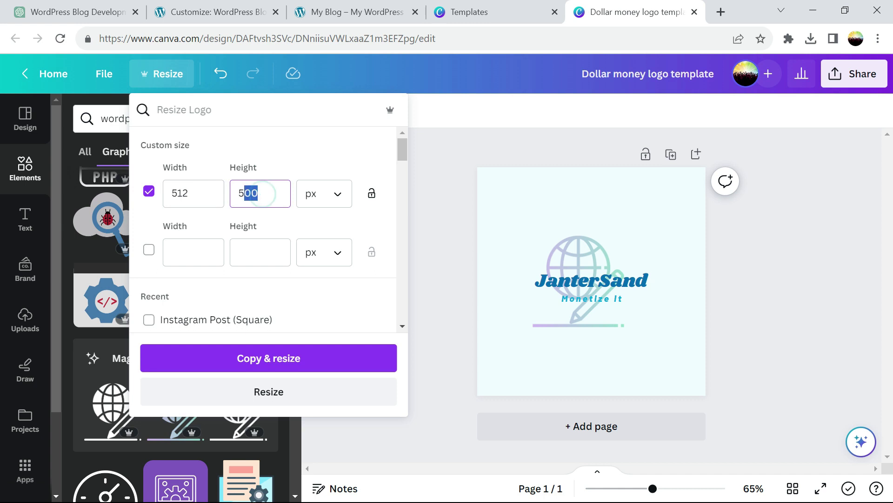
{"action": "left_click", "coordinate": [280, 363]}
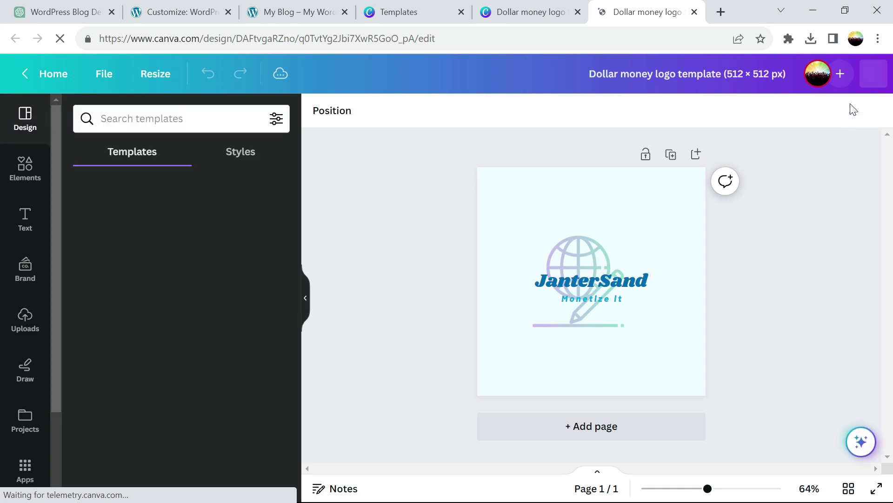
Open the sharing and download options for the 512 × 512 px logo copy.
{"action": "left_click", "coordinate": [862, 81]}
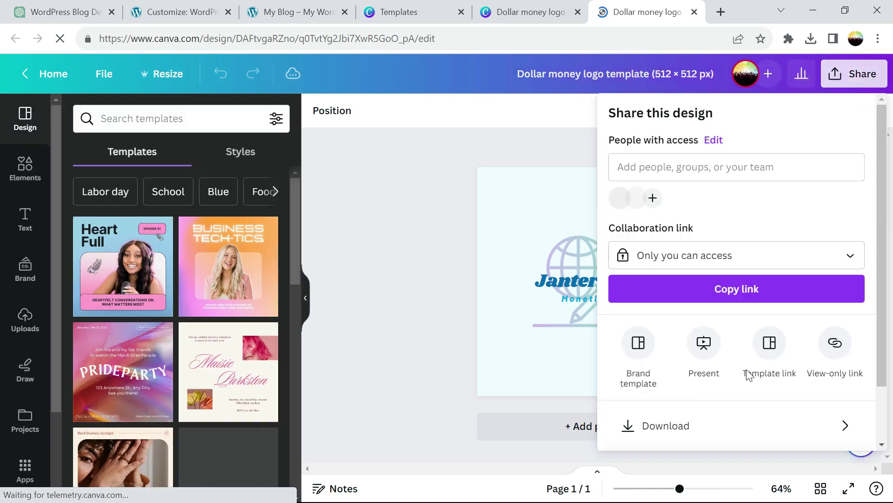
Download the 512 × 512 px logo design as a PNG with a transparent background.
{"action": "left_click", "coordinate": [719, 425]}
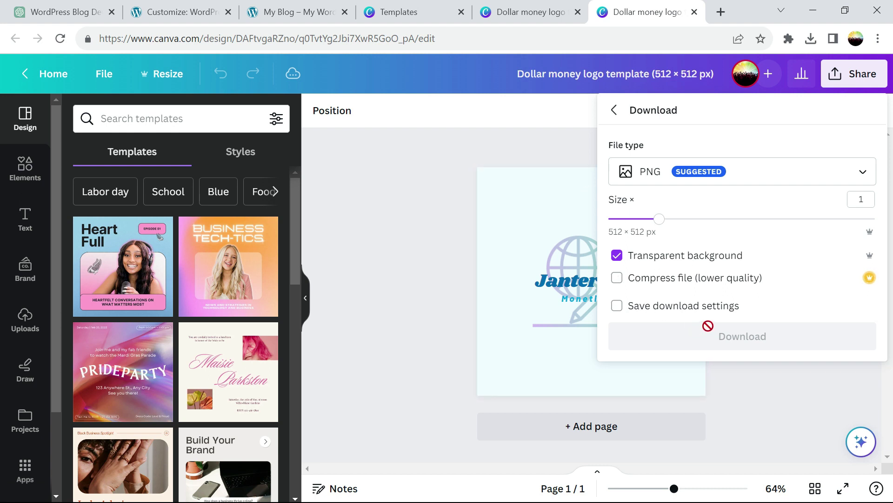
{"action": "left_click", "coordinate": [616, 256]}
{"action": "left_click", "coordinate": [617, 256]}
{"action": "left_click", "coordinate": [675, 336]}
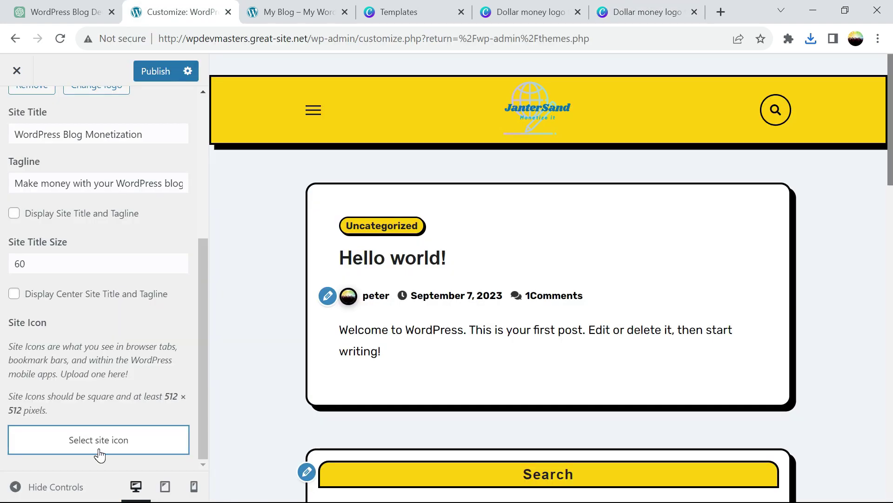
In the WordPress customizer, upload "Dollar money logo template (512 × 512 px)" as the site icon and publish the change.
{"action": "left_click", "coordinate": [98, 448]}
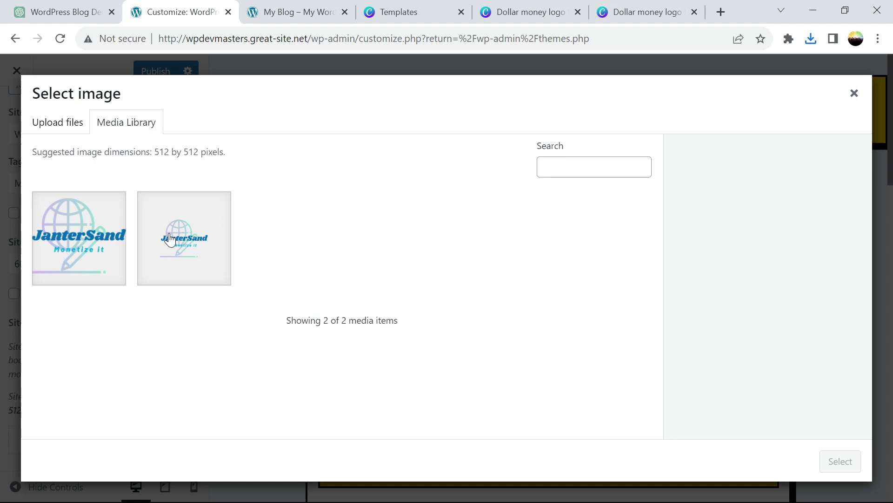
{"action": "left_click", "coordinate": [57, 122]}
{"action": "left_click", "coordinate": [443, 305]}
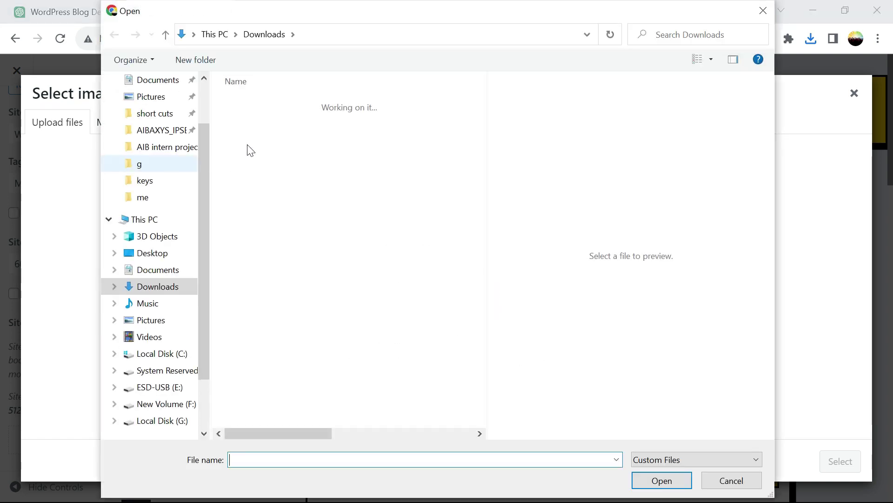
{"action": "left_click", "coordinate": [284, 122]}
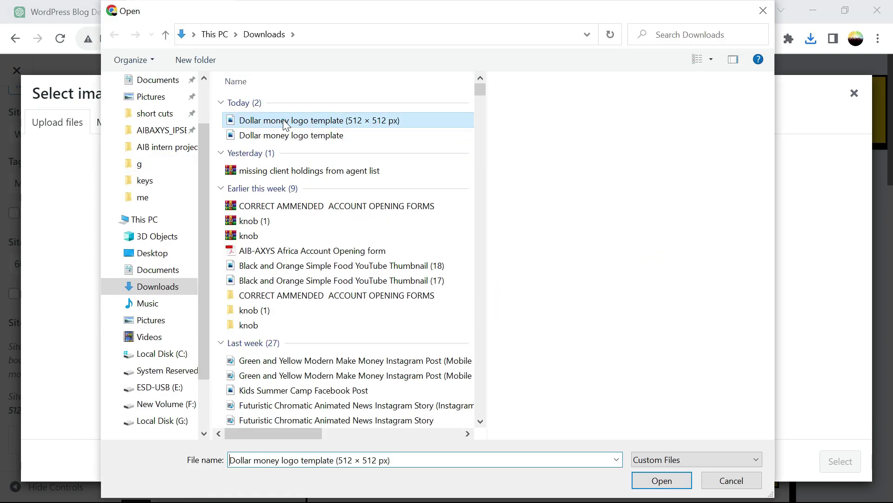
{"action": "double_click", "coordinate": [284, 122]}
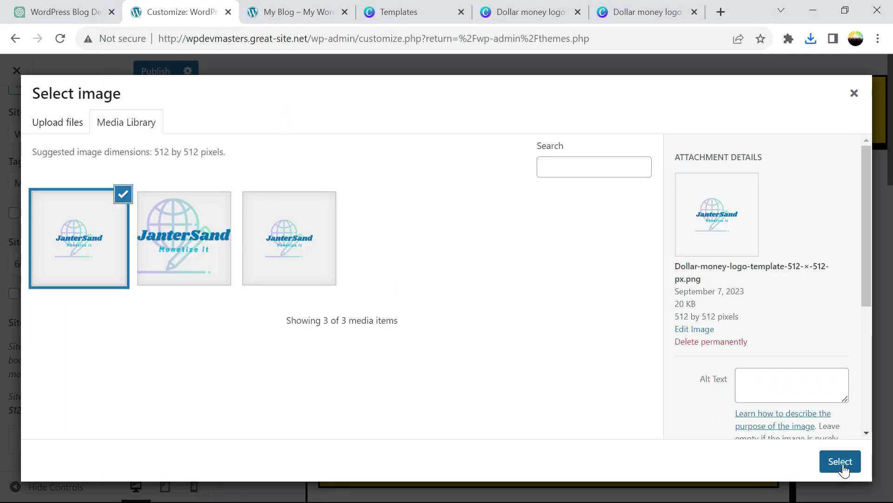
{"action": "left_click", "coordinate": [843, 463]}
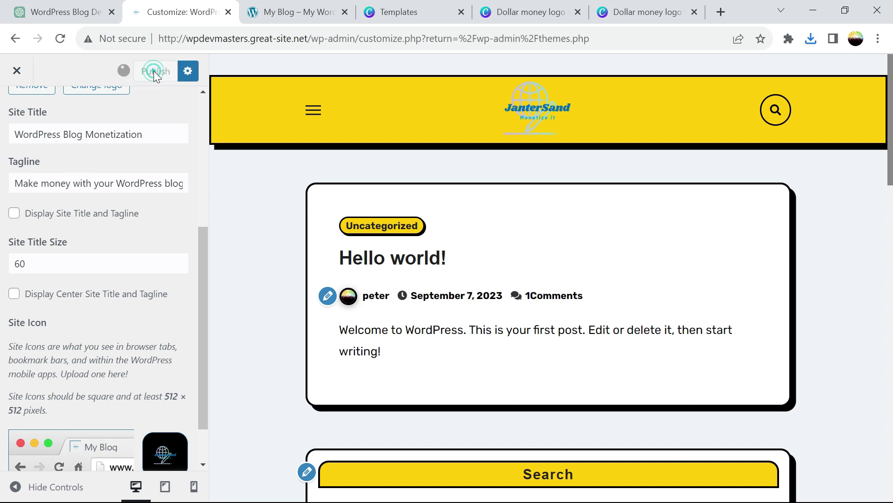
Reload the live blog to check the published logo, site title and site icon.
{"action": "left_click", "coordinate": [275, 18]}
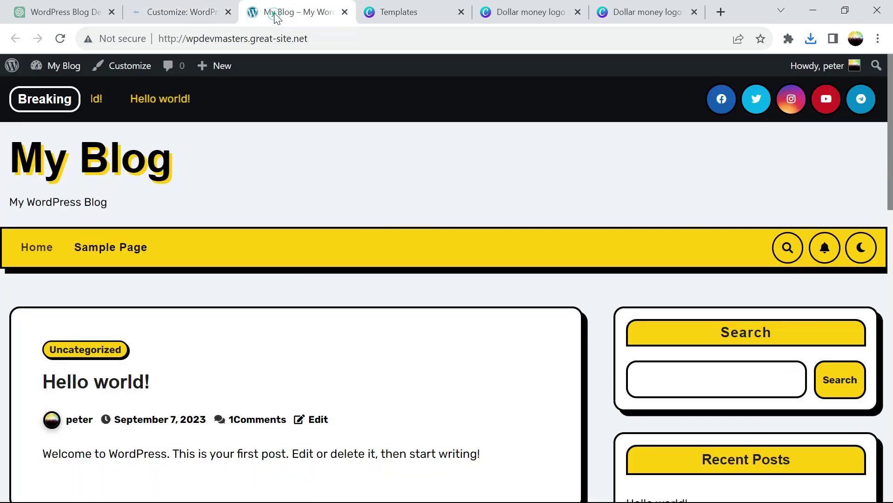
{"action": "left_click", "coordinate": [61, 38]}
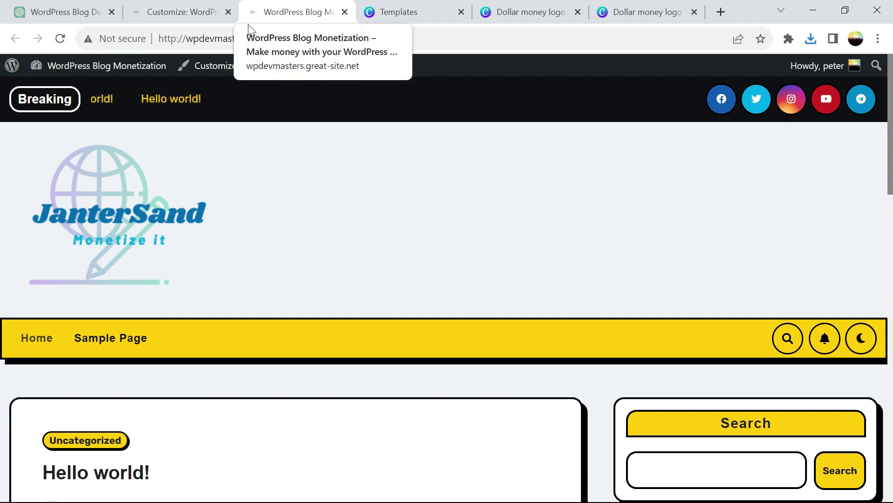
{"action": "key", "text": "ctrl+shift+Tab"}
{"action": "left_click", "coordinate": [309, 13]}
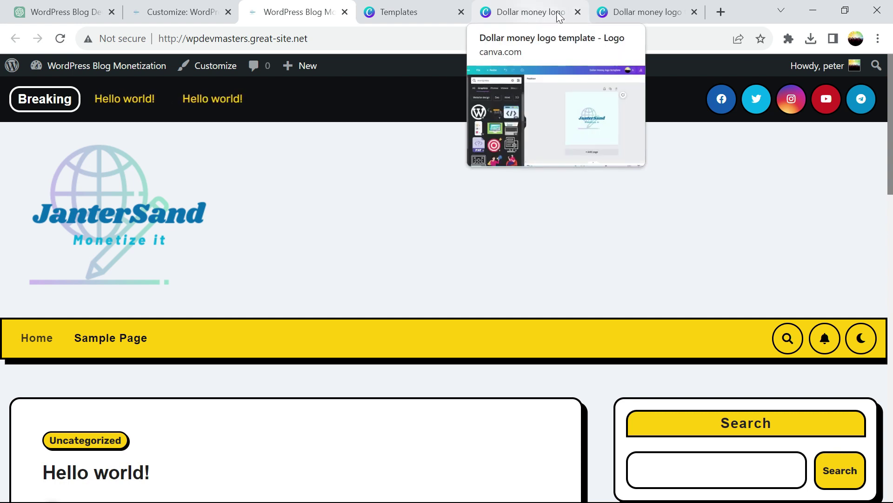
In Canva, close the 512 × 512 px copy of the design and resize the original logo template to 200 × 200 px.
{"action": "left_click", "coordinate": [637, 13]}
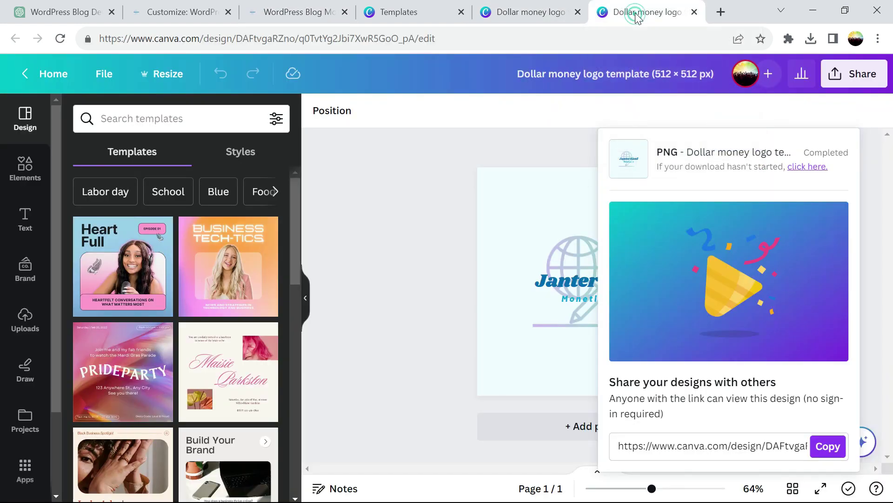
{"action": "left_click", "coordinate": [695, 13]}
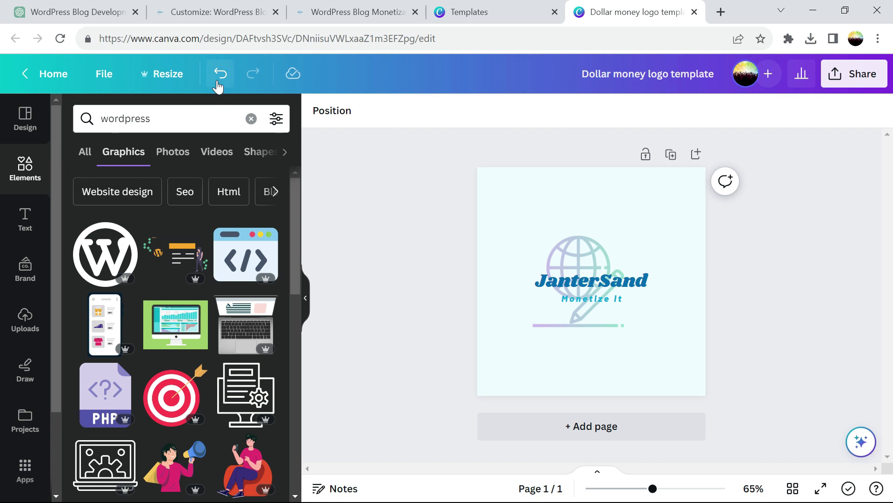
{"action": "left_click", "coordinate": [166, 78]}
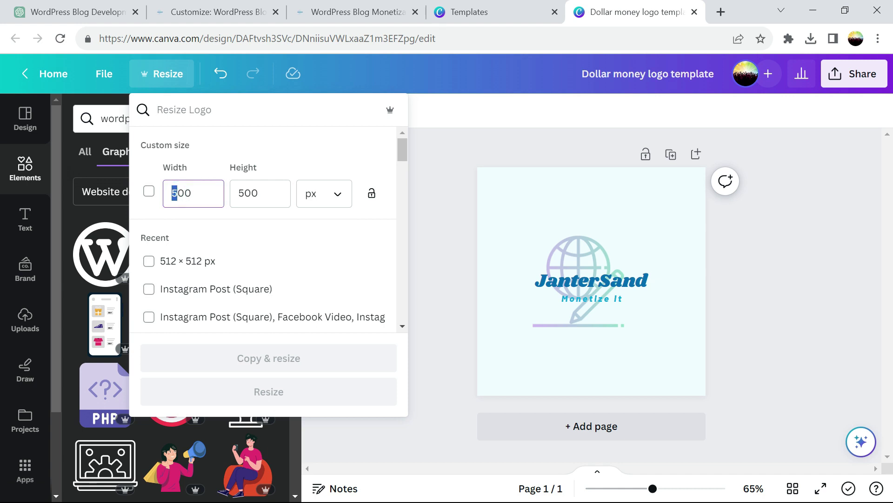
{"action": "type", "text": "1"}
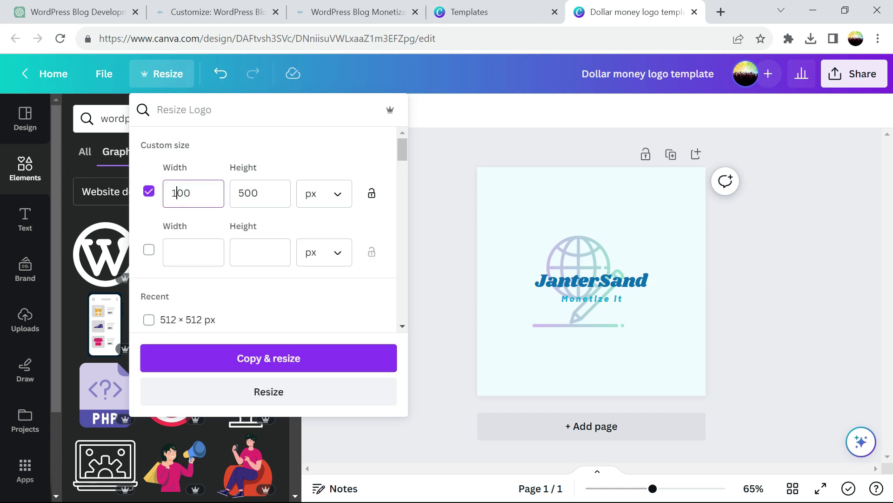
{"action": "key", "text": "BackSpace"}
{"action": "key", "text": "BackSpace"}
{"action": "key", "text": "BackSpace"}
{"action": "type", "text": "200"}
{"action": "key", "text": "Tab"}
{"action": "type", "text": "200"}
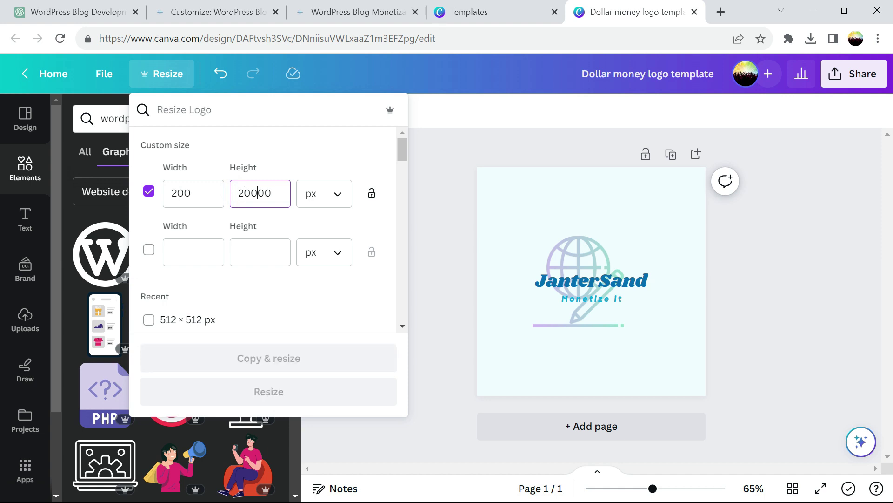
{"action": "key", "text": "Delete"}
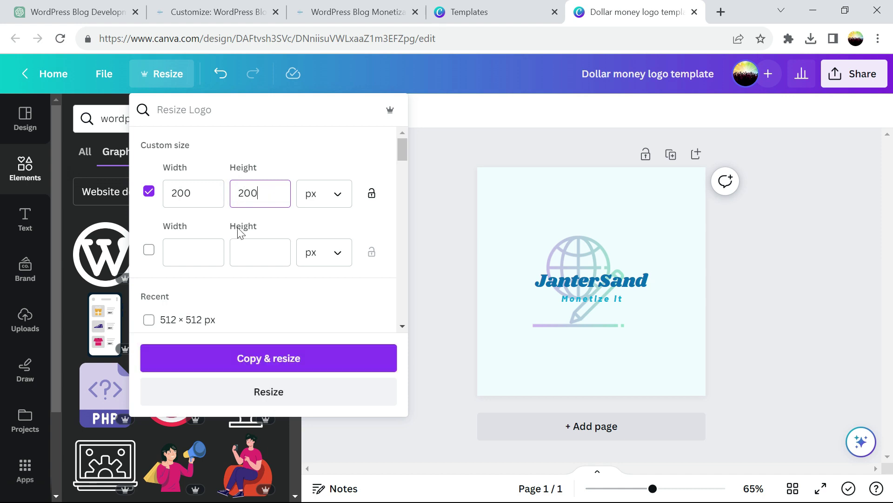
{"action": "left_click", "coordinate": [269, 392]}
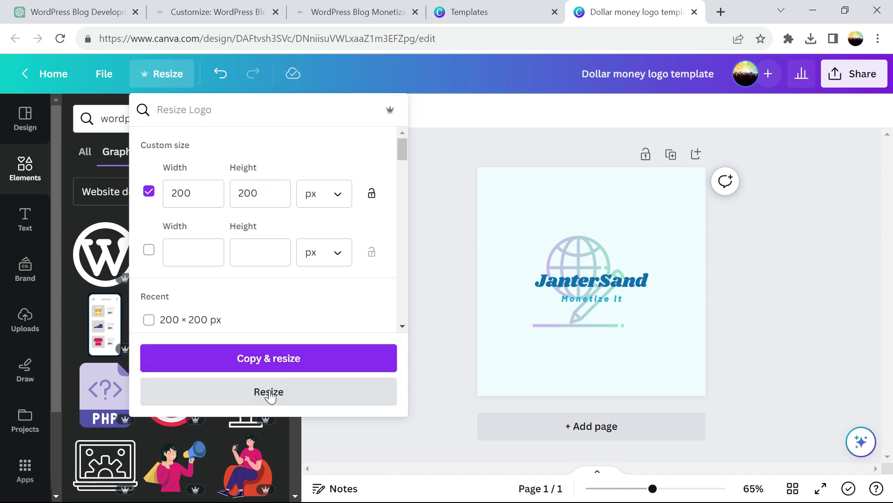
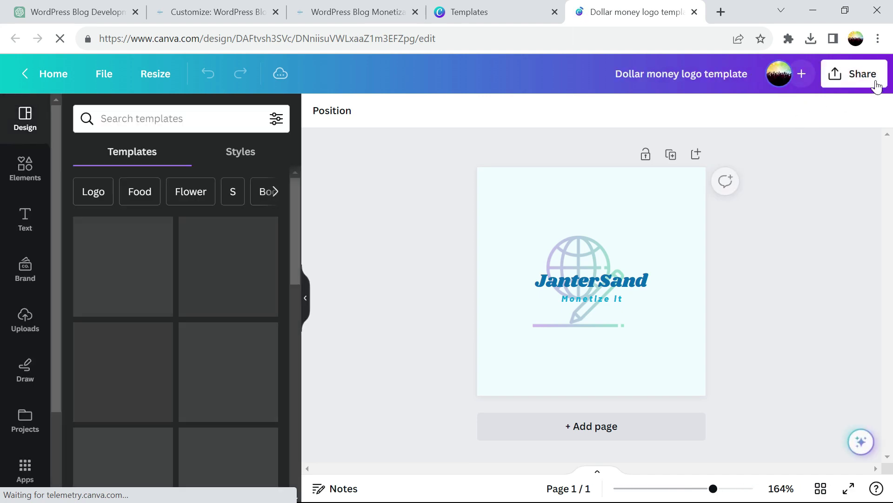
Download the resized 200 × 200 px logo as a PNG with a transparent background.
{"action": "left_click", "coordinate": [876, 86]}
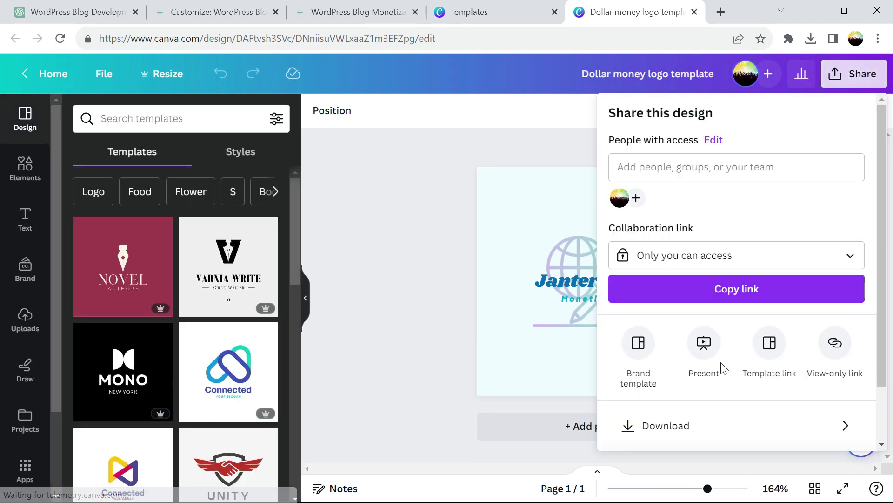
{"action": "left_click", "coordinate": [695, 435]}
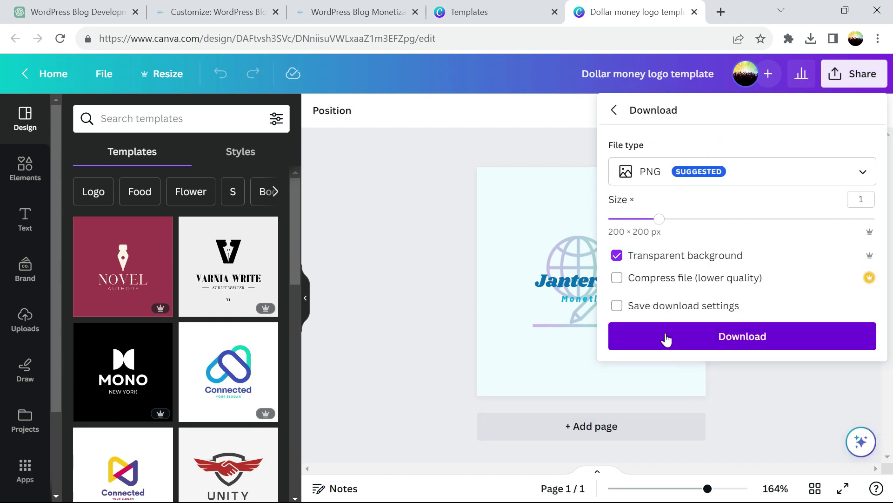
{"action": "left_click", "coordinate": [666, 340]}
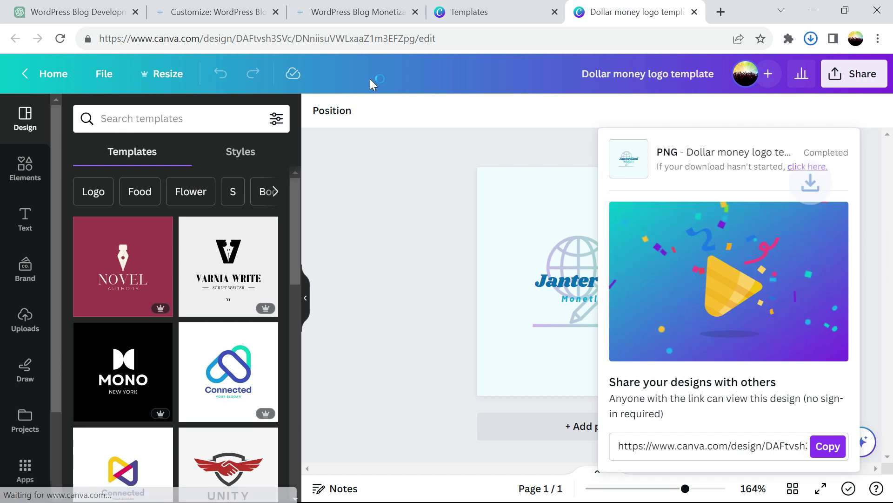
Upload "Dollar money logo template (1)" in the WordPress customizer and choose it as the replacement site logo.
{"action": "left_click", "coordinate": [196, 13]}
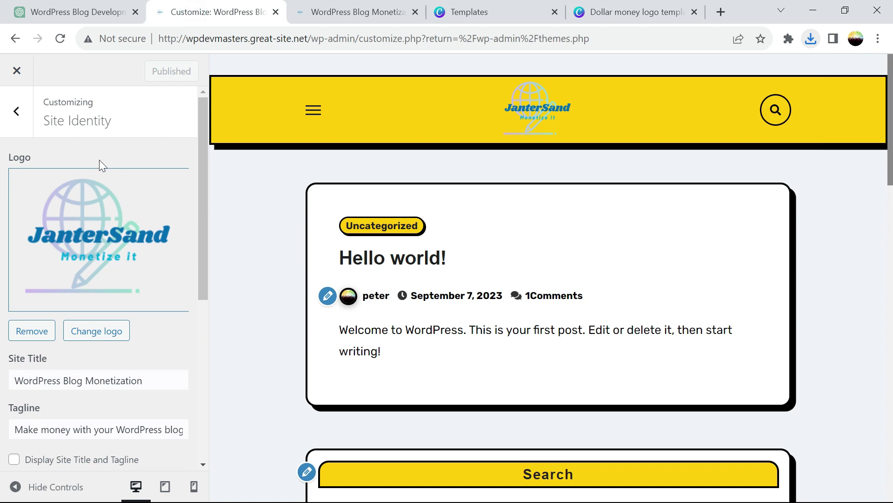
{"action": "left_click", "coordinate": [97, 331]}
{"action": "left_click", "coordinate": [45, 126]}
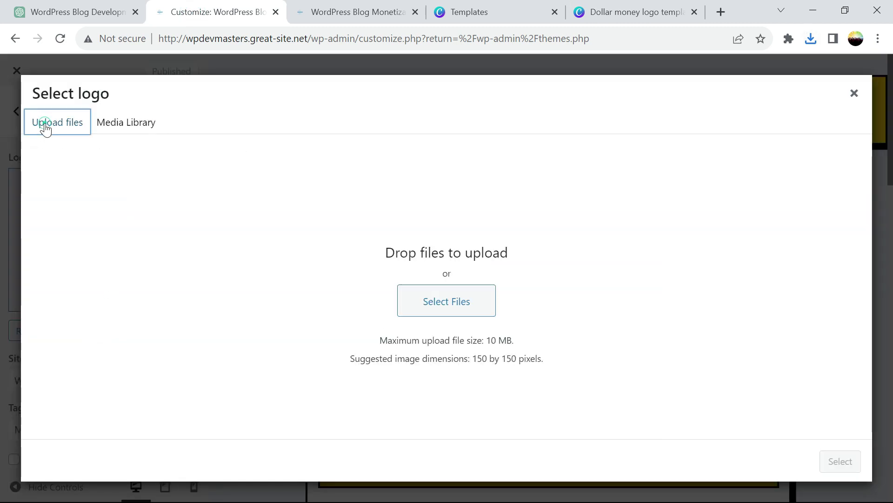
{"action": "left_click", "coordinate": [439, 303]}
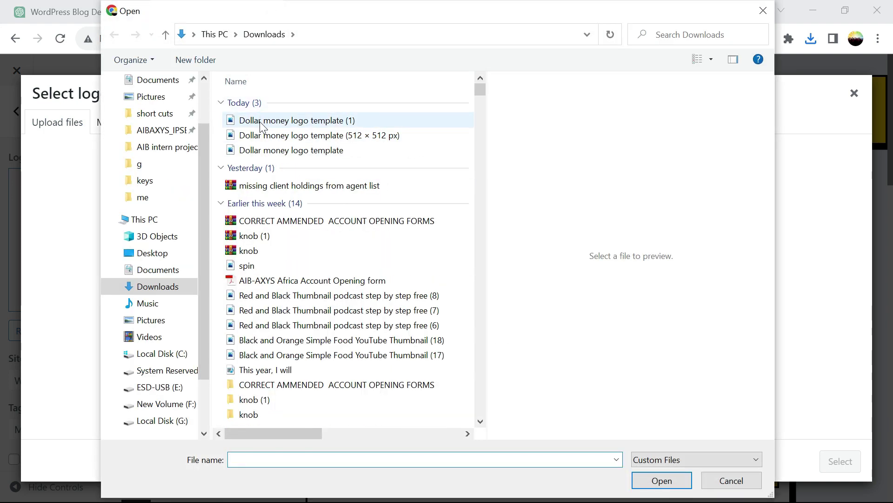
{"action": "double_click", "coordinate": [260, 123]}
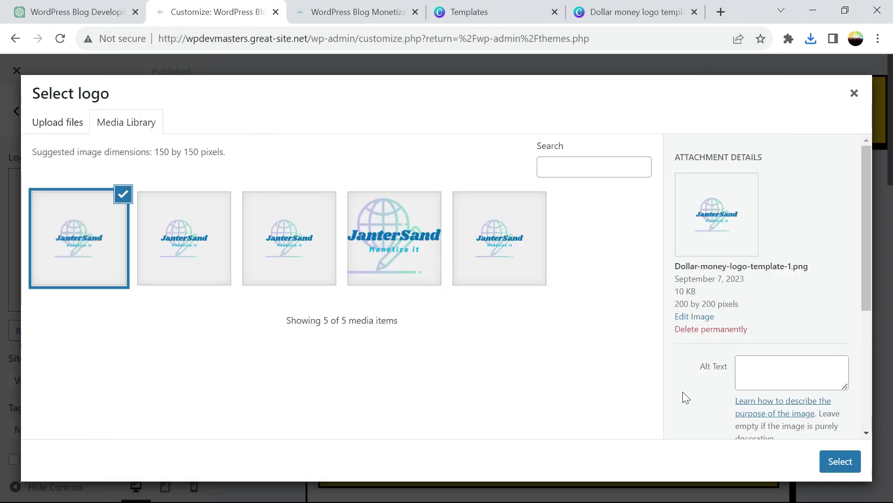
{"action": "left_click", "coordinate": [845, 470]}
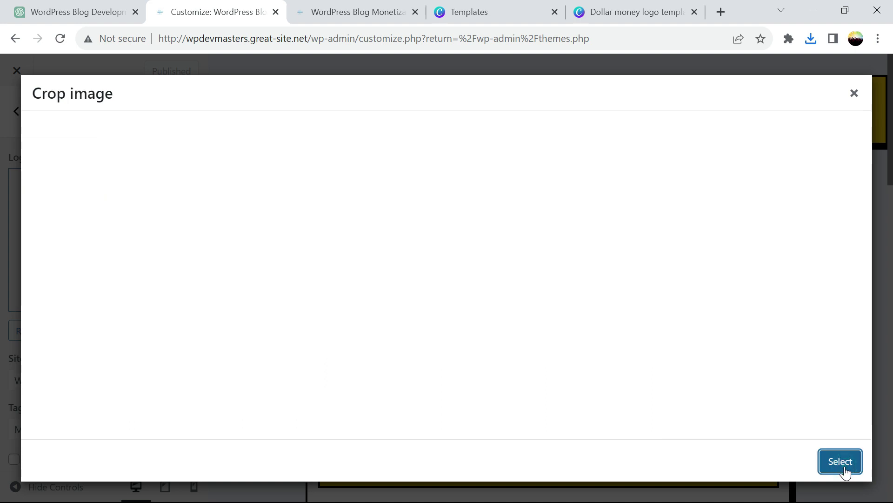
Crop the empty space above and below the logo artwork at full width and publish the new logo.
{"action": "left_click_drag", "start_coordinate": [446, 114], "coordinate": [445, 147]}
{"action": "left_click_drag", "start_coordinate": [446, 247], "coordinate": [445, 210]}
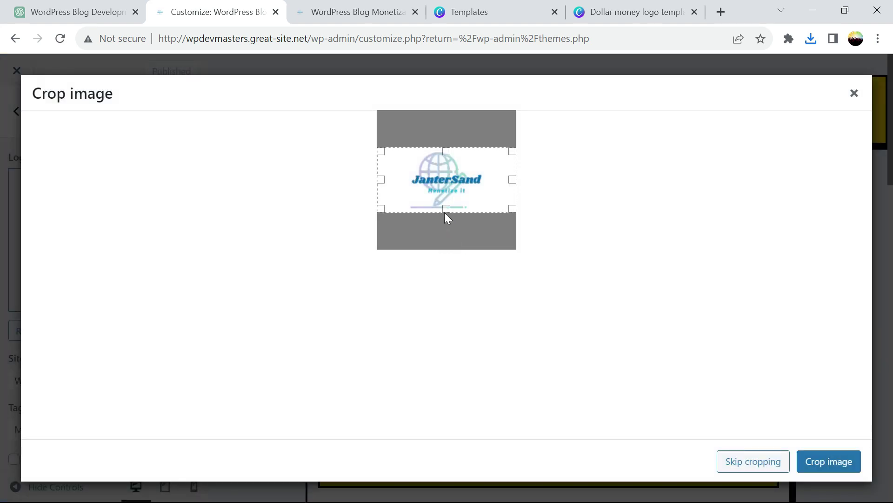
{"action": "left_click", "coordinate": [847, 459]}
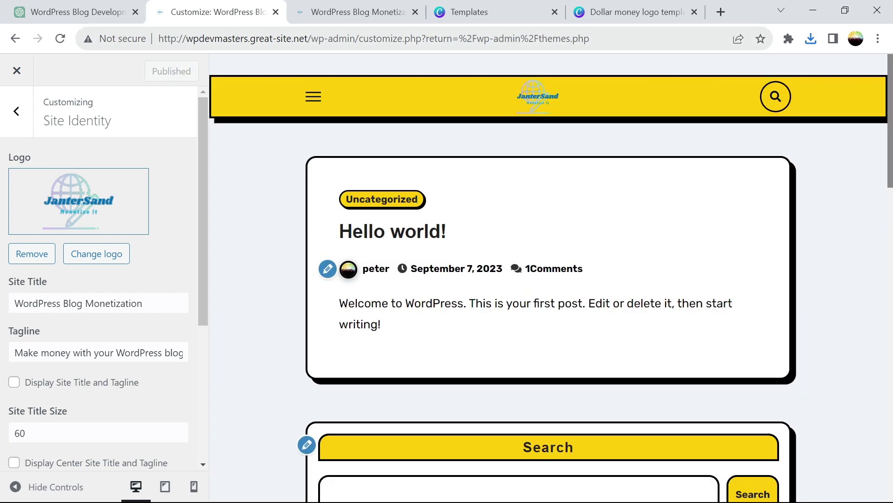
Reload the live blog to check the size of the cropped logo, and return to the customizer.
{"action": "left_click", "coordinate": [339, 13]}
{"action": "left_click", "coordinate": [60, 40]}
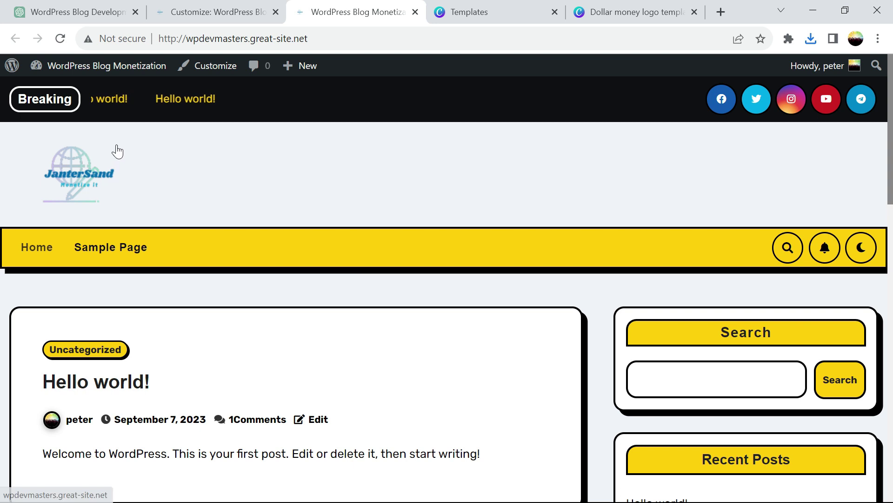
{"action": "left_click", "coordinate": [169, 12]}
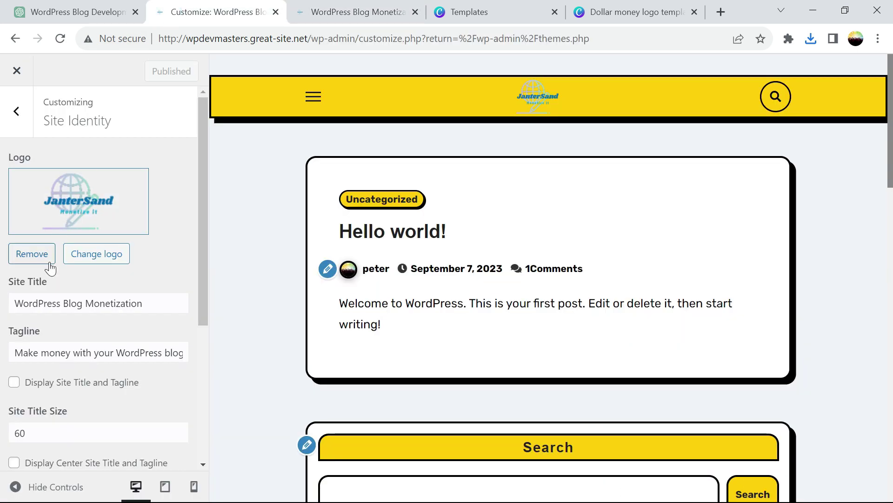
Remove the logo from the site identity settings, publish the change and reload the live blog.
{"action": "left_click", "coordinate": [34, 259]}
{"action": "left_click", "coordinate": [155, 72]}
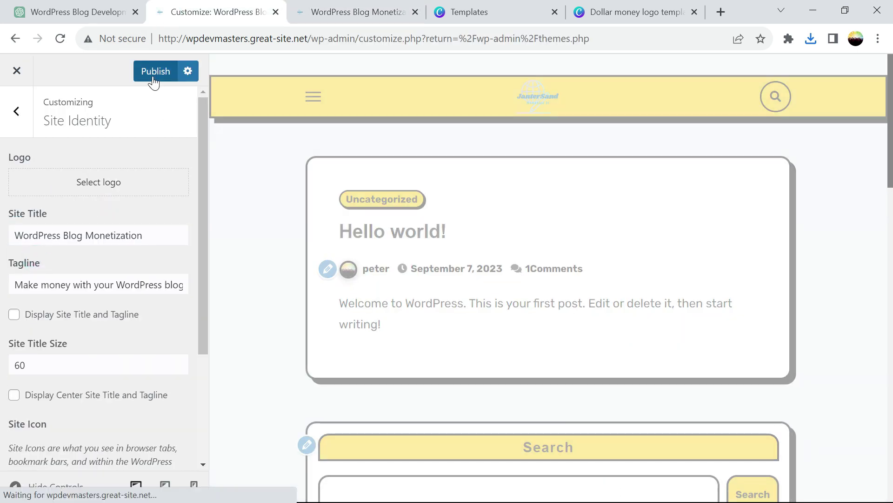
{"action": "left_click", "coordinate": [350, 19]}
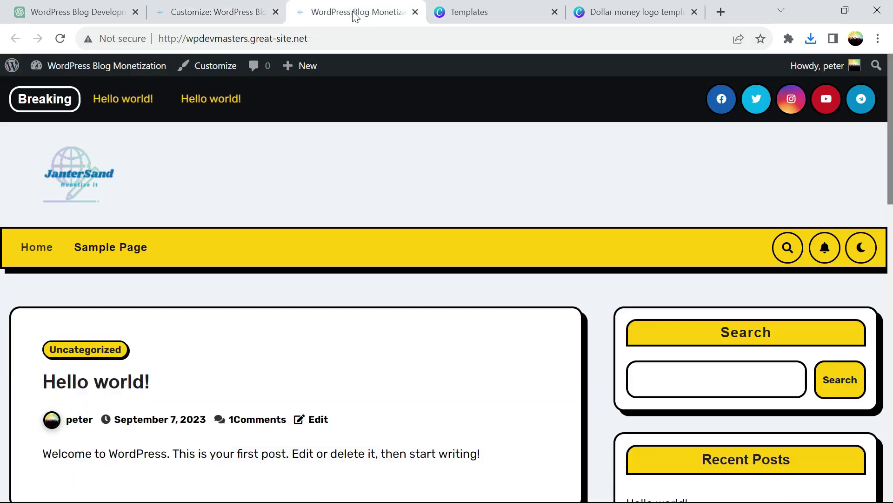
{"action": "left_click", "coordinate": [61, 38]}
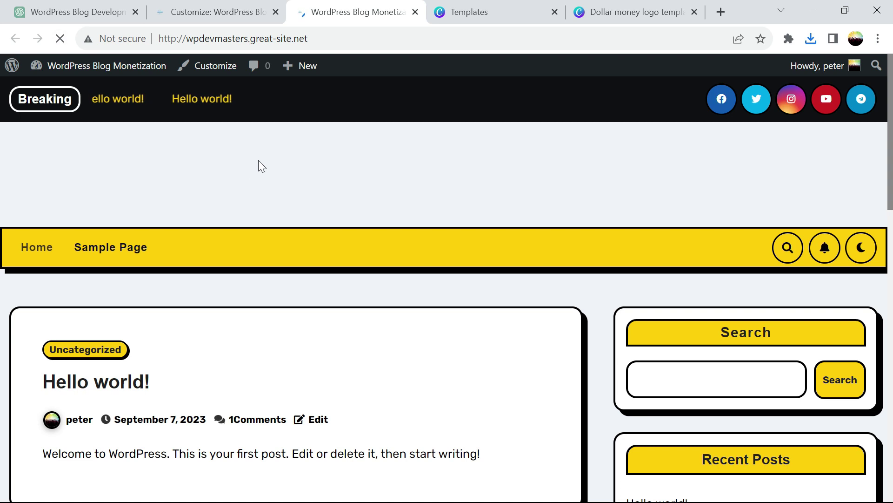
Upload "Dollar money logo template (1)" from Downloads in the customizer's site identity settings and select it as the logo.
{"action": "left_click", "coordinate": [185, 9]}
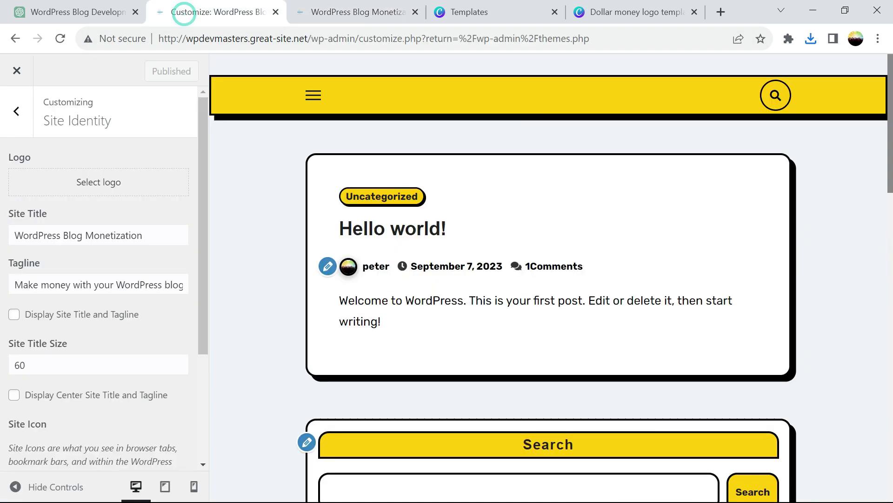
{"action": "left_click", "coordinate": [103, 191]}
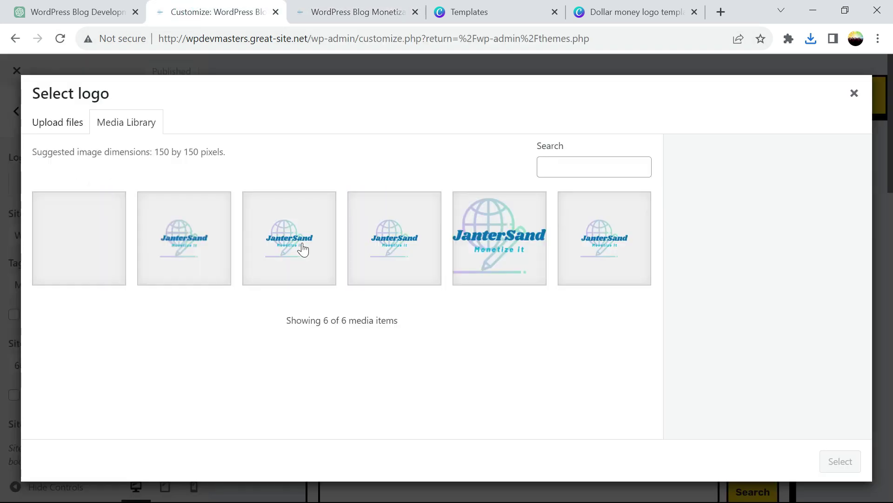
{"action": "left_click", "coordinate": [65, 133]}
{"action": "left_click", "coordinate": [407, 295]}
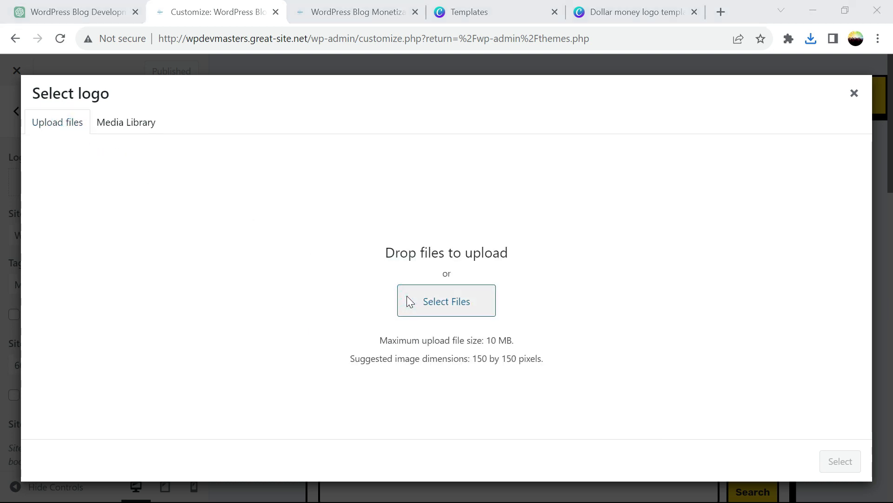
{"action": "left_click", "coordinate": [263, 121]}
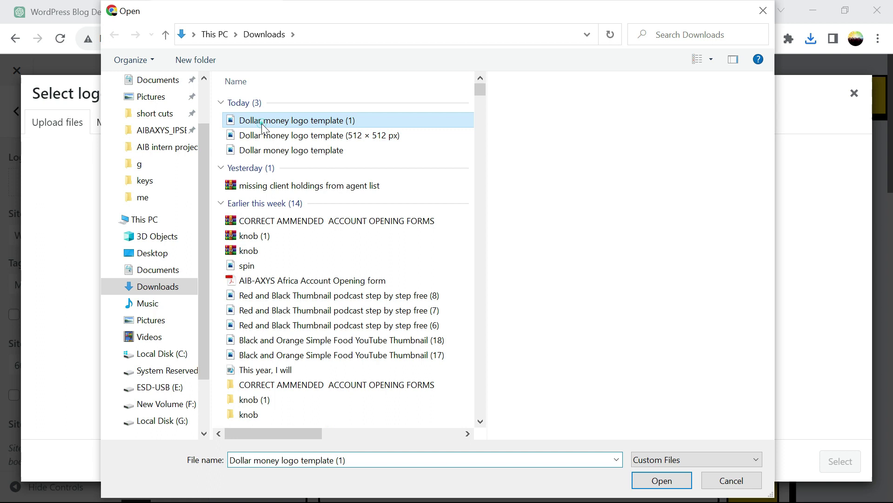
{"action": "double_click", "coordinate": [262, 124]}
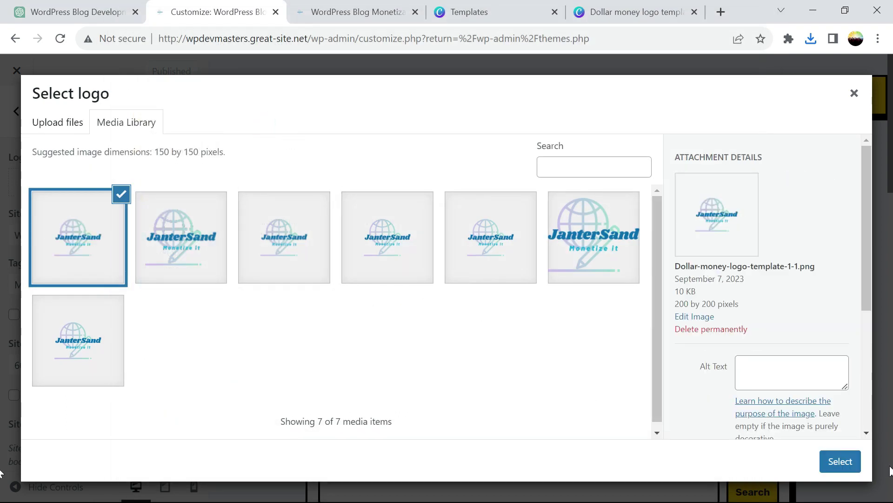
{"action": "left_click", "coordinate": [832, 460]}
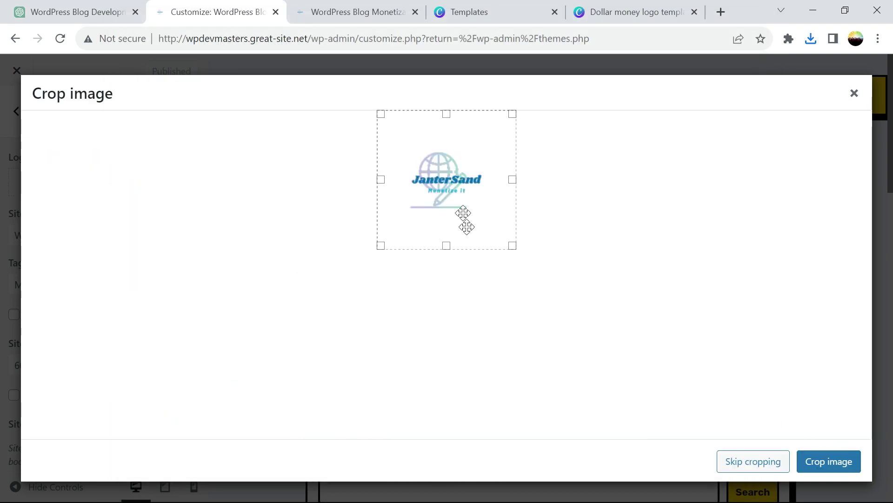
Crop the uploaded logo closely above and below the artwork, keeping its full width, and publish it.
{"action": "left_click_drag", "start_coordinate": [446, 113], "coordinate": [447, 147]}
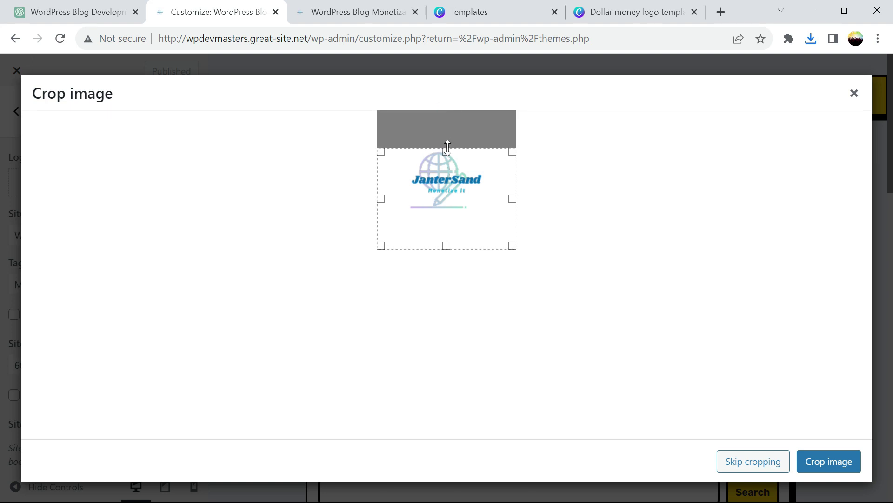
{"action": "left_click_drag", "start_coordinate": [446, 245], "coordinate": [444, 214]}
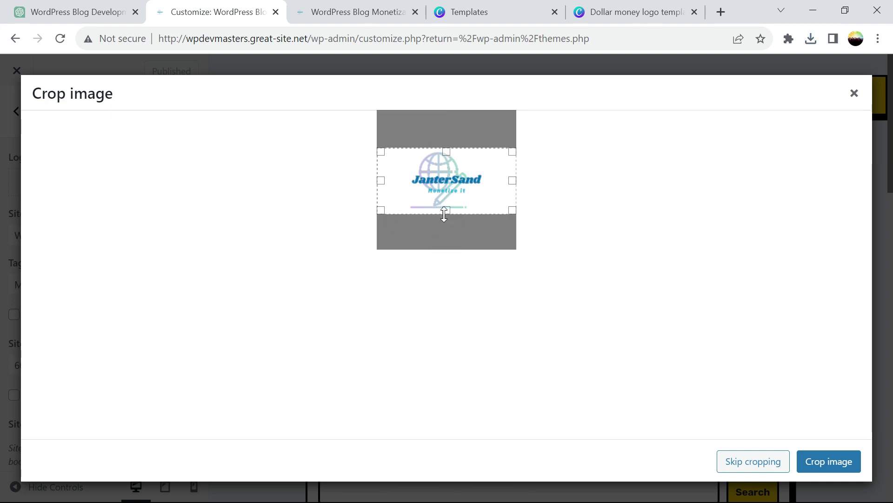
{"action": "left_click", "coordinate": [782, 461]}
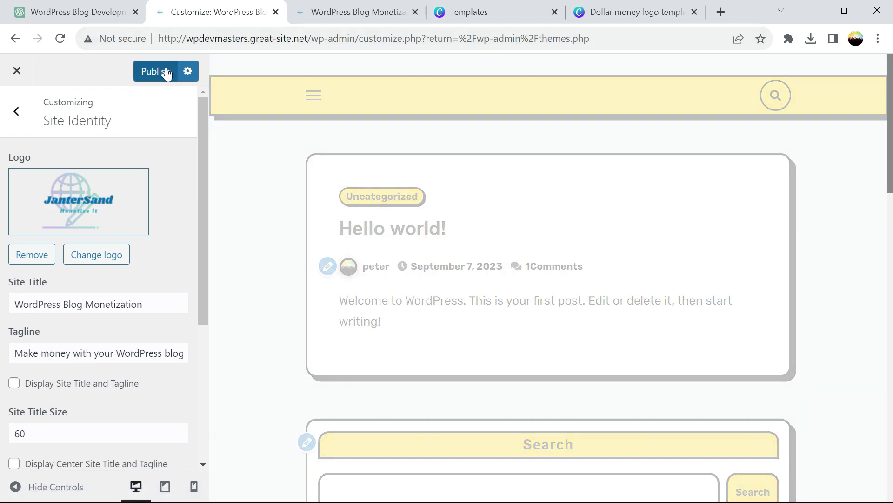
{"action": "left_click", "coordinate": [166, 70]}
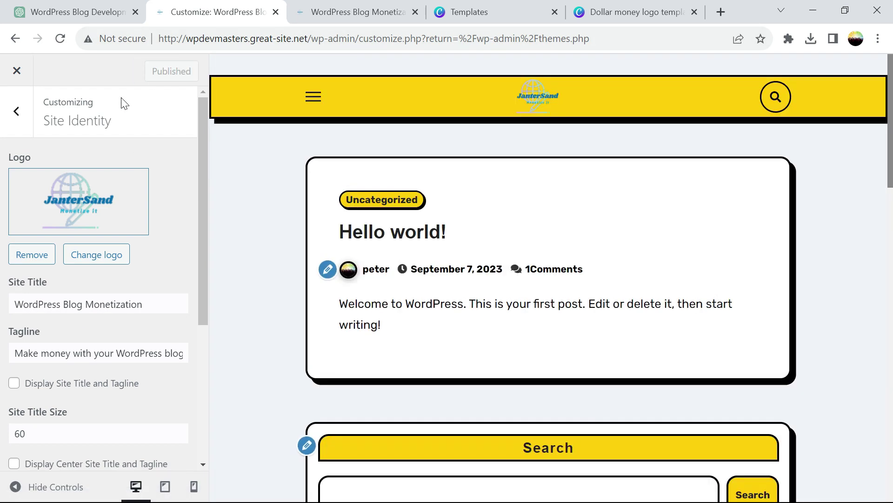
Hide the Breaking section in the header's top bar options, publish the change and reload the live blog.
{"action": "left_click_drag", "start_coordinate": [209, 178], "coordinate": [218, 338]}
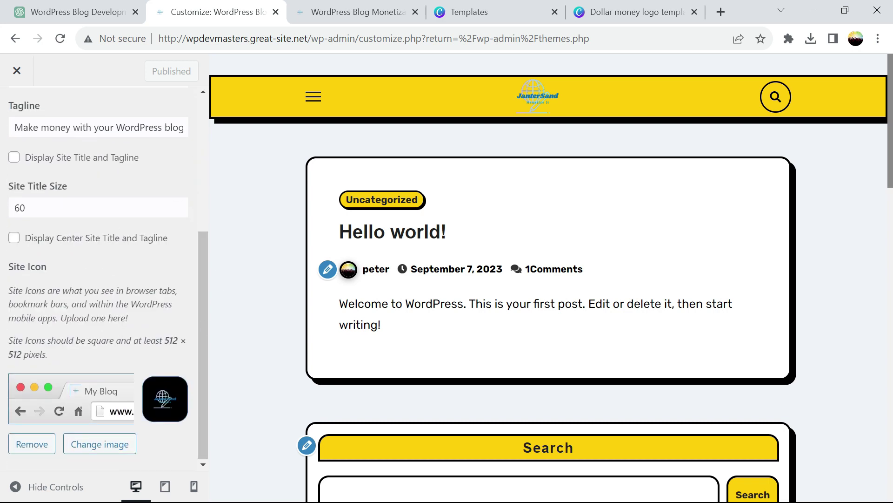
{"action": "left_click_drag", "start_coordinate": [197, 263], "coordinate": [188, 170]}
{"action": "left_click", "coordinate": [17, 114]}
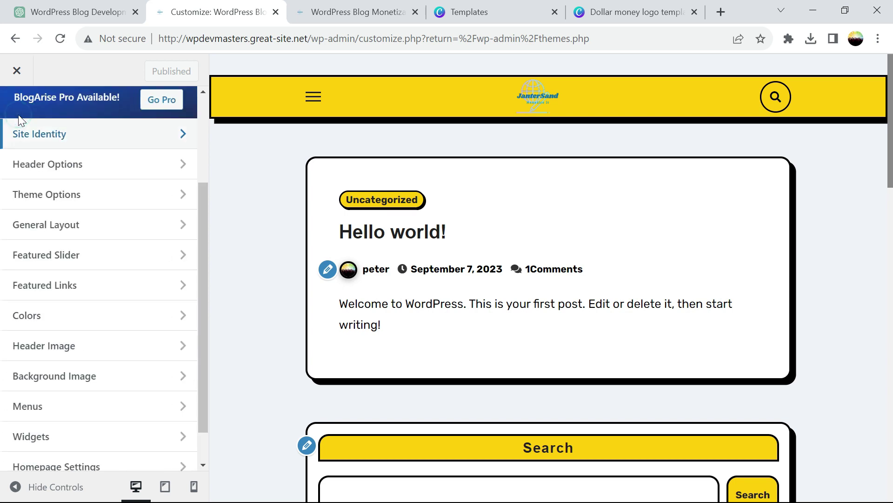
{"action": "left_click", "coordinate": [94, 169]}
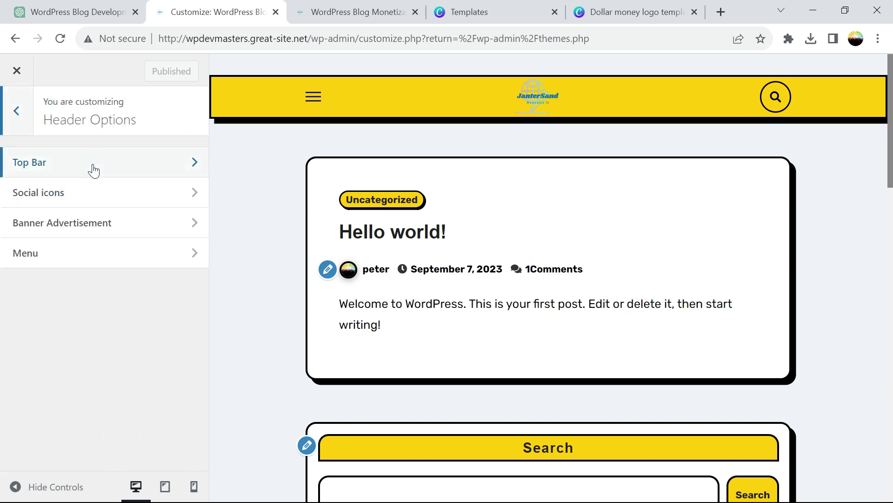
{"action": "left_click", "coordinate": [114, 168]}
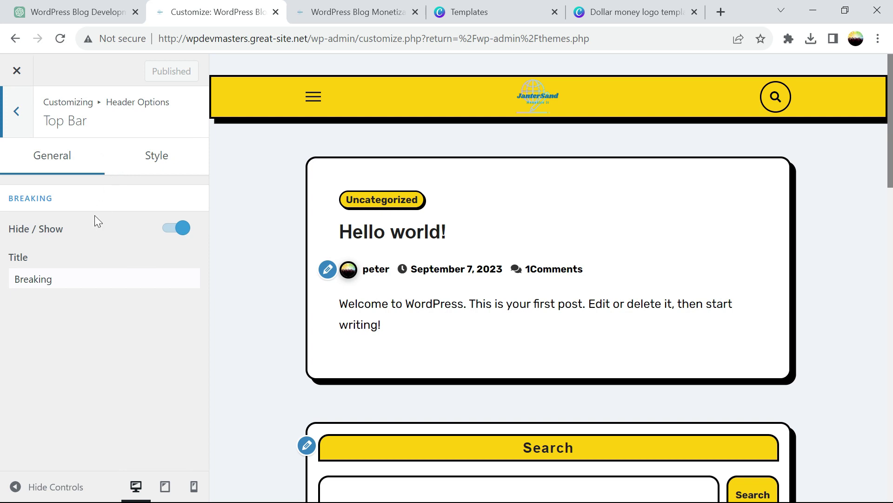
{"action": "left_click", "coordinate": [164, 229]}
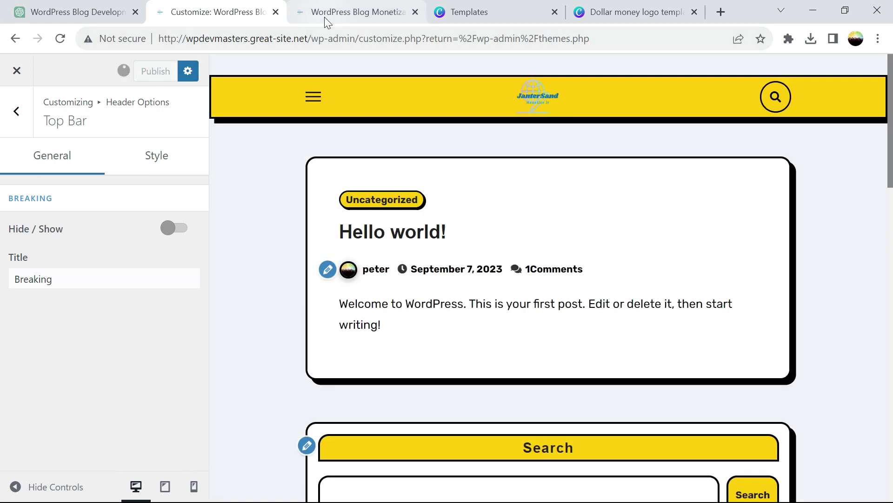
{"action": "left_click", "coordinate": [324, 17]}
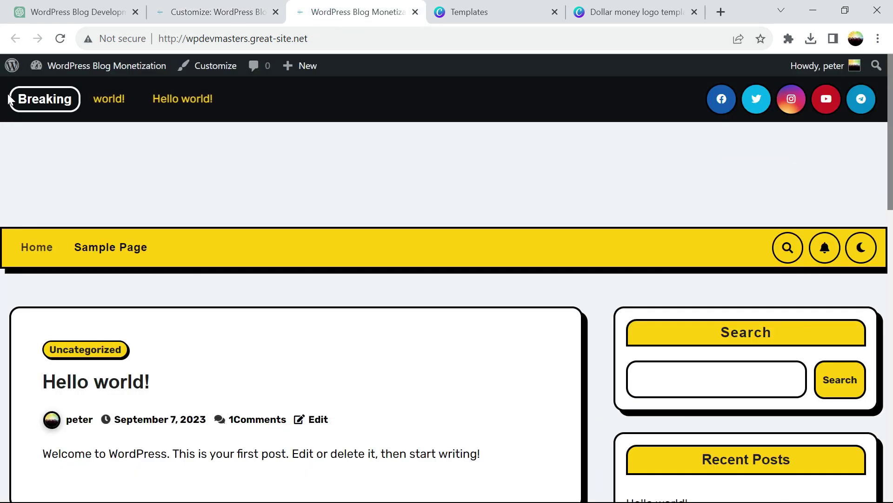
{"action": "left_click", "coordinate": [59, 40]}
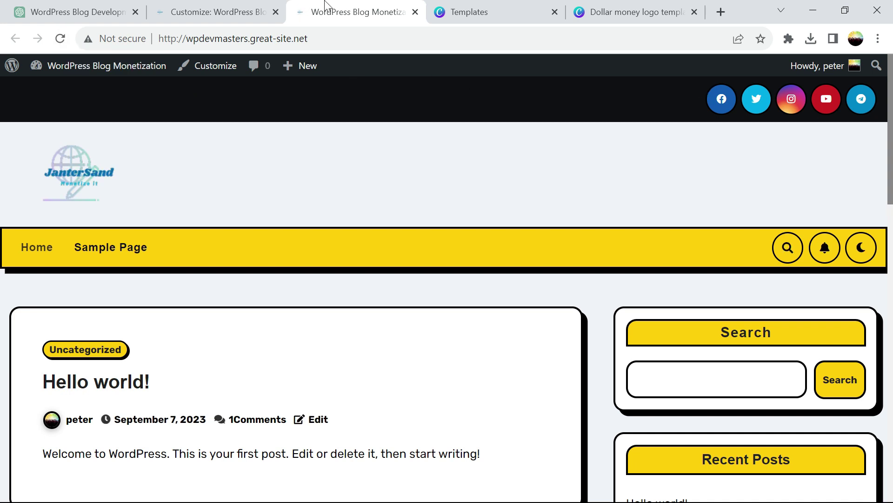
Hide the social icons in the header options, publish the change and check the live blog.
{"action": "left_click", "coordinate": [182, 13]}
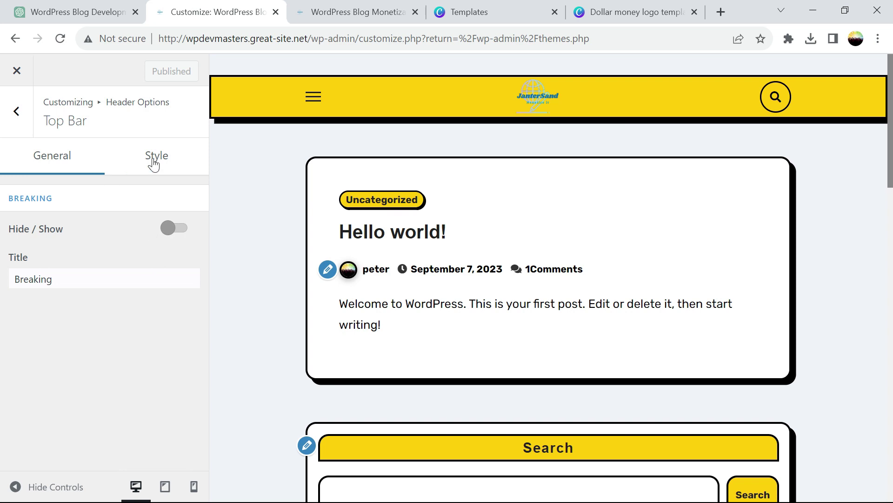
{"action": "left_click", "coordinate": [17, 112]}
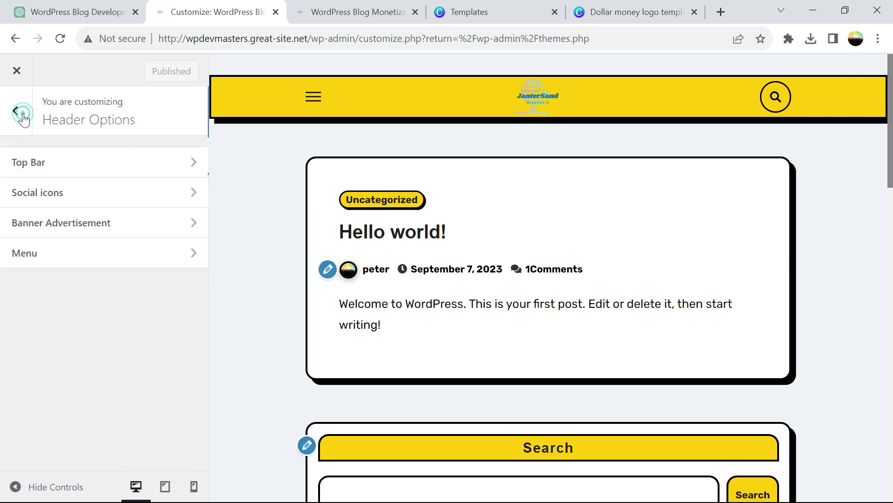
{"action": "left_click", "coordinate": [94, 198]}
{"action": "left_click", "coordinate": [158, 195]}
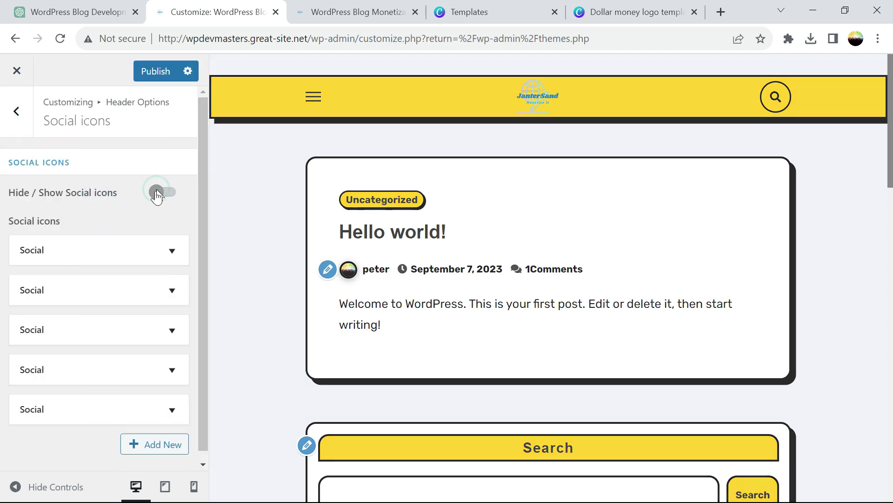
{"action": "left_click", "coordinate": [166, 72]}
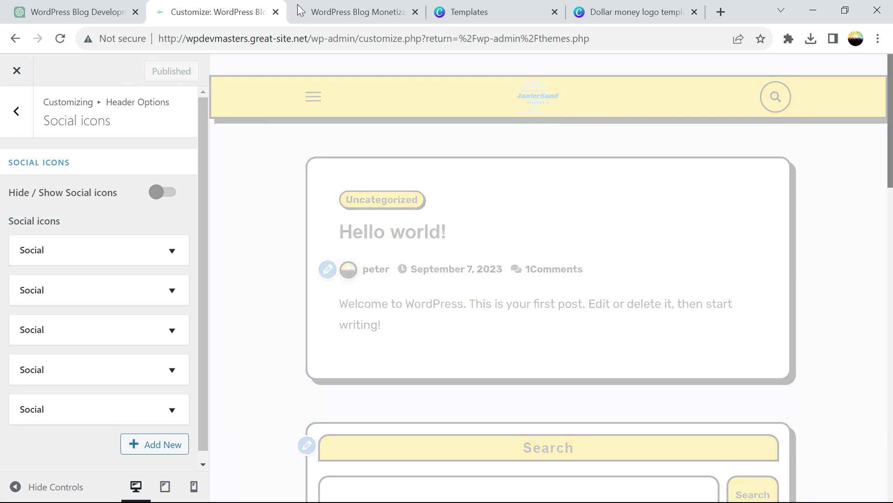
{"action": "left_click", "coordinate": [350, 12]}
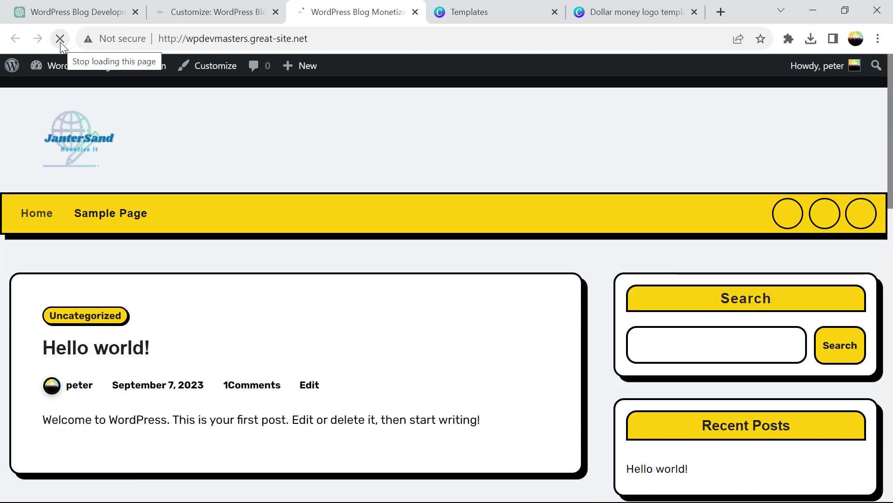
Turn off opening the banner advertisement link in a new tab, publish the change and reload the live blog.
{"action": "left_click", "coordinate": [209, 12]}
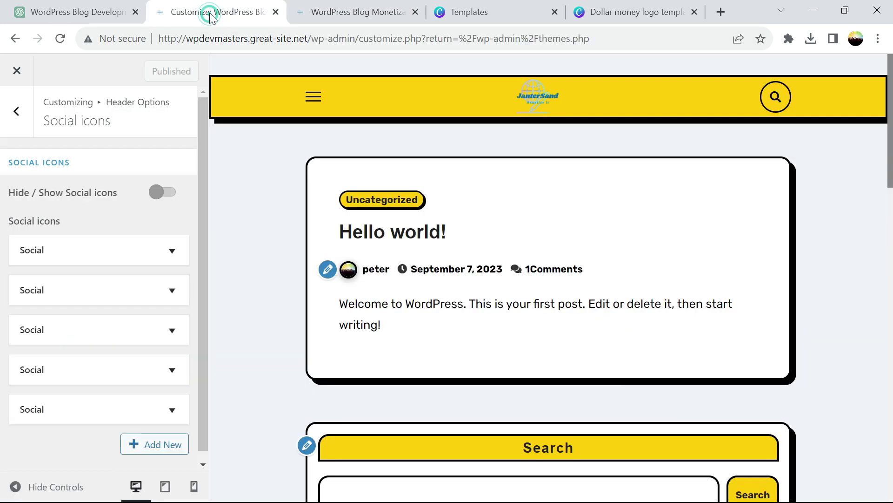
{"action": "left_click", "coordinate": [26, 130]}
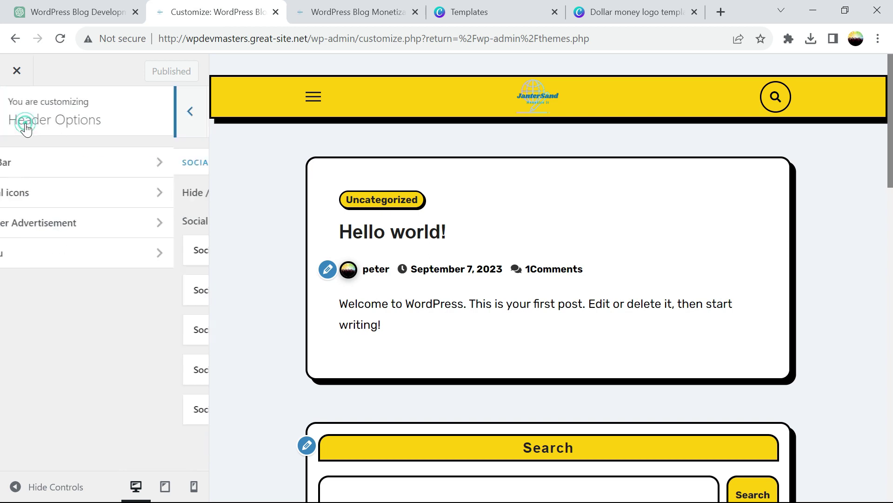
{"action": "left_click", "coordinate": [78, 222]}
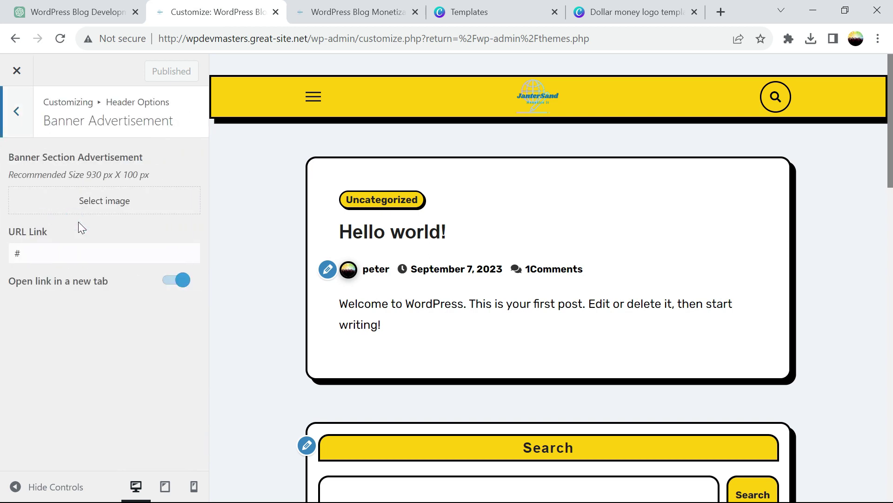
{"action": "left_click", "coordinate": [174, 280]}
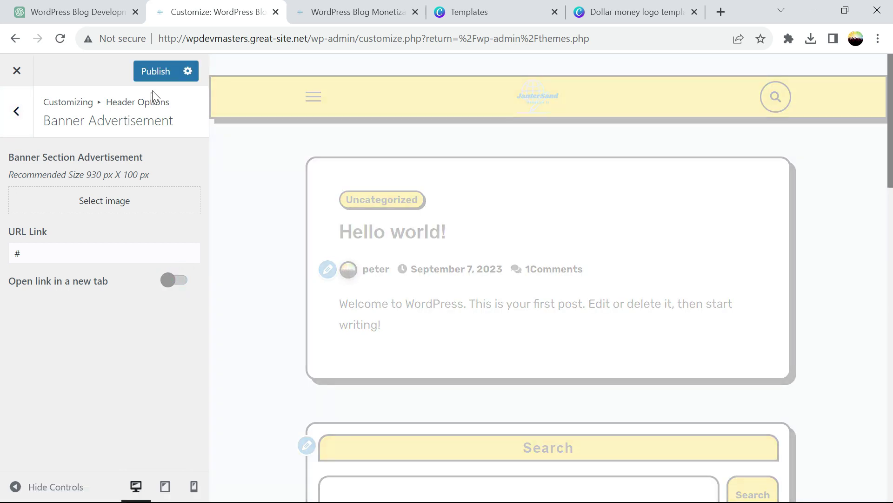
{"action": "left_click", "coordinate": [371, 14]}
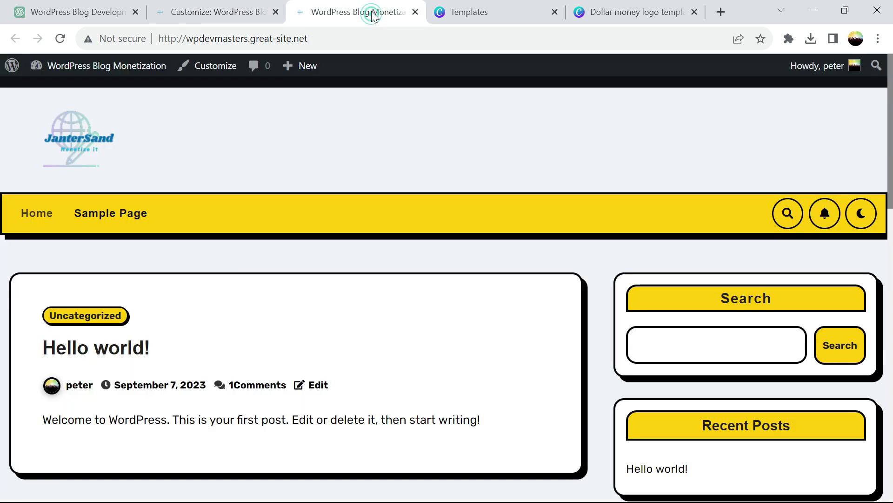
{"action": "left_click", "coordinate": [60, 39]}
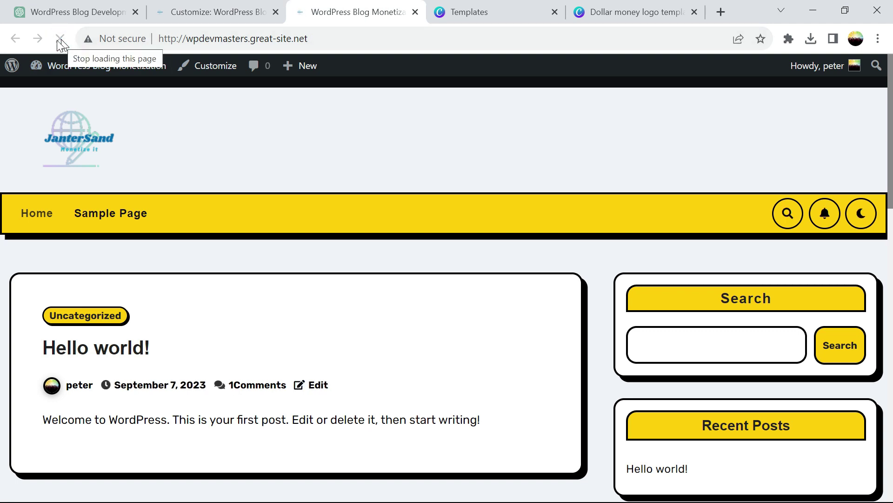
Hide the subscribe button in the header's menu options, publish the change and check the menu bar on the live blog.
{"action": "left_click", "coordinate": [191, 14]}
{"action": "left_click", "coordinate": [19, 112]}
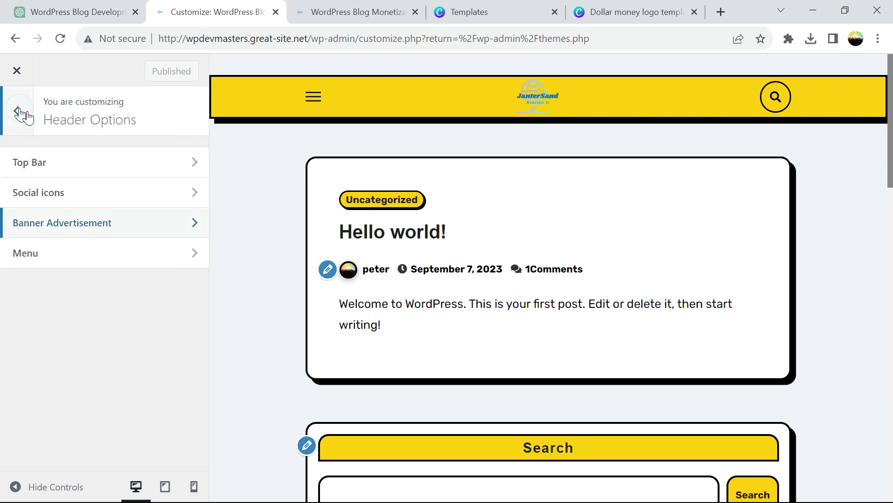
{"action": "left_click", "coordinate": [171, 256]}
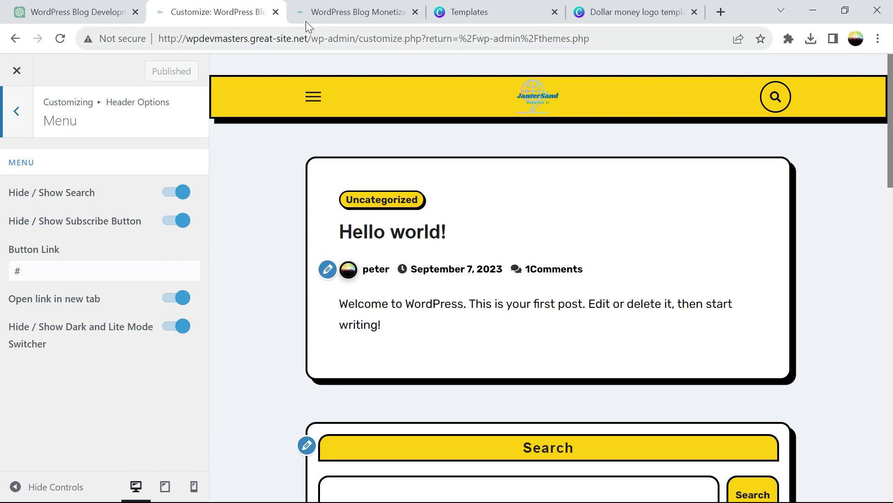
{"action": "left_click", "coordinate": [335, 12]}
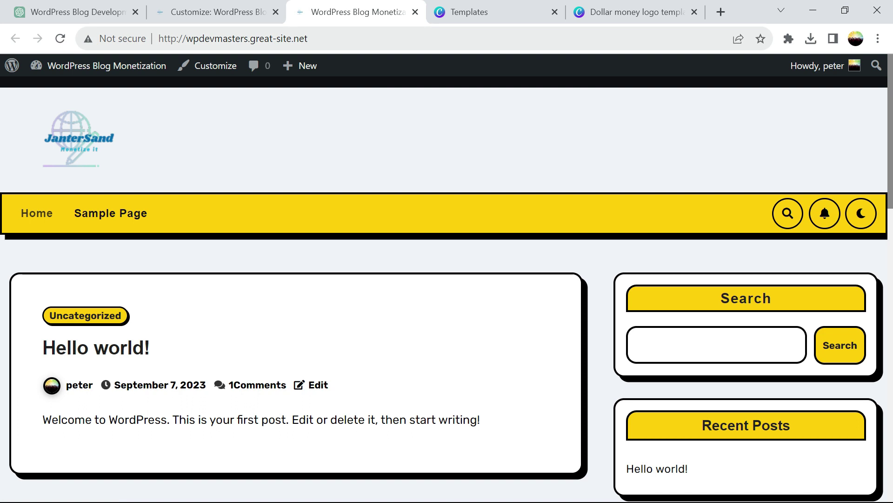
{"action": "left_click", "coordinate": [215, 13]}
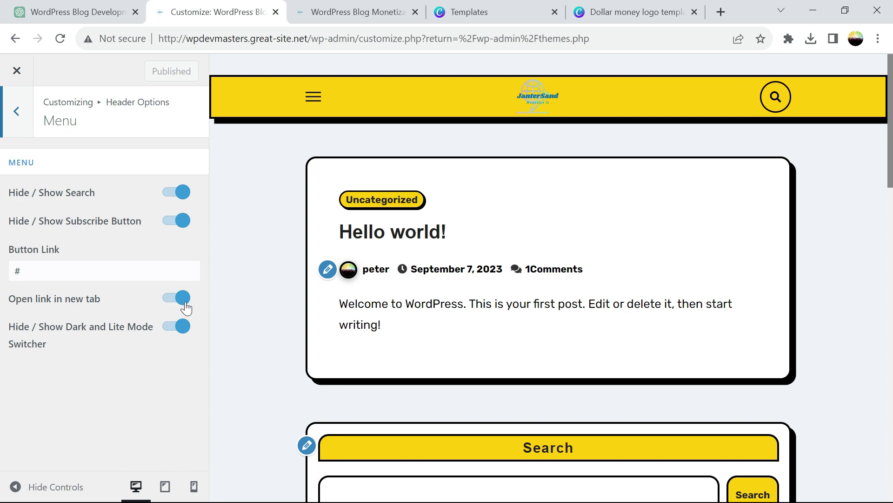
{"action": "left_click", "coordinate": [173, 221]}
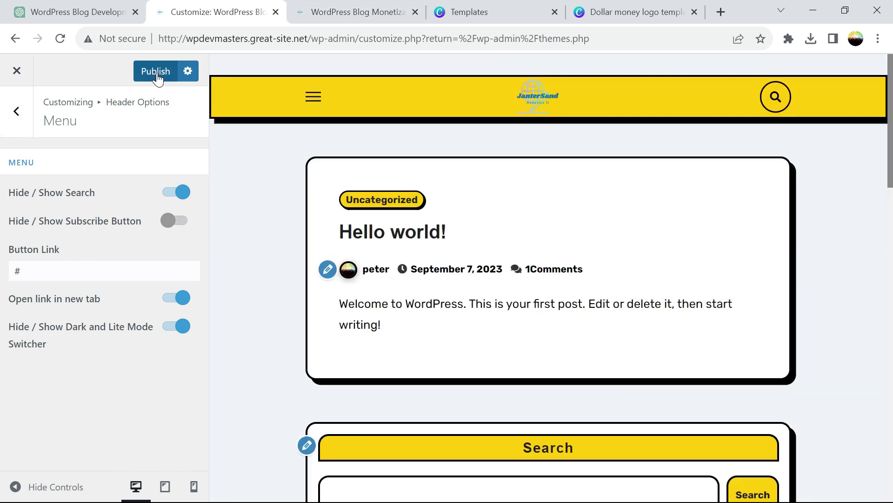
{"action": "left_click", "coordinate": [328, 13]}
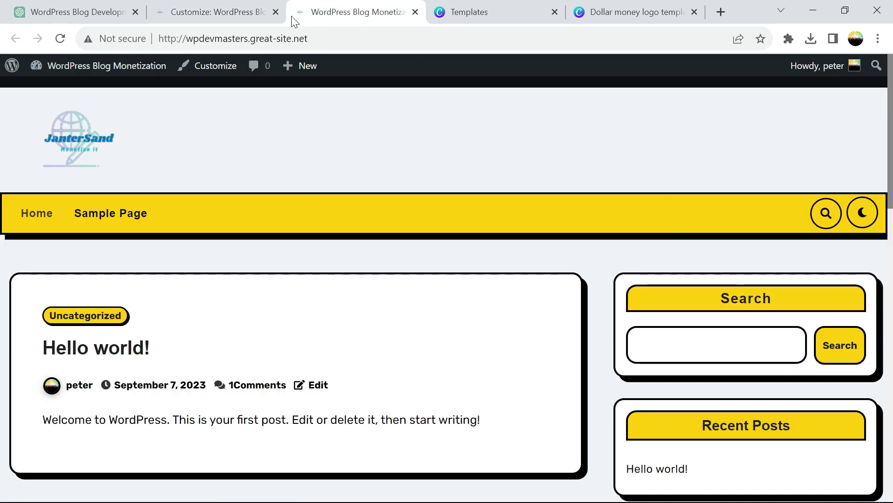
{"action": "left_click", "coordinate": [219, 14]}
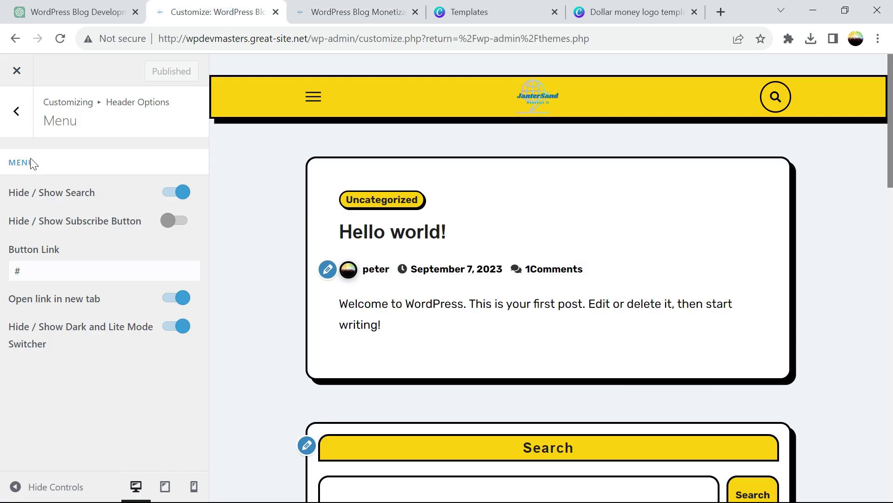
Review the header's menu options and the Blog Page settings in the theme options.
{"action": "left_click", "coordinate": [18, 114]}
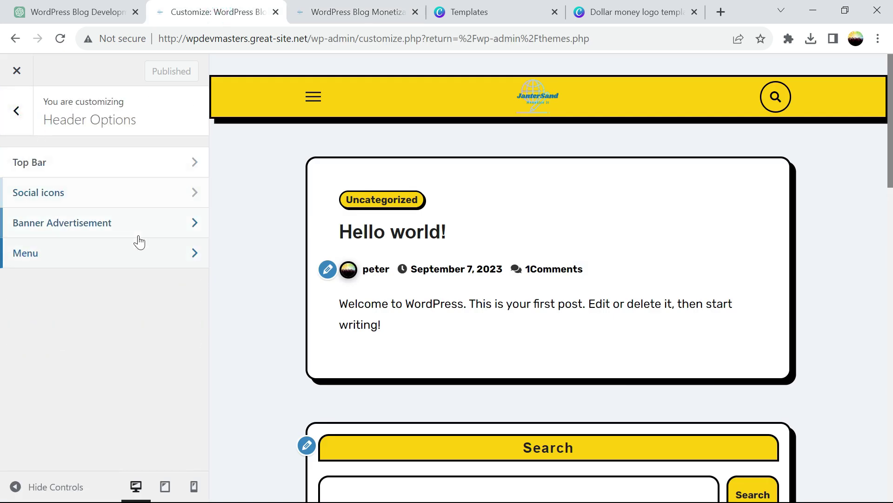
{"action": "left_click", "coordinate": [158, 261]}
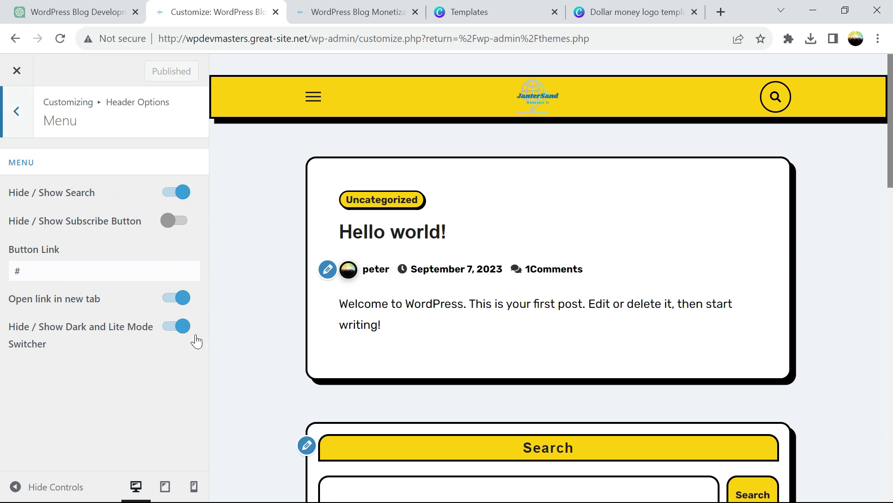
{"action": "left_click", "coordinate": [19, 114]}
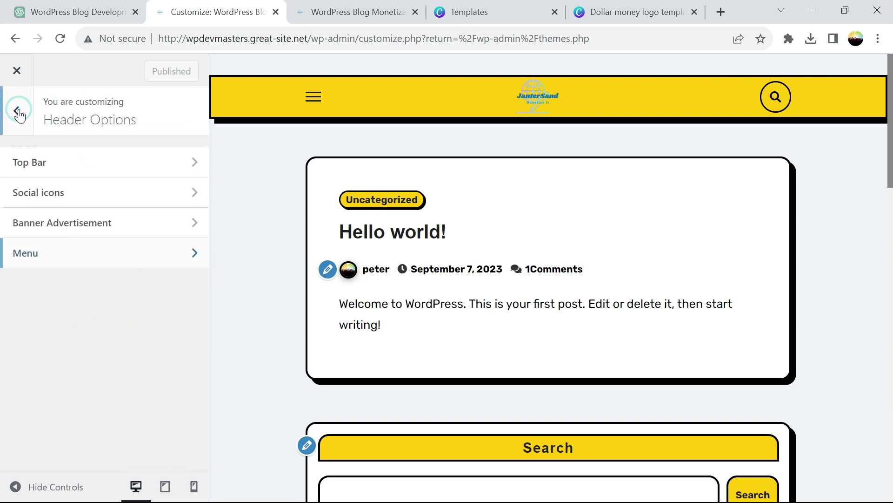
{"action": "left_click", "coordinate": [16, 116]}
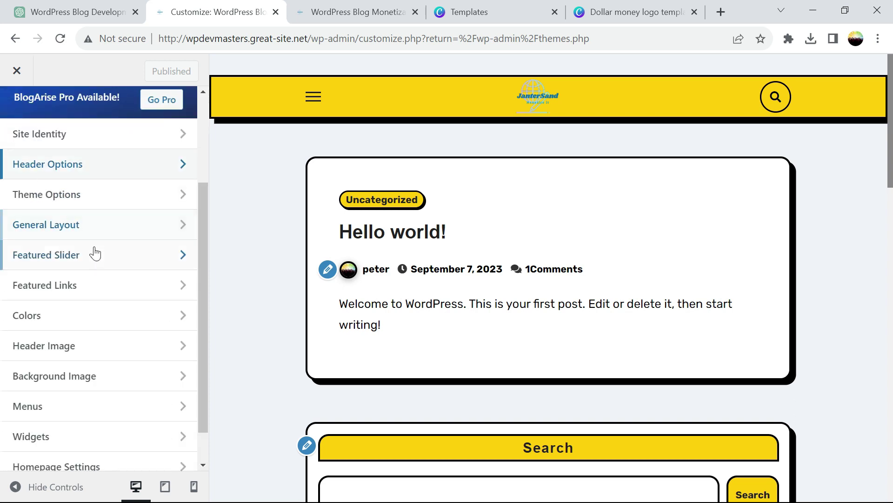
{"action": "left_click", "coordinate": [139, 203]}
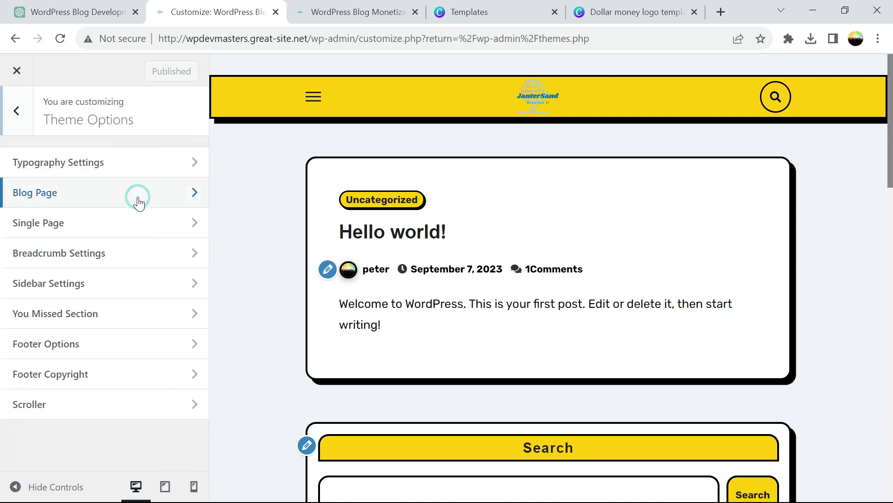
{"action": "left_click", "coordinate": [110, 201]}
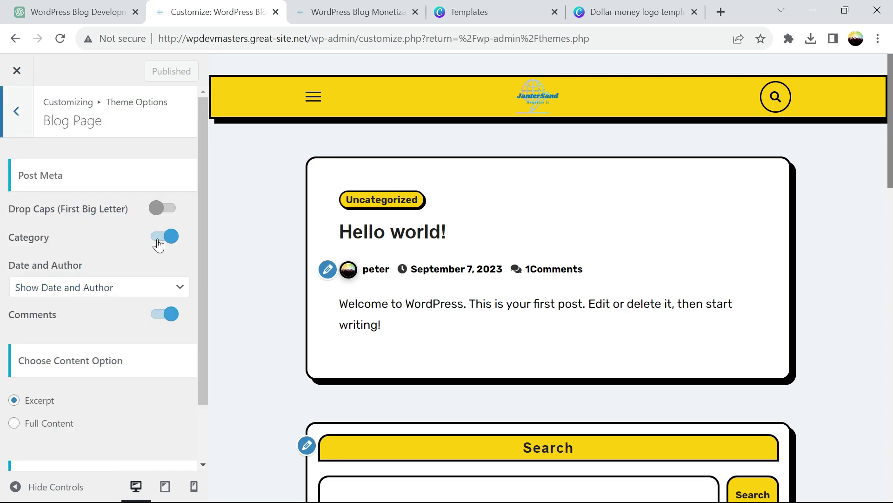
{"action": "left_click", "coordinate": [17, 119]}
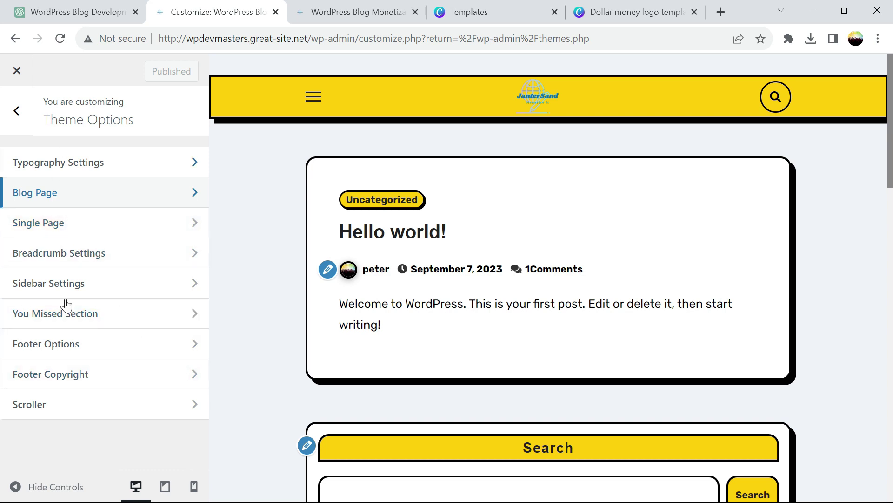
Look over the live blog from header to footer and return to the customizer.
{"action": "left_click", "coordinate": [311, 14]}
{"action": "scroll", "coordinate": [1, 279], "scroll_direction": "down", "scroll_amount": 12}
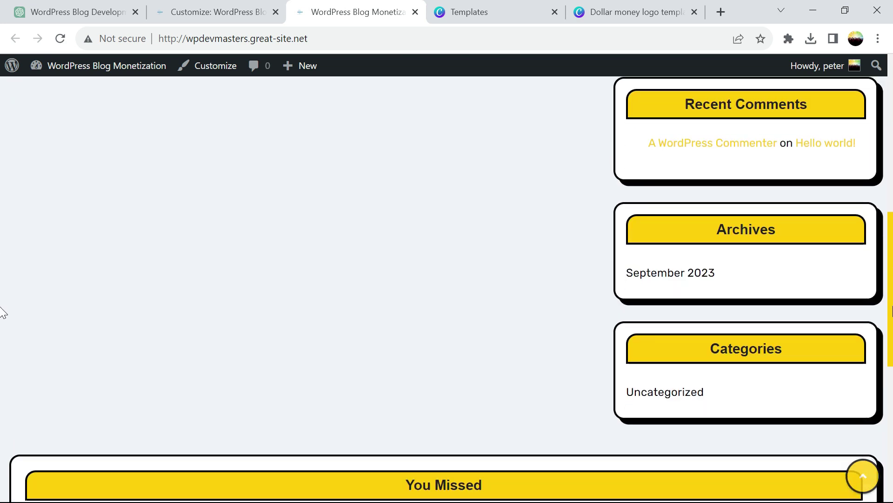
{"action": "scroll", "coordinate": [3, 380], "scroll_direction": "down", "scroll_amount": 5}
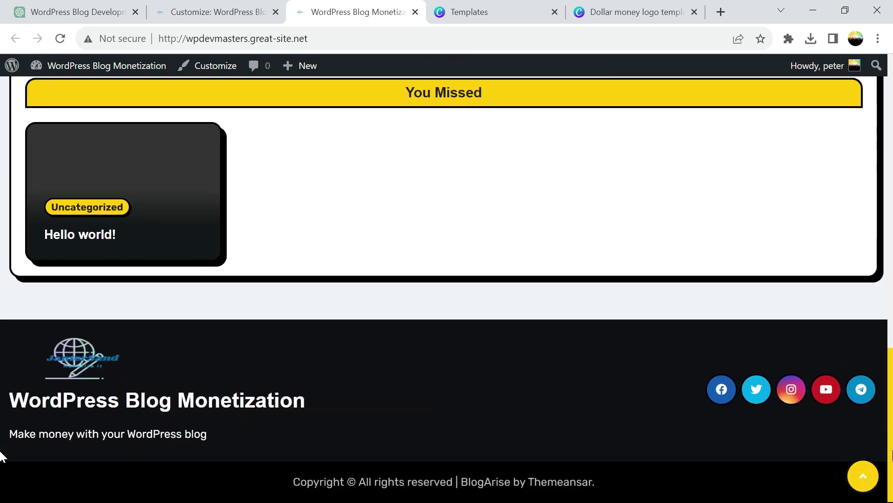
{"action": "scroll", "coordinate": [1, 325], "scroll_direction": "up", "scroll_amount": 17}
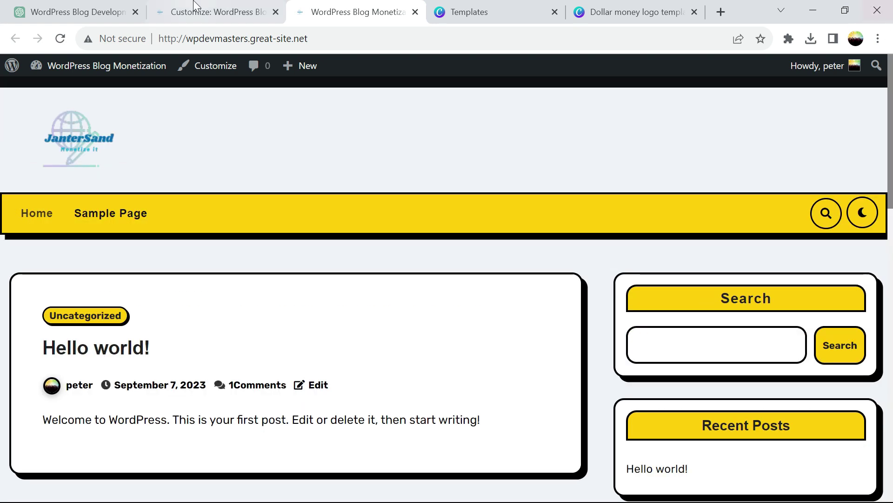
{"action": "left_click", "coordinate": [186, 14]}
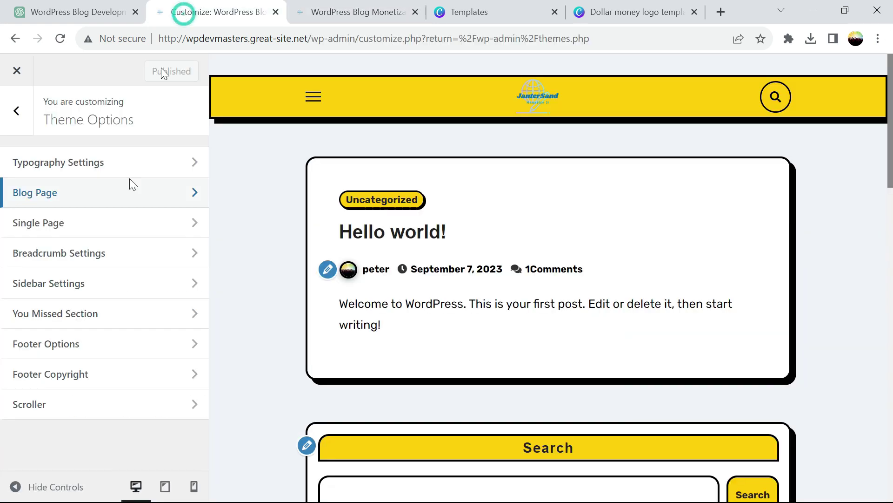
Review the Footer Copyright, Footer Options and Scroller settings in the theme options.
{"action": "left_click", "coordinate": [82, 371]}
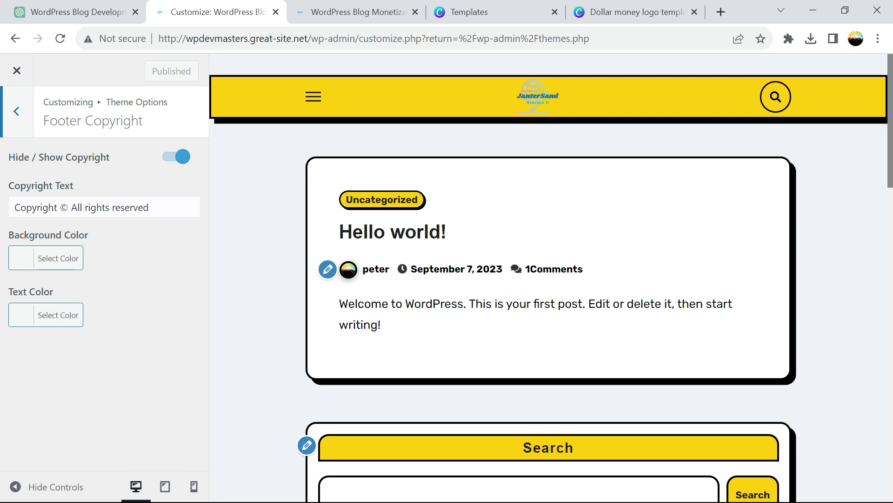
{"action": "left_click", "coordinate": [25, 122]}
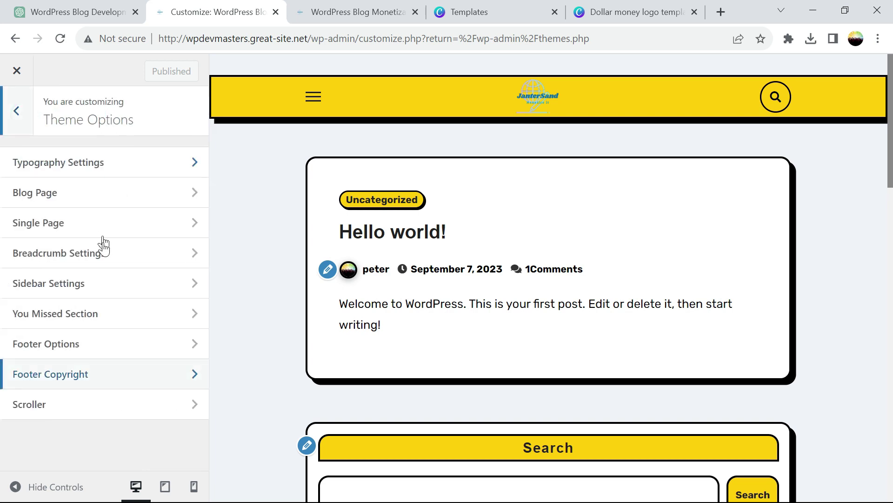
{"action": "left_click", "coordinate": [92, 347]}
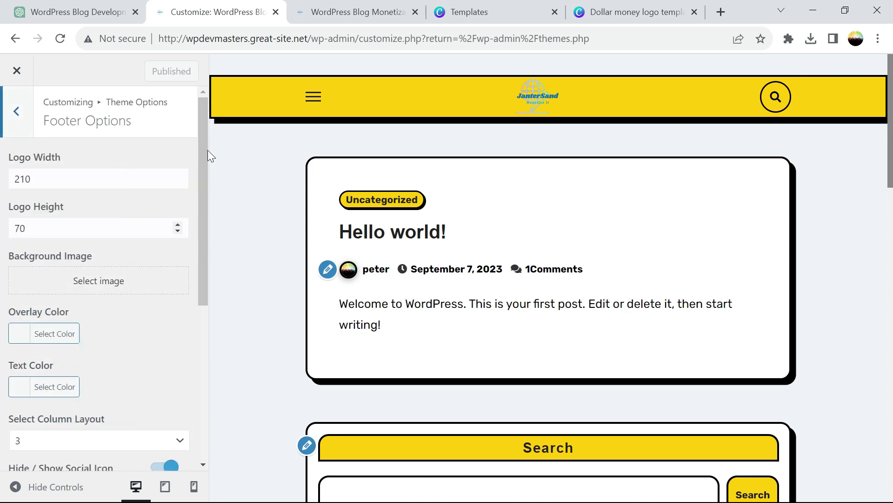
{"action": "left_click_drag", "start_coordinate": [206, 149], "coordinate": [219, 117]}
{"action": "left_click", "coordinate": [17, 112]}
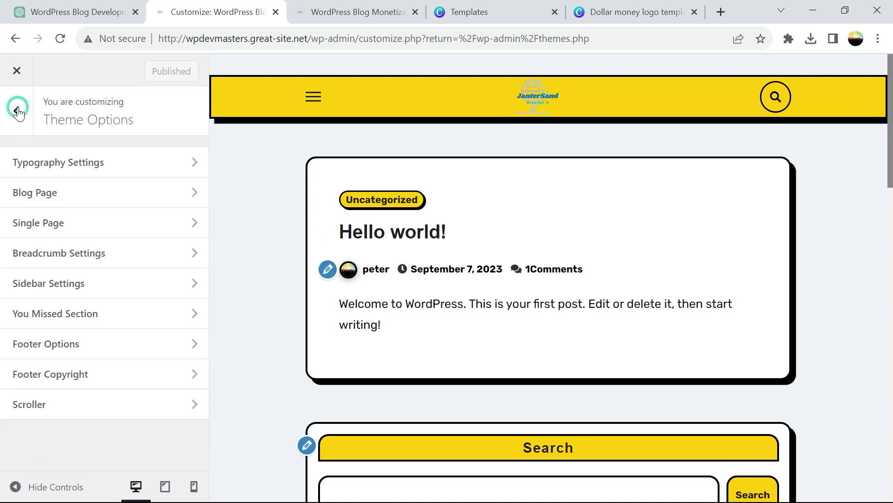
{"action": "left_click", "coordinate": [54, 402]}
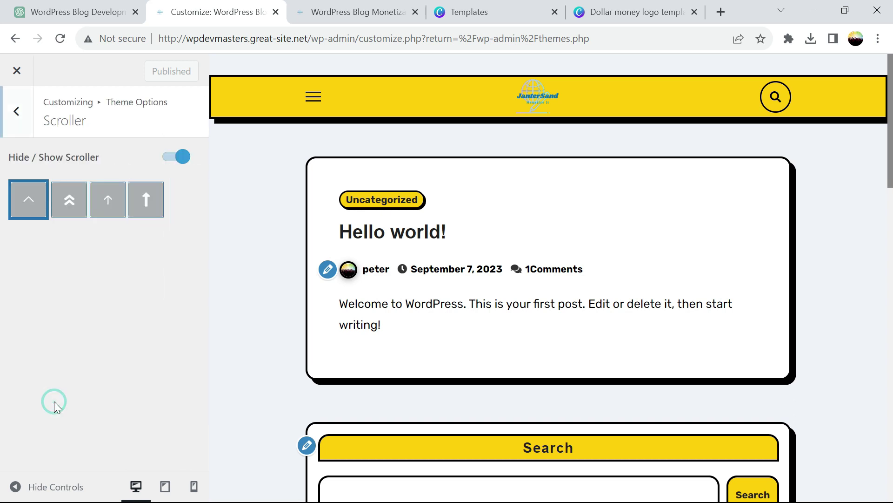
{"action": "left_click", "coordinate": [14, 114]}
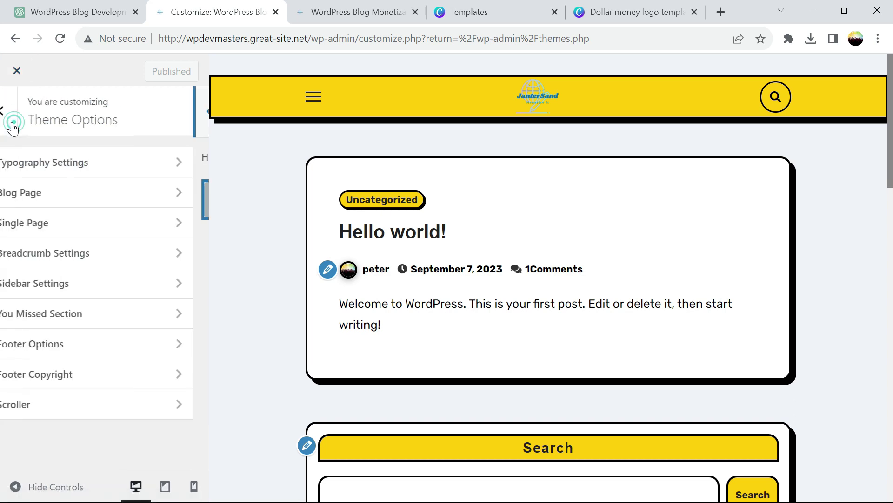
Turn off the sticky sidebar in the theme options, publish the change and check the live blog.
{"action": "left_click", "coordinate": [76, 289]}
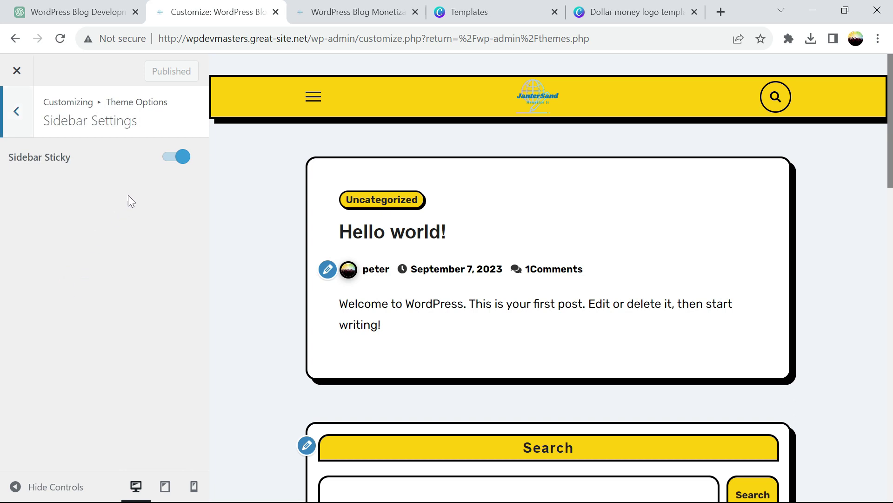
{"action": "left_click", "coordinate": [163, 161]}
{"action": "left_click", "coordinate": [167, 70]}
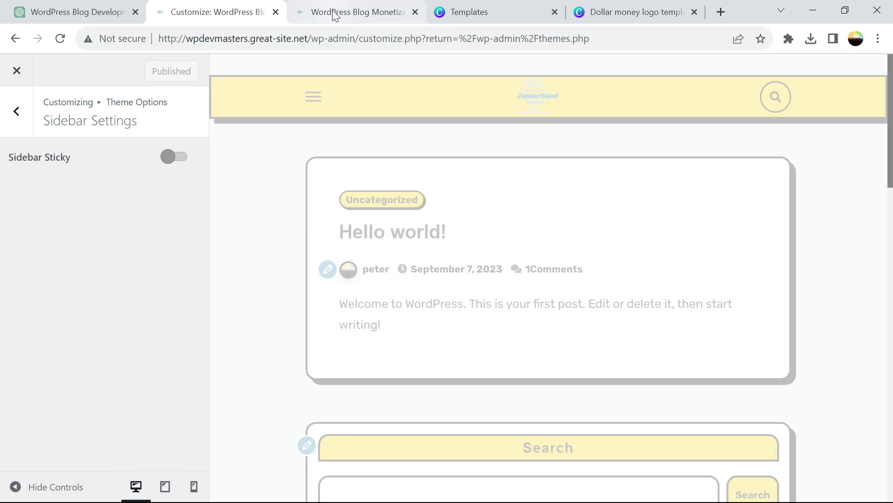
{"action": "left_click", "coordinate": [332, 13]}
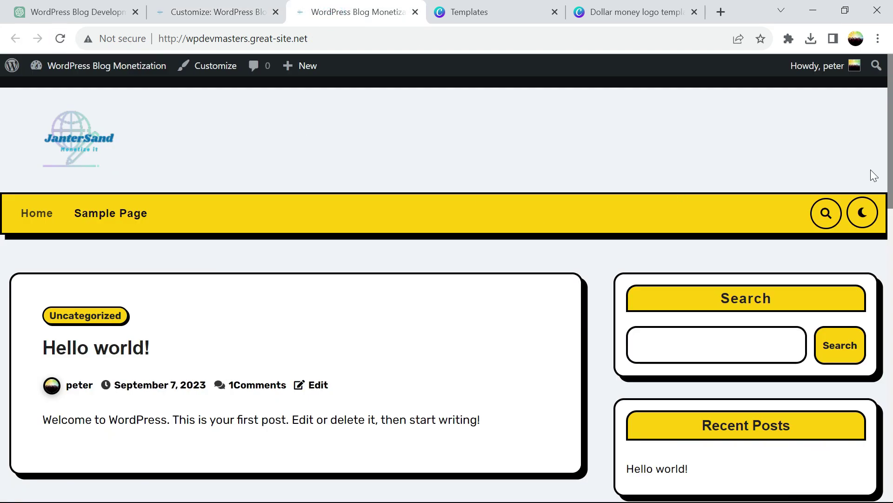
{"action": "scroll", "coordinate": [870, 169], "scroll_direction": "down", "scroll_amount": 15}
{"action": "scroll", "coordinate": [872, 144], "scroll_direction": "up", "scroll_amount": 15}
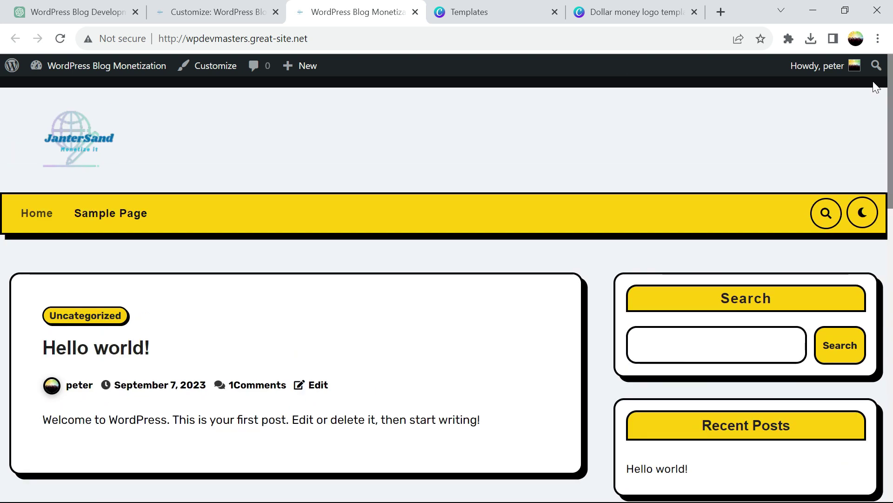
{"action": "left_click", "coordinate": [214, 12]}
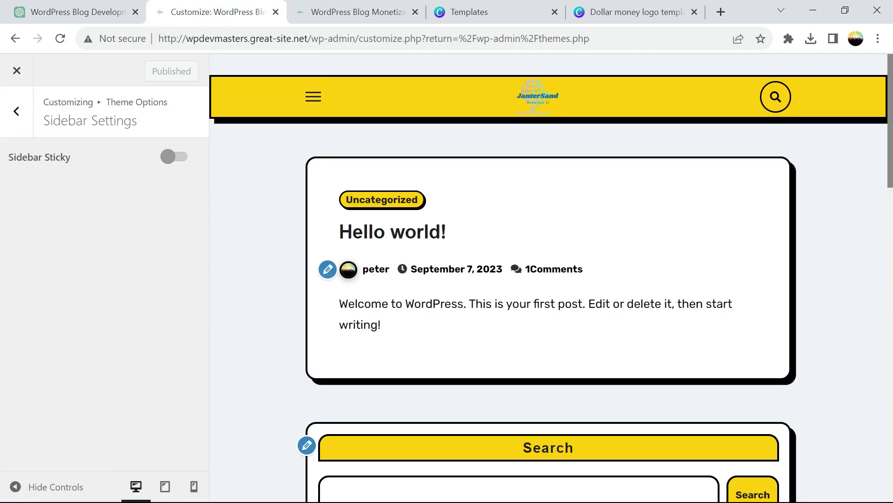
Hide the You Missed section in the theme options, publish the change and check the lower part of the live blog.
{"action": "left_click", "coordinate": [16, 112]}
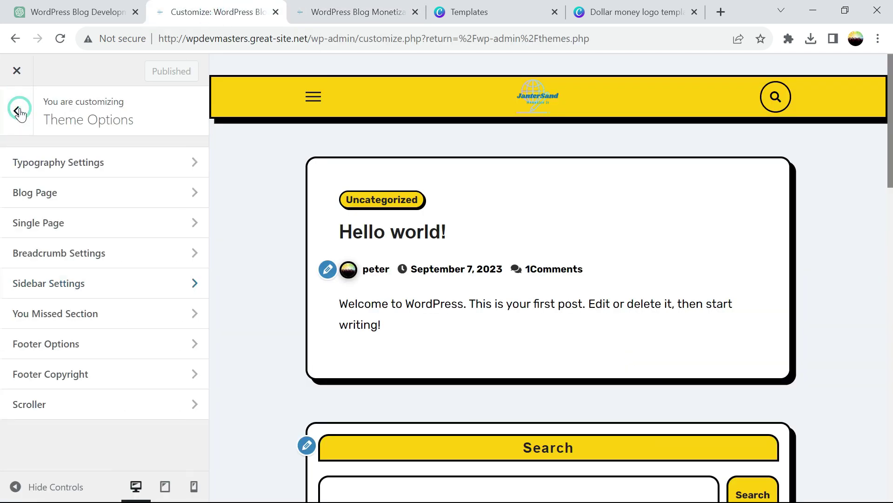
{"action": "left_click", "coordinate": [91, 325]}
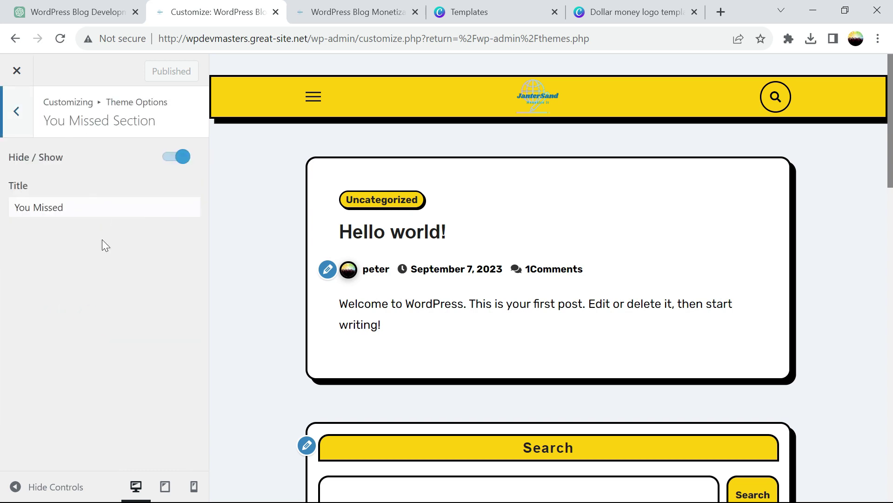
{"action": "left_click", "coordinate": [172, 158]}
{"action": "left_click", "coordinate": [161, 77]}
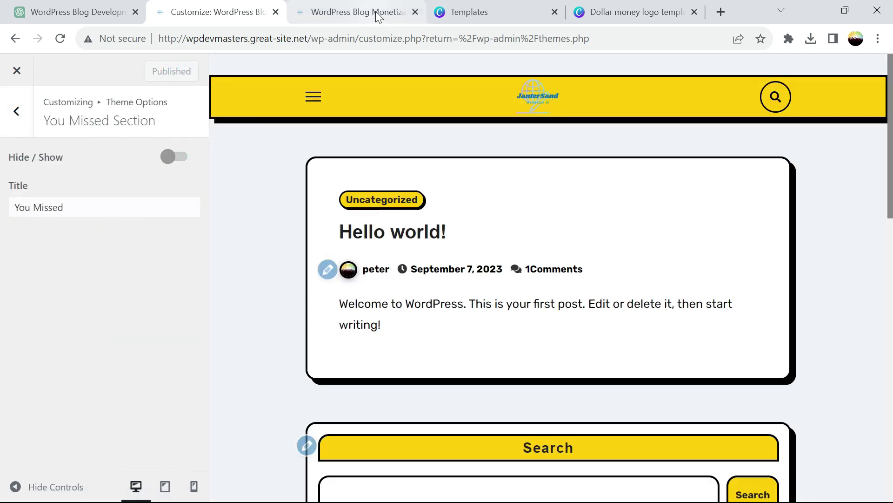
{"action": "left_click", "coordinate": [377, 14]}
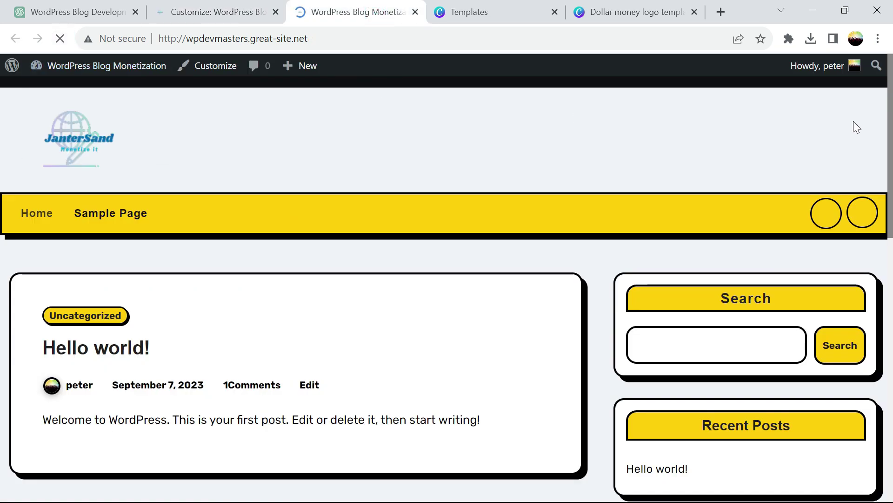
{"action": "left_click_drag", "start_coordinate": [891, 112], "coordinate": [892, 325]}
{"action": "left_click_drag", "start_coordinate": [2, 328], "coordinate": [2, 151]}
{"action": "left_click", "coordinate": [191, 13]}
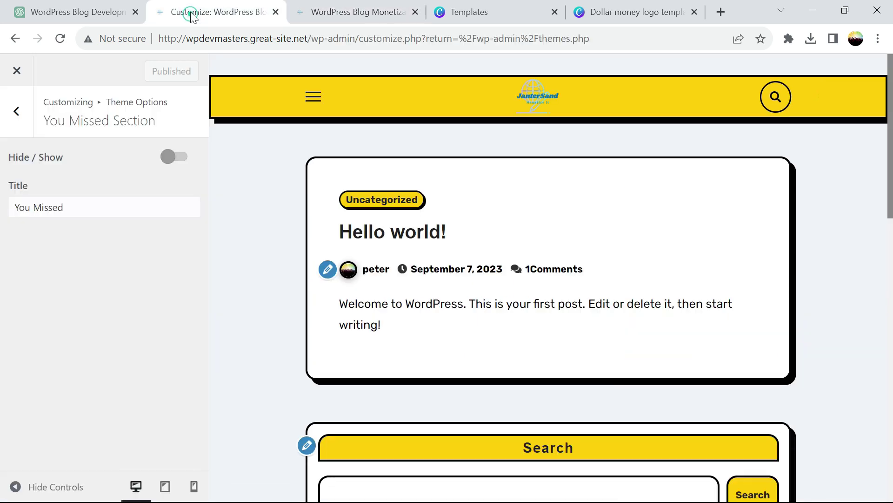
Hide the breadcrumb in the theme options, publish the change, then reload and look over the live blog.
{"action": "left_click", "coordinate": [18, 120]}
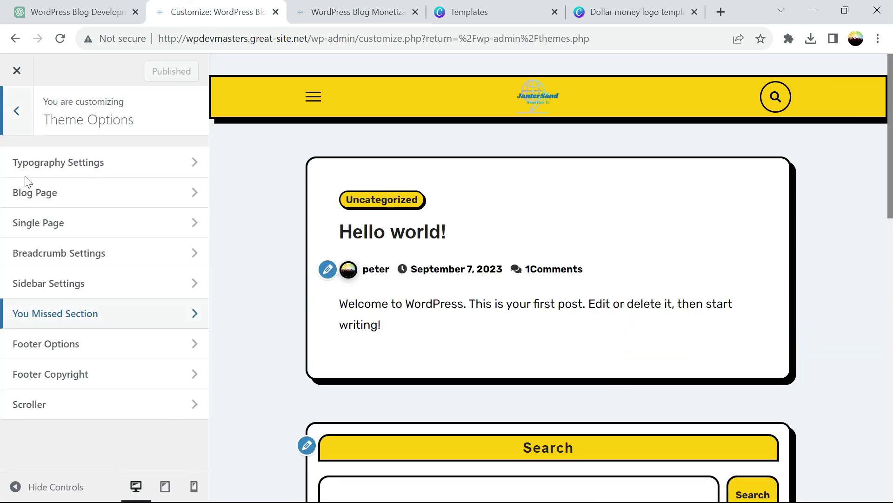
{"action": "left_click", "coordinate": [66, 258]}
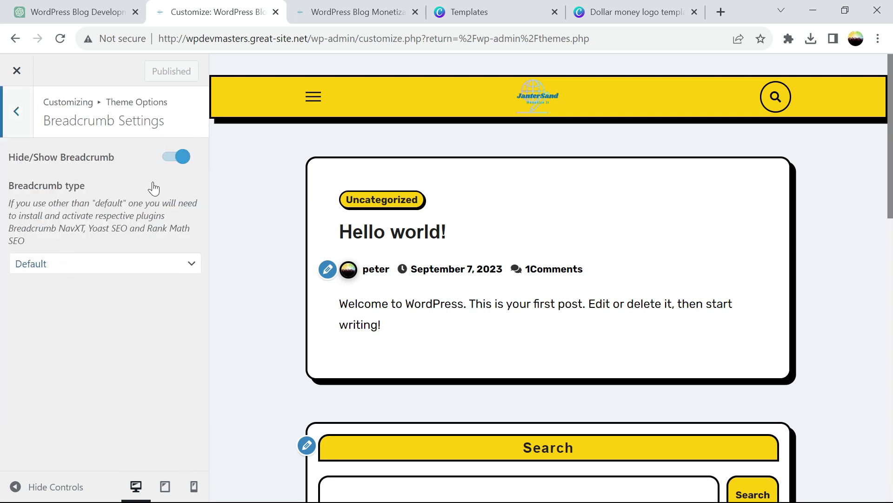
{"action": "left_click", "coordinate": [169, 160]}
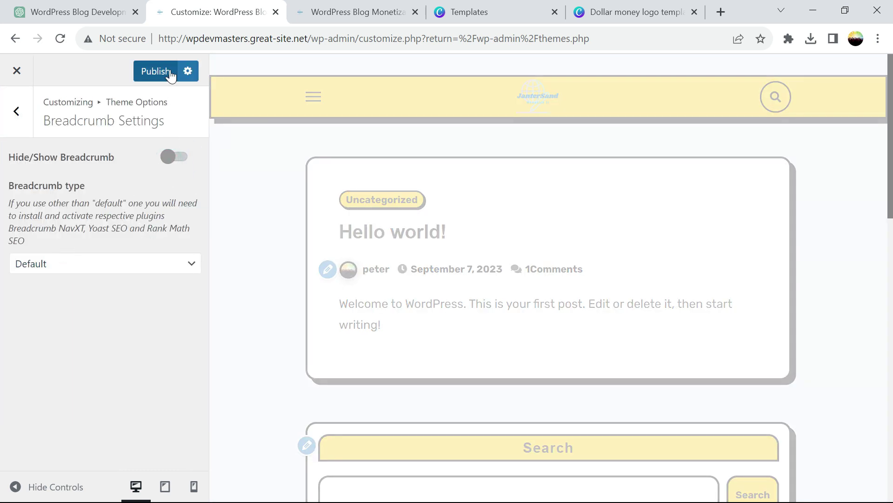
{"action": "left_click", "coordinate": [169, 71]}
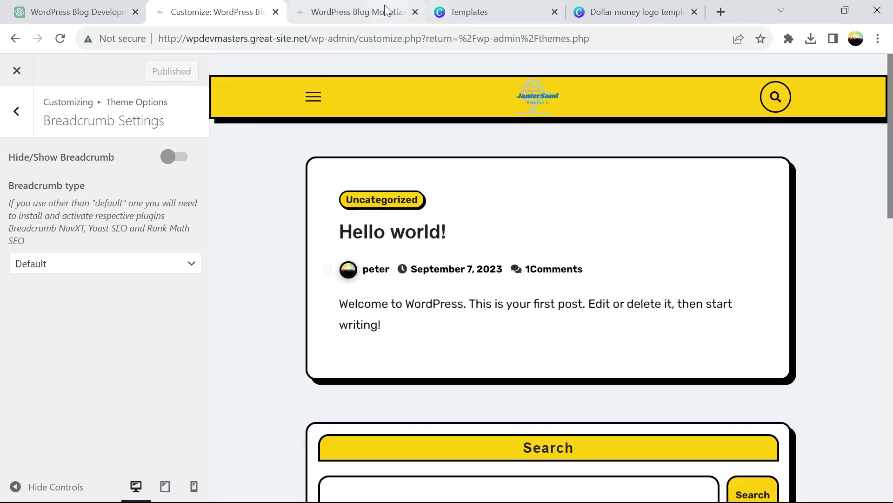
{"action": "left_click", "coordinate": [384, 13]}
{"action": "left_click", "coordinate": [60, 38]}
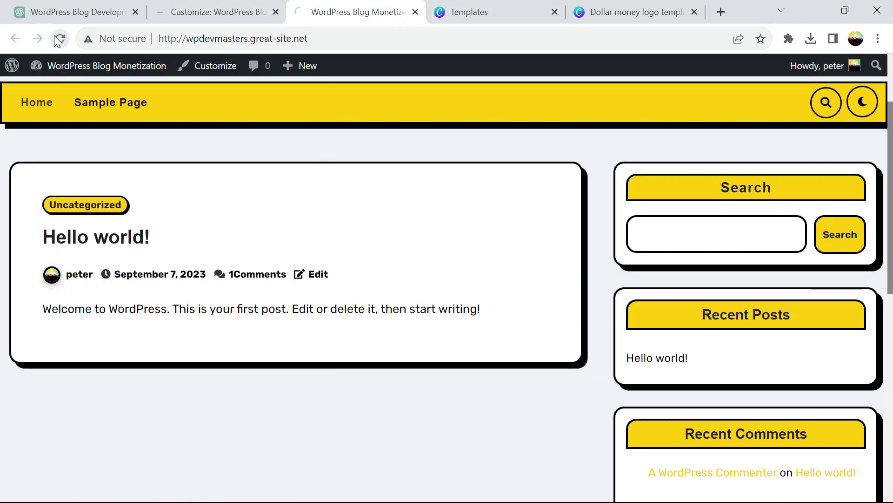
{"action": "scroll", "coordinate": [2, 149], "scroll_direction": "down", "scroll_amount": 10}
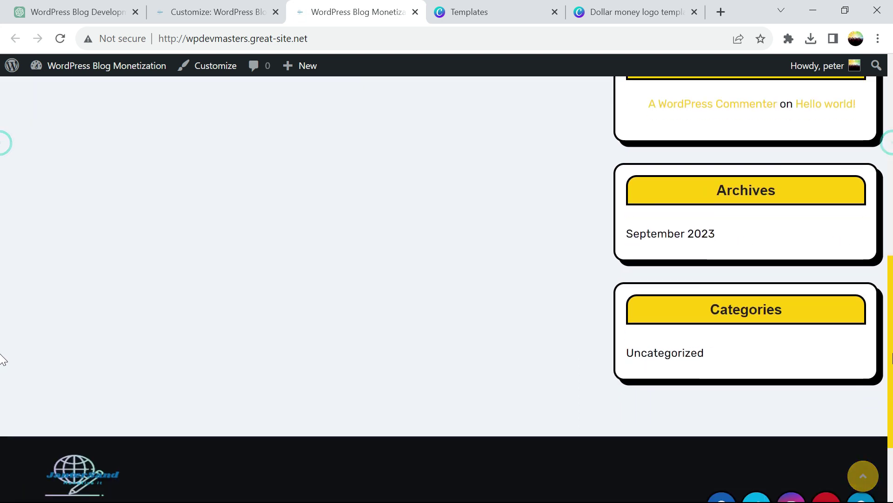
{"action": "scroll", "coordinate": [2, 116], "scroll_direction": "up", "scroll_amount": 12}
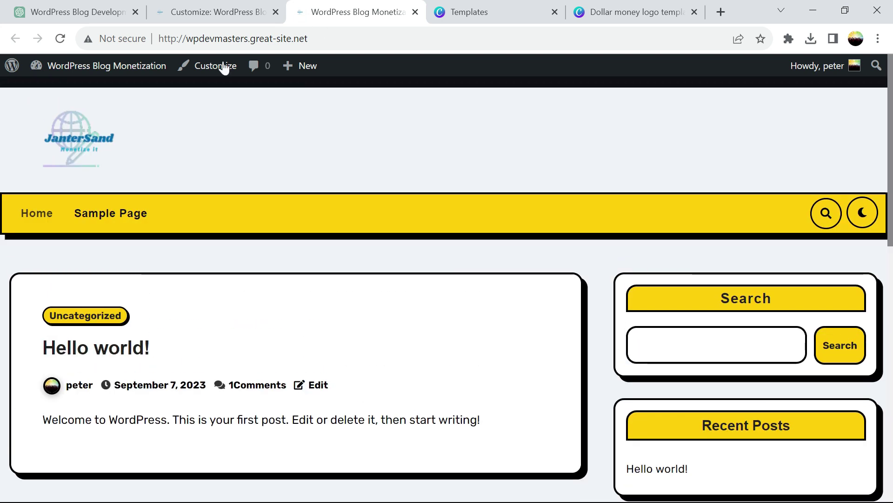
{"action": "left_click", "coordinate": [219, 10]}
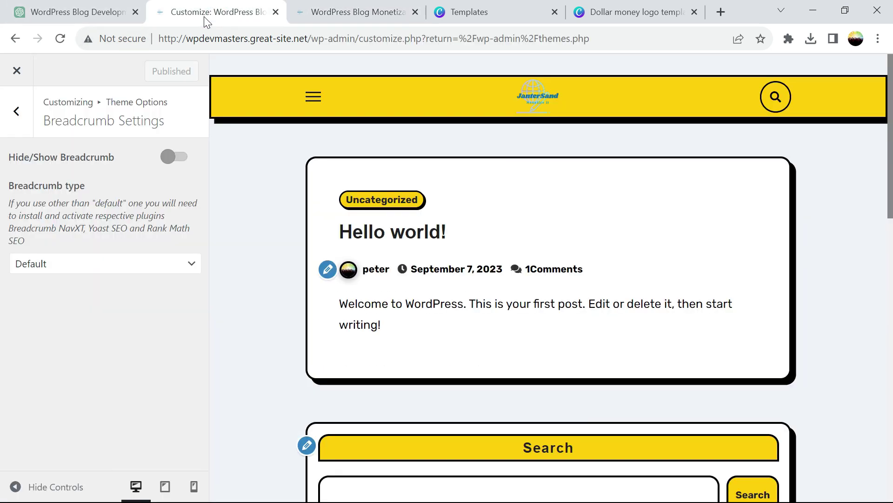
Hide the featured post's categories, author details, date and tag, and the Author section's details, in the Single Page theme options.
{"action": "left_click", "coordinate": [17, 114]}
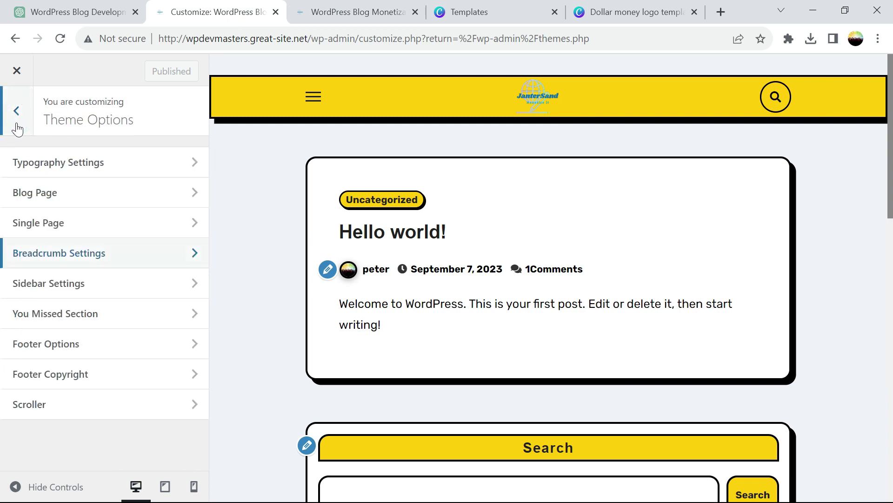
{"action": "left_click", "coordinate": [62, 224]}
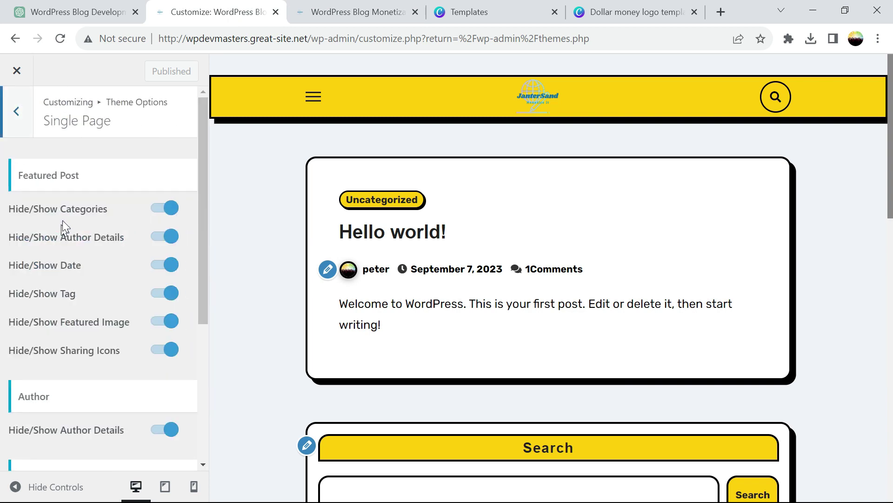
{"action": "left_click", "coordinate": [157, 211]}
{"action": "left_click", "coordinate": [159, 238]}
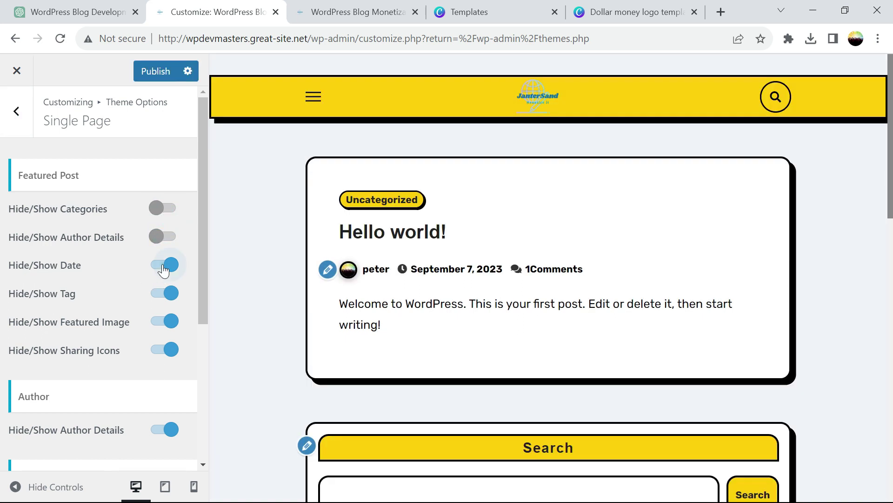
{"action": "left_click", "coordinate": [163, 266]}
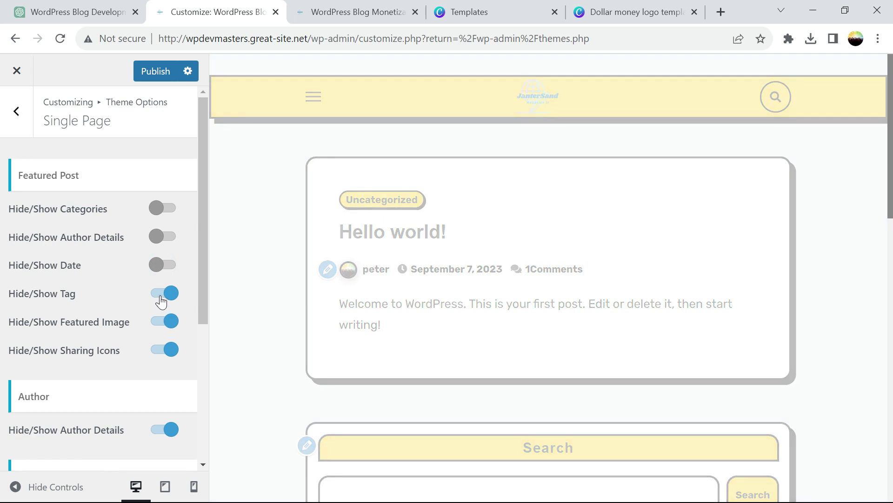
{"action": "left_click", "coordinate": [161, 301]}
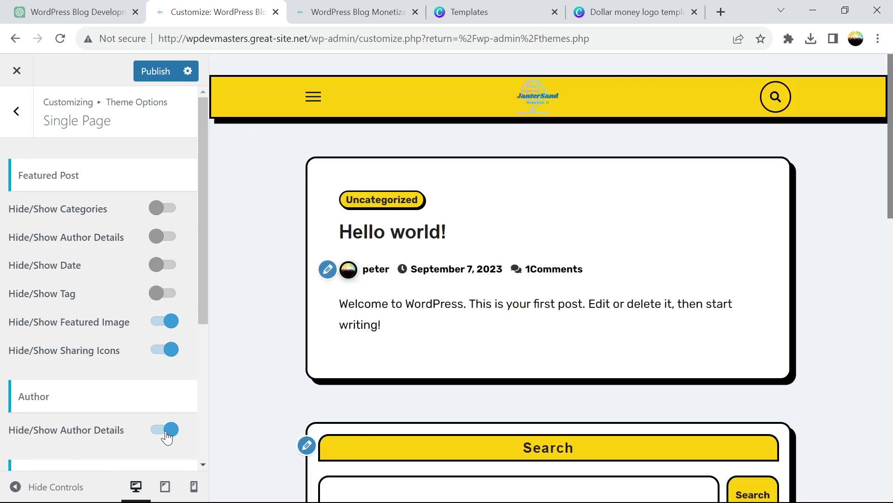
{"action": "left_click", "coordinate": [166, 432]}
Hide the date, categories and author details of related posts, publish the changes, then reload and look over the live blog.
{"action": "left_click_drag", "start_coordinate": [202, 261], "coordinate": [209, 390]}
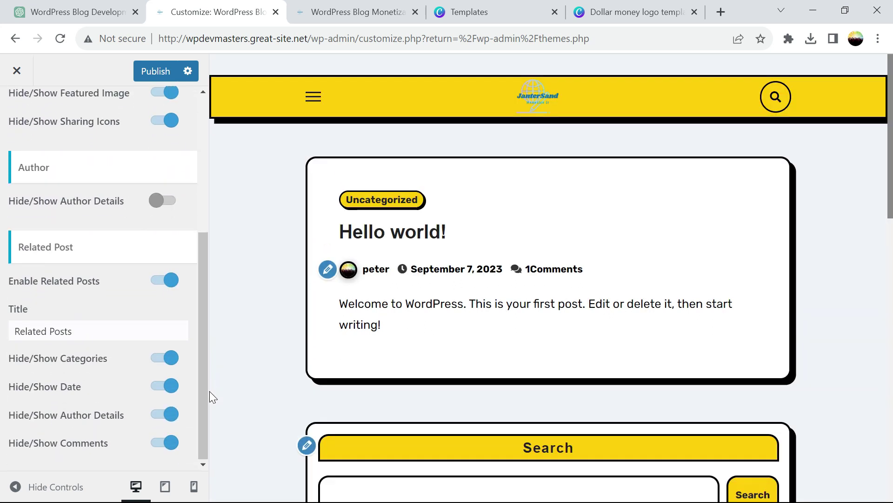
{"action": "left_click", "coordinate": [161, 386]}
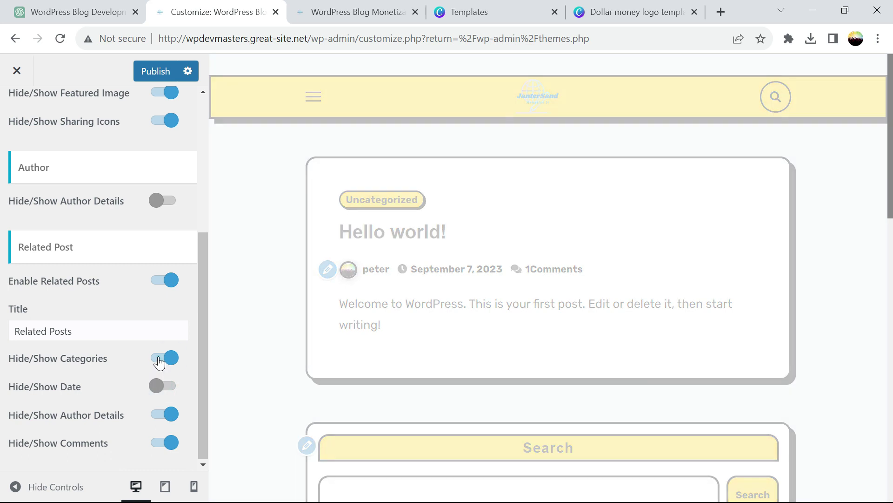
{"action": "left_click", "coordinate": [159, 361]}
{"action": "left_click", "coordinate": [162, 419]}
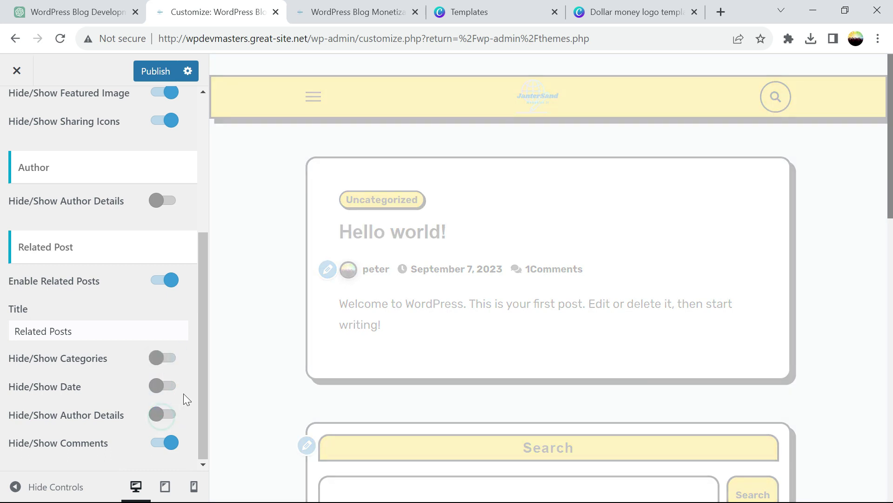
{"action": "left_click", "coordinate": [157, 72]}
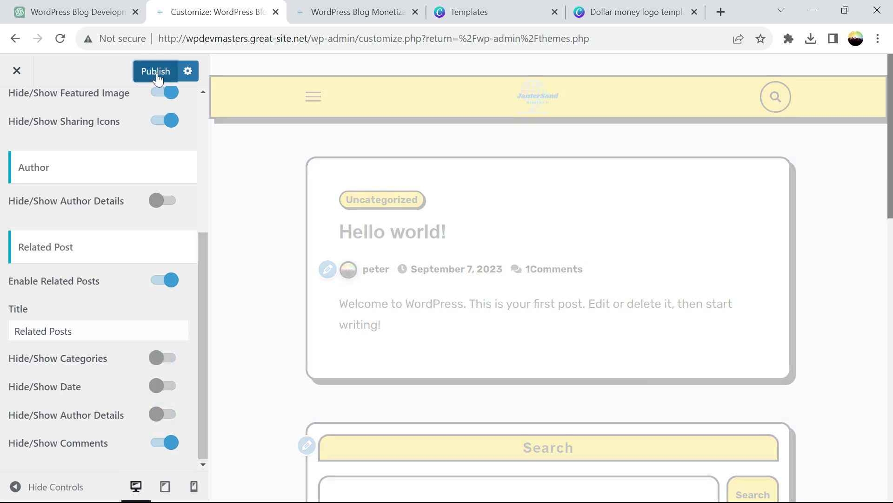
{"action": "left_click", "coordinate": [376, 12]}
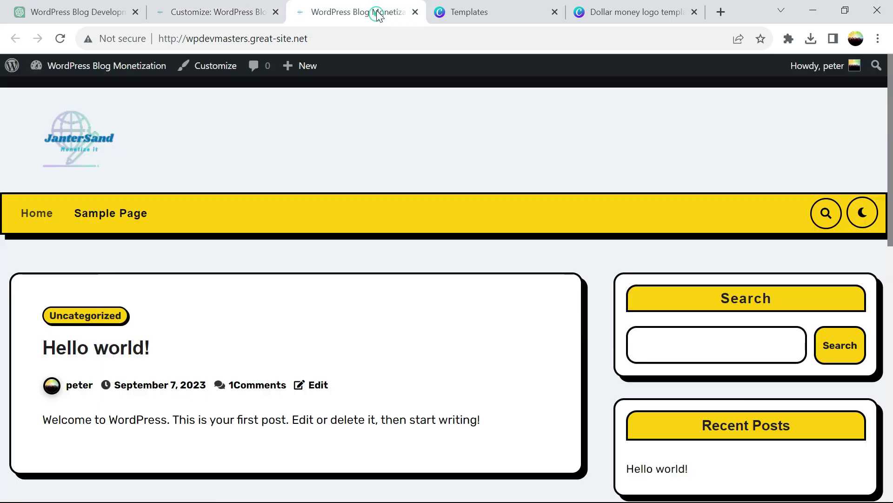
{"action": "left_click", "coordinate": [60, 38]}
{"action": "scroll", "coordinate": [2, 124], "scroll_direction": "down", "scroll_amount": 10}
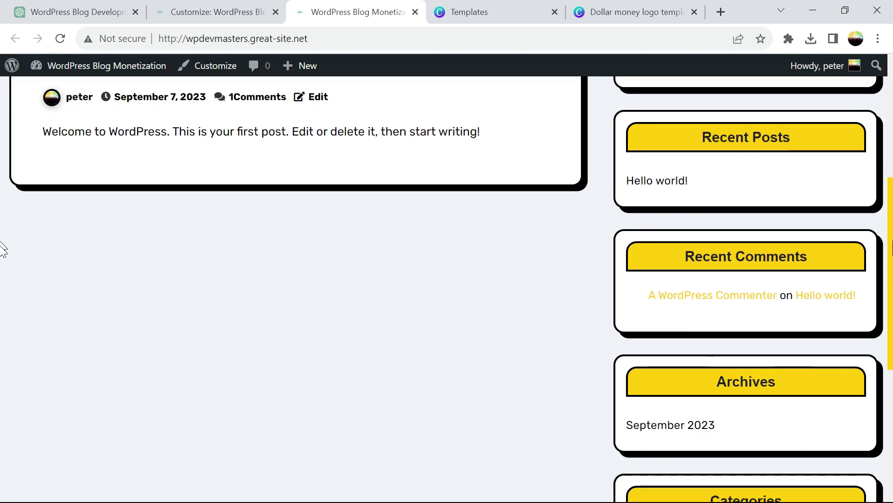
{"action": "scroll", "coordinate": [889, 305], "scroll_direction": "up", "scroll_amount": 2}
{"action": "left_click_drag", "start_coordinate": [888, 306], "coordinate": [880, 123]}
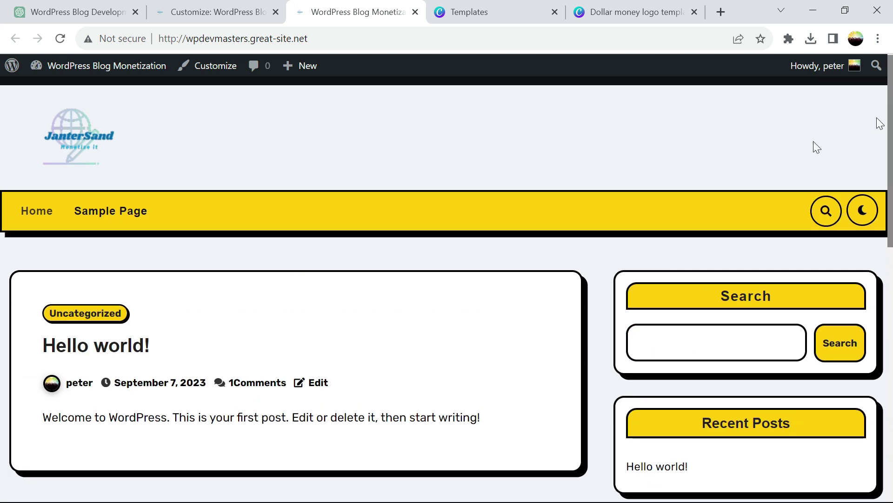
Set Date and Author to Hide All in the Blog Page theme options, publish the change and check the live blog.
{"action": "left_click", "coordinate": [167, 8]}
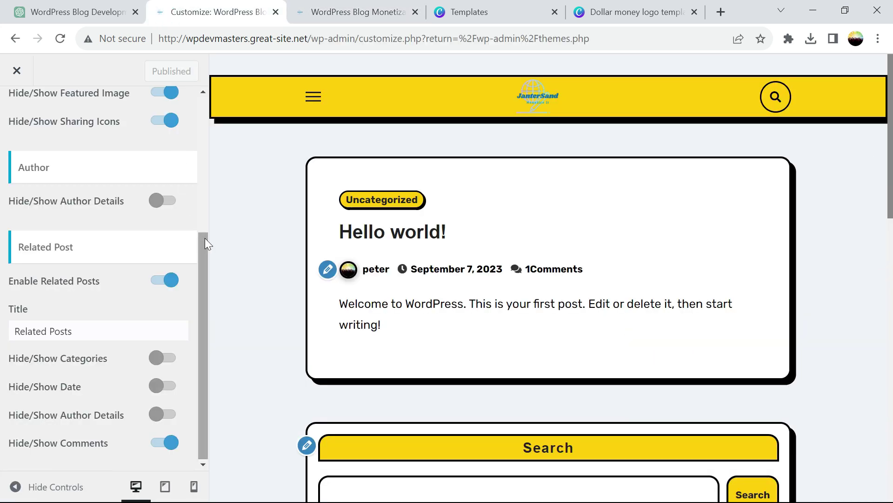
{"action": "left_click_drag", "start_coordinate": [200, 269], "coordinate": [205, 97]}
{"action": "left_click", "coordinate": [14, 111]}
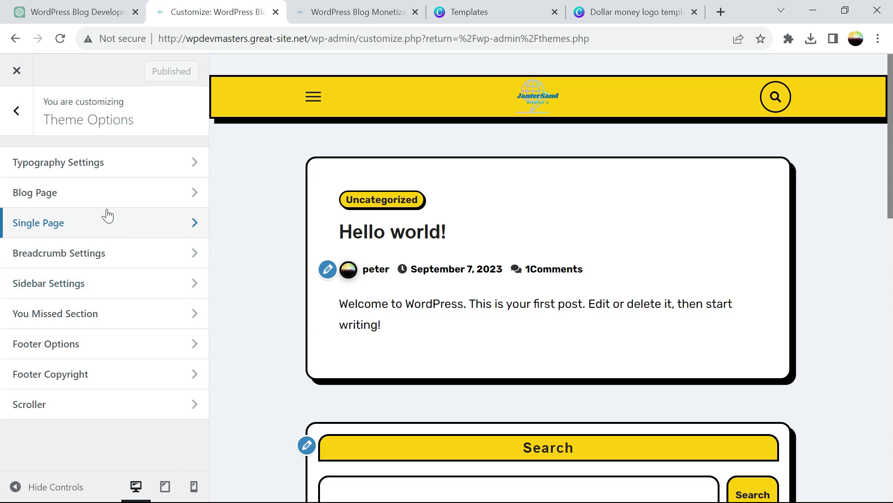
{"action": "left_click", "coordinate": [110, 203]}
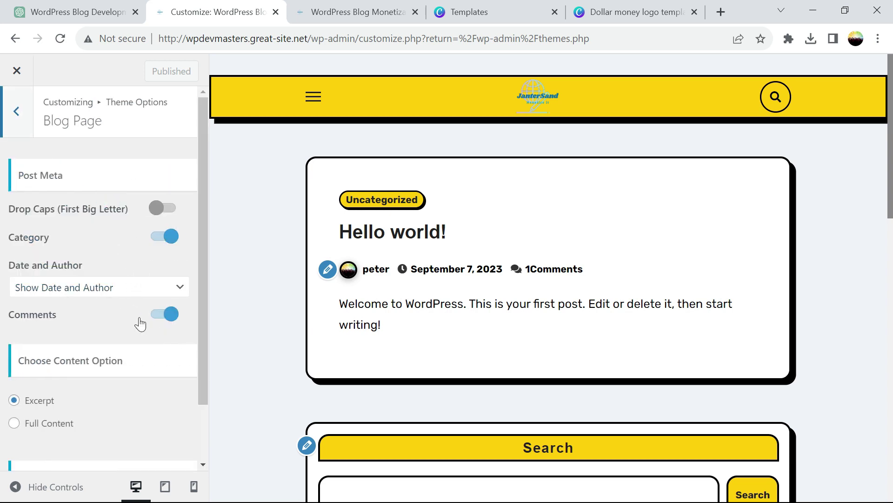
{"action": "left_click", "coordinate": [178, 289]}
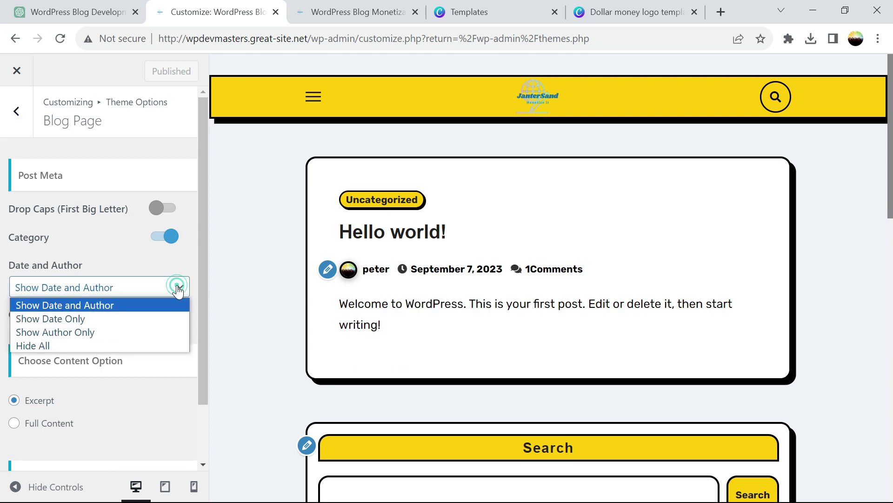
{"action": "left_click", "coordinate": [136, 343]}
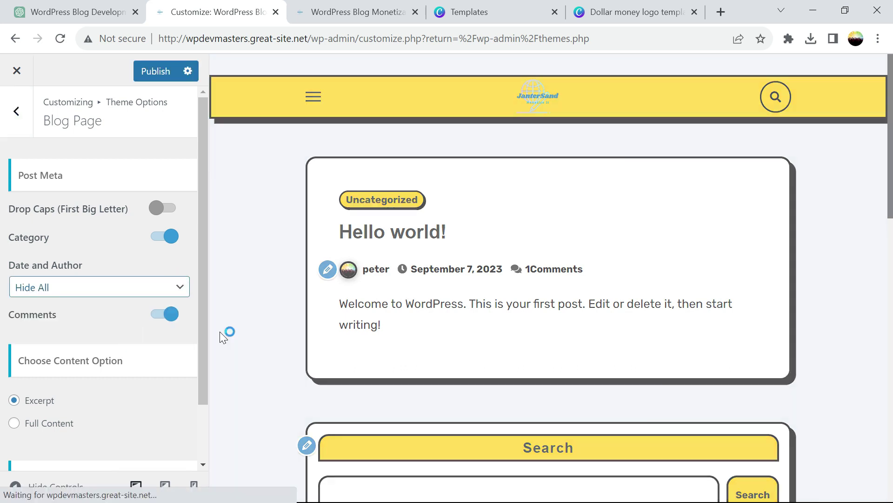
{"action": "left_click_drag", "start_coordinate": [205, 314], "coordinate": [205, 386]}
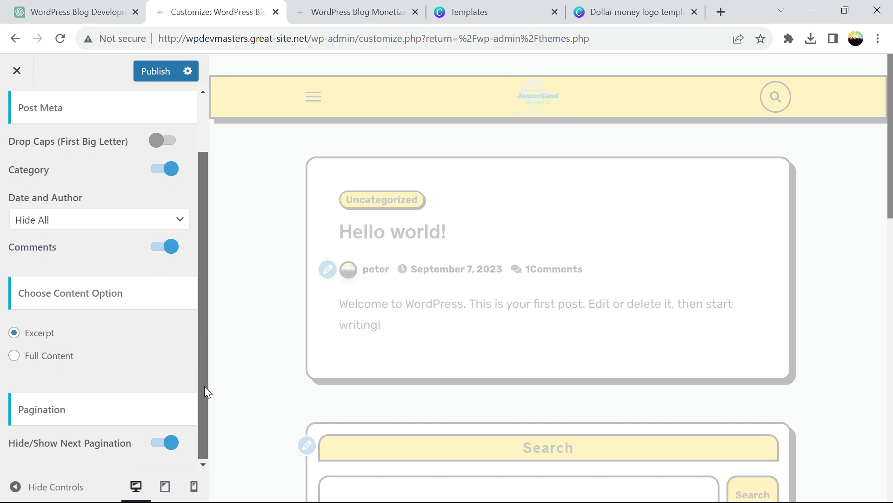
{"action": "scroll", "coordinate": [179, 181], "scroll_direction": "up", "scroll_amount": 3}
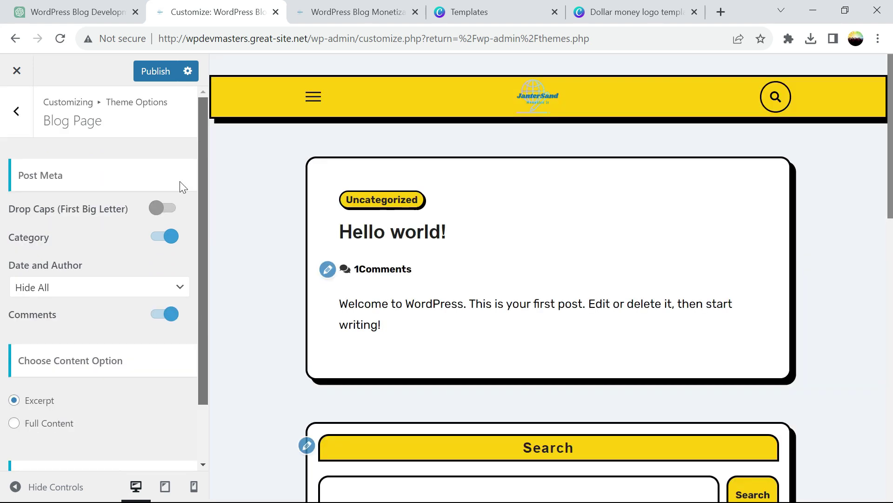
{"action": "left_click", "coordinate": [148, 74]}
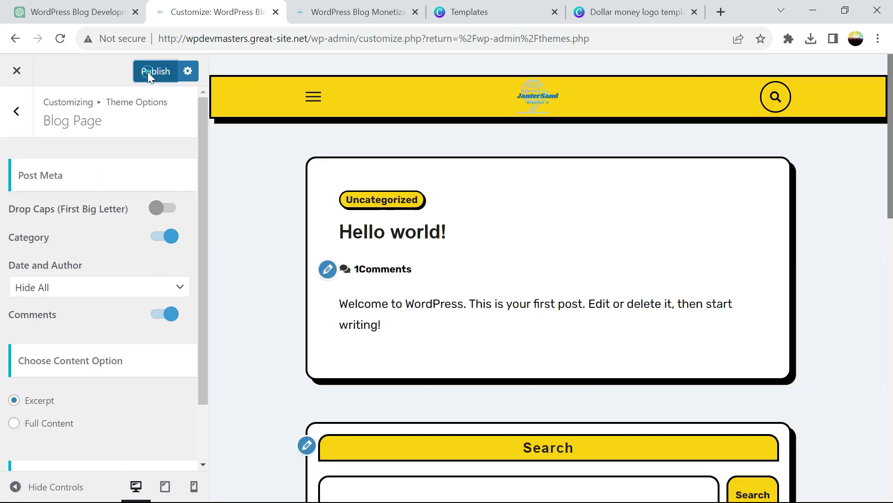
{"action": "left_click", "coordinate": [355, 15]}
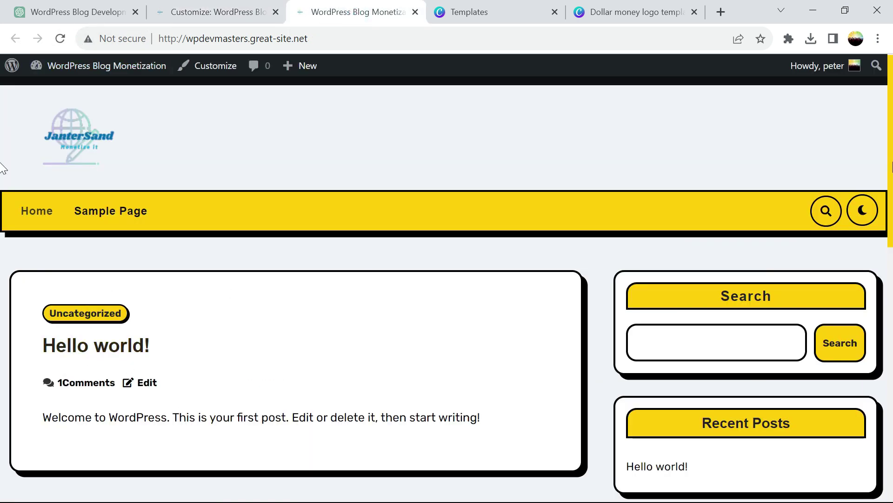
{"action": "scroll", "coordinate": [3, 167], "scroll_direction": "down", "scroll_amount": 10}
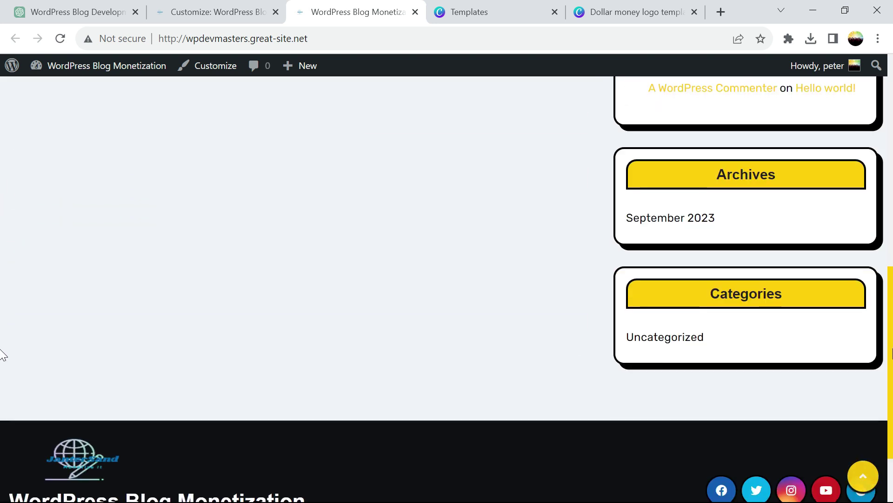
{"action": "scroll", "coordinate": [2, 349], "scroll_direction": "up", "scroll_amount": 10}
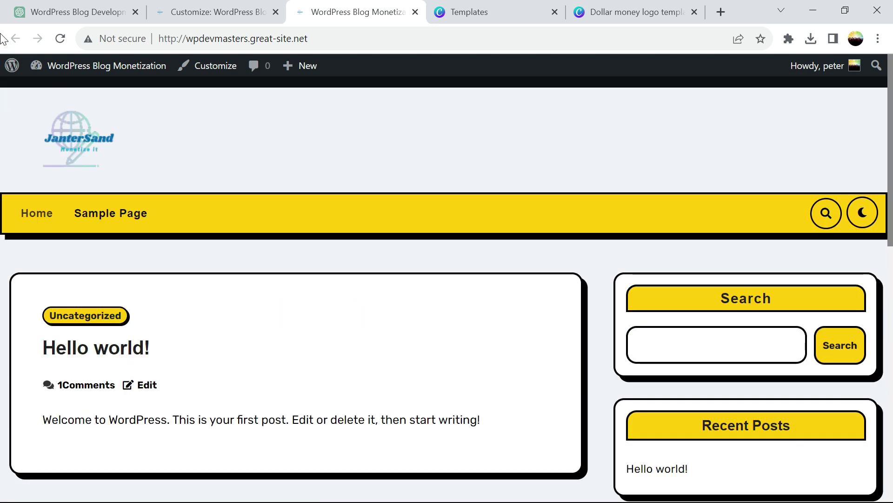
Hide the social icons in the theme's Footer Options, publish the change and check the footer of the live blog.
{"action": "left_click", "coordinate": [171, 15]}
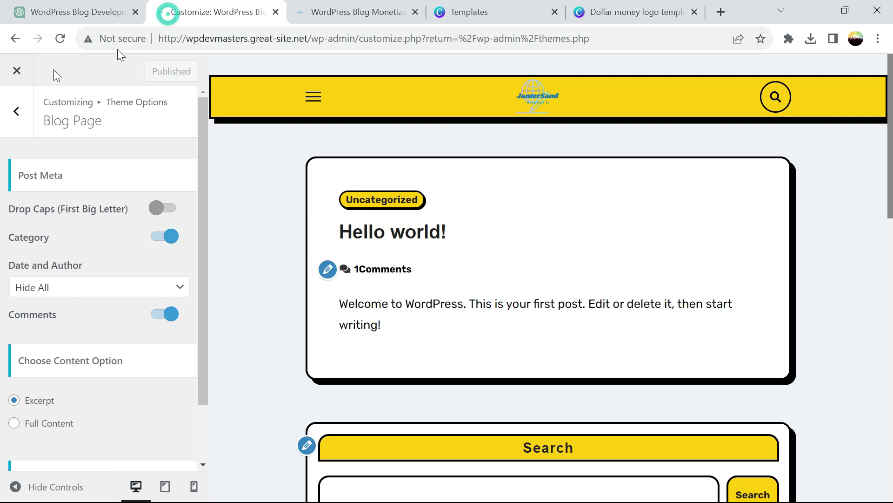
{"action": "left_click", "coordinate": [17, 110]}
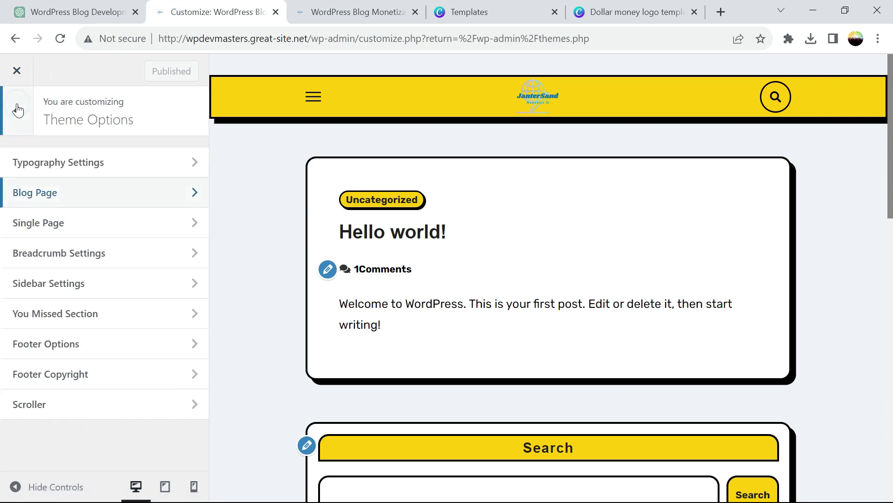
{"action": "left_click", "coordinate": [93, 284]}
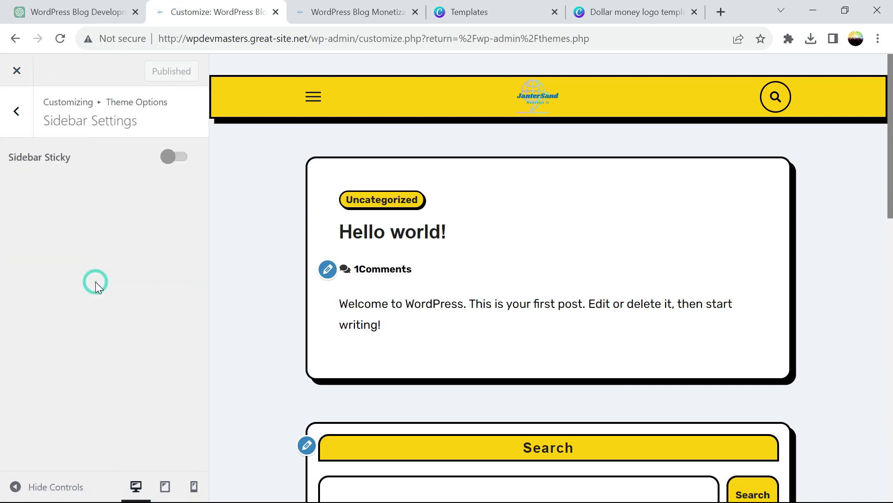
{"action": "left_click", "coordinate": [17, 111]}
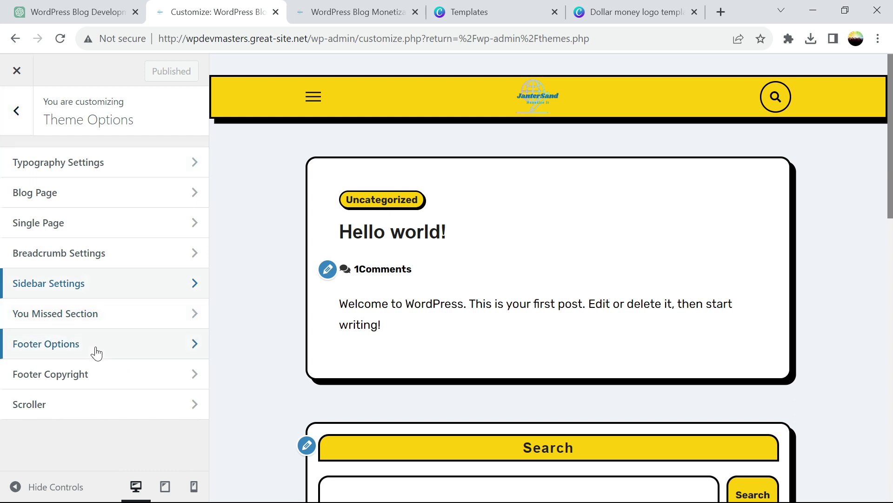
{"action": "left_click", "coordinate": [96, 350]}
{"action": "left_click_drag", "start_coordinate": [206, 238], "coordinate": [211, 348]}
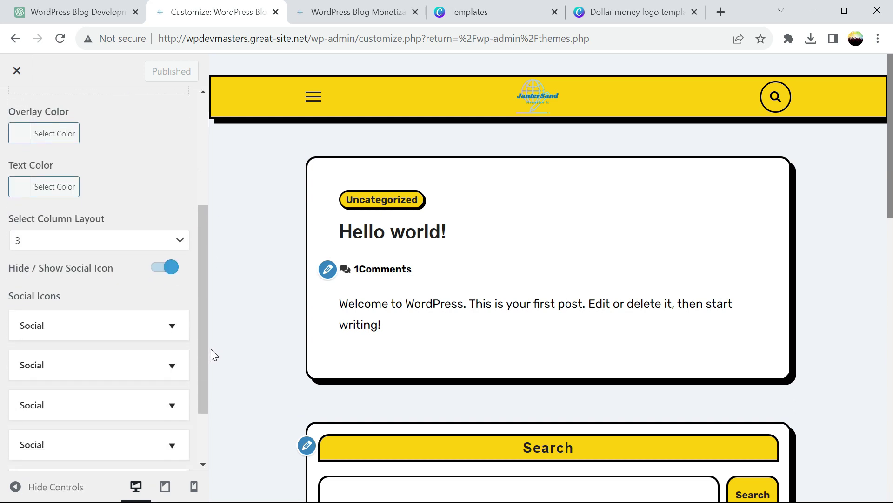
{"action": "left_click", "coordinate": [157, 270]}
{"action": "left_click_drag", "start_coordinate": [200, 253], "coordinate": [194, 117]}
{"action": "left_click", "coordinate": [158, 71]}
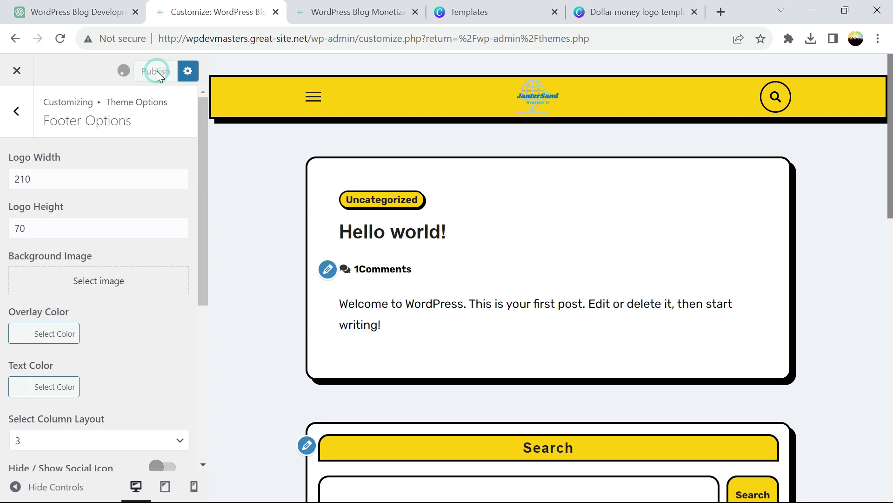
{"action": "left_click", "coordinate": [362, 20]}
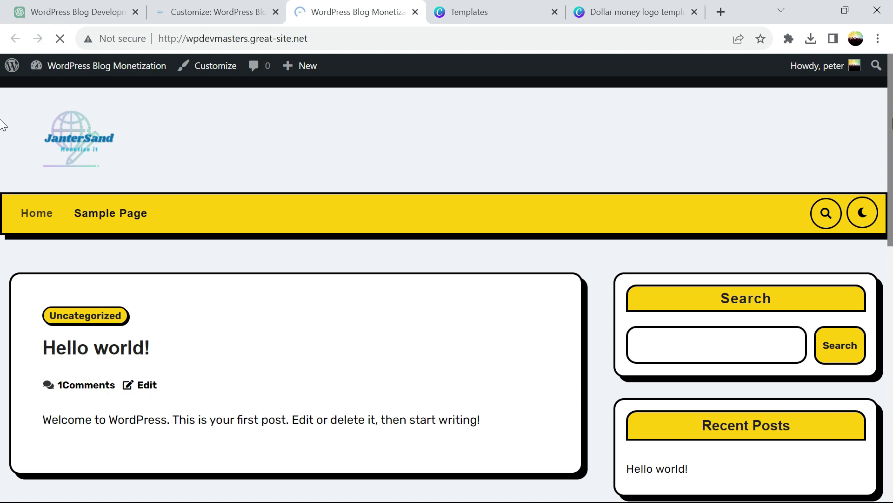
{"action": "scroll", "coordinate": [1, 270], "scroll_direction": "down", "scroll_amount": 15}
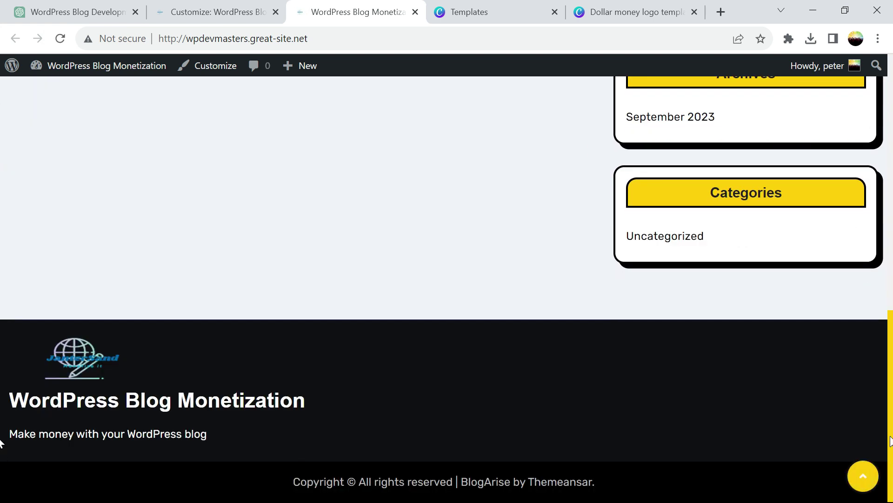
{"action": "scroll", "coordinate": [1, 442], "scroll_direction": "up", "scroll_amount": 15}
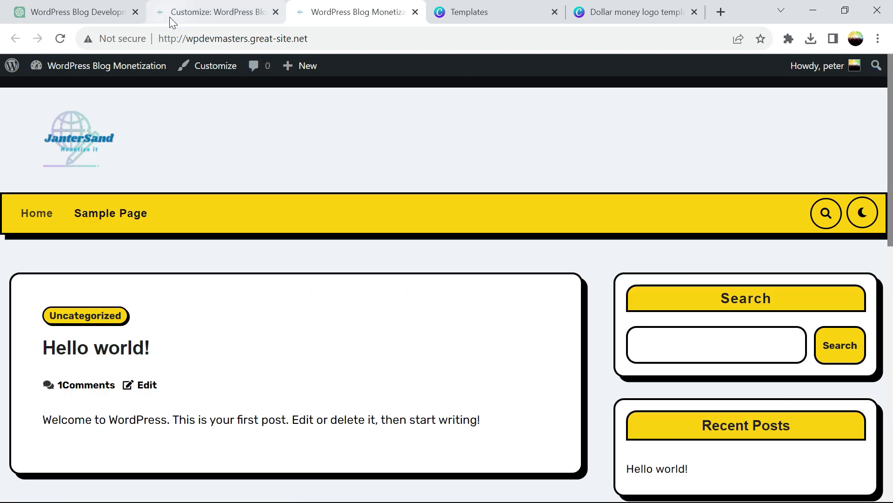
Return to the customizer and review the General Layout options for sidebar width, blog layout, single layout and page.
{"action": "left_click", "coordinate": [169, 17]}
{"action": "left_click", "coordinate": [18, 110]}
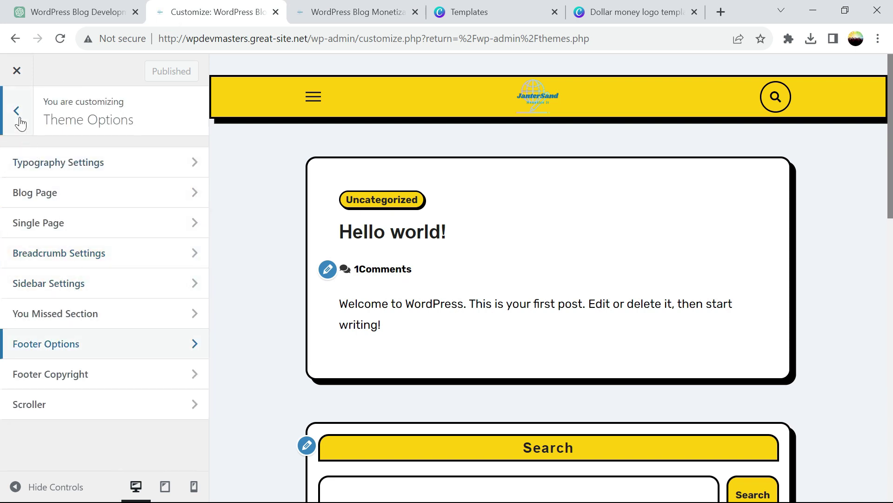
{"action": "left_click", "coordinate": [19, 116]}
{"action": "left_click", "coordinate": [81, 223]}
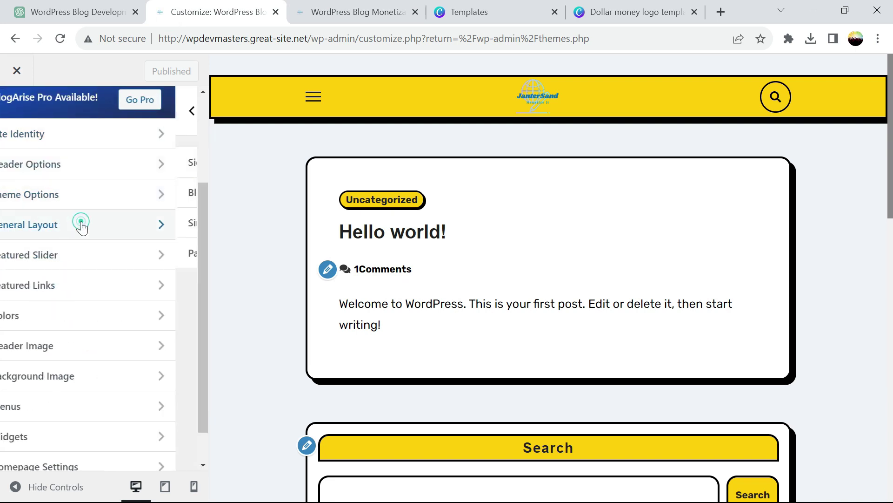
{"action": "left_click", "coordinate": [101, 160]}
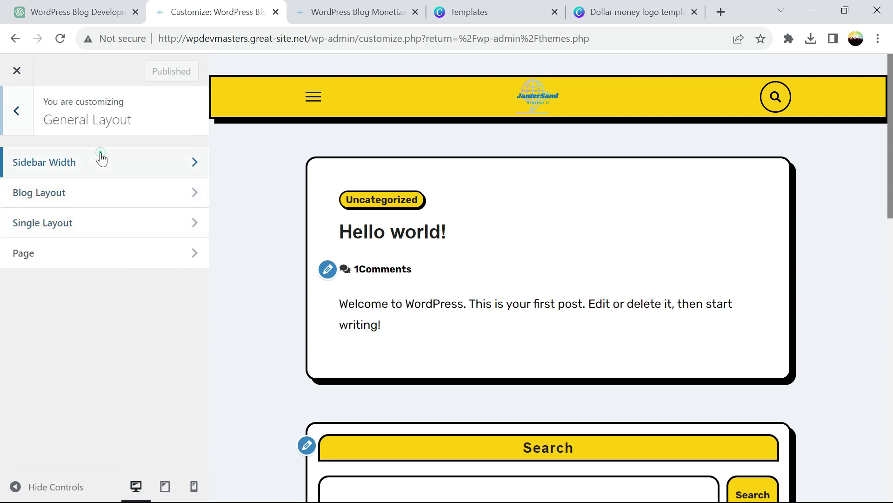
{"action": "left_click", "coordinate": [24, 122]}
{"action": "left_click", "coordinate": [56, 196]}
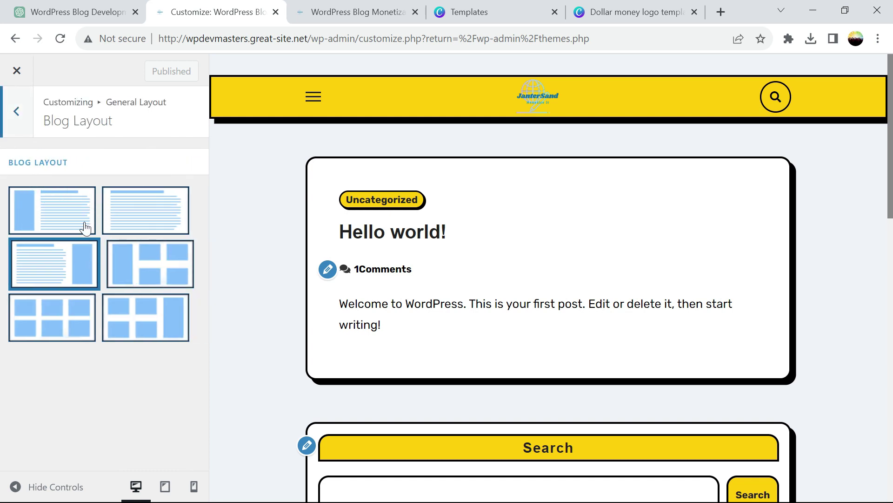
{"action": "left_click", "coordinate": [16, 119]}
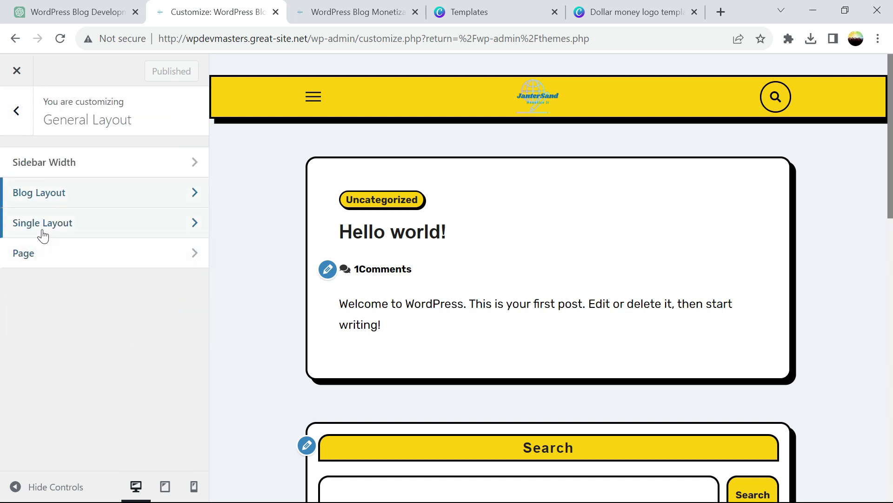
{"action": "left_click", "coordinate": [42, 228]}
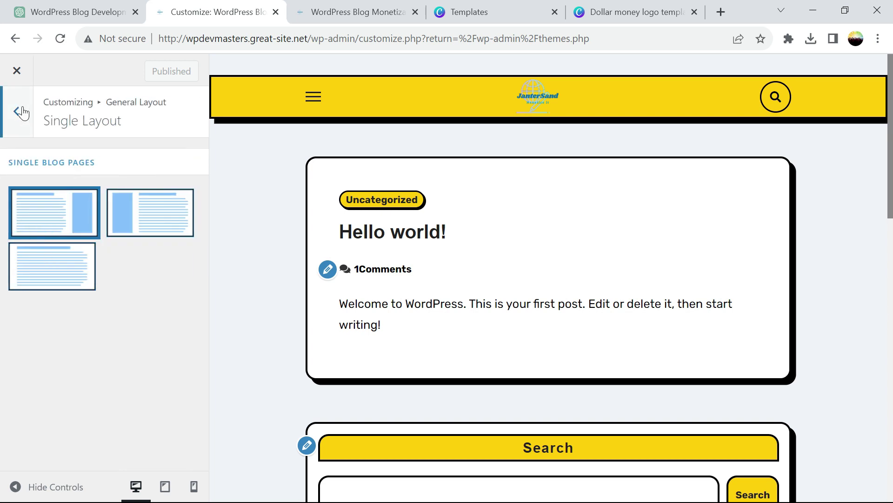
{"action": "left_click", "coordinate": [22, 112]}
{"action": "left_click", "coordinate": [44, 252]}
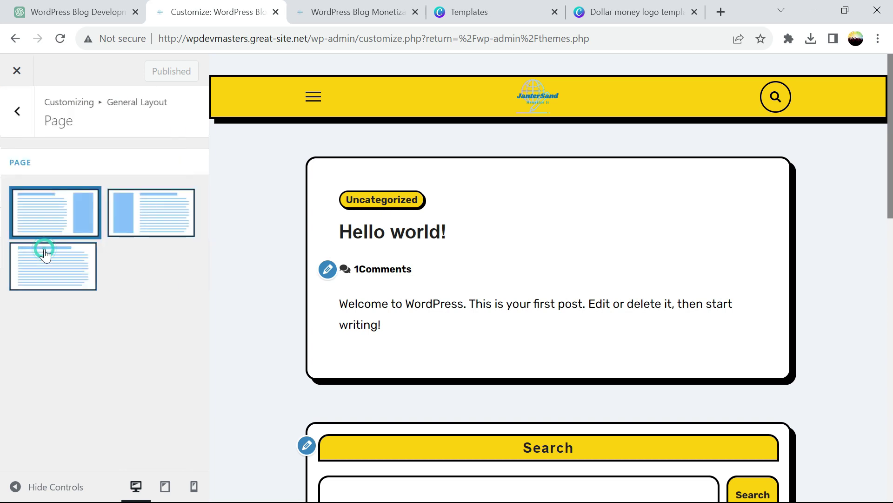
{"action": "left_click", "coordinate": [20, 113]}
{"action": "left_click", "coordinate": [20, 113]}
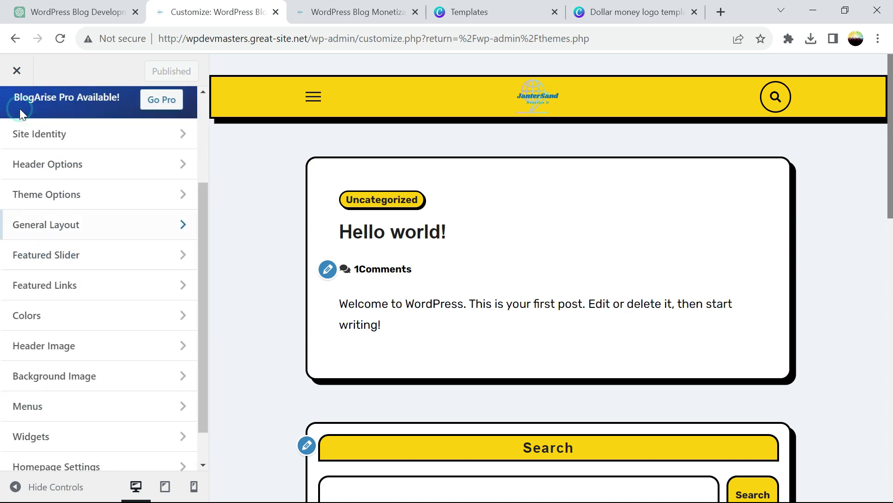
Review the customizer's Featured Slider, Featured Links, Colors, Header Image, Background Image and Menus settings.
{"action": "left_click", "coordinate": [71, 254]}
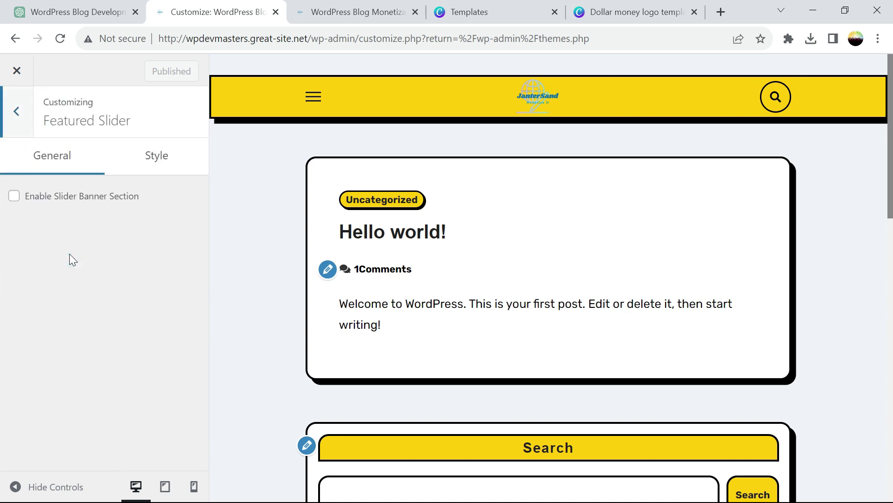
{"action": "left_click", "coordinate": [17, 111]}
{"action": "left_click", "coordinate": [55, 292]}
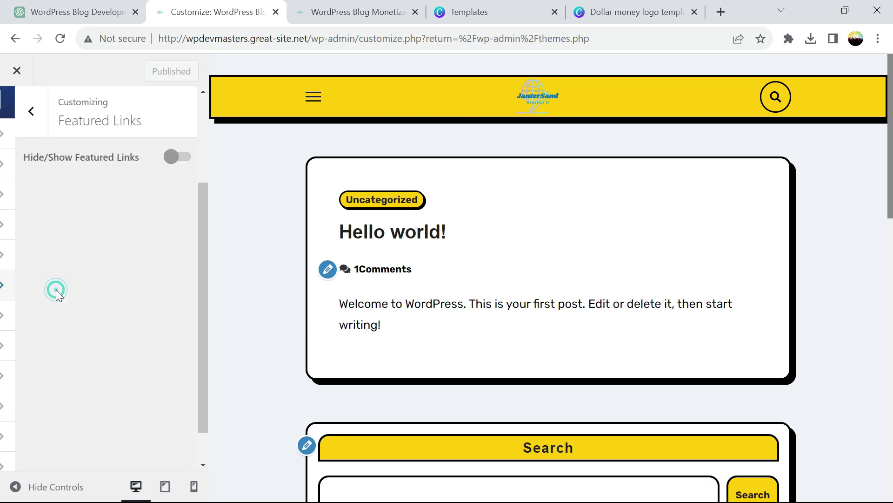
{"action": "left_click", "coordinate": [19, 114]}
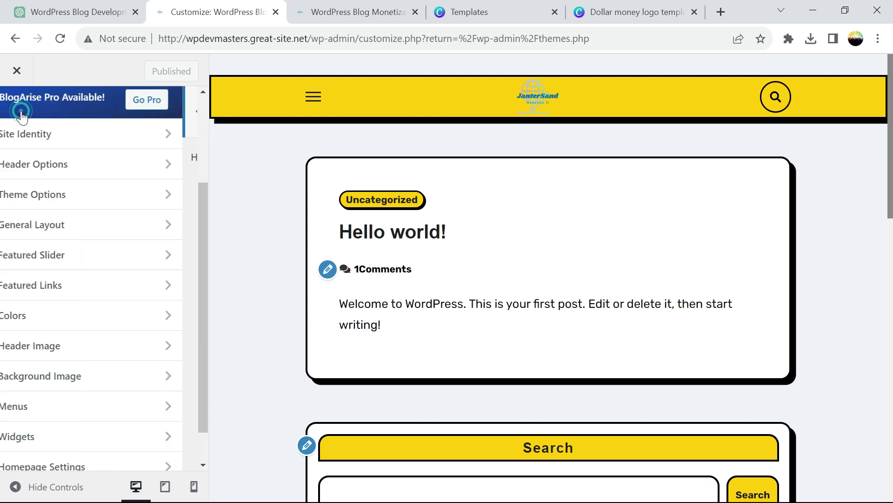
{"action": "left_click", "coordinate": [50, 326]}
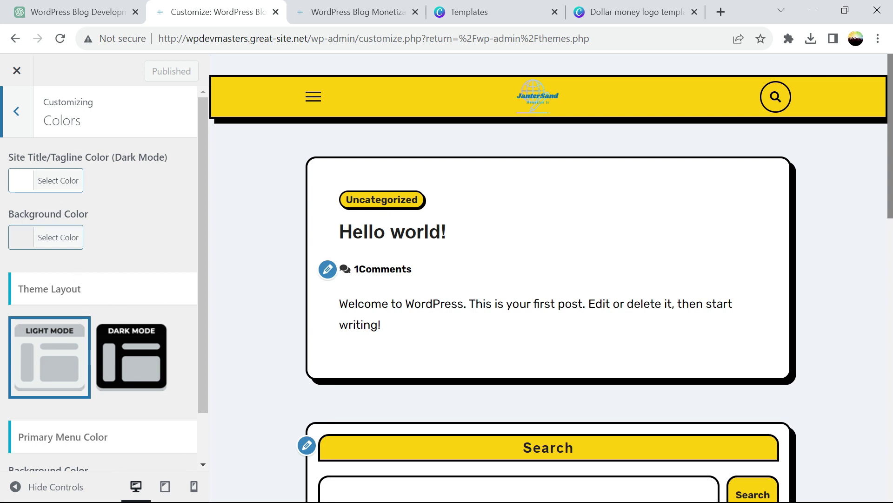
{"action": "left_click", "coordinate": [16, 111]}
{"action": "left_click", "coordinate": [54, 355]}
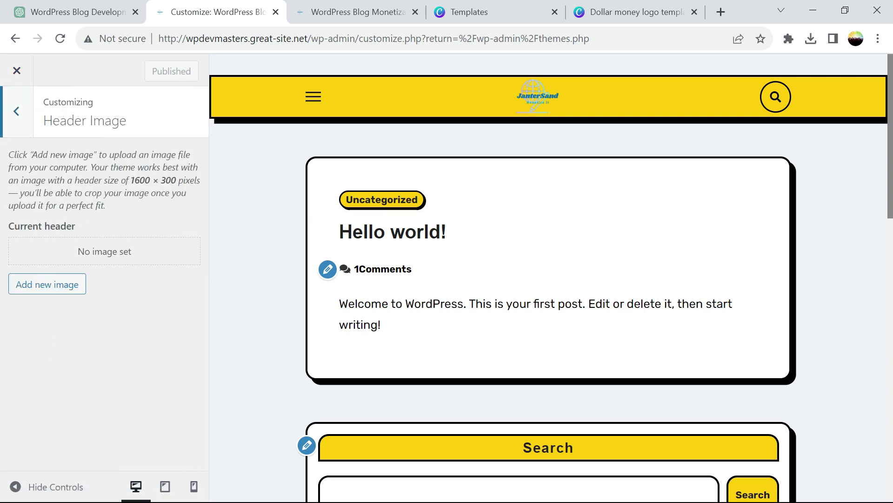
{"action": "left_click", "coordinate": [16, 111]}
{"action": "left_click", "coordinate": [64, 383]}
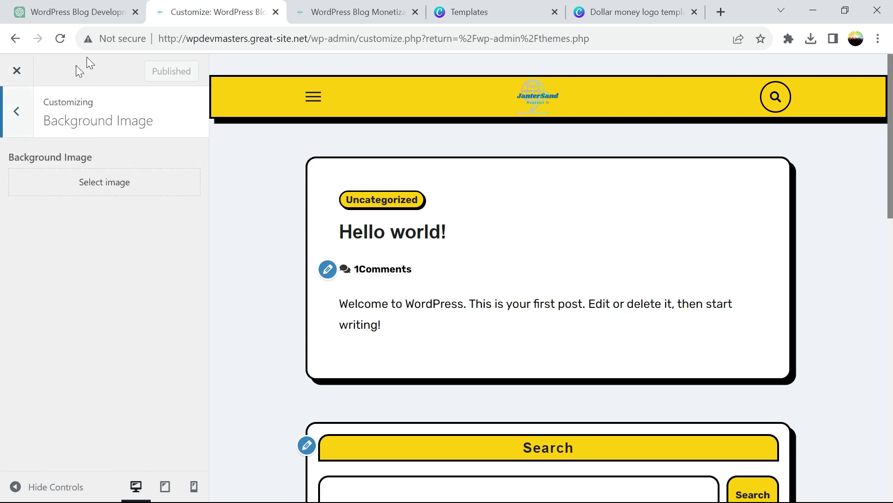
{"action": "left_click", "coordinate": [16, 114]}
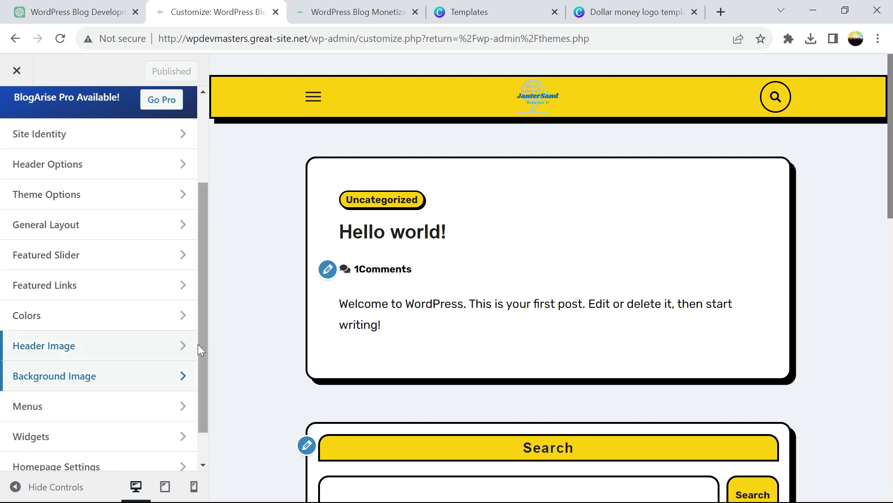
{"action": "left_click_drag", "start_coordinate": [197, 345], "coordinate": [199, 420]}
{"action": "left_click", "coordinate": [155, 370]}
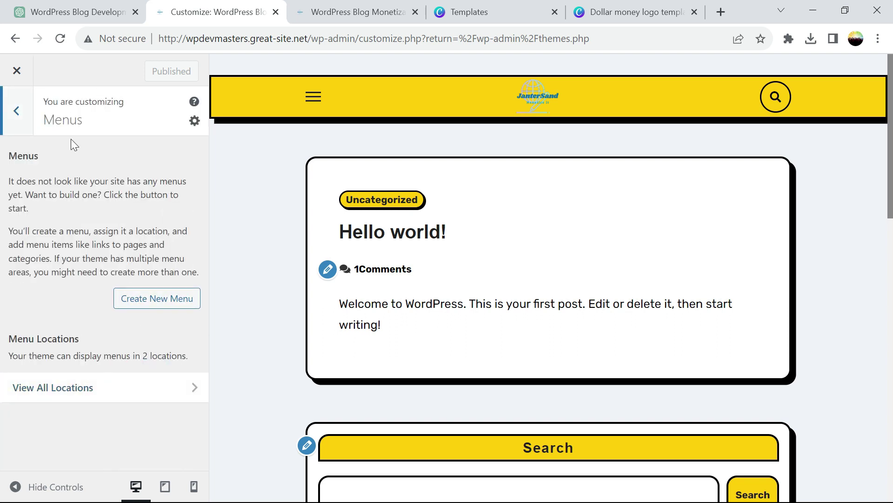
{"action": "left_click", "coordinate": [23, 114]}
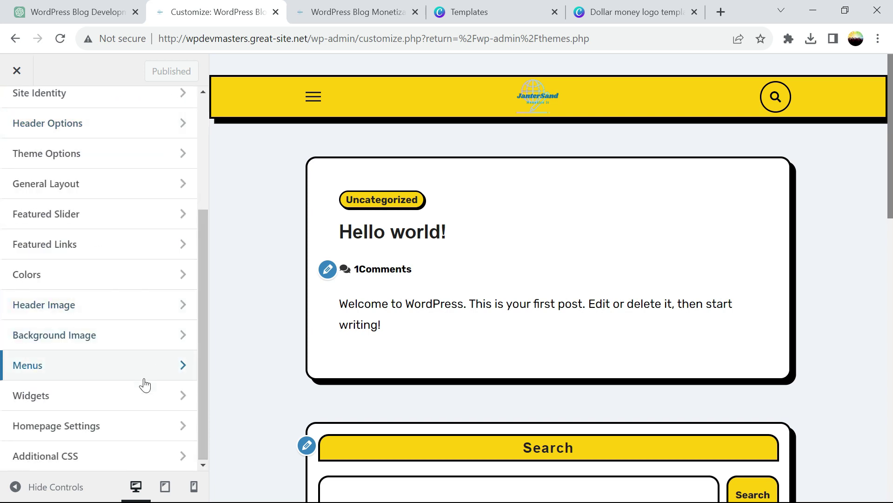
Open the Sidebar Widget Area for editing and dismiss the block widgets welcome guide.
{"action": "left_click", "coordinate": [138, 393]}
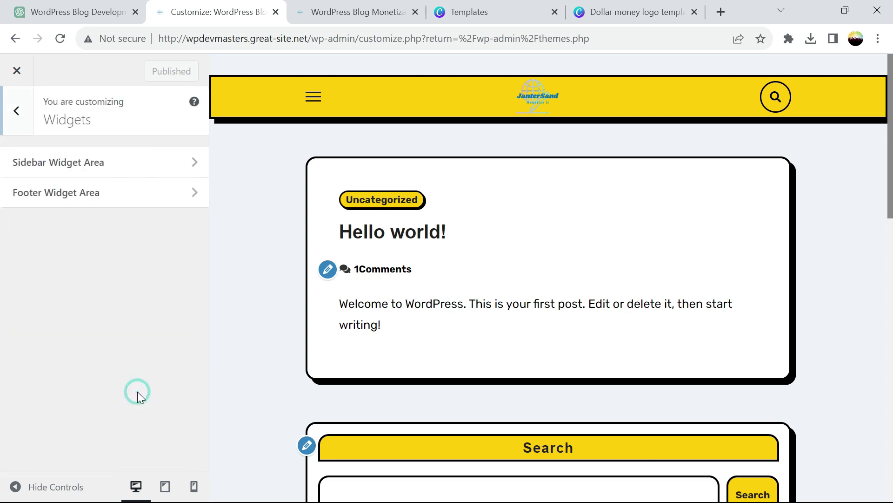
{"action": "left_click", "coordinate": [115, 163]}
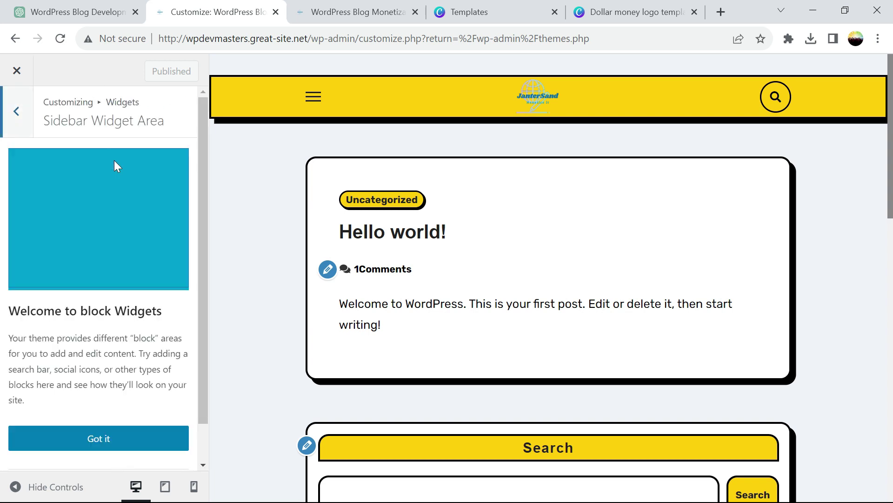
{"action": "scroll", "coordinate": [204, 317], "scroll_direction": "down", "scroll_amount": 1}
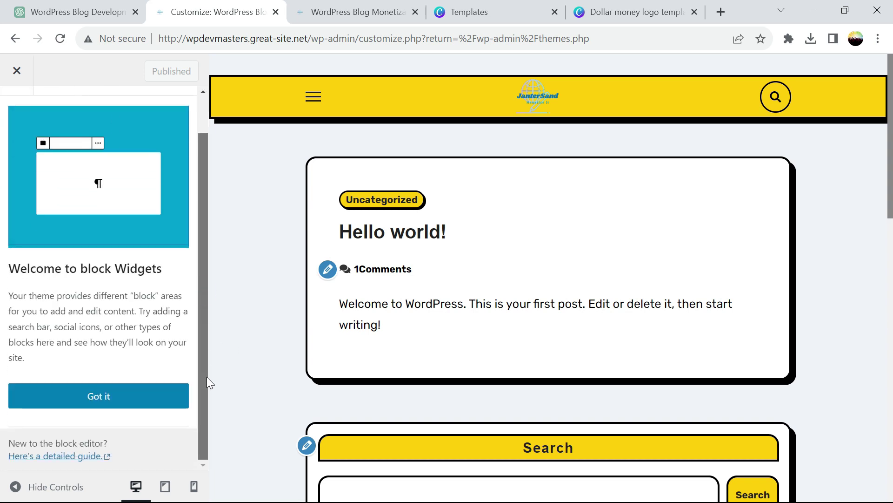
{"action": "left_click", "coordinate": [142, 401]}
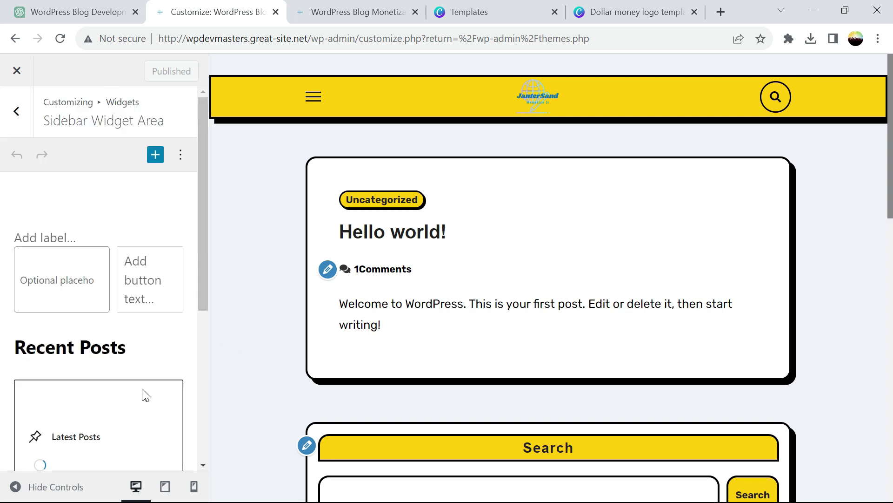
{"action": "left_click_drag", "start_coordinate": [199, 247], "coordinate": [217, 269]}
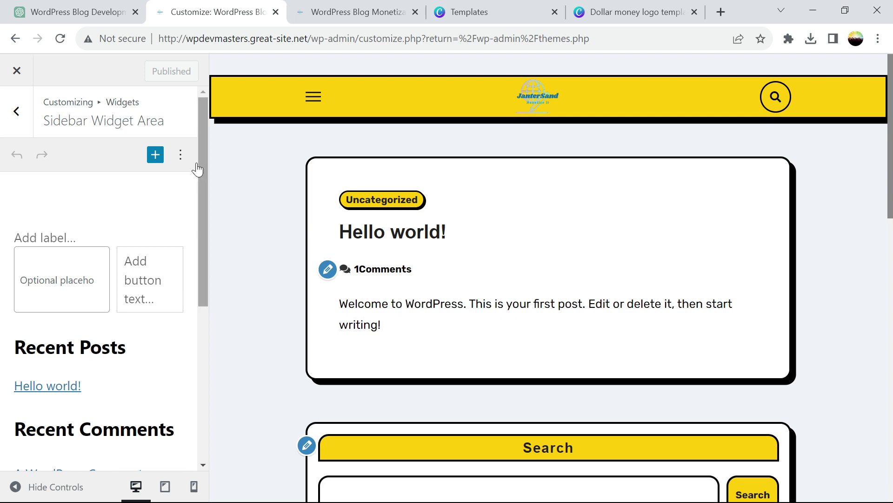
{"action": "left_click", "coordinate": [180, 154]}
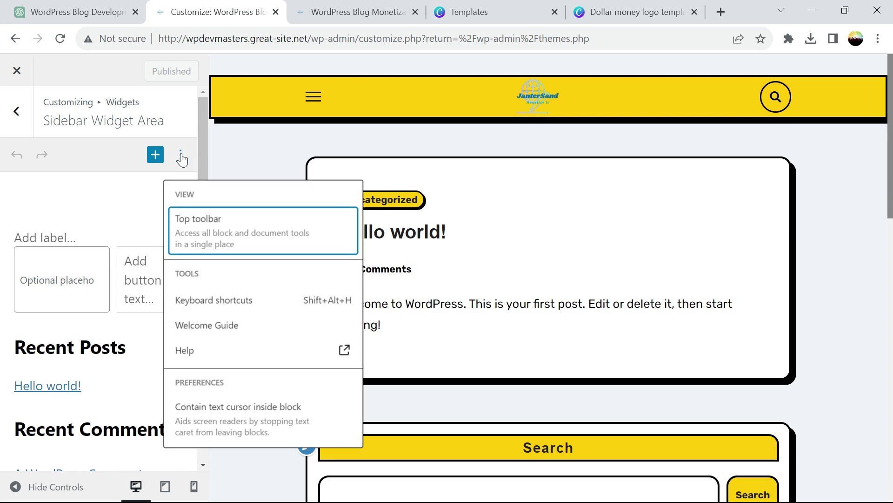
{"action": "left_click", "coordinate": [120, 205]}
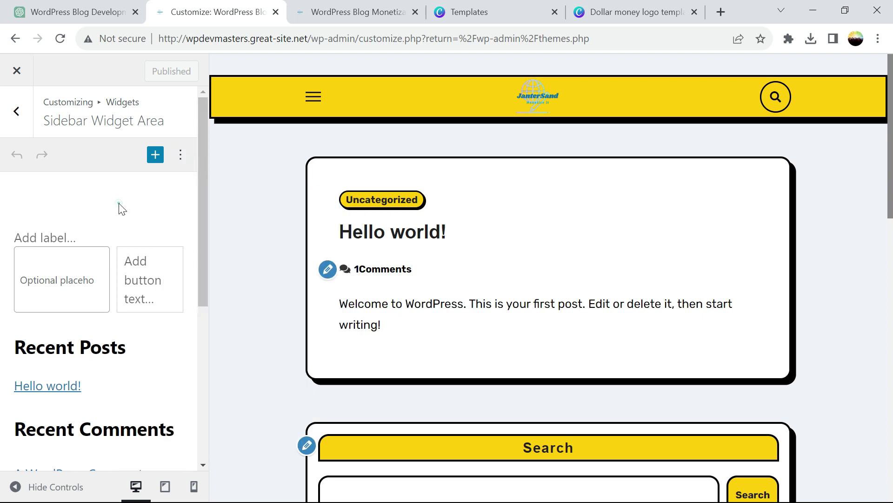
Delete the Archives heading and its list of monthly archives from the sidebar widget area.
{"action": "left_click", "coordinate": [118, 348]}
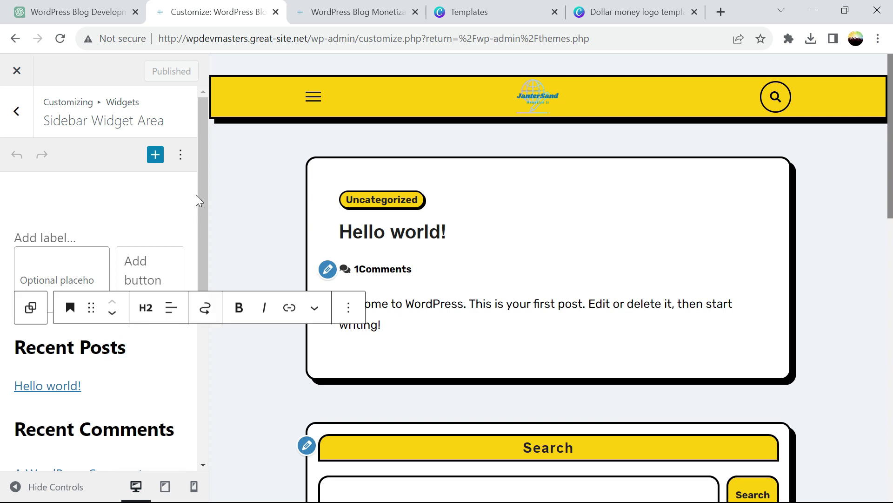
{"action": "scroll", "coordinate": [196, 200], "scroll_direction": "down", "scroll_amount": 5}
{"action": "left_click", "coordinate": [315, 235]}
{"action": "left_click", "coordinate": [348, 236]}
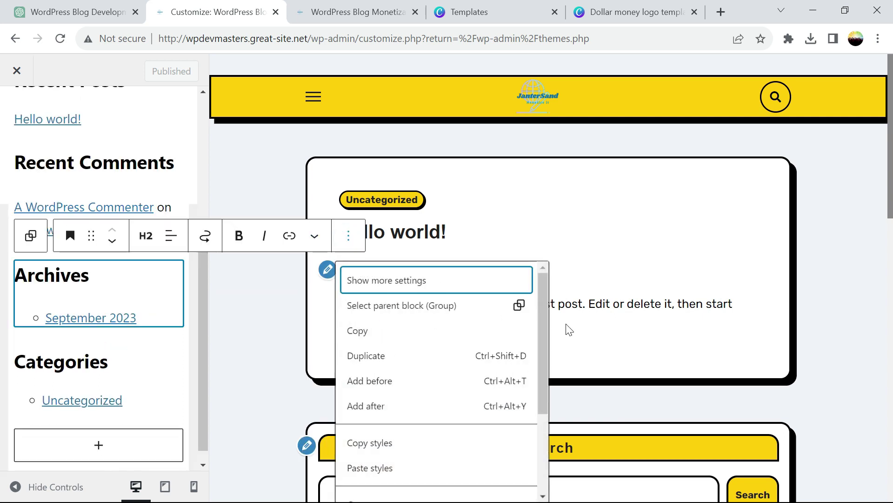
{"action": "left_click_drag", "start_coordinate": [543, 302], "coordinate": [549, 383]}
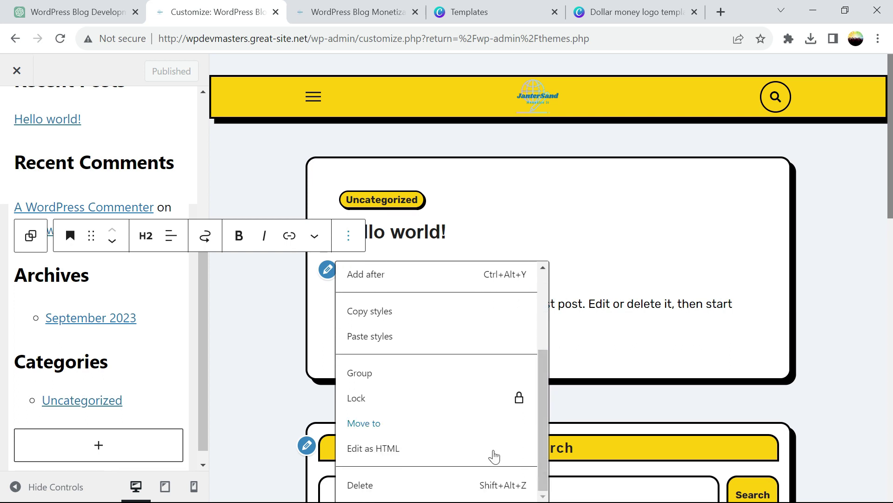
{"action": "left_click", "coordinate": [466, 485]}
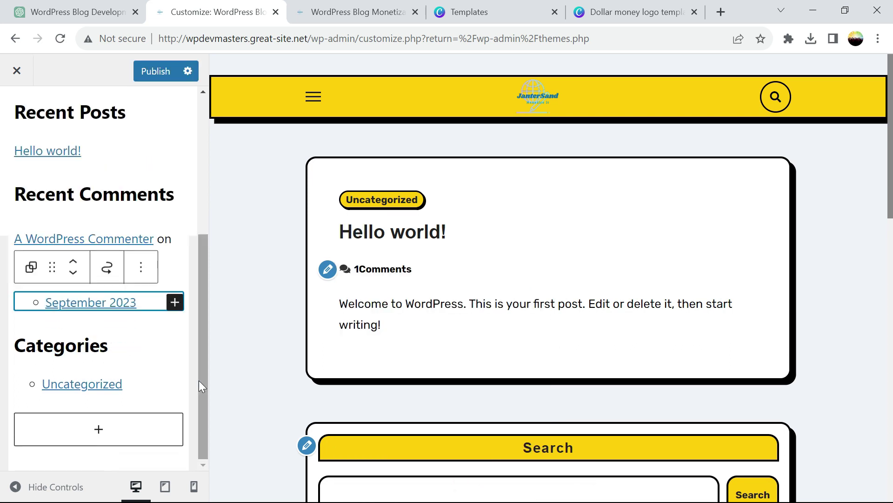
{"action": "left_click", "coordinate": [140, 267]}
{"action": "left_click_drag", "start_coordinate": [332, 368], "coordinate": [336, 451]}
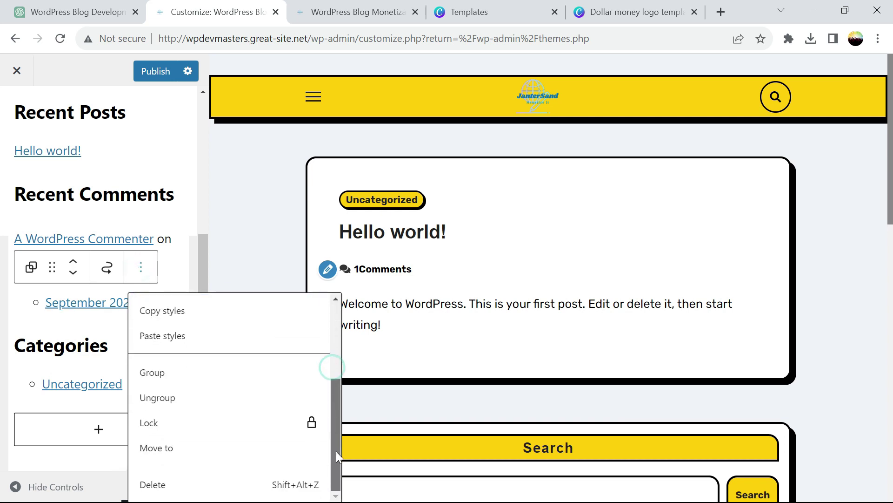
{"action": "left_click", "coordinate": [272, 483]}
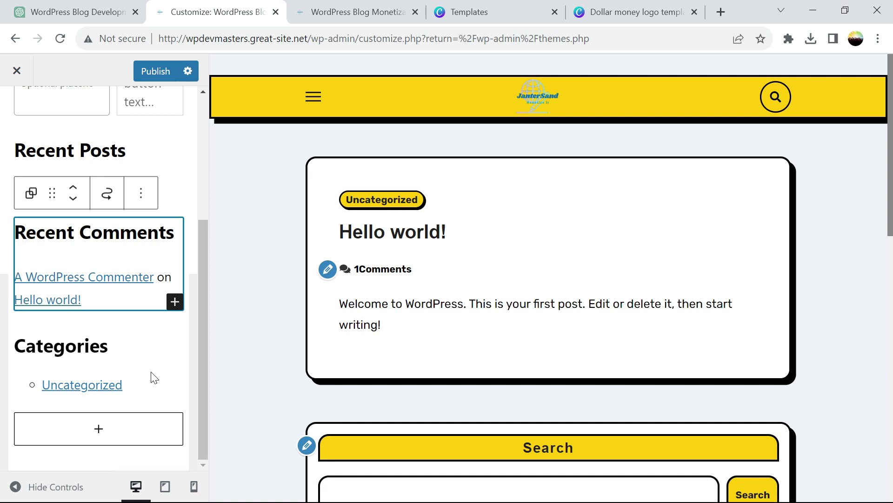
Delete the Categories heading and its category list from the sidebar widget area.
{"action": "left_click", "coordinate": [109, 345]}
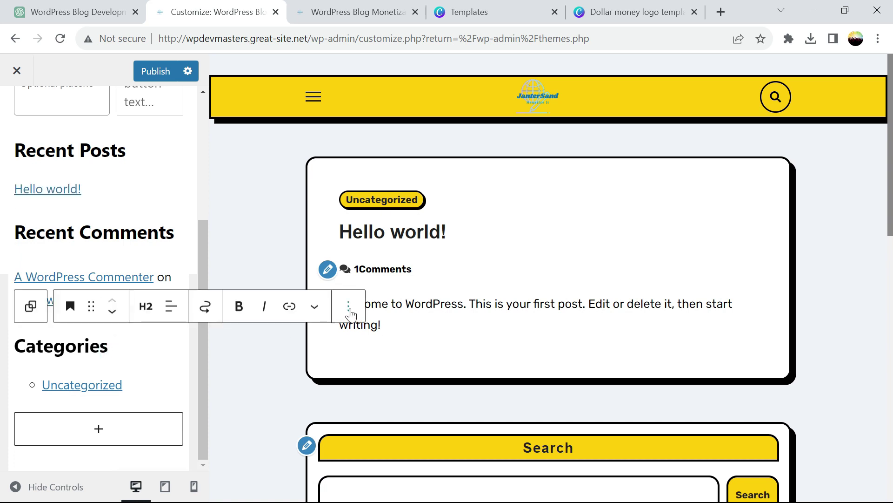
{"action": "left_click", "coordinate": [349, 307]}
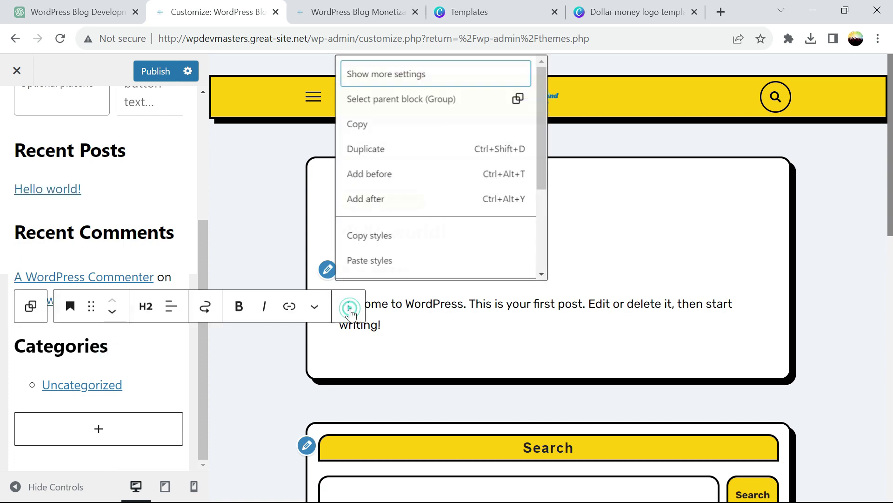
{"action": "left_click", "coordinate": [539, 170]}
{"action": "scroll", "coordinate": [539, 172], "scroll_direction": "down", "scroll_amount": 3}
{"action": "left_click", "coordinate": [428, 270]}
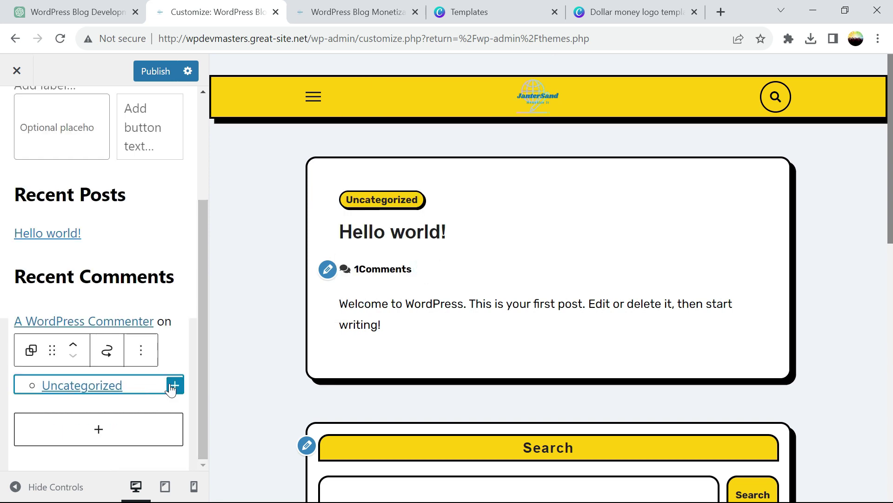
{"action": "left_click", "coordinate": [141, 350]}
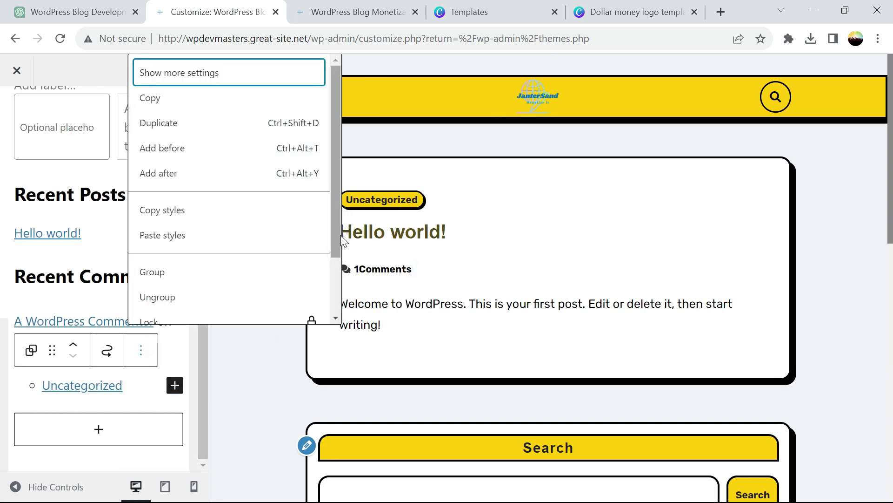
{"action": "scroll", "coordinate": [338, 235], "scroll_direction": "down", "scroll_amount": 2}
{"action": "left_click", "coordinate": [279, 307]}
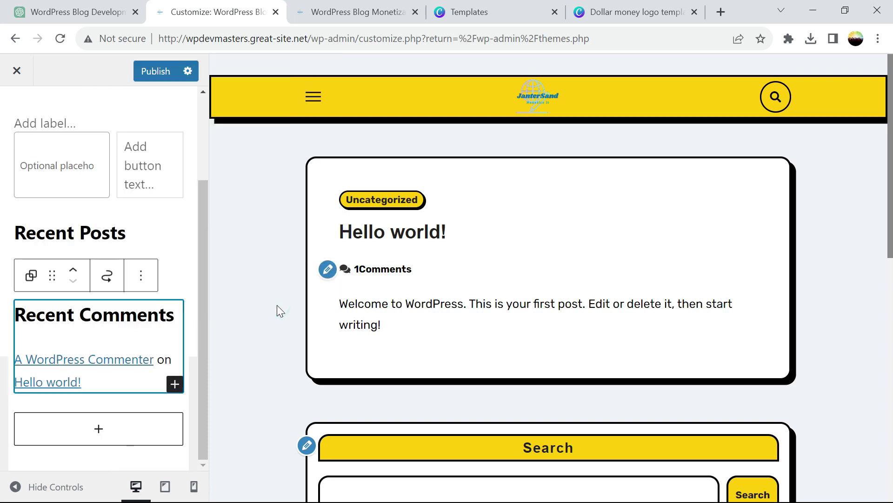
Delete the Recent Comments heading and its comments list from the sidebar widget area.
{"action": "left_click", "coordinate": [157, 313]}
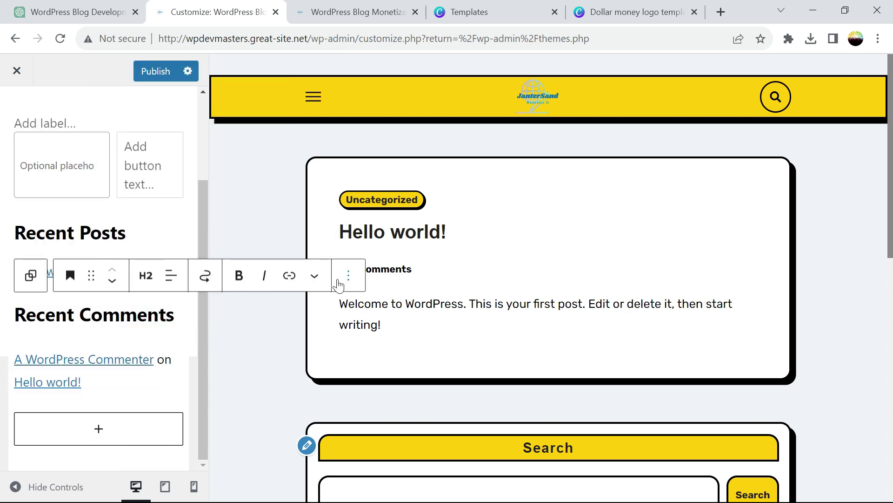
{"action": "left_click", "coordinate": [348, 276]}
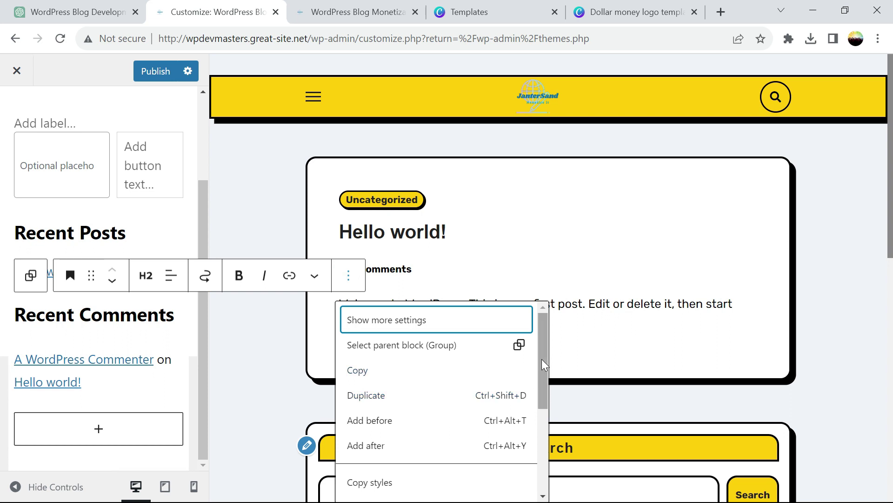
{"action": "left_click_drag", "start_coordinate": [541, 359], "coordinate": [542, 499]}
{"action": "left_click", "coordinate": [472, 486]}
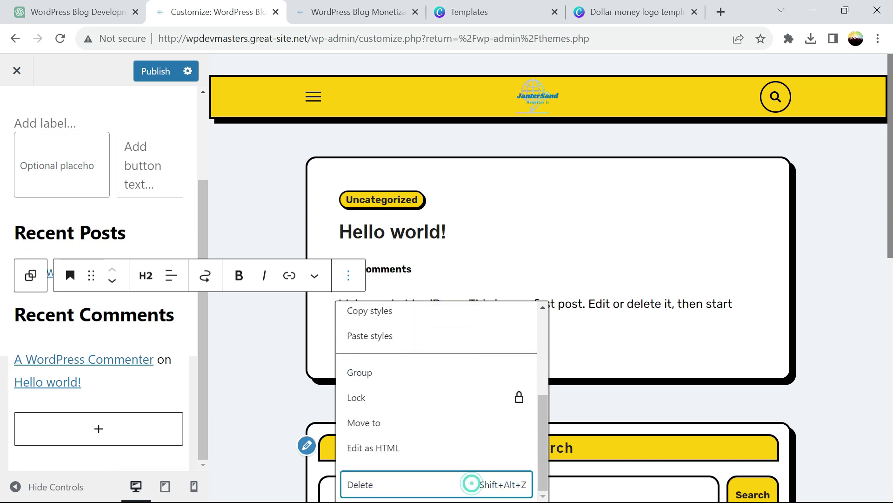
{"action": "left_click", "coordinate": [172, 361]}
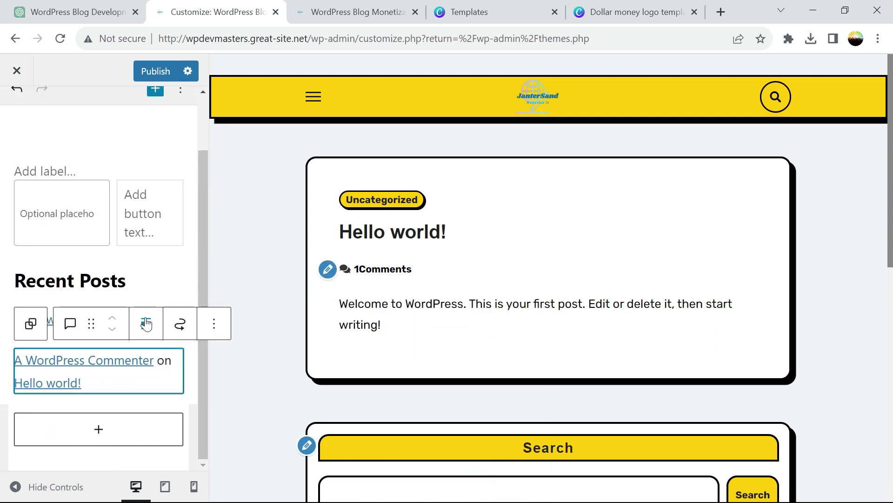
{"action": "left_click", "coordinate": [217, 324]}
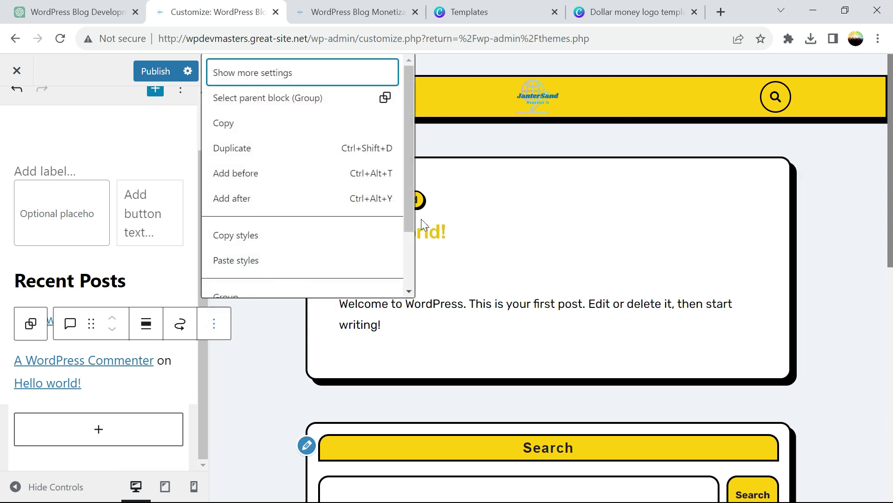
{"action": "left_click_drag", "start_coordinate": [409, 206], "coordinate": [413, 281]}
{"action": "left_click", "coordinate": [299, 279]}
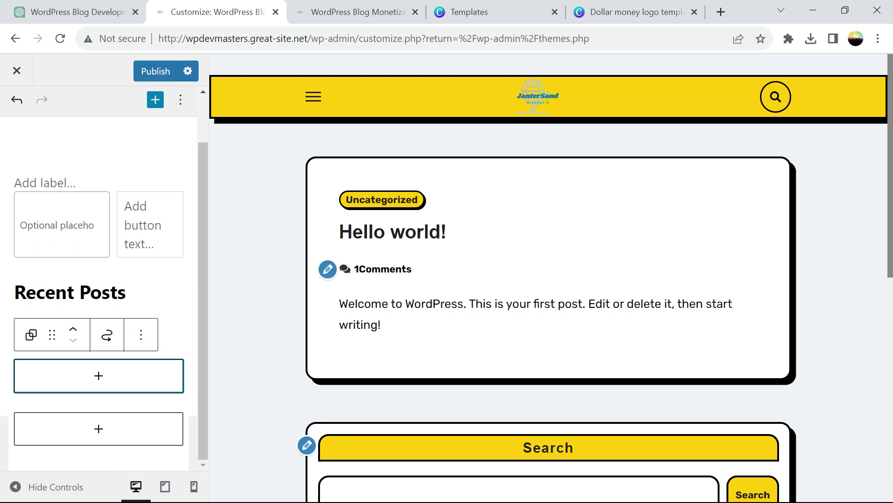
Delete the Recent Posts heading and the group holding its post list from the sidebar widget area.
{"action": "left_click", "coordinate": [126, 291]}
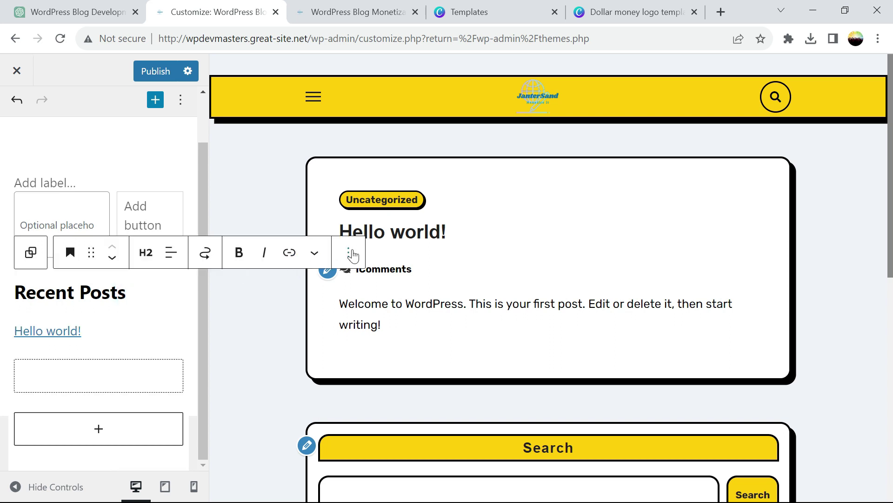
{"action": "left_click", "coordinate": [348, 252]}
{"action": "scroll", "coordinate": [540, 335], "scroll_direction": "down", "scroll_amount": 3}
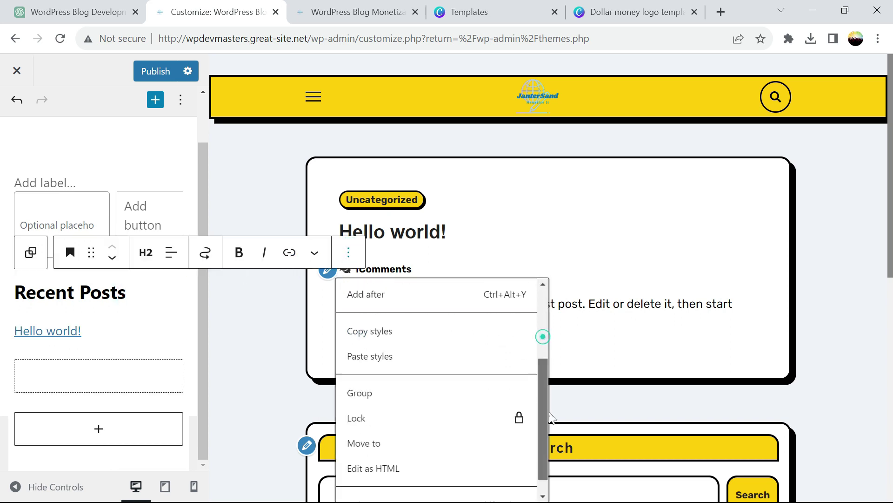
{"action": "left_click", "coordinate": [491, 482]}
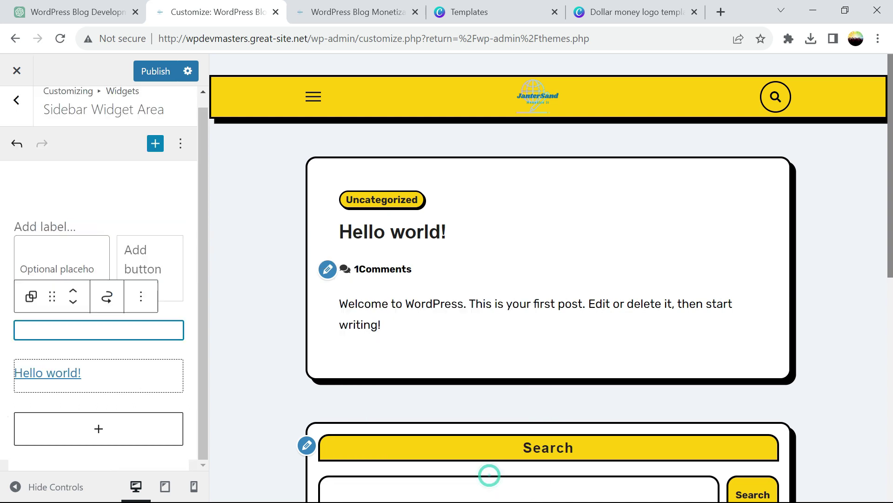
{"action": "left_click", "coordinate": [141, 297]}
{"action": "scroll", "coordinate": [331, 173], "scroll_direction": "down", "scroll_amount": 3}
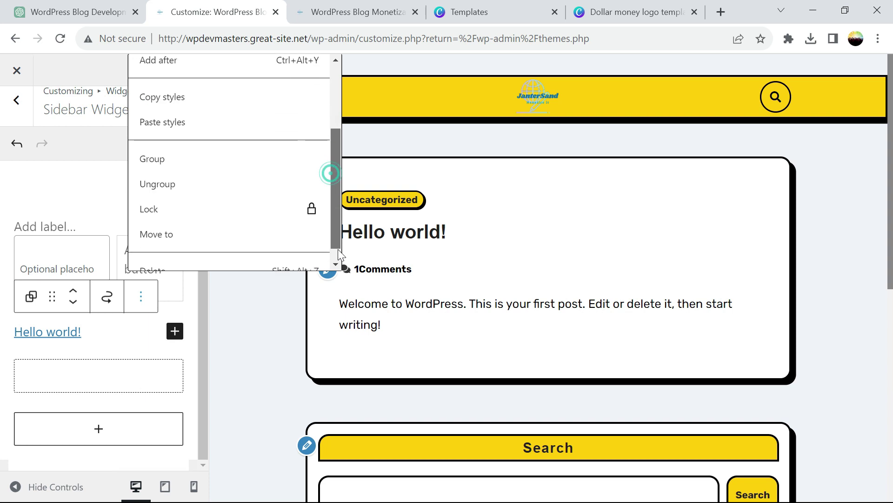
{"action": "left_click", "coordinate": [233, 256]}
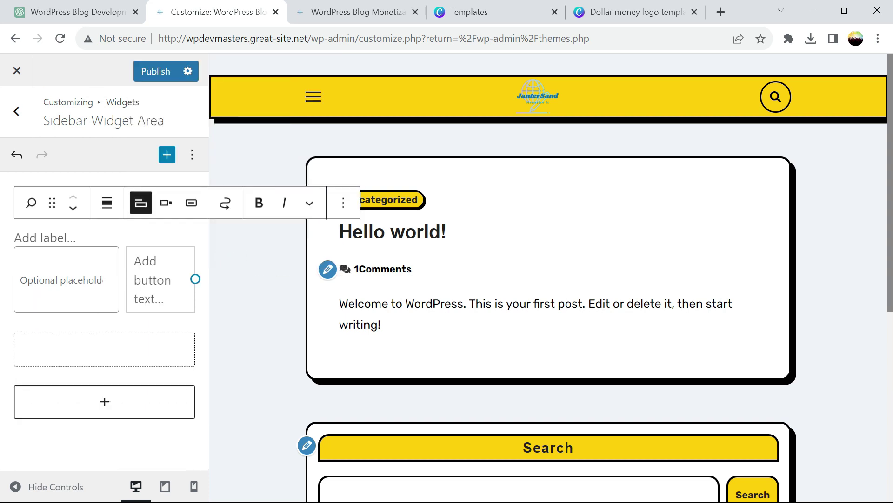
Publish the widget changes, check the sidebar on the live blog and return to the customizer.
{"action": "left_click", "coordinate": [164, 78]}
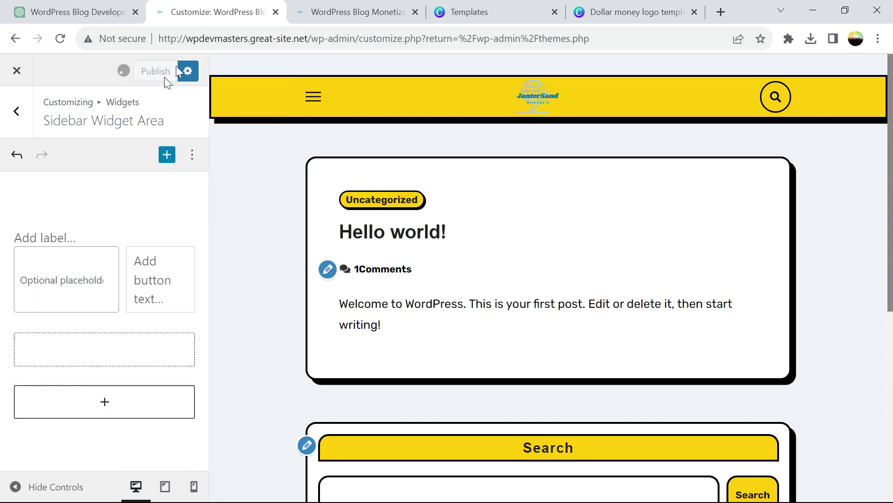
{"action": "left_click", "coordinate": [314, 13]}
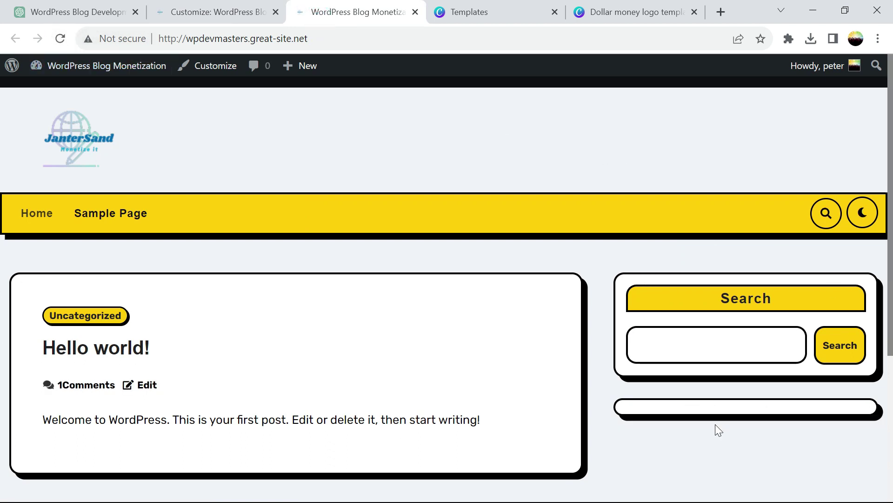
{"action": "left_click", "coordinate": [175, 13]}
Delete the leftover empty group and the search block from the sidebar widget area.
{"action": "left_click", "coordinate": [144, 360]}
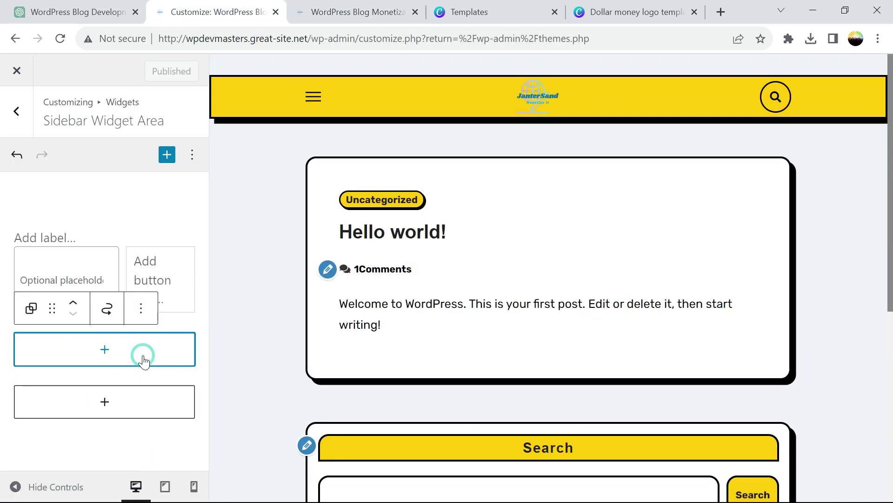
{"action": "left_click", "coordinate": [141, 307]}
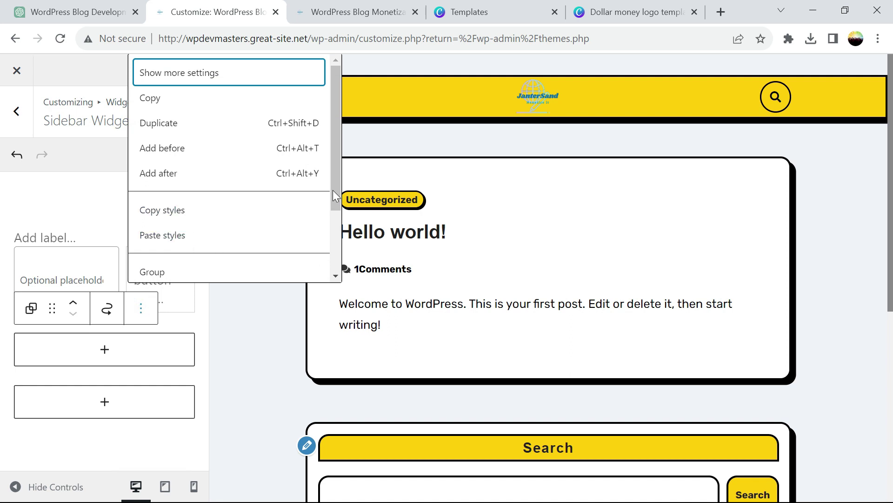
{"action": "left_click_drag", "start_coordinate": [333, 190], "coordinate": [331, 263]}
{"action": "left_click", "coordinate": [271, 258]}
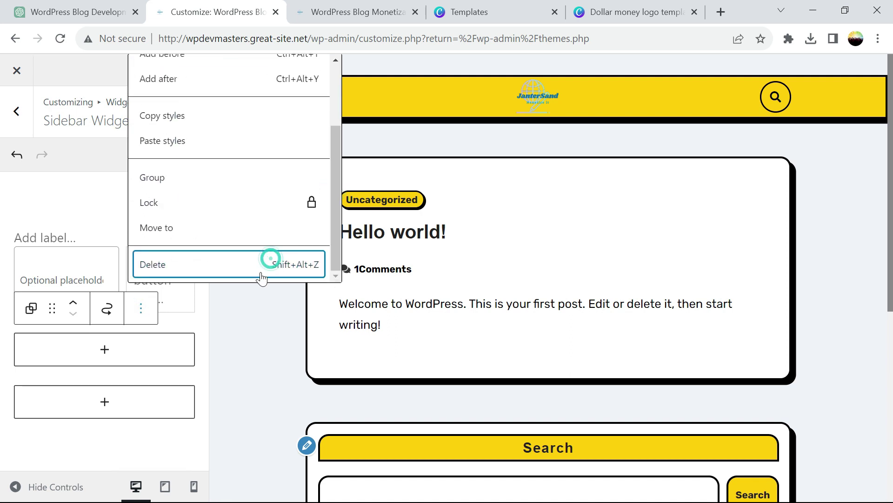
{"action": "left_click", "coordinate": [178, 348]}
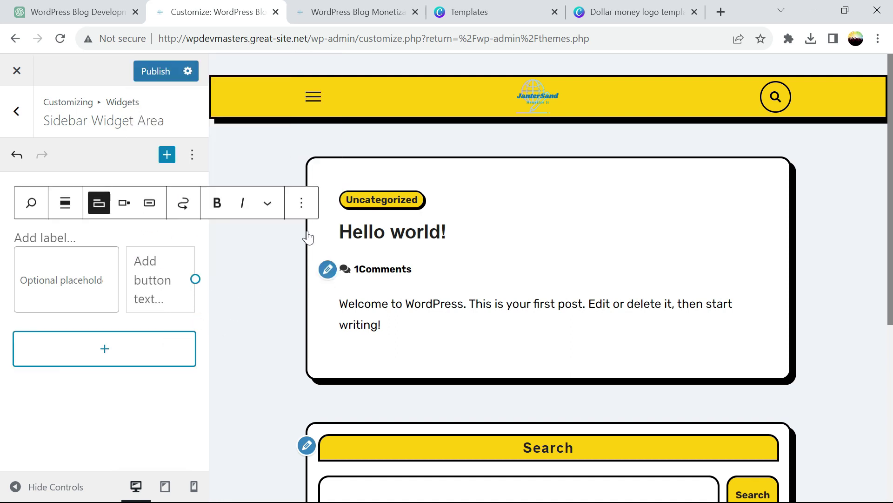
{"action": "left_click", "coordinate": [301, 202]}
{"action": "left_click_drag", "start_coordinate": [492, 412], "coordinate": [494, 465]}
{"action": "left_click", "coordinate": [451, 483]}
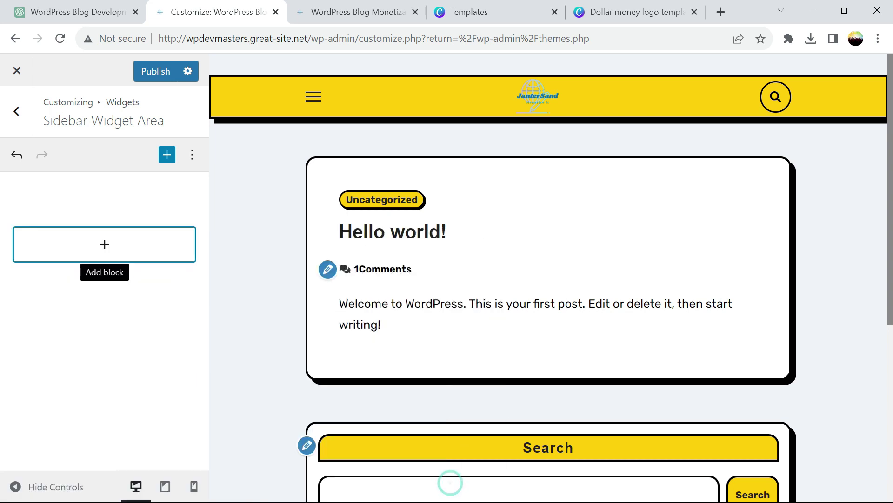
Publish the sidebar changes and reload the live blog to examine the page from header to footer.
{"action": "left_click", "coordinate": [140, 77]}
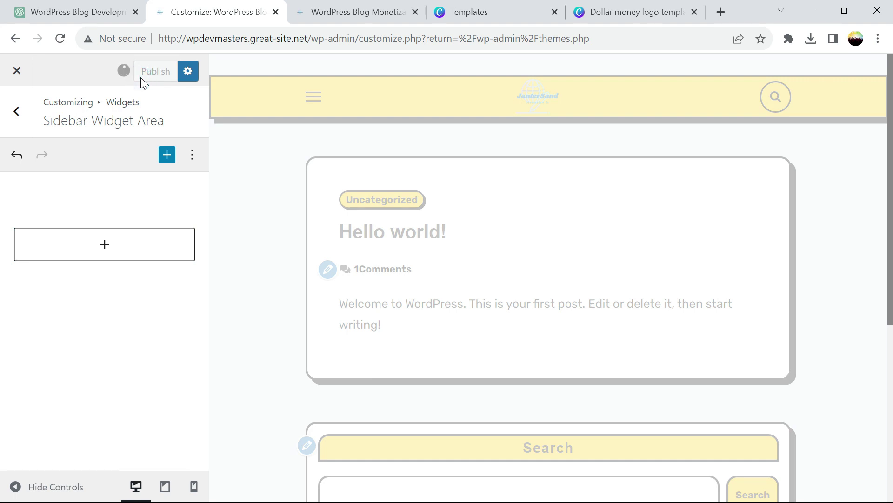
{"action": "left_click", "coordinate": [362, 11]}
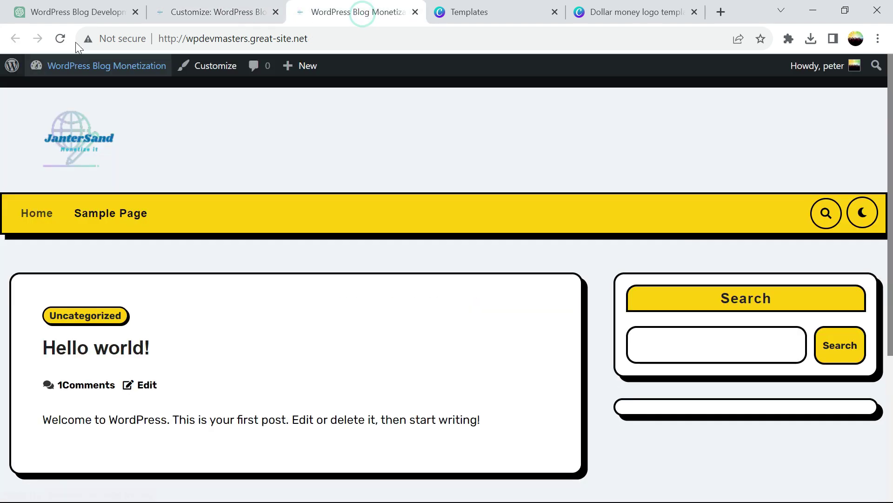
{"action": "left_click", "coordinate": [60, 38]}
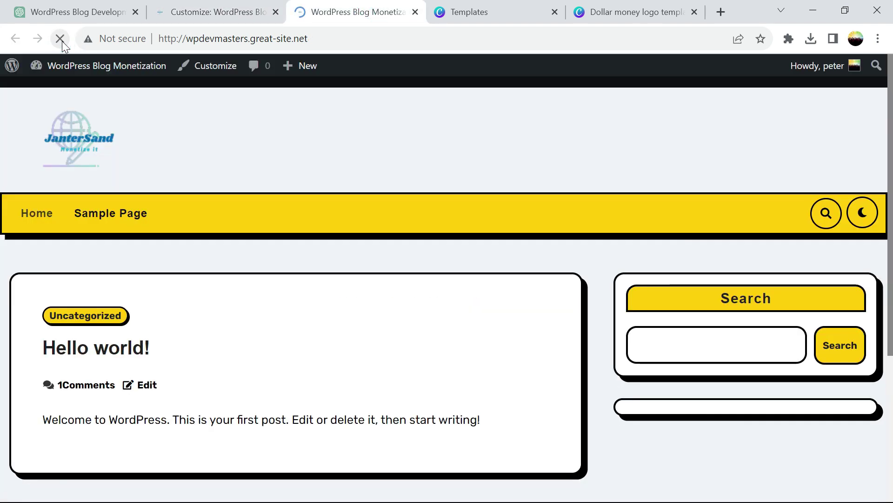
{"action": "scroll", "coordinate": [2, 270], "scroll_direction": "down", "scroll_amount": 3}
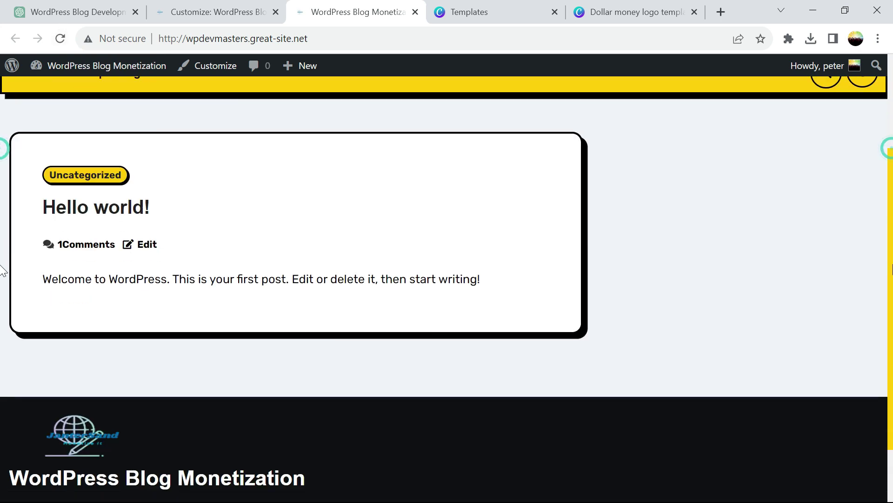
{"action": "scroll", "coordinate": [2, 270], "scroll_direction": "down", "scroll_amount": 2}
{"action": "left_click_drag", "start_coordinate": [889, 321], "coordinate": [888, 119]}
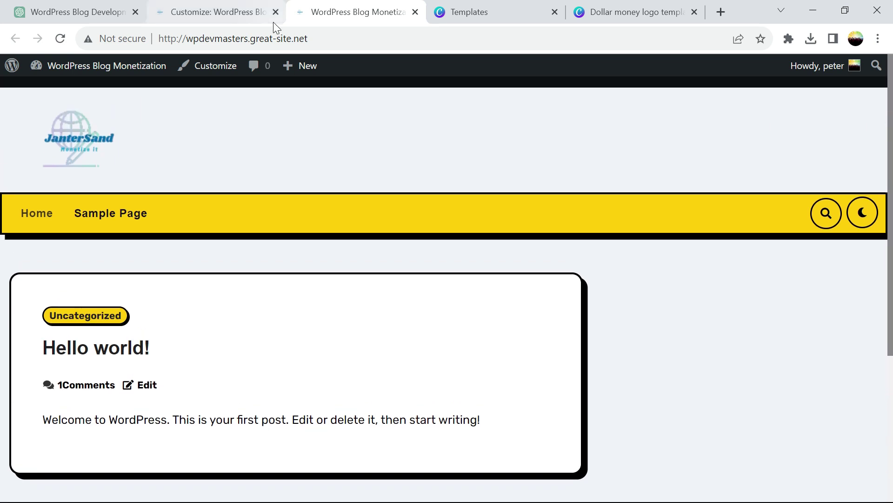
Return to the customizer and review the Footer Widget Area's block choices and the Homepage Settings.
{"action": "left_click", "coordinate": [222, 13]}
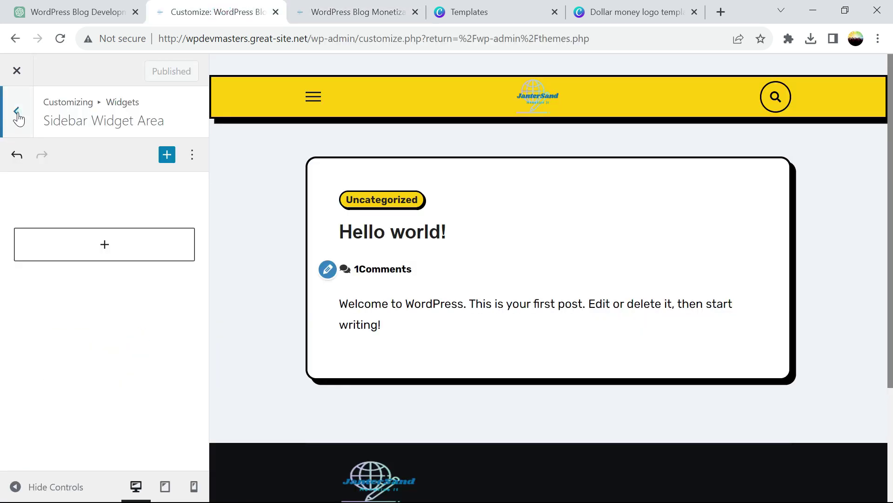
{"action": "left_click", "coordinate": [19, 121]}
{"action": "left_click", "coordinate": [50, 191]}
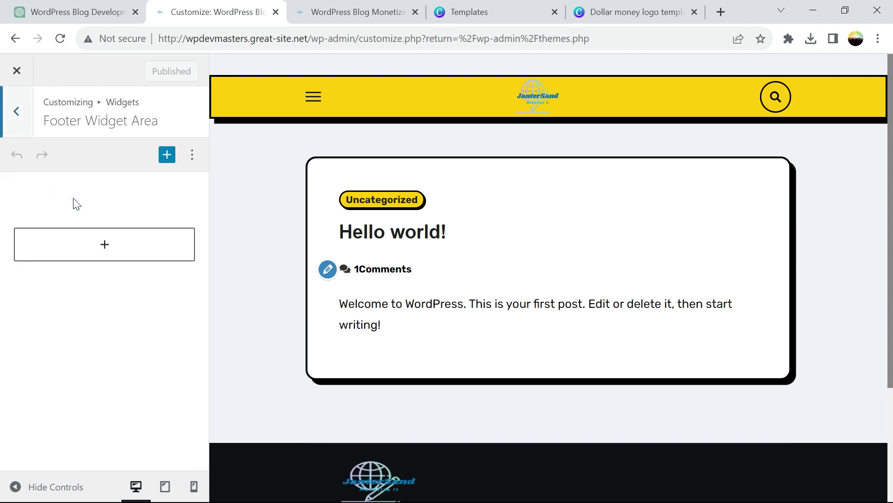
{"action": "left_click", "coordinate": [148, 248]}
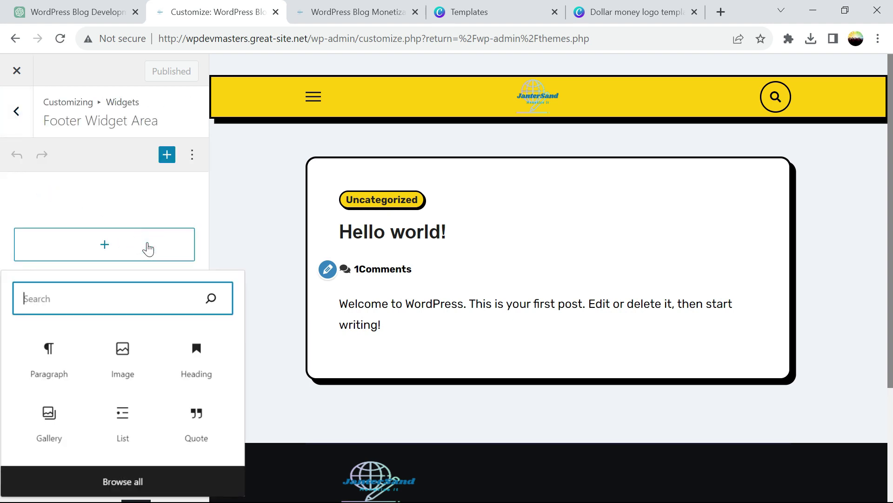
{"action": "left_click_drag", "start_coordinate": [162, 208], "coordinate": [20, 116]}
{"action": "left_click", "coordinate": [20, 116]}
{"action": "left_click", "coordinate": [20, 117]}
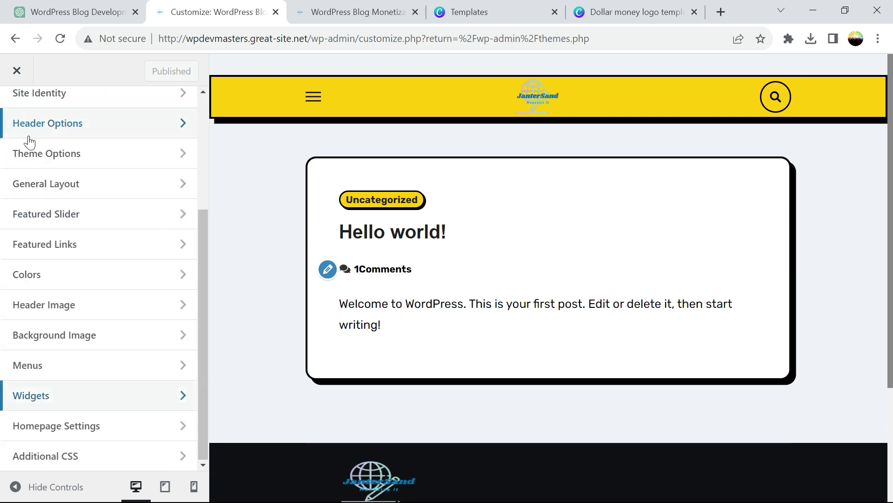
{"action": "left_click", "coordinate": [108, 429]}
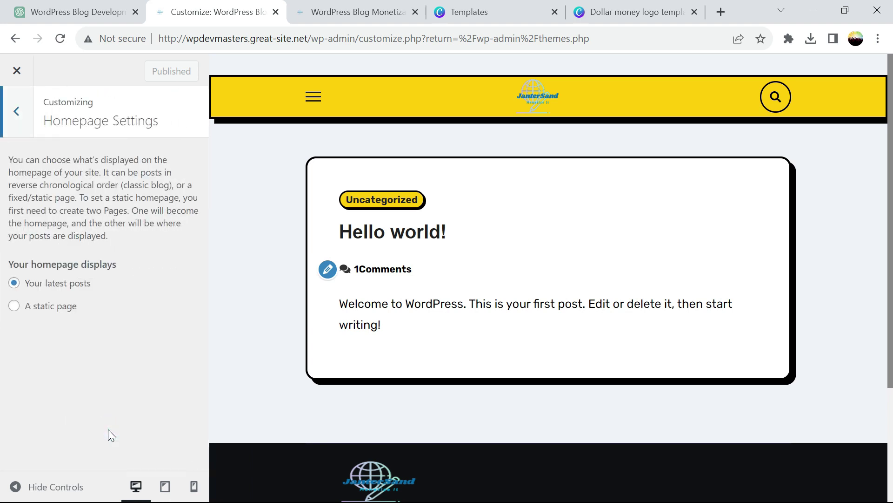
{"action": "left_click", "coordinate": [17, 110]}
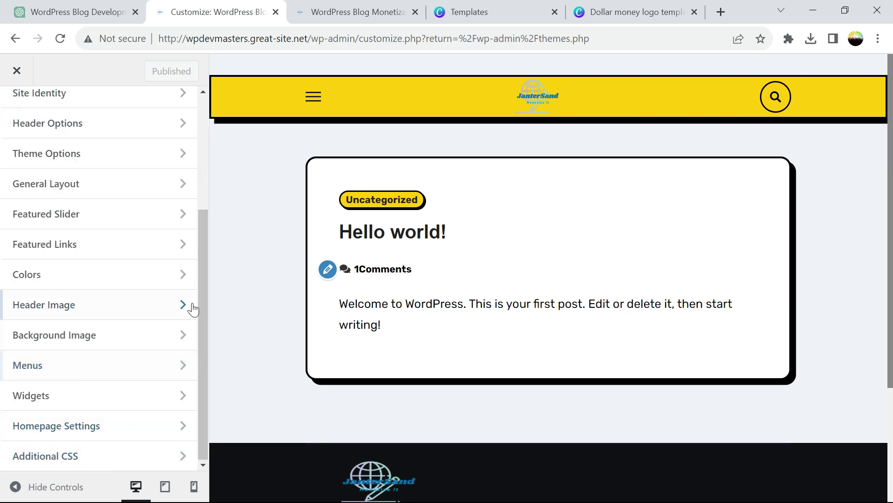
Examine the live blog's header and homepage, and return to the customizer.
{"action": "left_click_drag", "start_coordinate": [200, 284], "coordinate": [191, 116]}
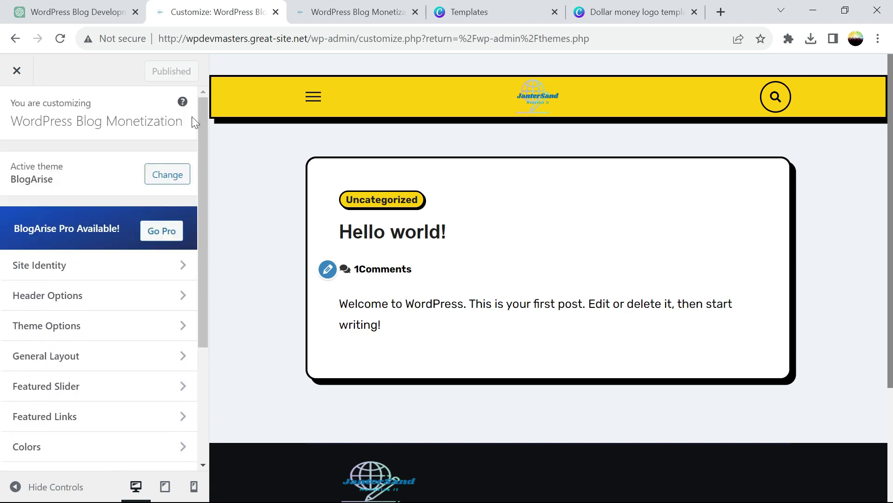
{"action": "left_click", "coordinate": [323, 12]}
{"action": "mouse_move", "coordinate": [160, 77]}
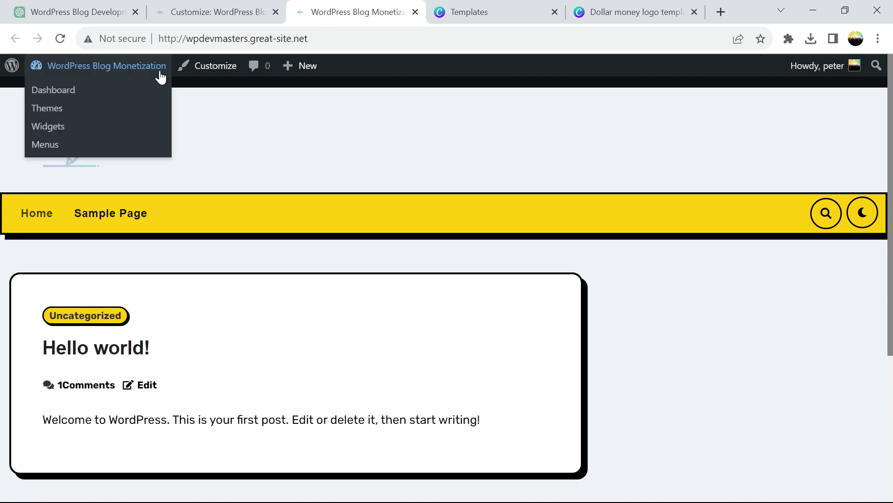
{"action": "left_click", "coordinate": [184, 12]}
Review the Blog Layout options under General Layout and return to the main customizer list.
{"action": "left_click_drag", "start_coordinate": [202, 206], "coordinate": [205, 278]}
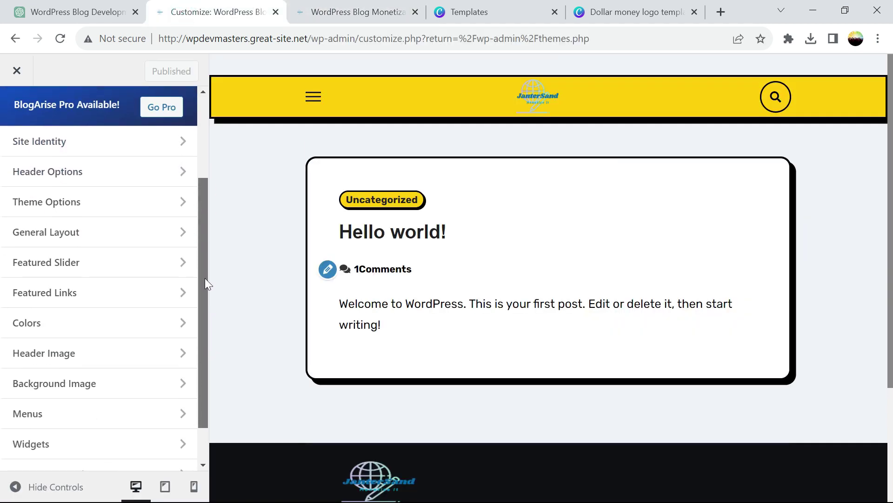
{"action": "left_click", "coordinate": [123, 242]}
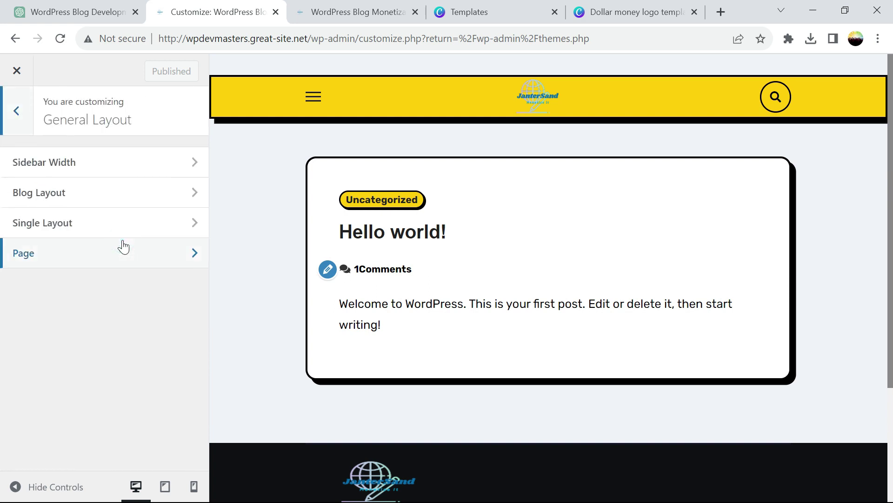
{"action": "left_click", "coordinate": [106, 190]}
{"action": "left_click", "coordinate": [16, 111]}
{"action": "left_click", "coordinate": [17, 112]}
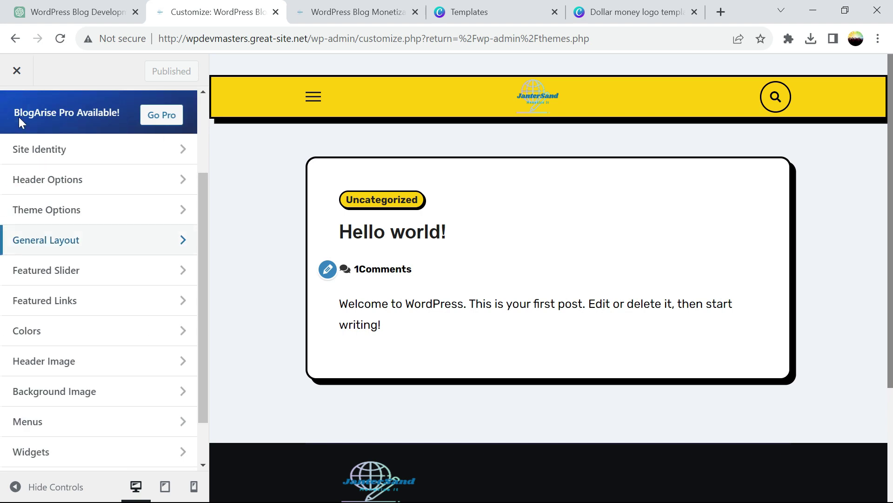
Turn off the Category post meta in the theme's Blog Page options and publish the change.
{"action": "left_click", "coordinate": [72, 210]}
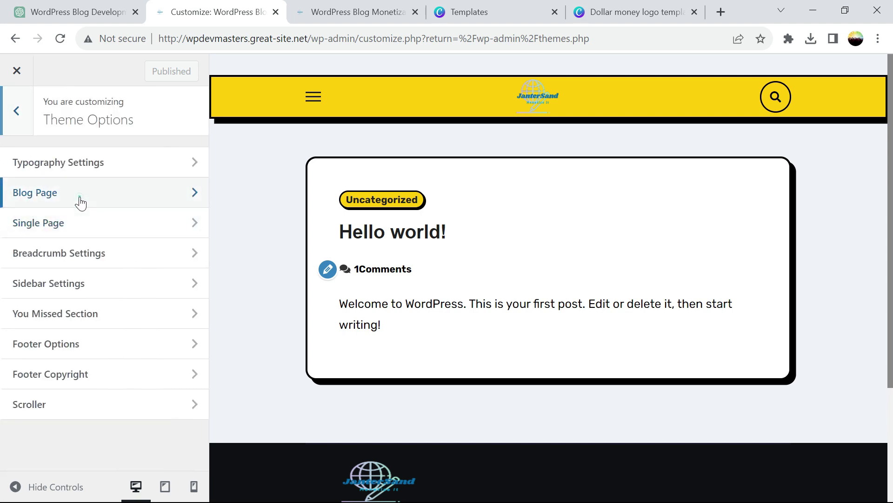
{"action": "left_click", "coordinate": [79, 200]}
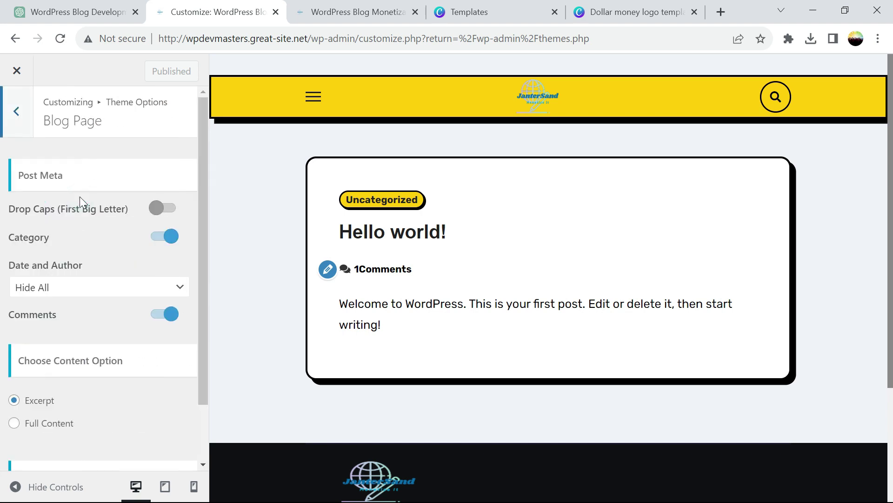
{"action": "left_click", "coordinate": [158, 236]}
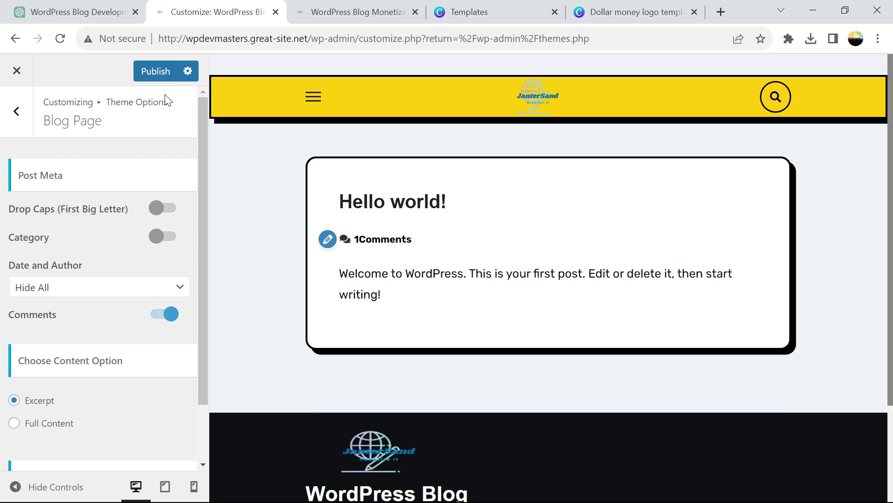
{"action": "left_click", "coordinate": [162, 71]}
Reload the live blog and examine the homepage from the header to the footer copyright.
{"action": "left_click", "coordinate": [309, 14]}
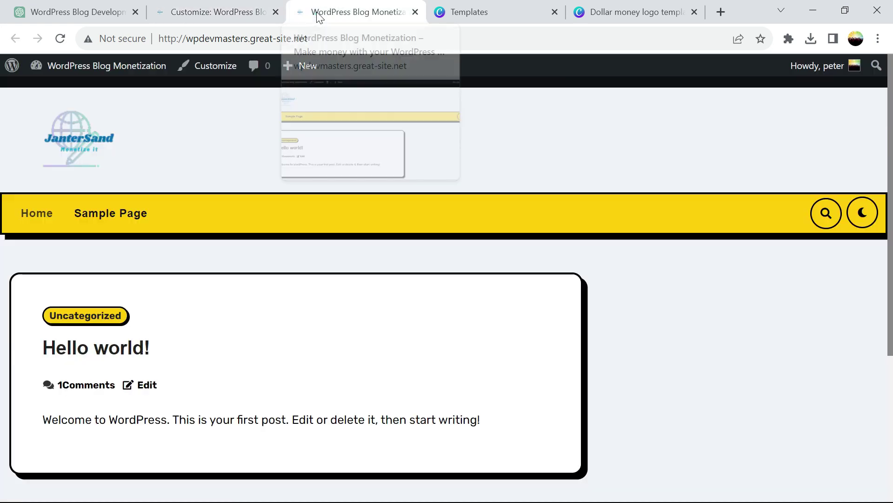
{"action": "left_click", "coordinate": [65, 37]}
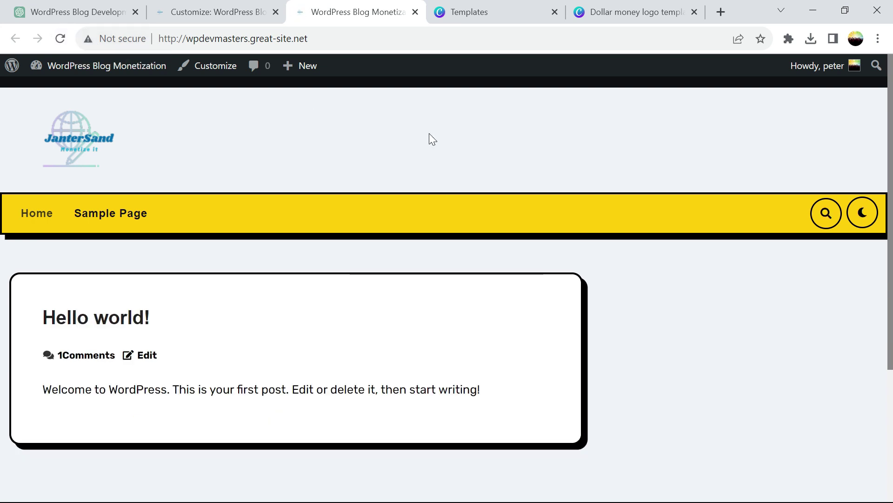
{"action": "scroll", "coordinate": [2, 130], "scroll_direction": "down", "scroll_amount": 2}
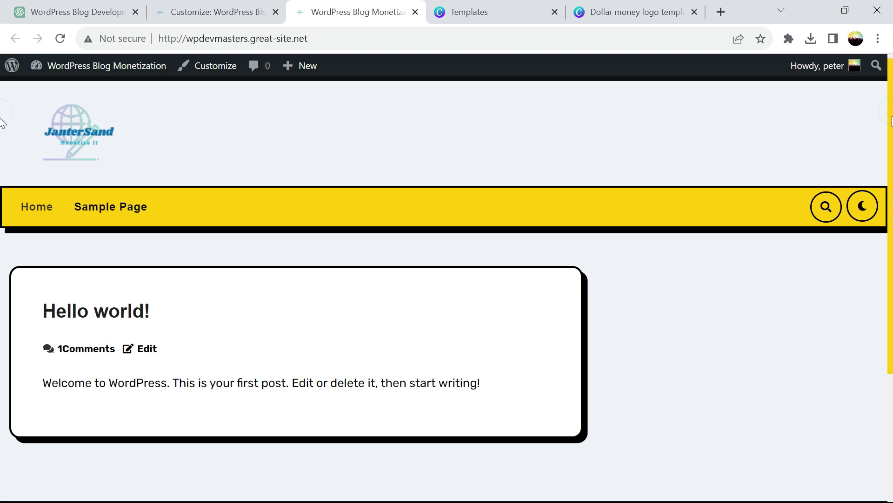
{"action": "scroll", "coordinate": [2, 169], "scroll_direction": "down", "scroll_amount": 3}
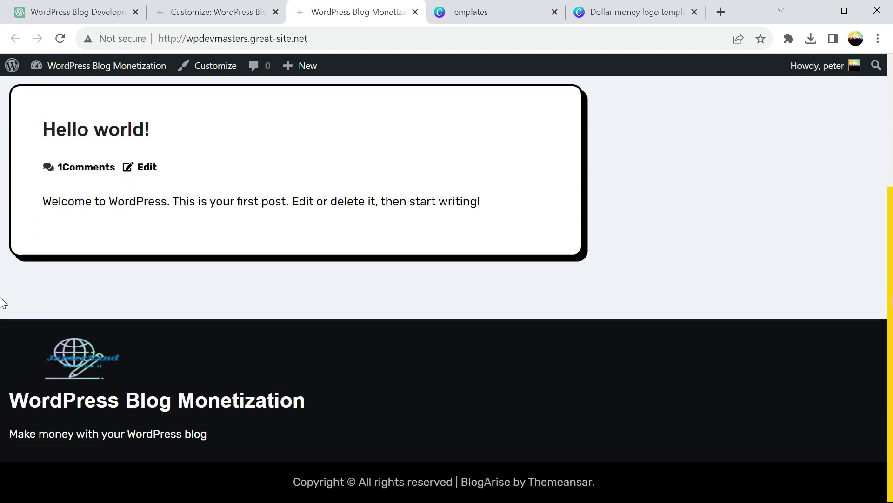
{"action": "scroll", "coordinate": [2, 295], "scroll_direction": "up", "scroll_amount": 5}
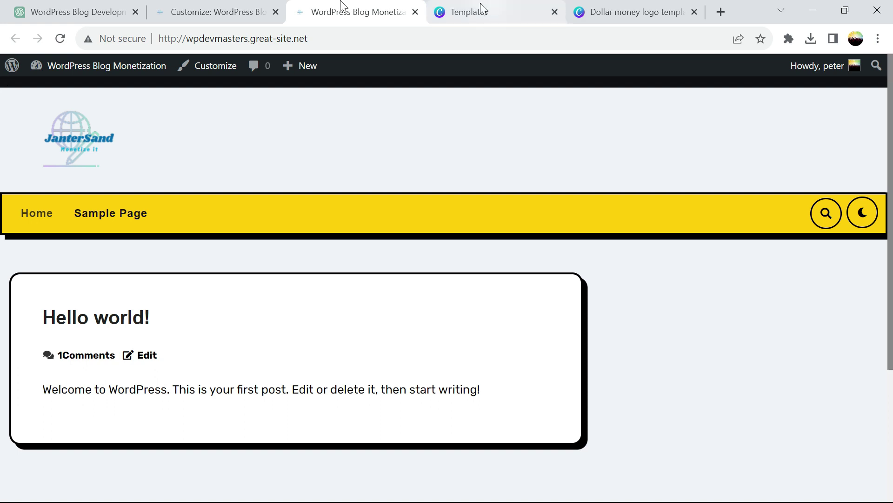
Revisit the WordPress theme suggestions in ChatGPT and the customizer's Blog Page settings, and return to the live blog's homepage.
{"action": "left_click", "coordinate": [60, 4]}
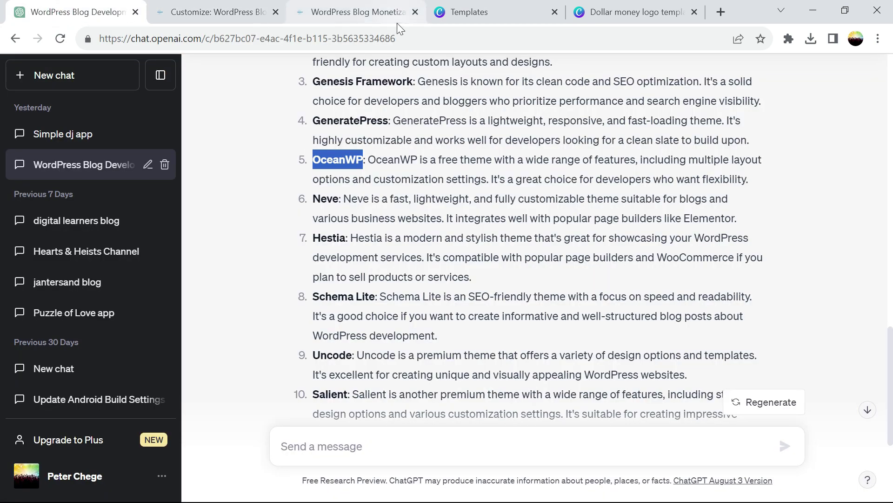
{"action": "left_click", "coordinate": [390, 10]}
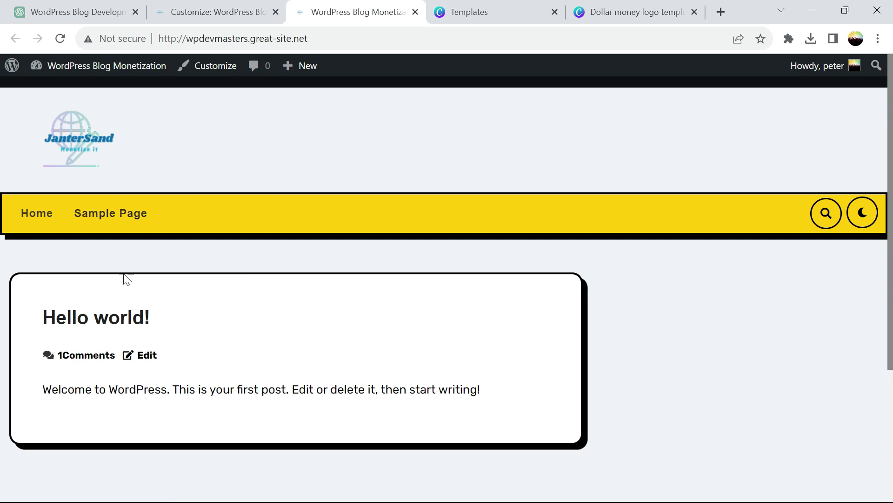
{"action": "left_click", "coordinate": [198, 10]}
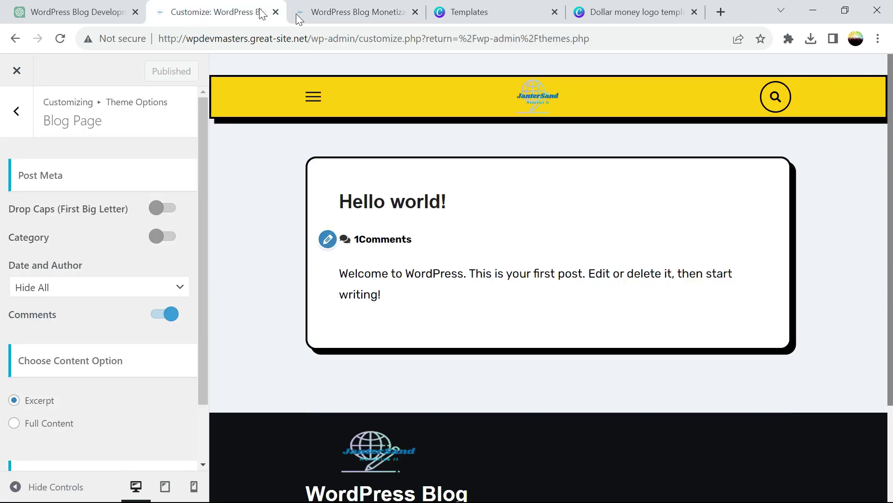
{"action": "left_click", "coordinate": [314, 19]}
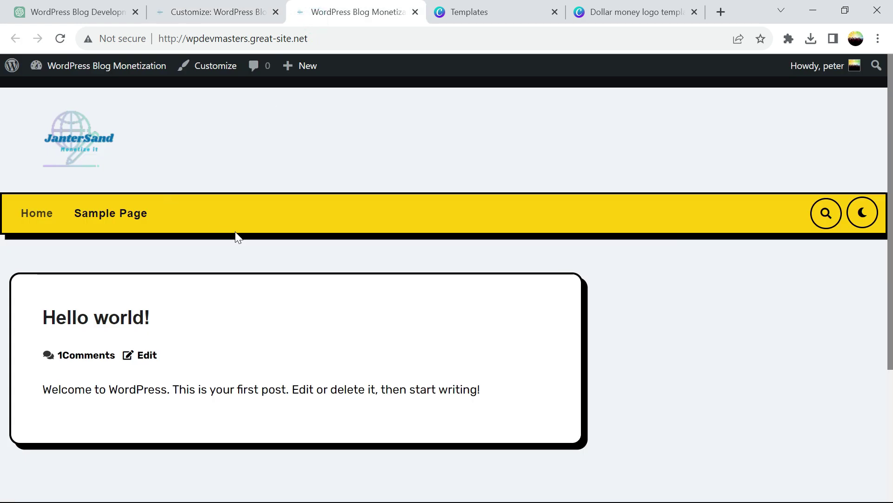
{"action": "left_click", "coordinate": [93, 10]}
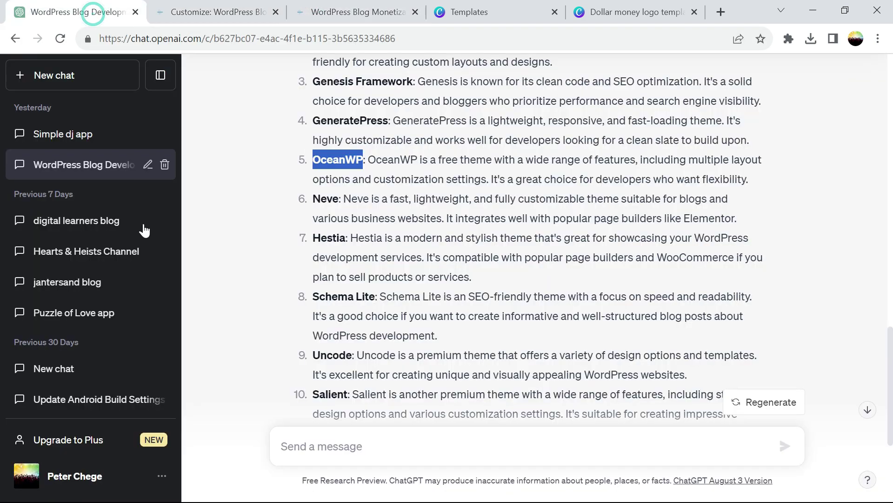
{"action": "left_click", "coordinate": [378, 14]}
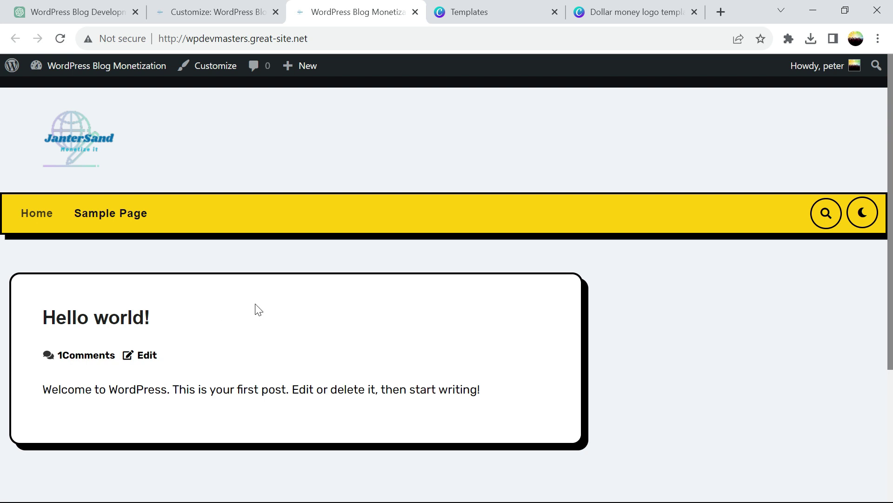
{"action": "mouse_move", "coordinate": [890, 140]}
{"action": "left_mouse_down"}
{"action": "mouse_move", "coordinate": [891, 278]}
{"action": "mouse_move", "coordinate": [891, 145]}
{"action": "left_mouse_up"}
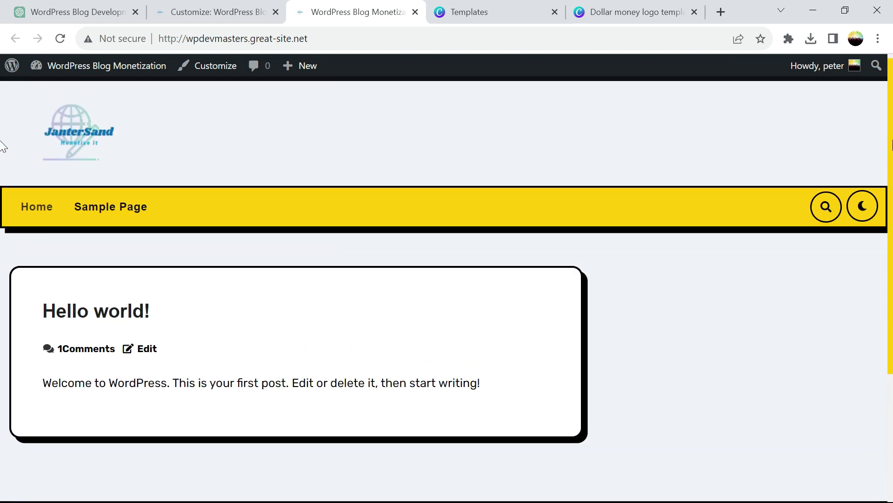